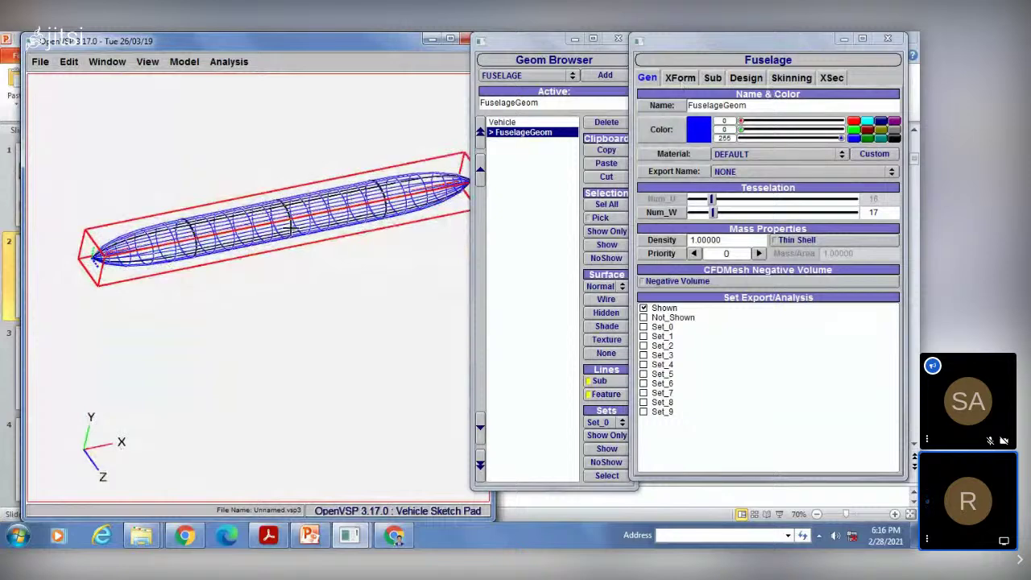
Open the fuselage's cross-section settings and examine sections 0, 1 and 2 from the nose to mid-fuselage.
{"action": "left_click", "coordinate": [676, 79]}
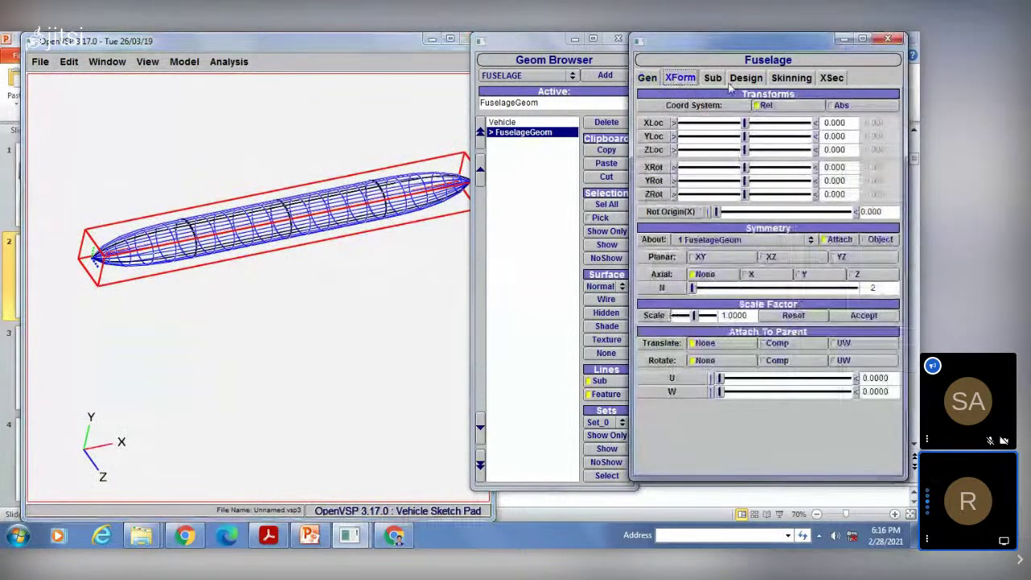
{"action": "left_click", "coordinate": [833, 79]}
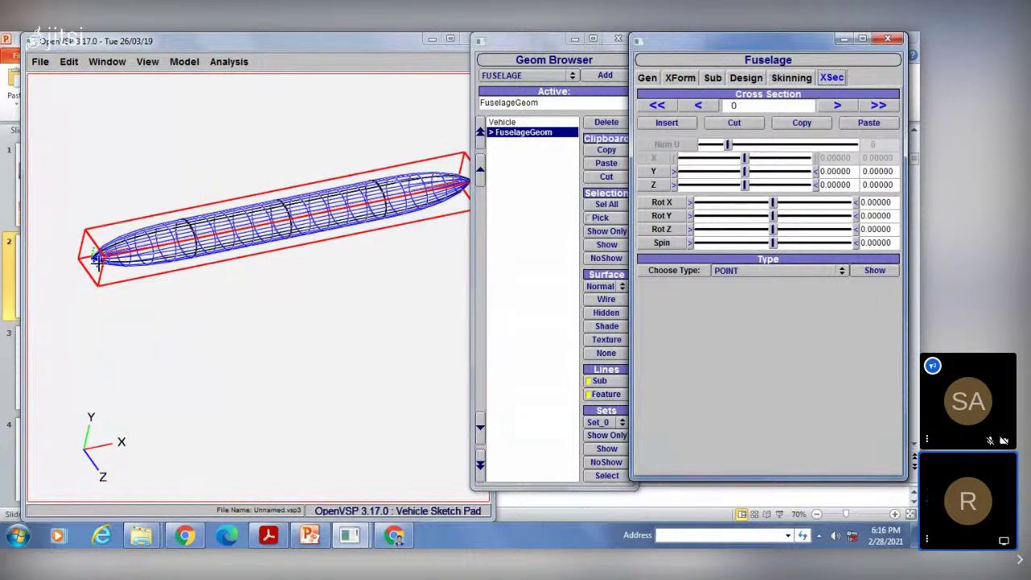
{"action": "left_click", "coordinate": [841, 108]}
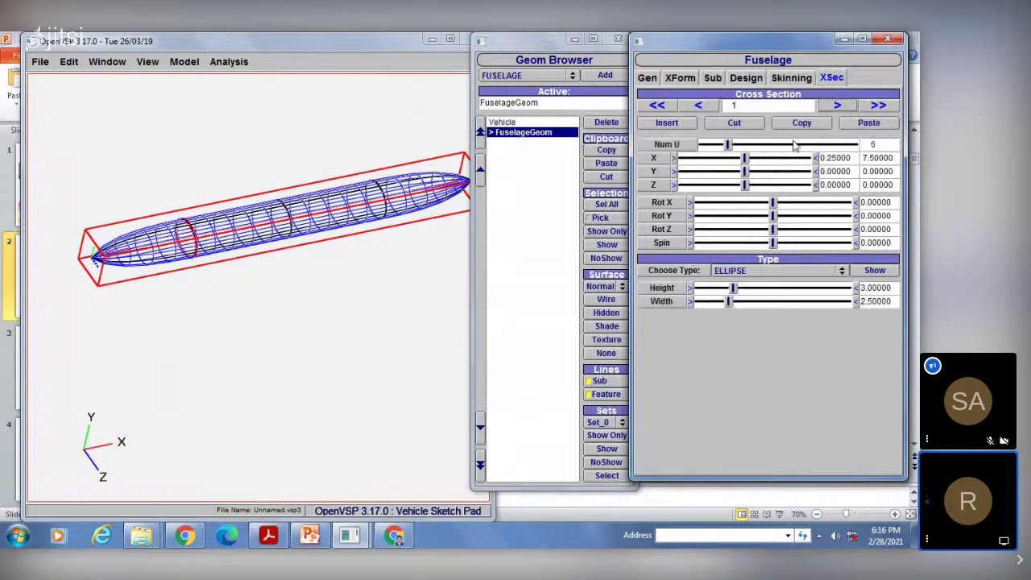
{"action": "left_click", "coordinate": [837, 107]}
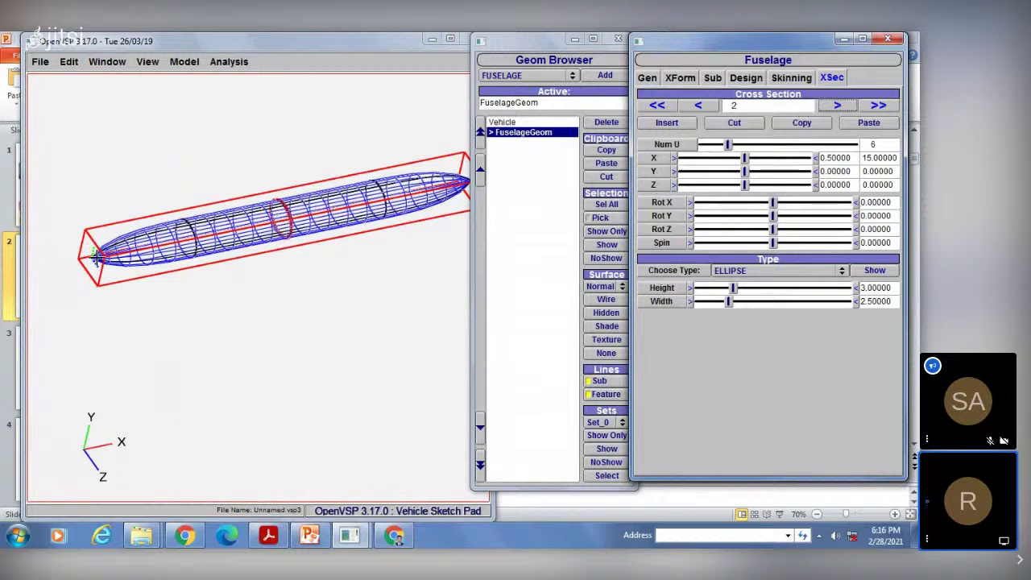
{"action": "scroll", "coordinate": [95, 256], "scroll_direction": "up", "scroll_amount": 5}
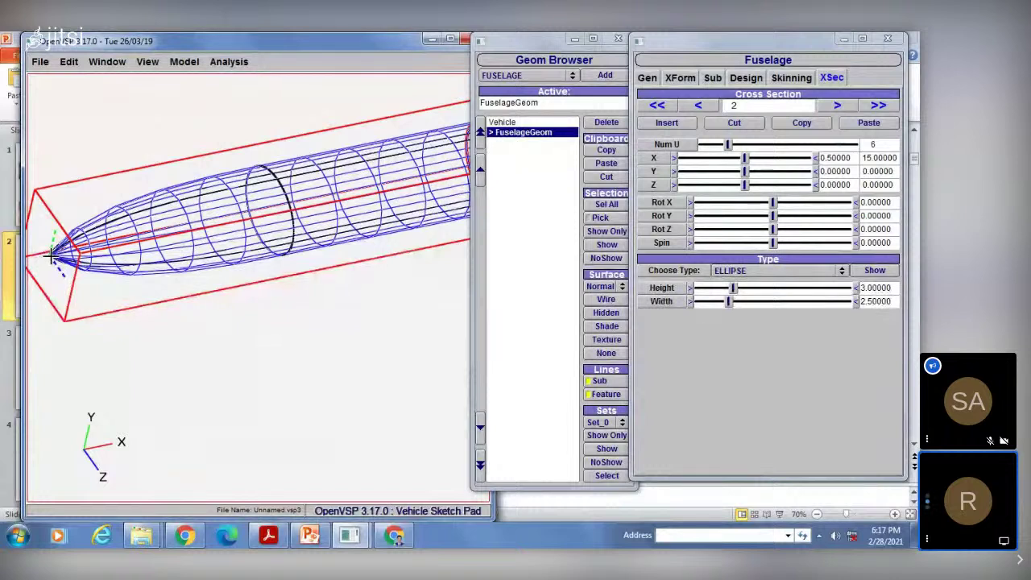
{"action": "left_click", "coordinate": [698, 107]}
{"action": "left_click", "coordinate": [698, 107]}
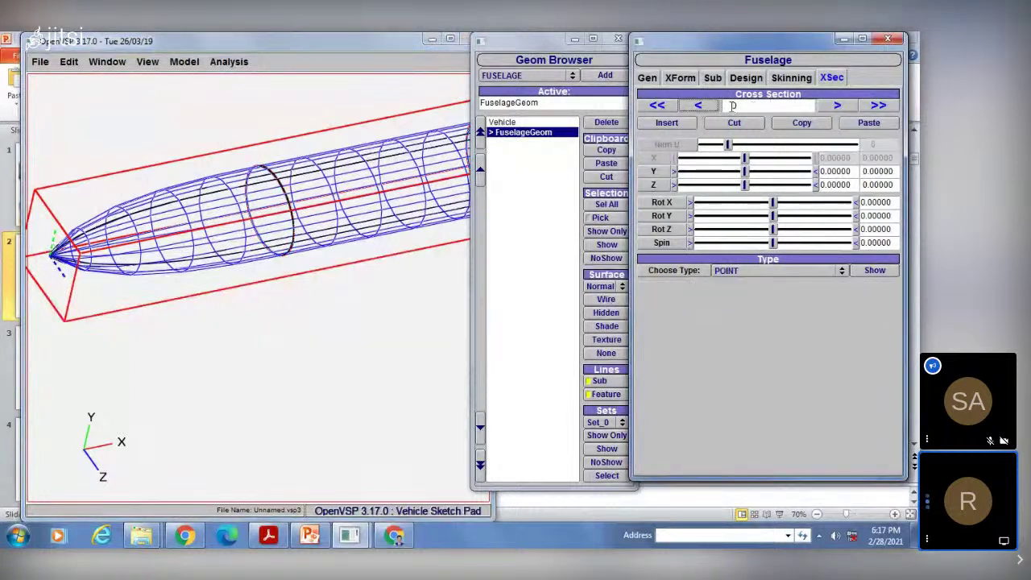
{"action": "left_click", "coordinate": [838, 107]}
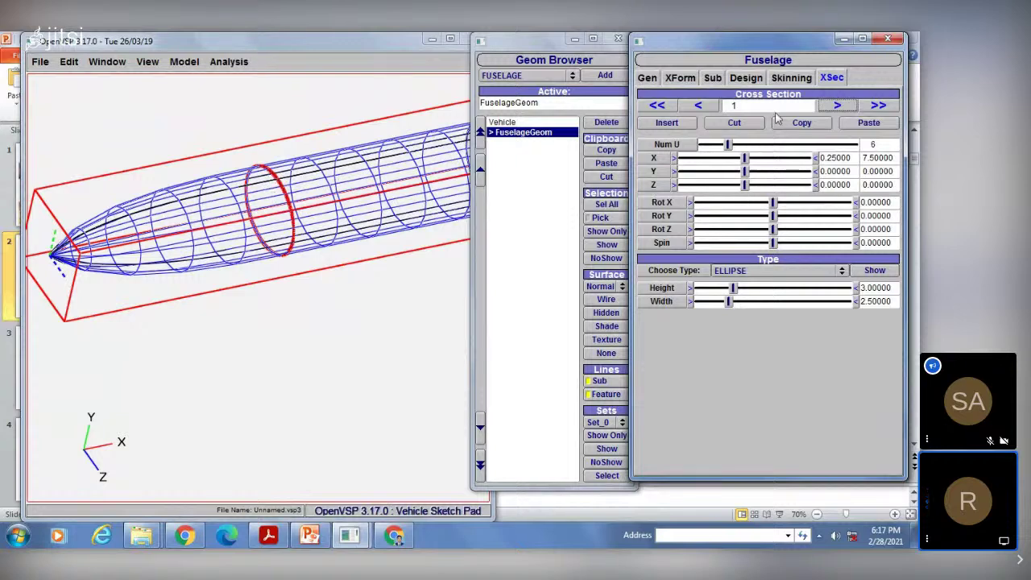
{"action": "left_click", "coordinate": [838, 107]}
Examine cross sections 3 and 4 at the tail end of the fuselage.
{"action": "scroll", "coordinate": [328, 211], "scroll_direction": "down", "scroll_amount": 5}
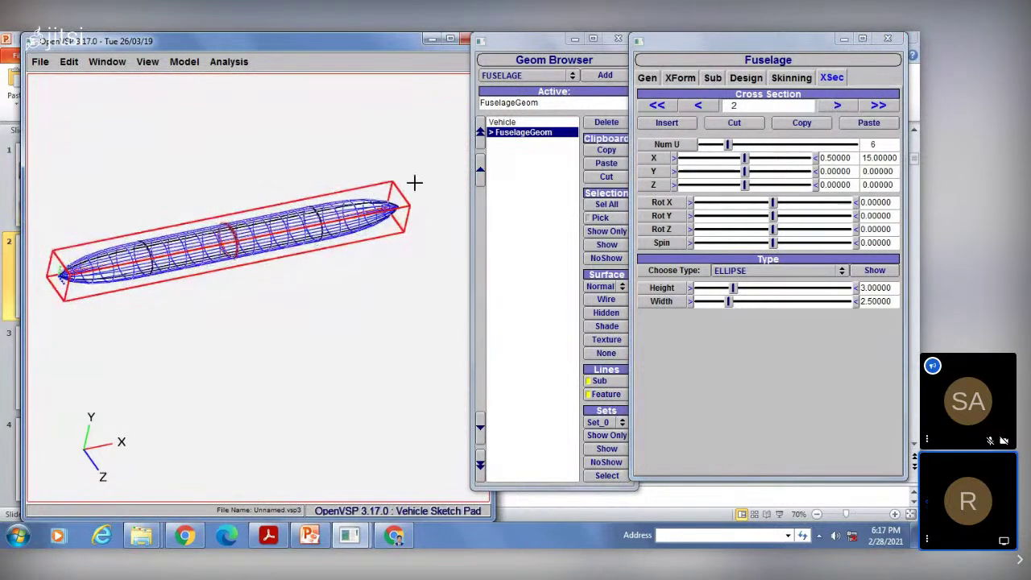
{"action": "left_click", "coordinate": [838, 105]}
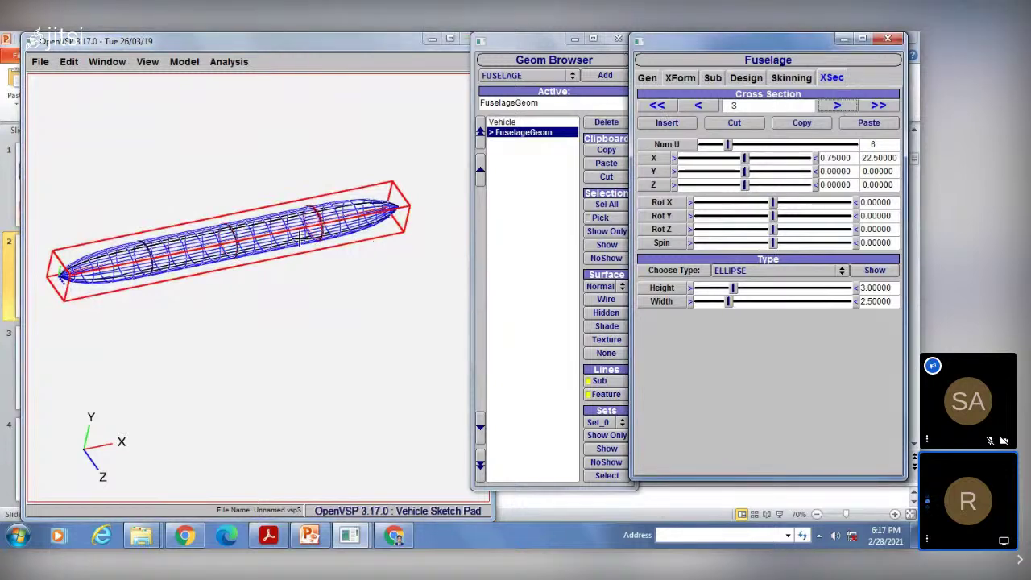
{"action": "left_click", "coordinate": [838, 105]}
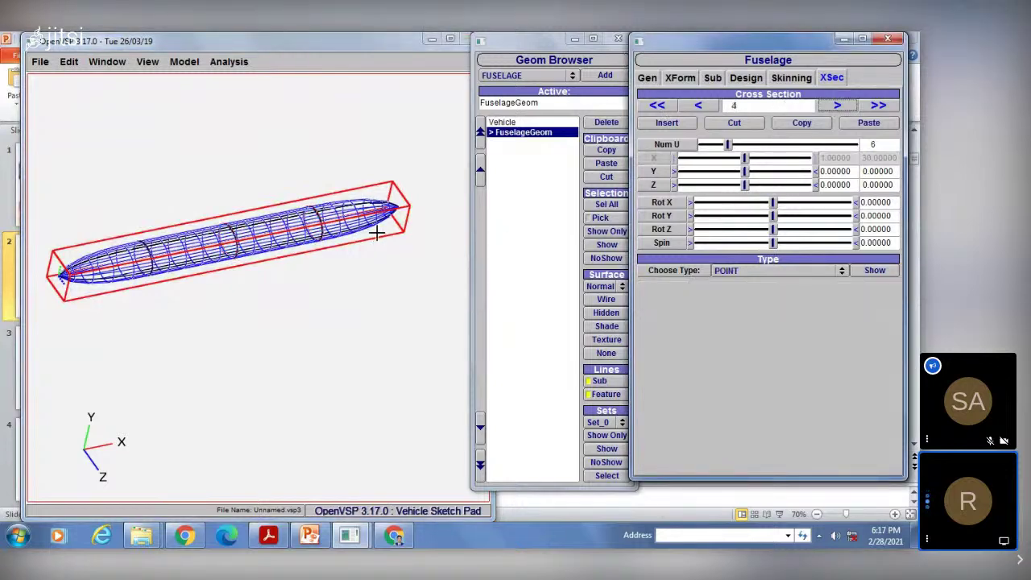
{"action": "scroll", "coordinate": [383, 217], "scroll_direction": "up", "scroll_amount": 5}
{"action": "scroll", "coordinate": [422, 166], "scroll_direction": "down", "scroll_amount": 3}
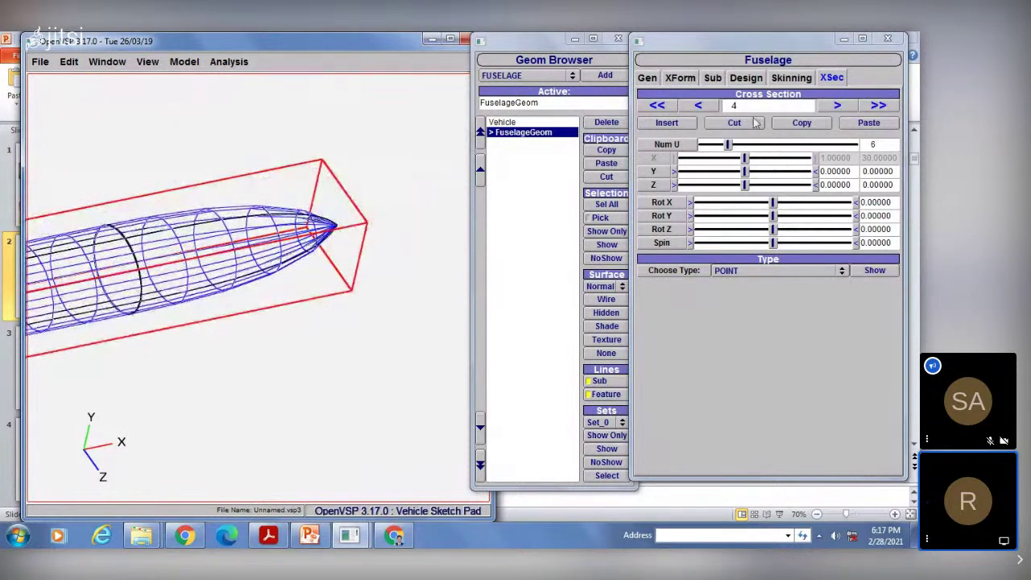
{"action": "left_click", "coordinate": [699, 106]}
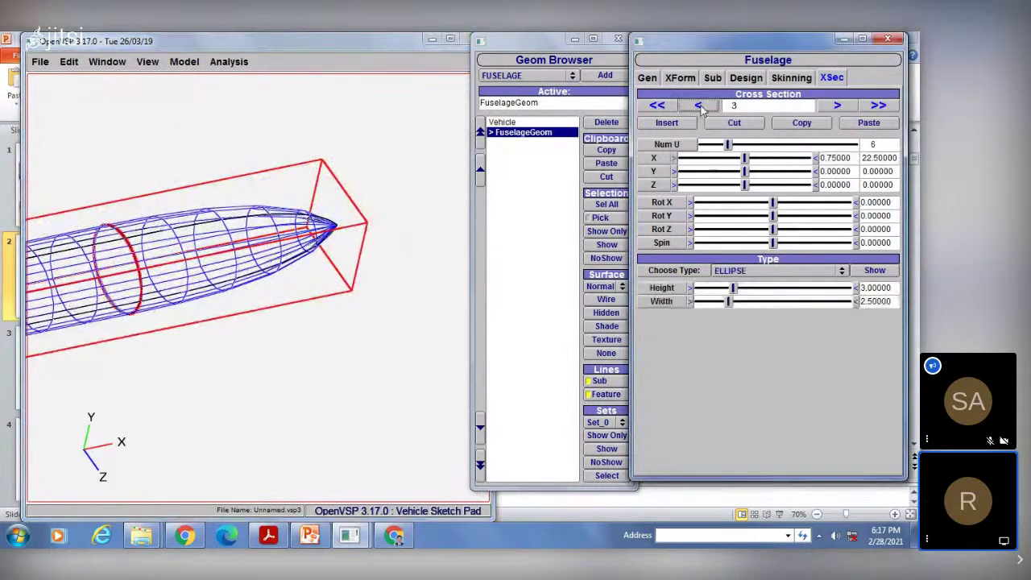
{"action": "left_click", "coordinate": [837, 107]}
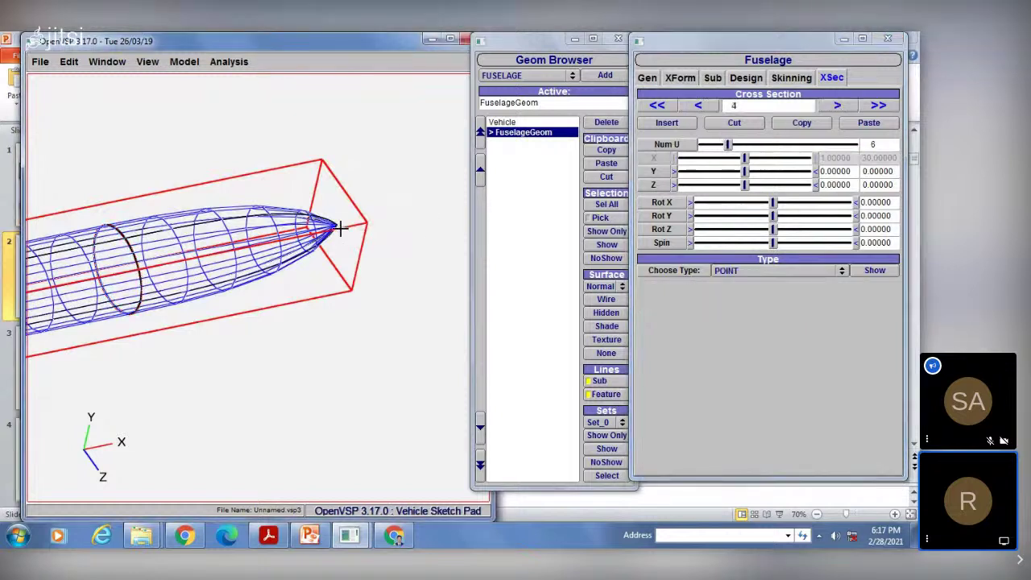
{"action": "left_click_drag", "start_coordinate": [341, 229], "coordinate": [341, 231]}
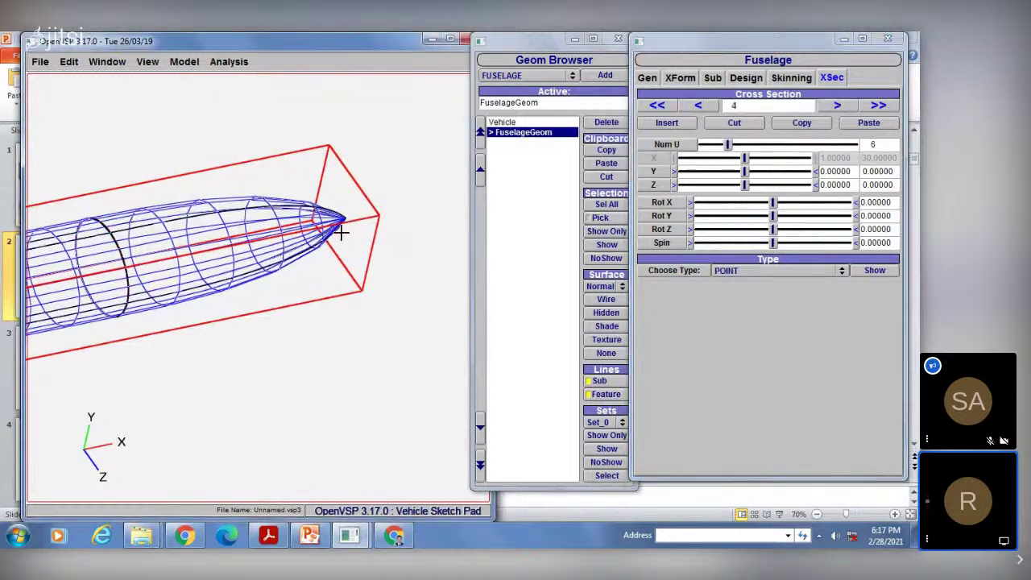
{"action": "left_click", "coordinate": [837, 107]}
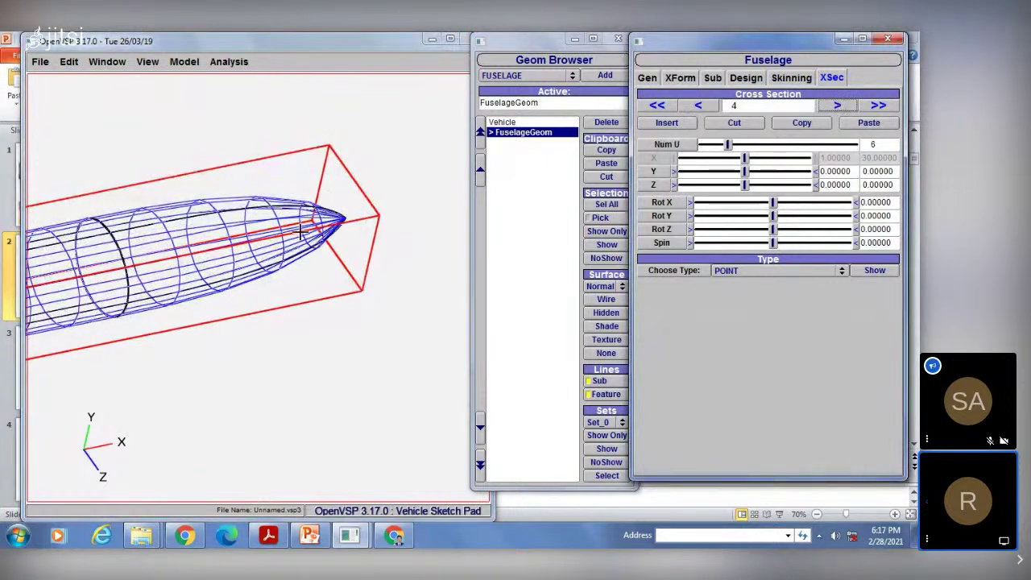
{"action": "scroll", "coordinate": [300, 231], "scroll_direction": "down", "scroll_amount": 5}
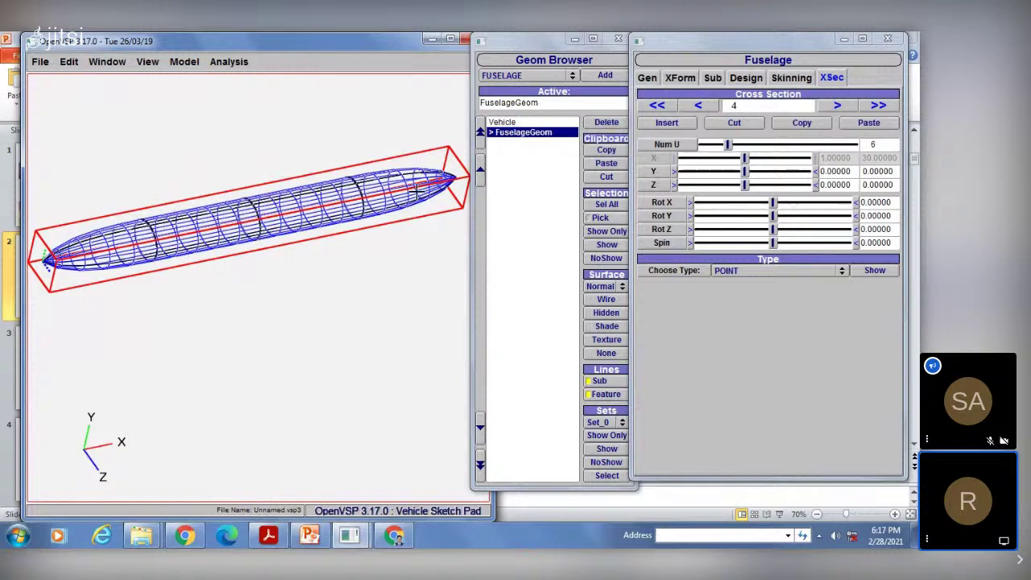
Review the type and settings of every cross section from 4 back to 0 and forward again to 4.
{"action": "left_click", "coordinate": [702, 107]}
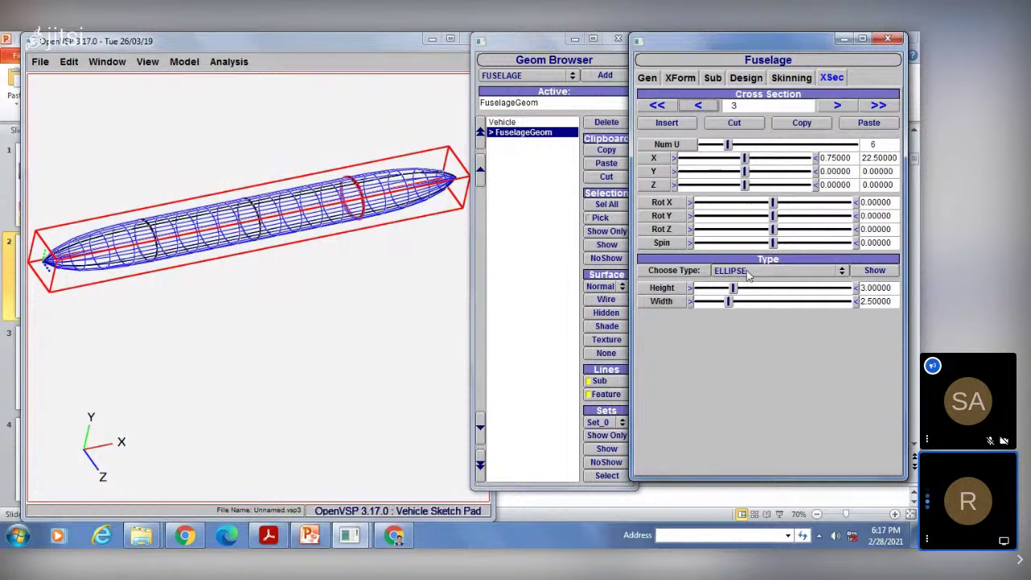
{"action": "left_click", "coordinate": [702, 108]}
{"action": "left_click", "coordinate": [703, 107]}
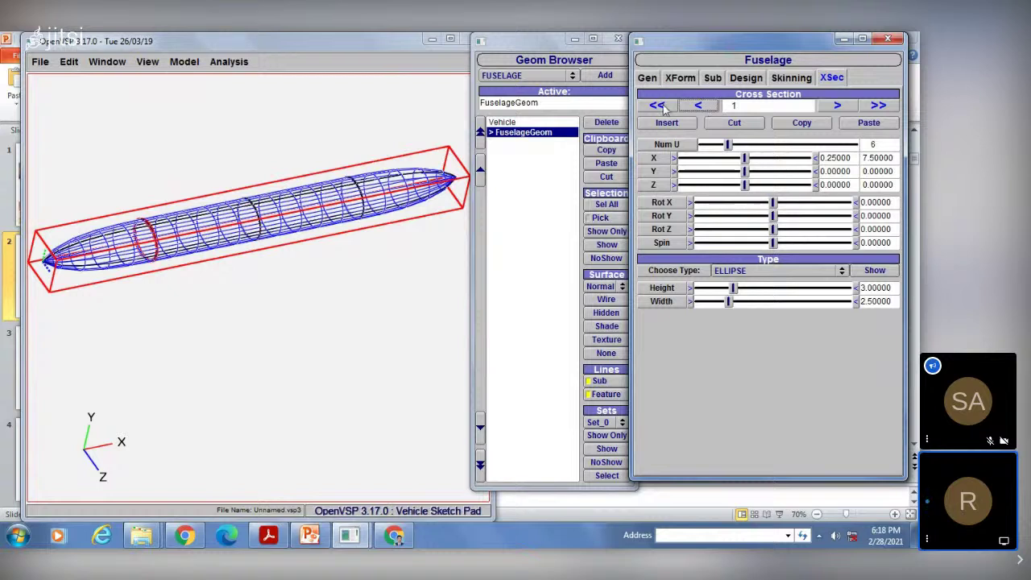
{"action": "left_click", "coordinate": [701, 107]}
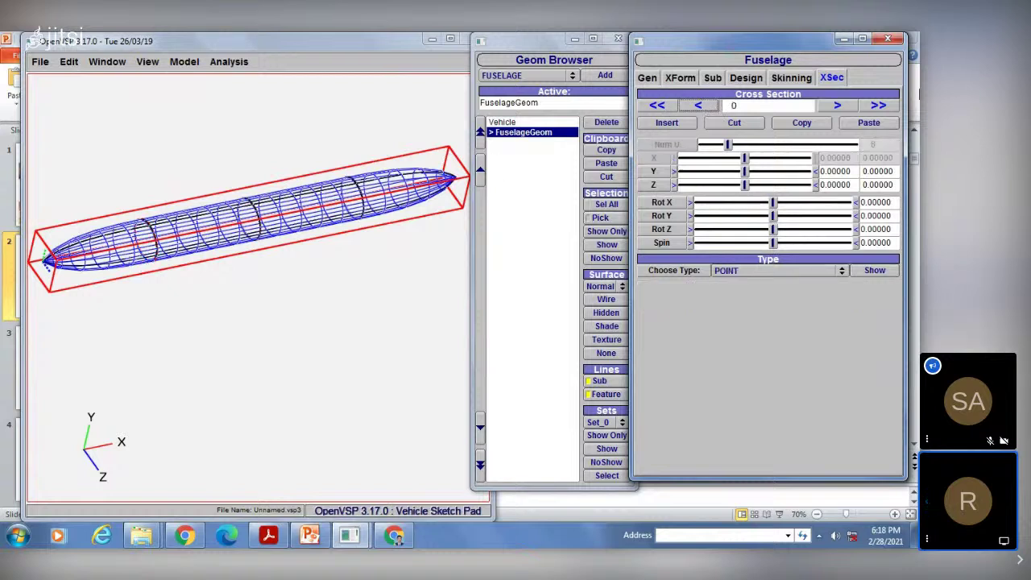
{"action": "left_click", "coordinate": [836, 107]}
{"action": "left_click", "coordinate": [836, 107]}
{"action": "left_click", "coordinate": [836, 107]}
{"action": "left_click", "coordinate": [836, 107]}
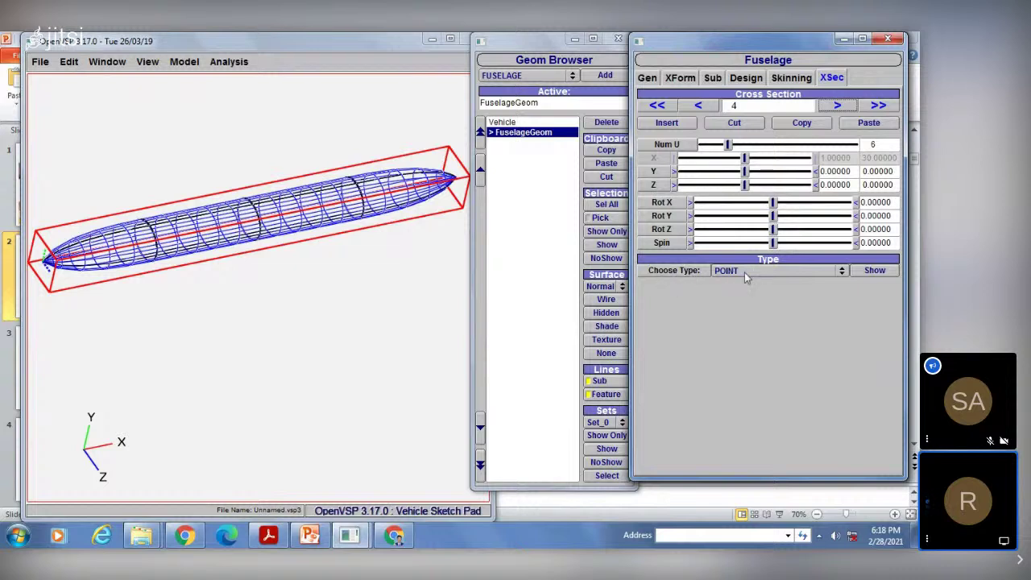
Show the shape preview of cross section 4 beside the model and compare the shapes back through section 0.
{"action": "left_click", "coordinate": [876, 272]}
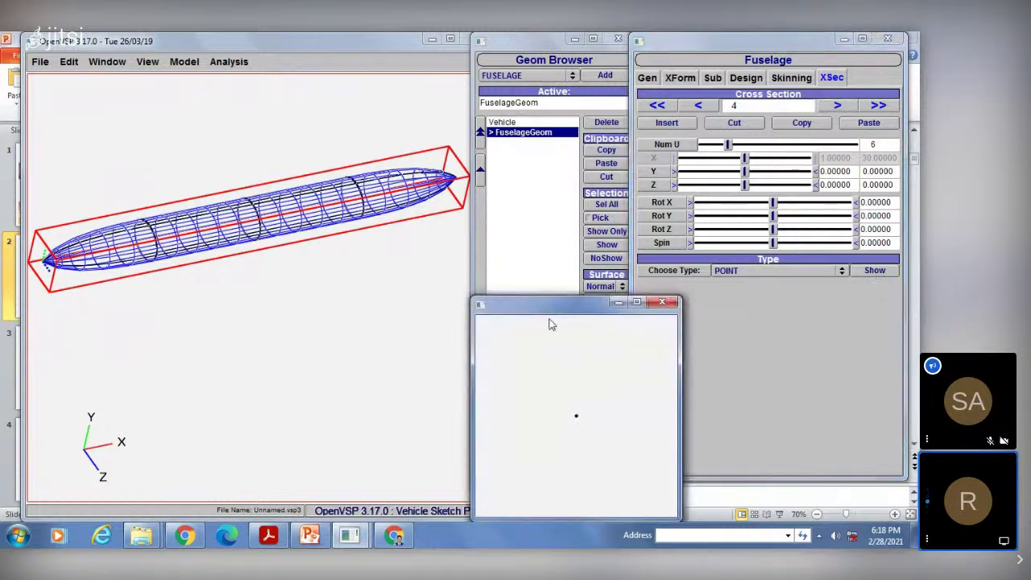
{"action": "left_click_drag", "start_coordinate": [551, 316], "coordinate": [490, 214]}
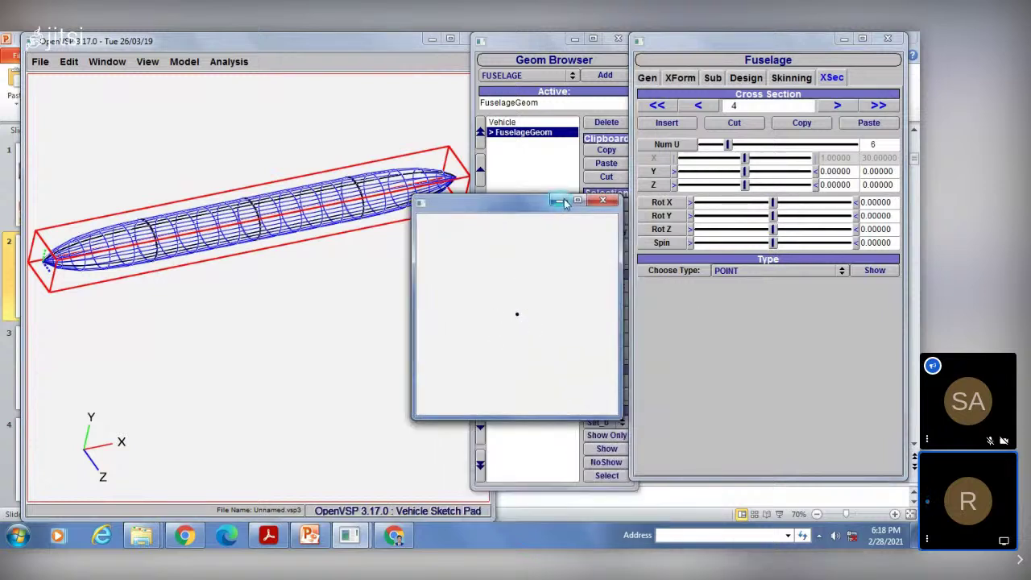
{"action": "left_click", "coordinate": [699, 106]}
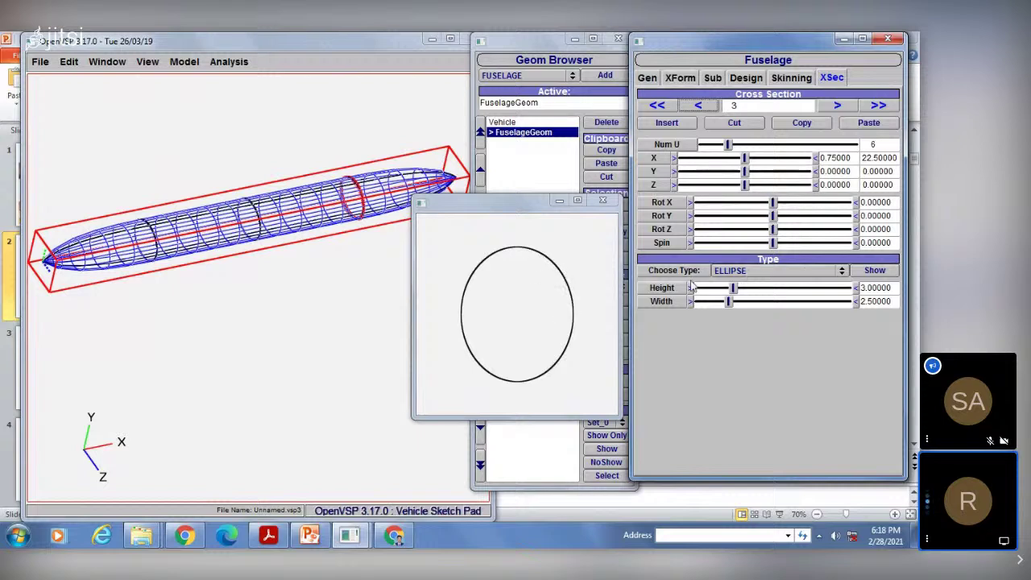
{"action": "left_click", "coordinate": [697, 106]}
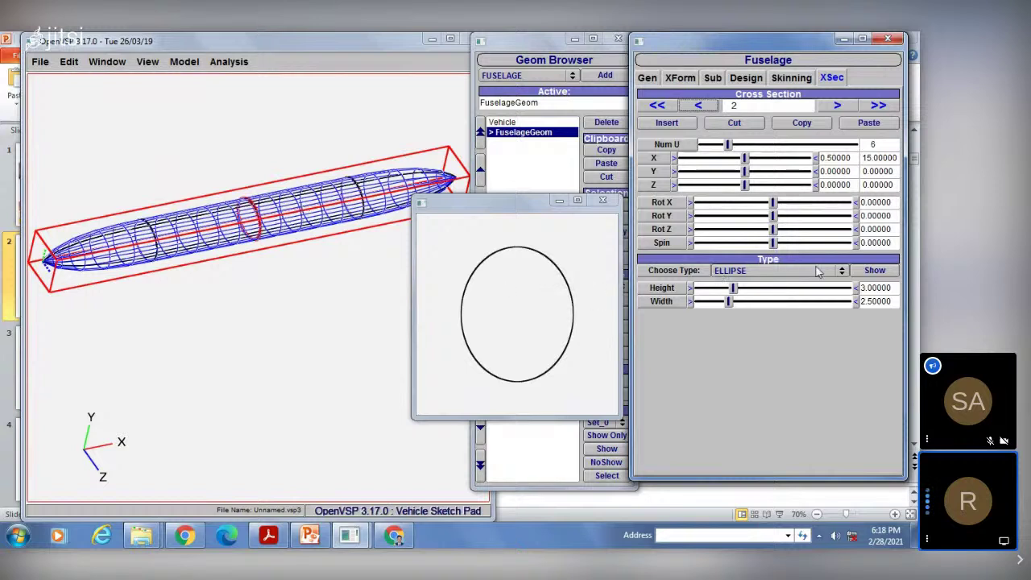
{"action": "left_click", "coordinate": [699, 108]}
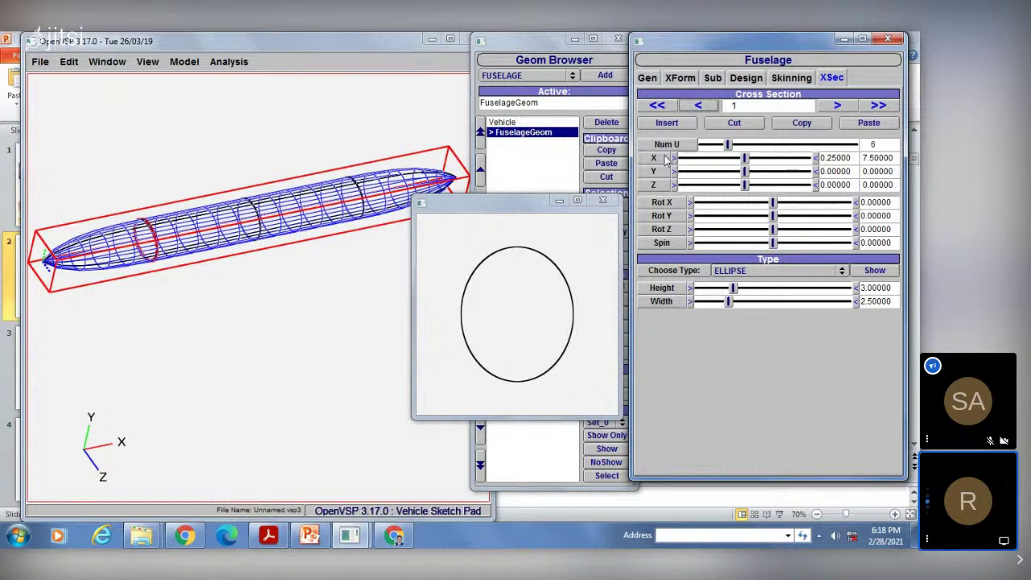
{"action": "left_click", "coordinate": [700, 106]}
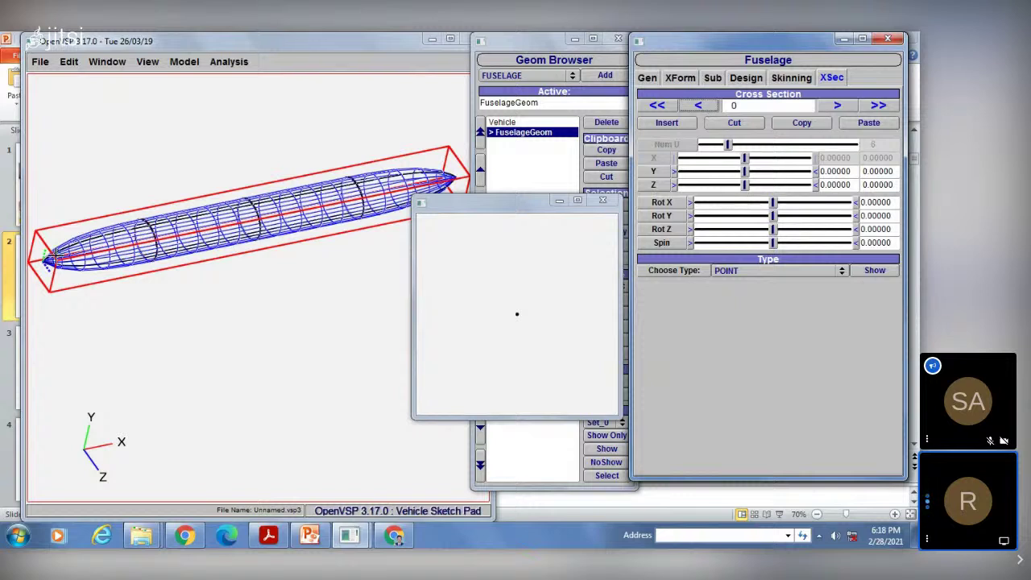
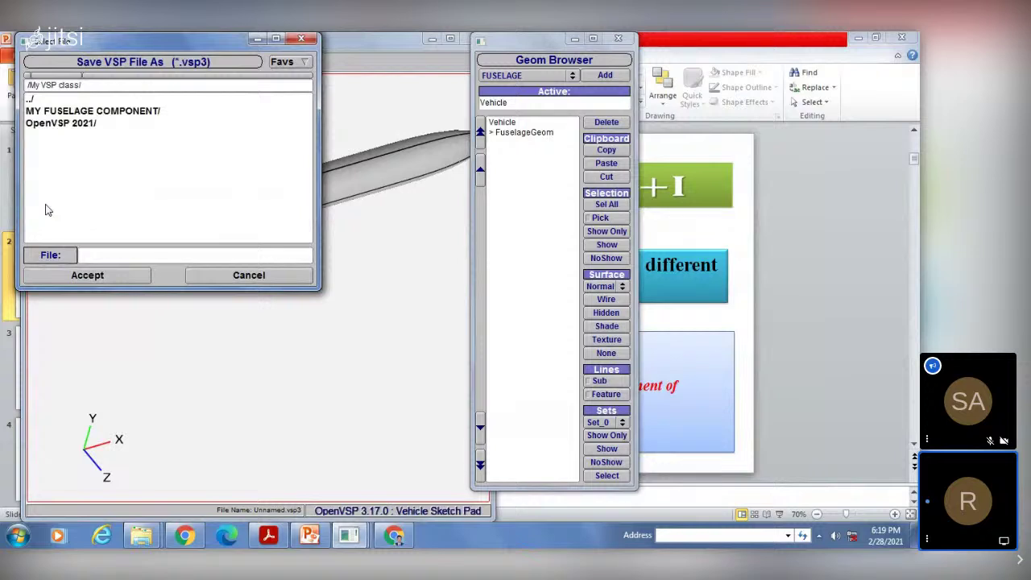
{"action": "double_click", "coordinate": [60, 113]}
{"action": "left_click", "coordinate": [60, 113]}
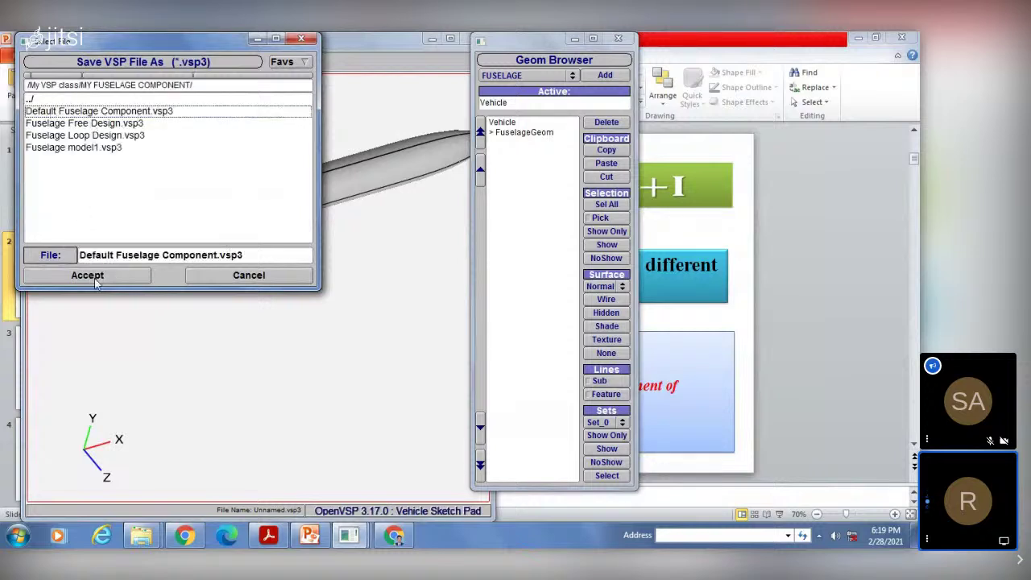
{"action": "left_click", "coordinate": [250, 275]}
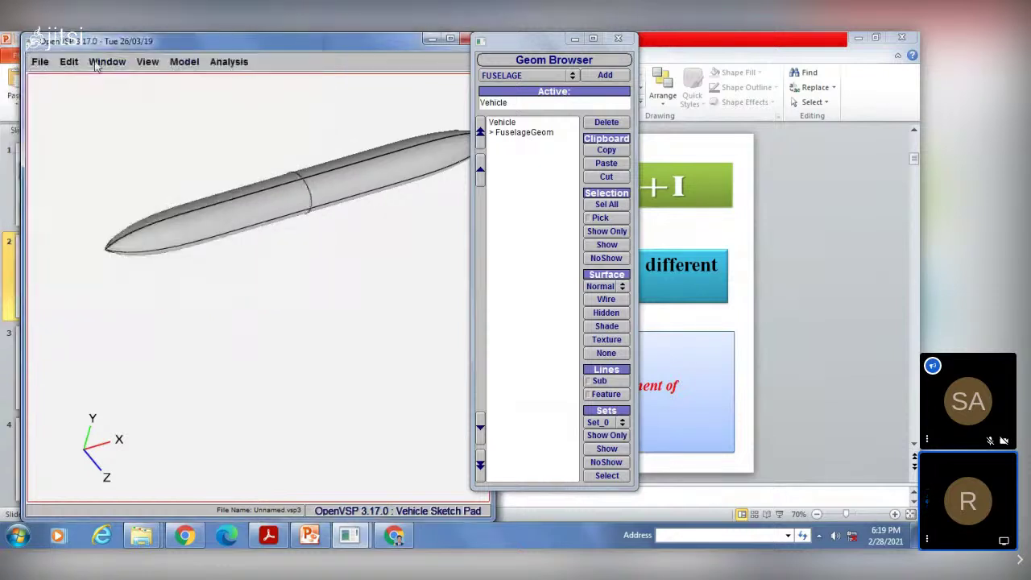
Select FuselageGeom, display its surface as a wireframe, and move the Geom Browser window clear of the Fuselage window.
{"action": "left_click_drag", "start_coordinate": [253, 167], "coordinate": [215, 226]}
{"action": "right_click_drag", "start_coordinate": [215, 226], "coordinate": [276, 212]}
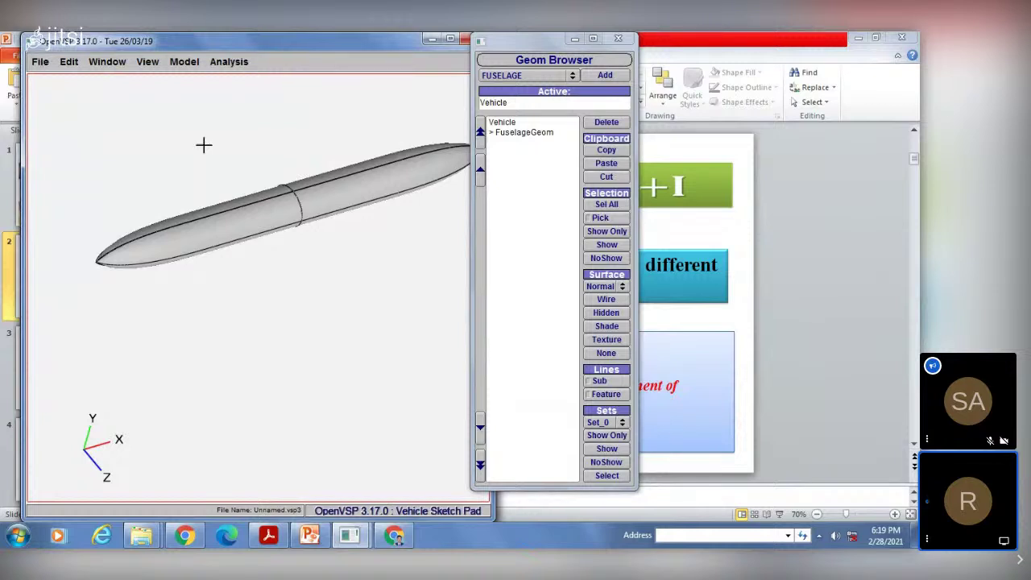
{"action": "left_click", "coordinate": [525, 132]}
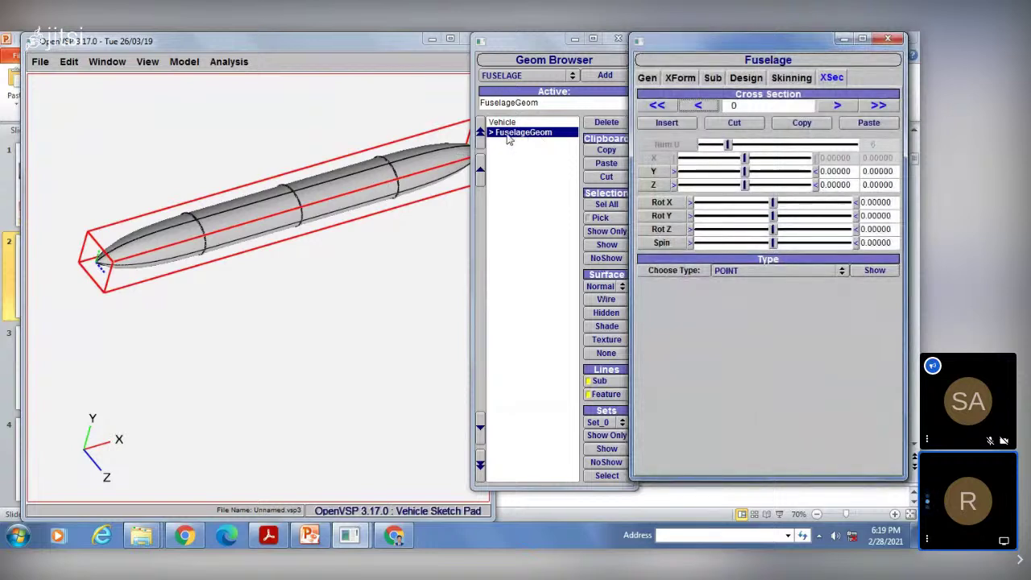
{"action": "left_click", "coordinate": [605, 300]}
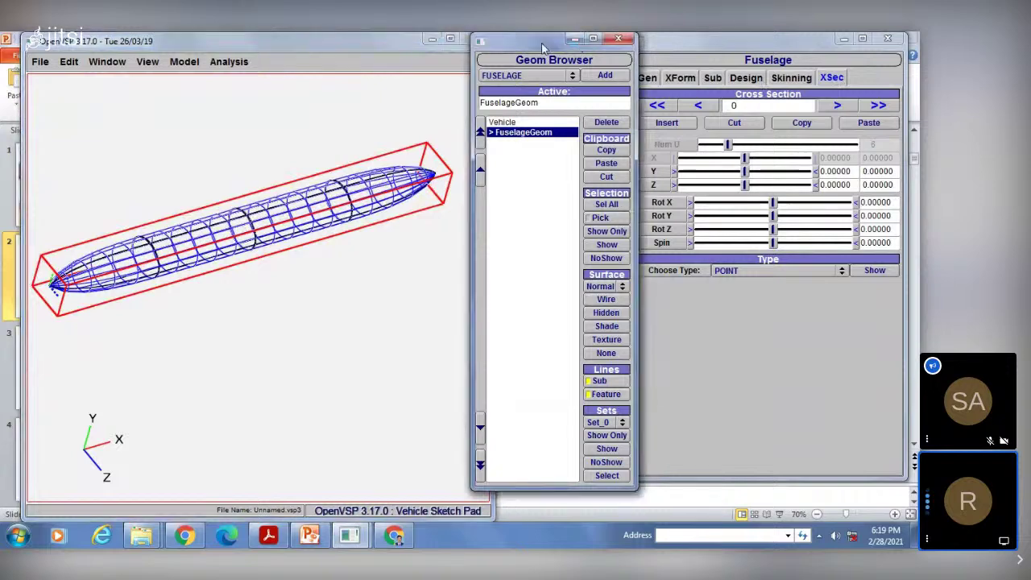
{"action": "left_click_drag", "start_coordinate": [547, 42], "coordinate": [525, 42]}
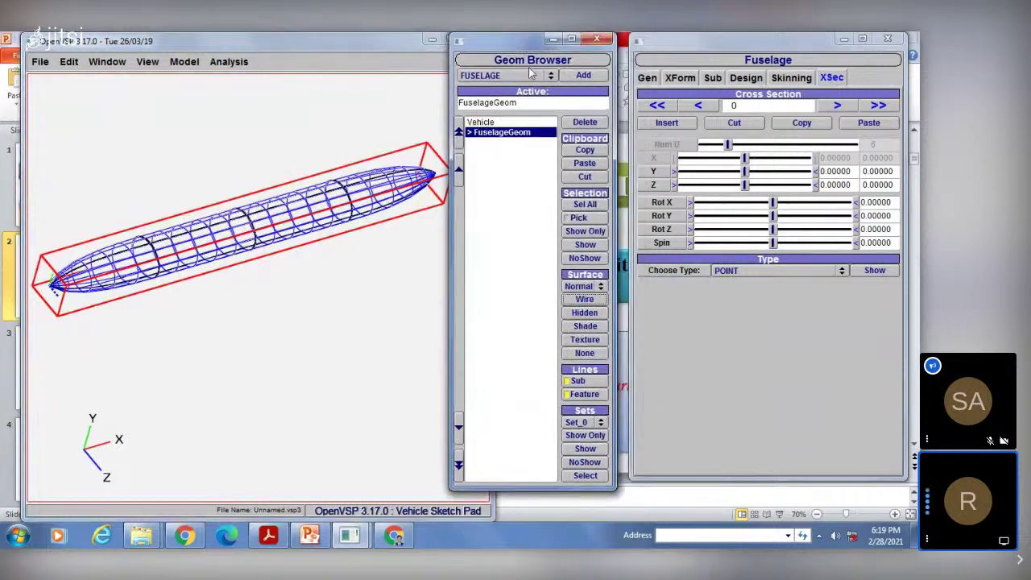
Switch to PowerPoint to view the class topic slide, and return to OpenVSP.
{"action": "left_click", "coordinate": [309, 535]}
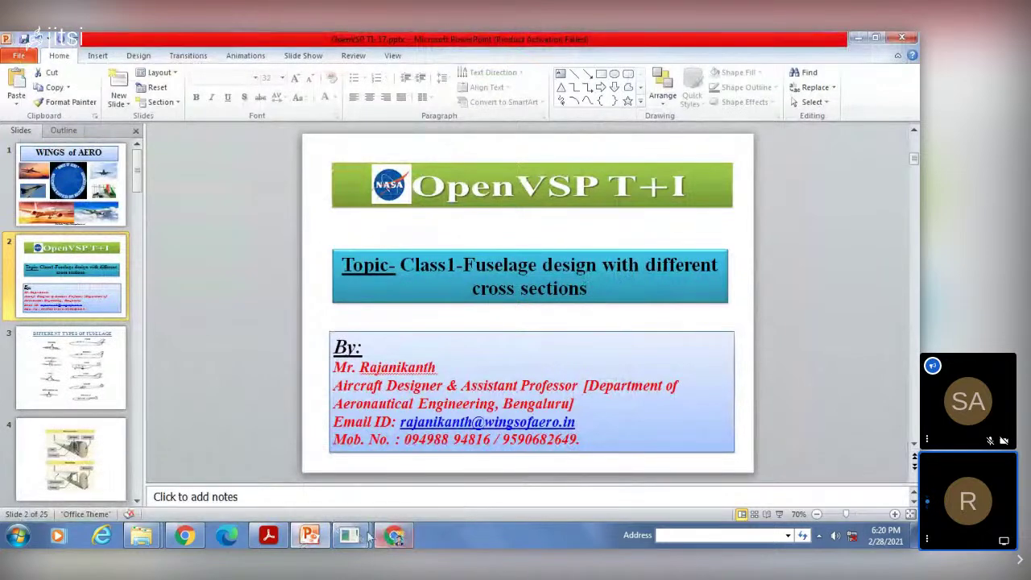
{"action": "mouse_move", "coordinate": [352, 536]}
{"action": "left_click", "coordinate": [424, 467]}
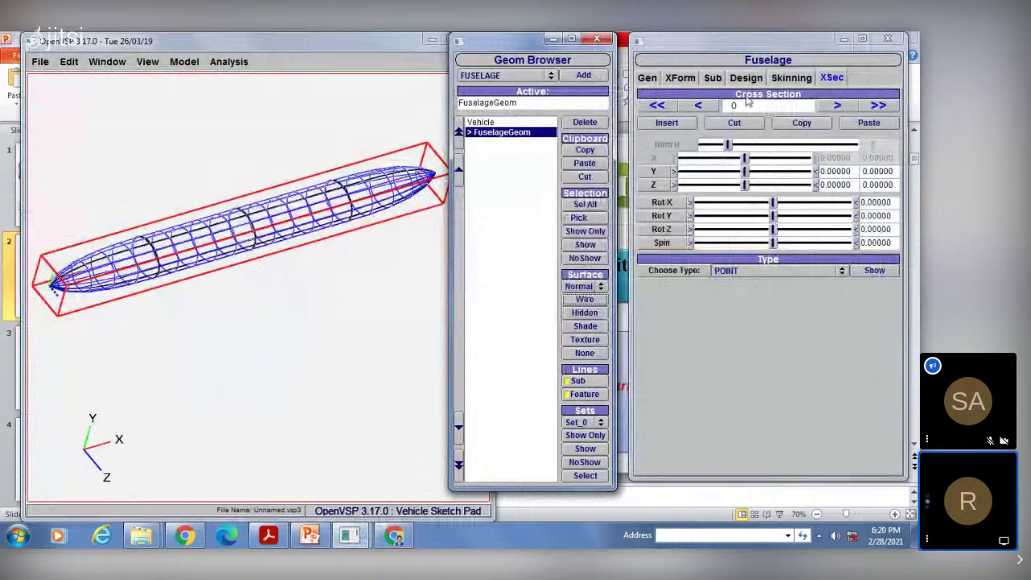
Change cross section 1 to the ROUNDED_RECTANGLE type and show its shape preview beside the model.
{"action": "left_click", "coordinate": [846, 107]}
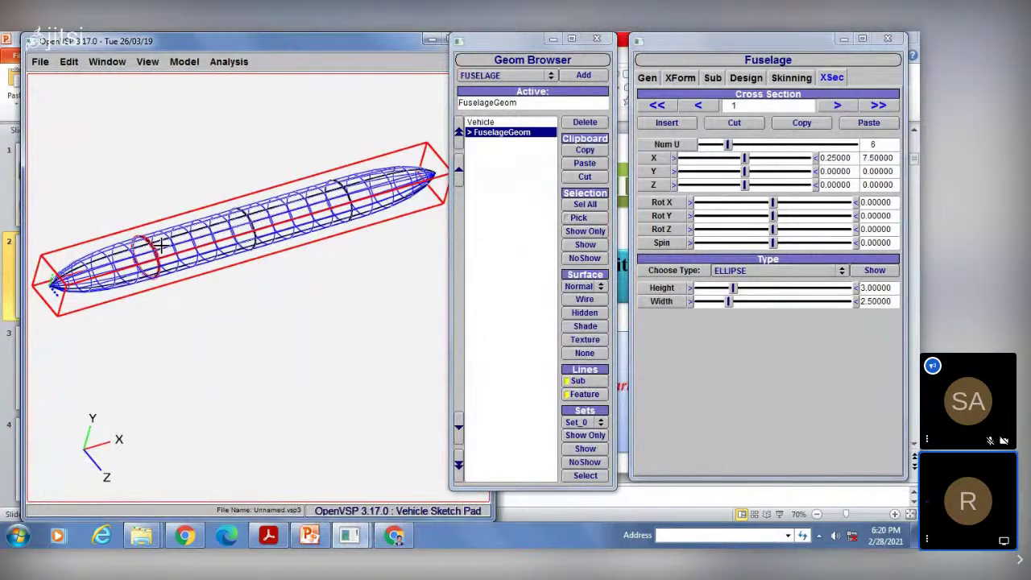
{"action": "scroll", "coordinate": [162, 245], "scroll_direction": "up", "scroll_amount": 3}
{"action": "left_click_drag", "start_coordinate": [162, 244], "coordinate": [138, 265]}
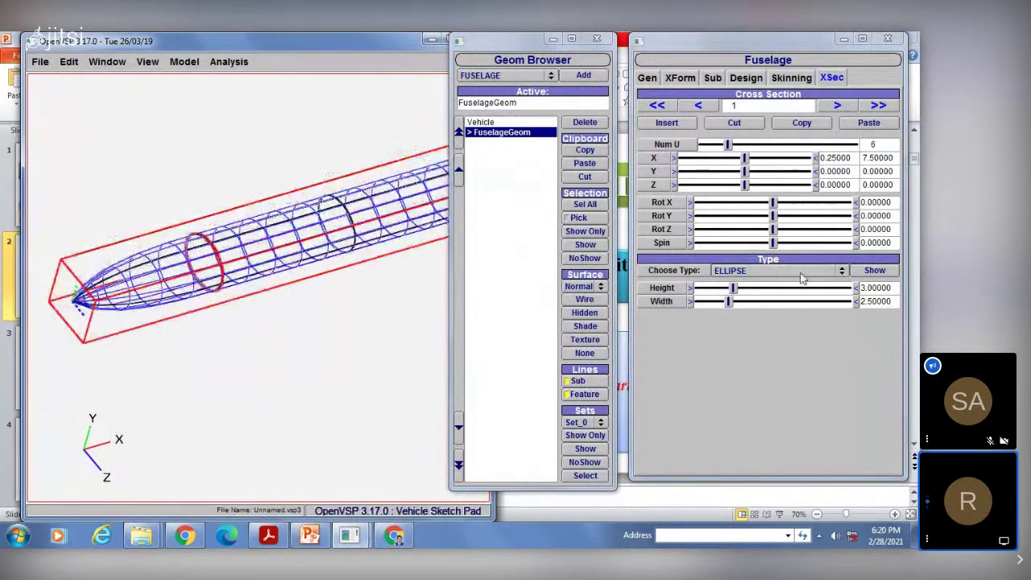
{"action": "left_click", "coordinate": [754, 273]}
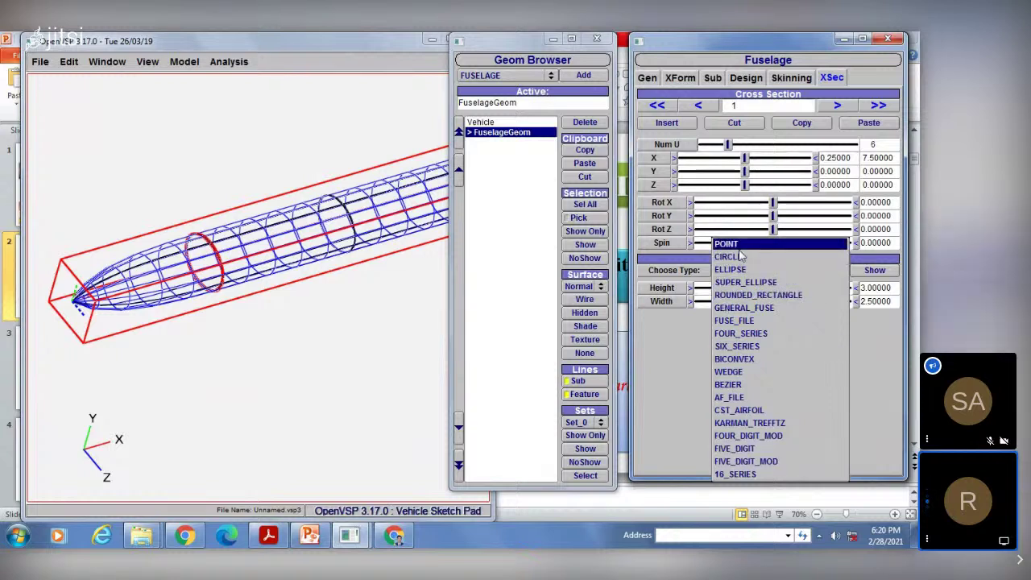
{"action": "left_click", "coordinate": [742, 295]}
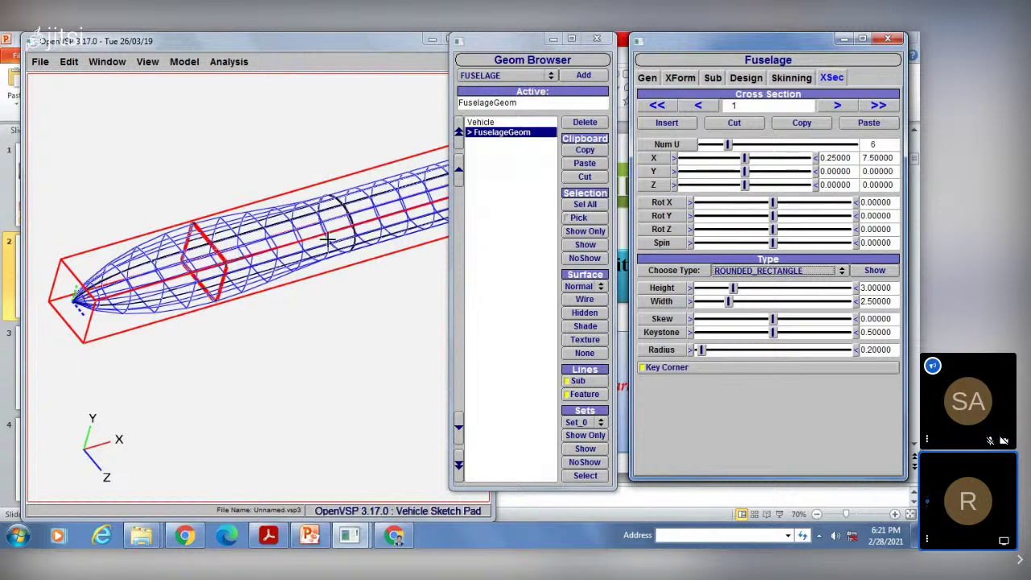
{"action": "right_click_drag", "start_coordinate": [382, 212], "coordinate": [346, 227]}
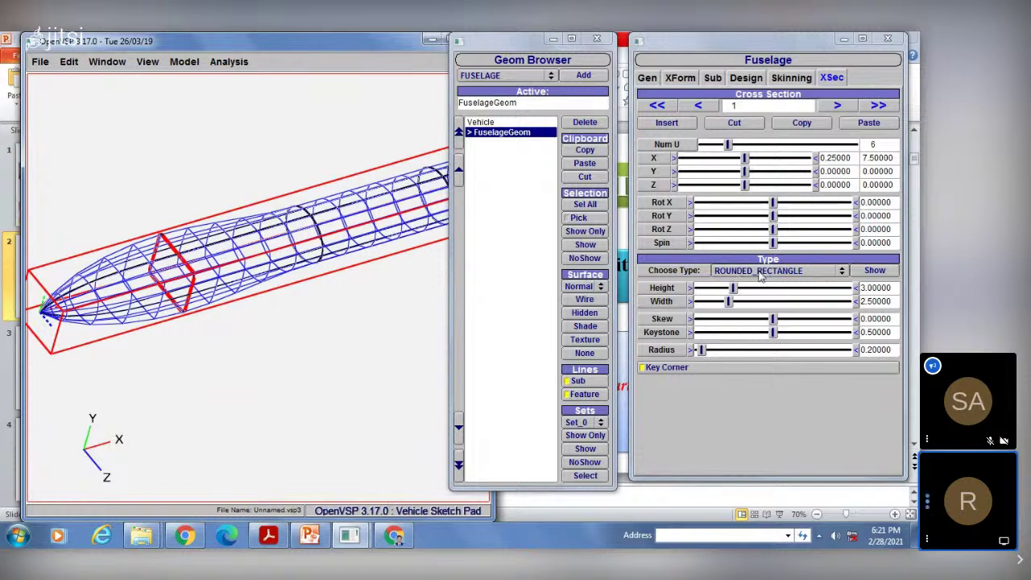
{"action": "left_click", "coordinate": [875, 271]}
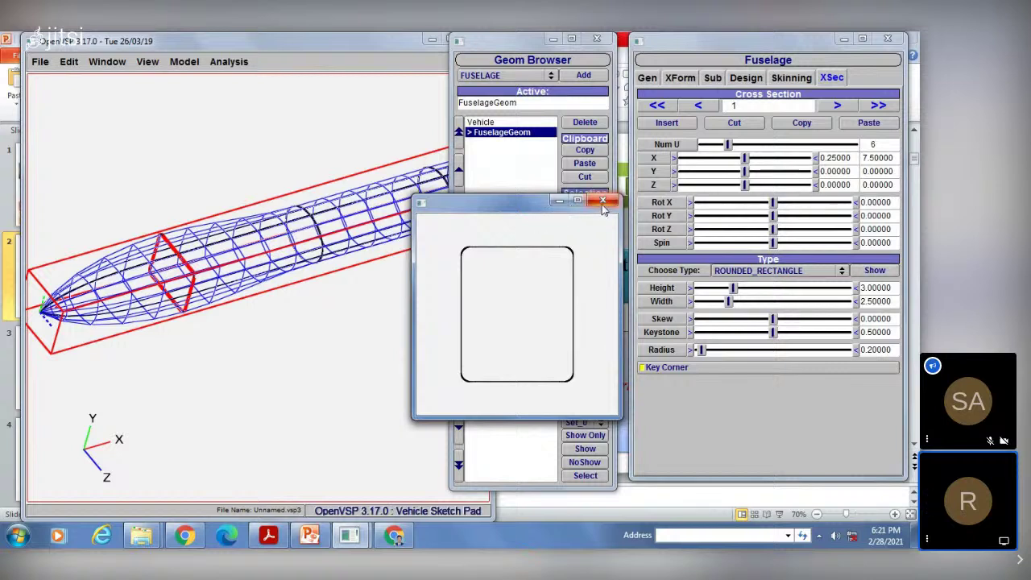
{"action": "left_click_drag", "start_coordinate": [500, 204], "coordinate": [431, 182]}
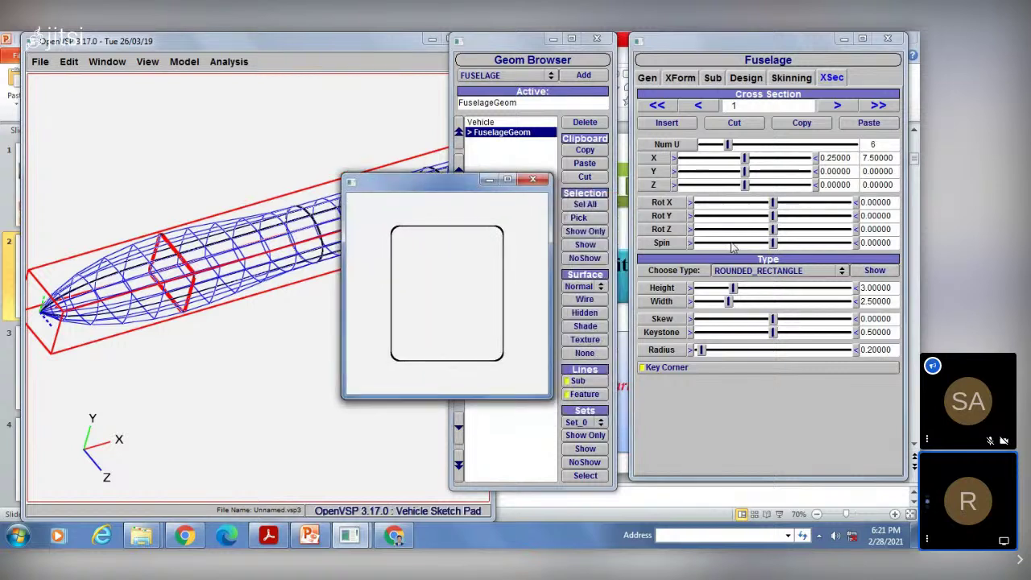
Try different proportions for cross section 1, ending with a height of about 2.95 and a width of about 3.81.
{"action": "left_click", "coordinate": [734, 290]}
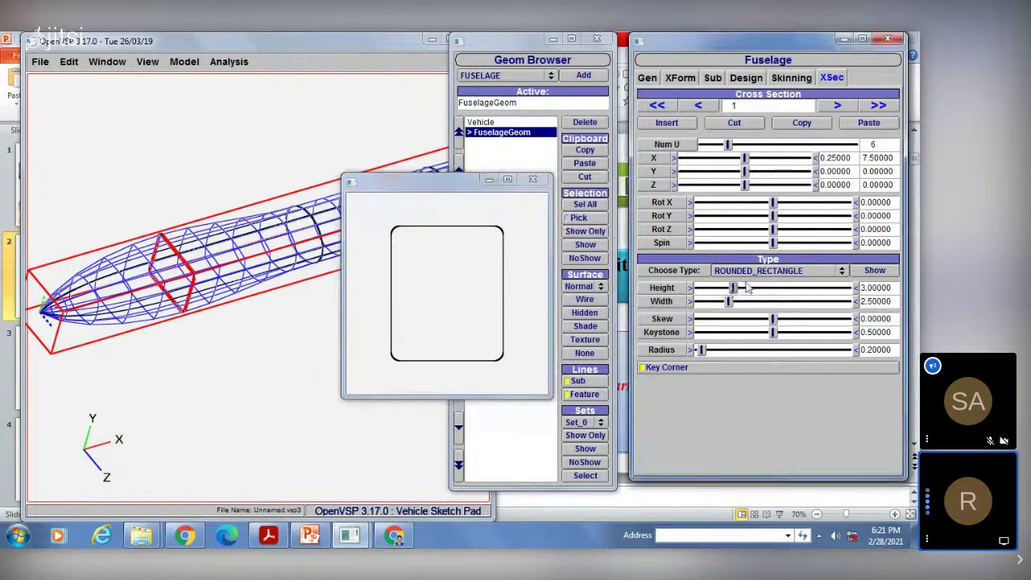
{"action": "left_click", "coordinate": [748, 288]}
{"action": "left_click", "coordinate": [748, 288]}
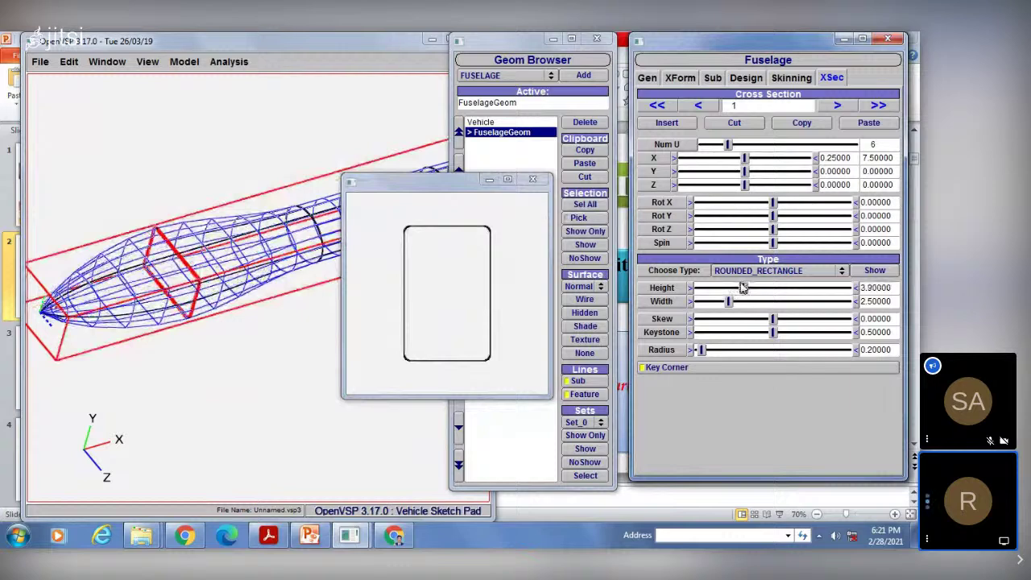
{"action": "left_click", "coordinate": [748, 288]}
{"action": "left_click_drag", "start_coordinate": [748, 288], "coordinate": [742, 290]}
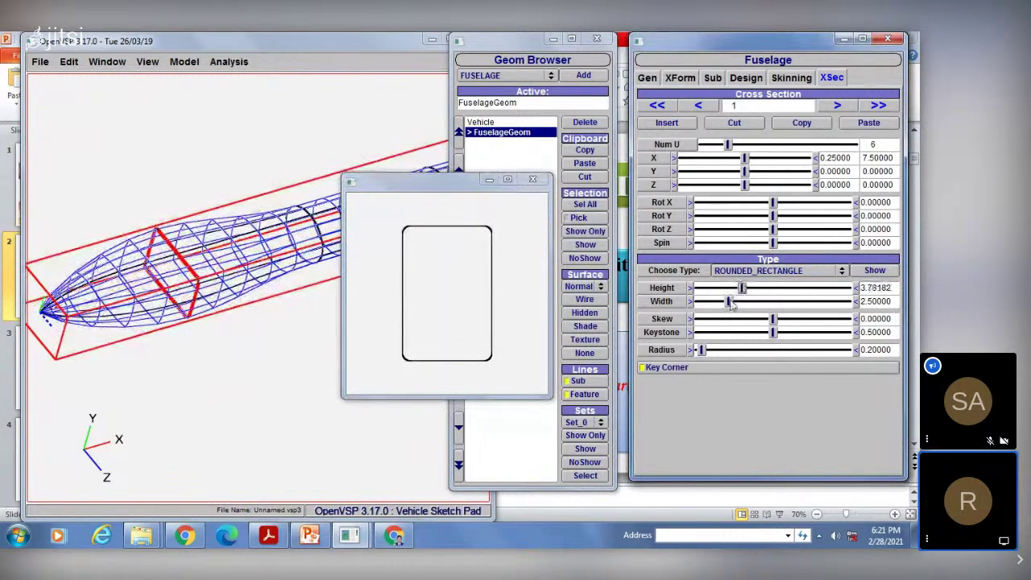
{"action": "left_click", "coordinate": [746, 301]}
{"action": "left_click", "coordinate": [747, 301]}
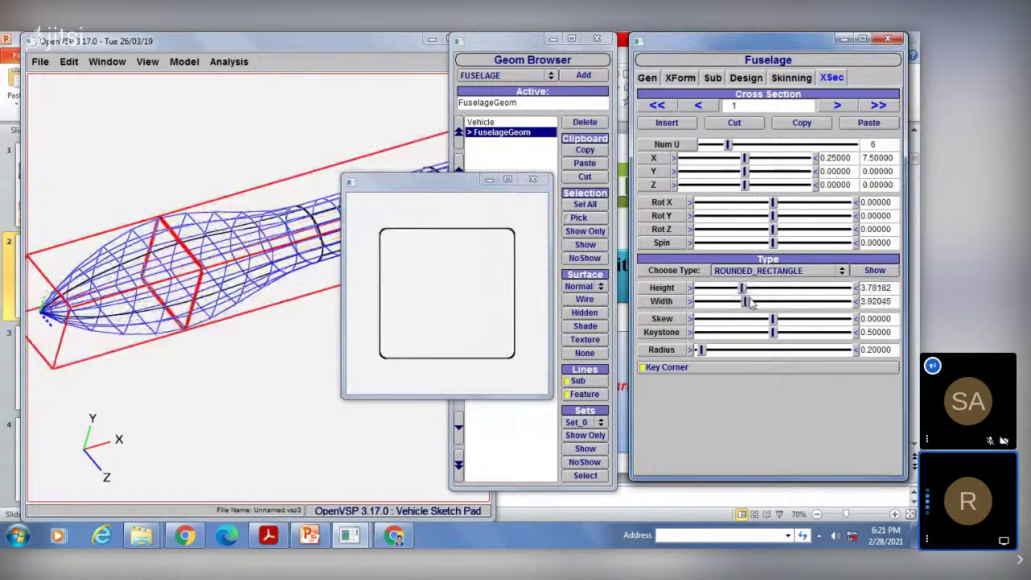
{"action": "mouse_move", "coordinate": [741, 288]}
{"action": "left_mouse_down"}
{"action": "mouse_move", "coordinate": [732, 289]}
{"action": "mouse_move", "coordinate": [744, 301]}
{"action": "left_mouse_up"}
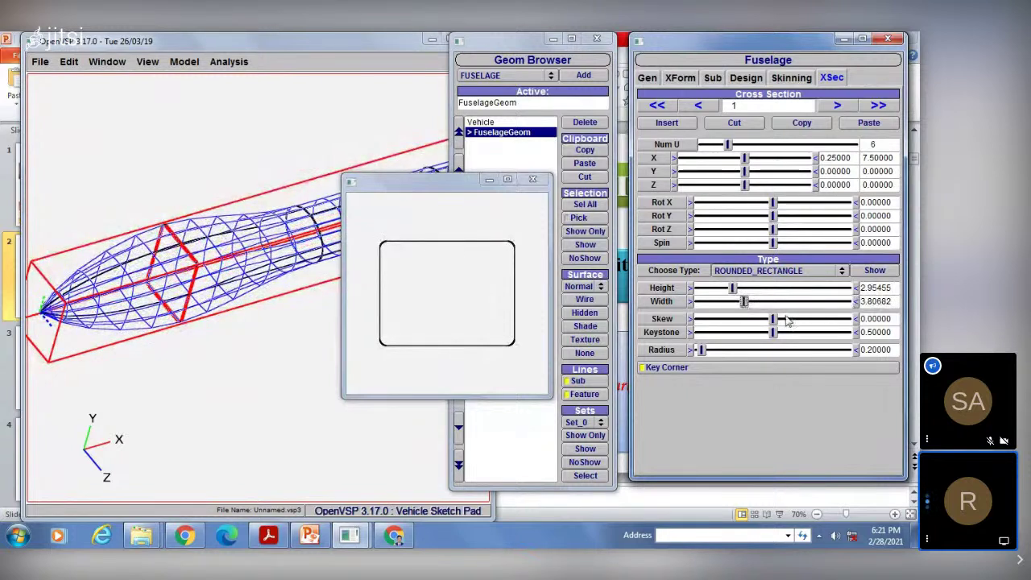
Set both the height and the width of cross section 1's rounded rectangle to 5.
{"action": "left_click_drag", "start_coordinate": [892, 287], "coordinate": [823, 291]}
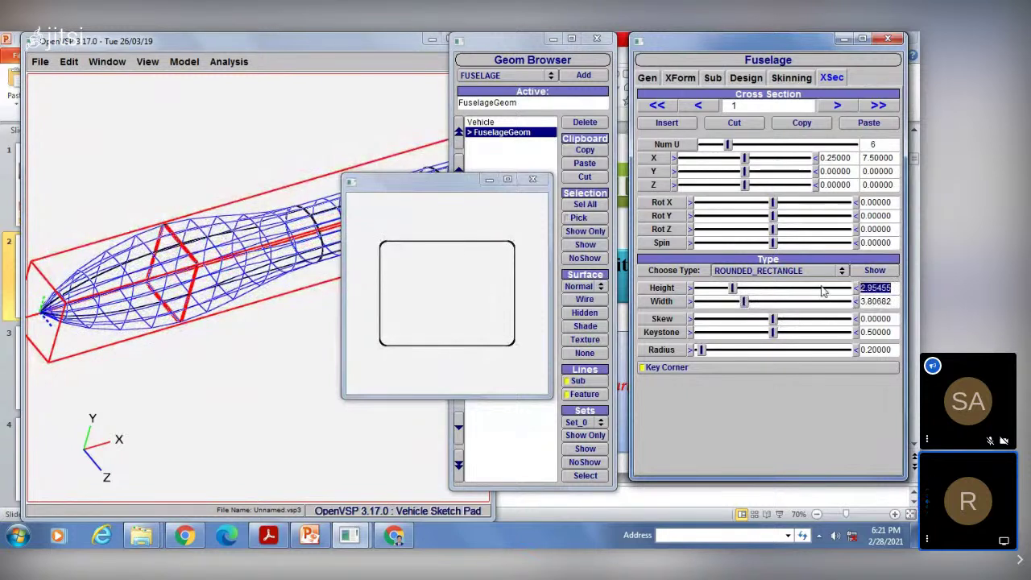
{"action": "type", "text": "5"}
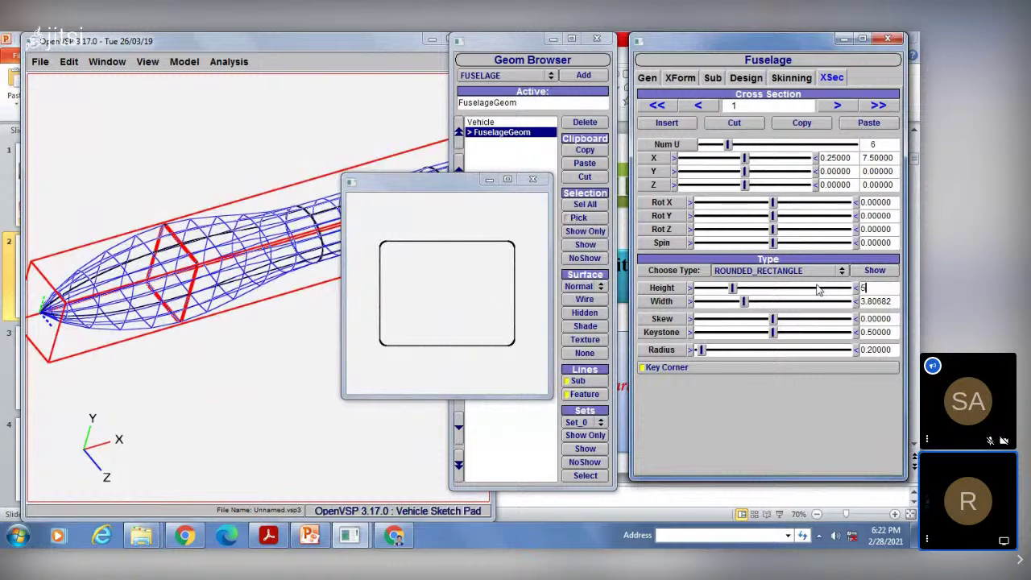
{"action": "key", "text": "Return"}
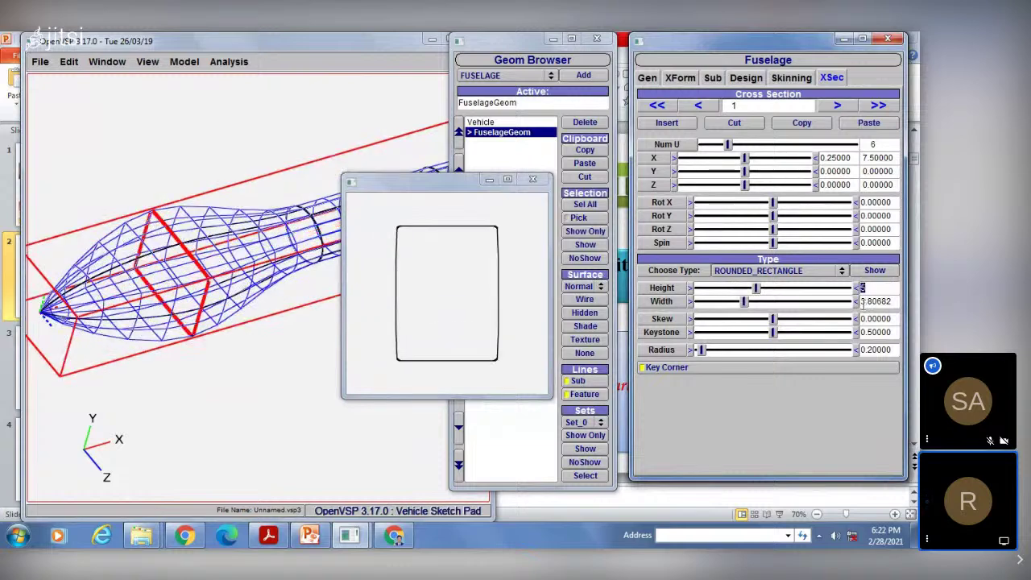
{"action": "left_click_drag", "start_coordinate": [896, 302], "coordinate": [839, 302]}
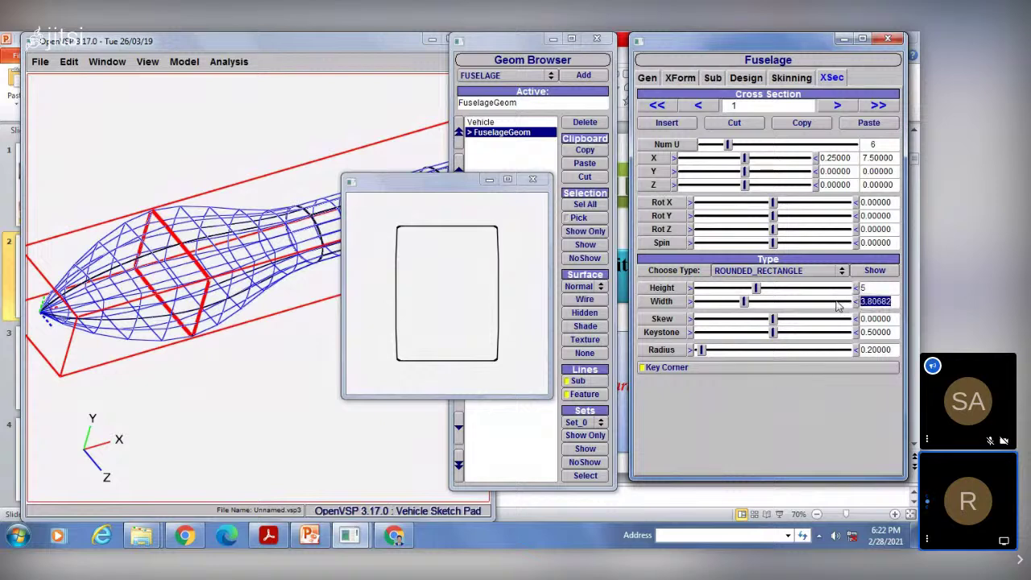
{"action": "type", "text": "5"}
{"action": "key", "text": "Return"}
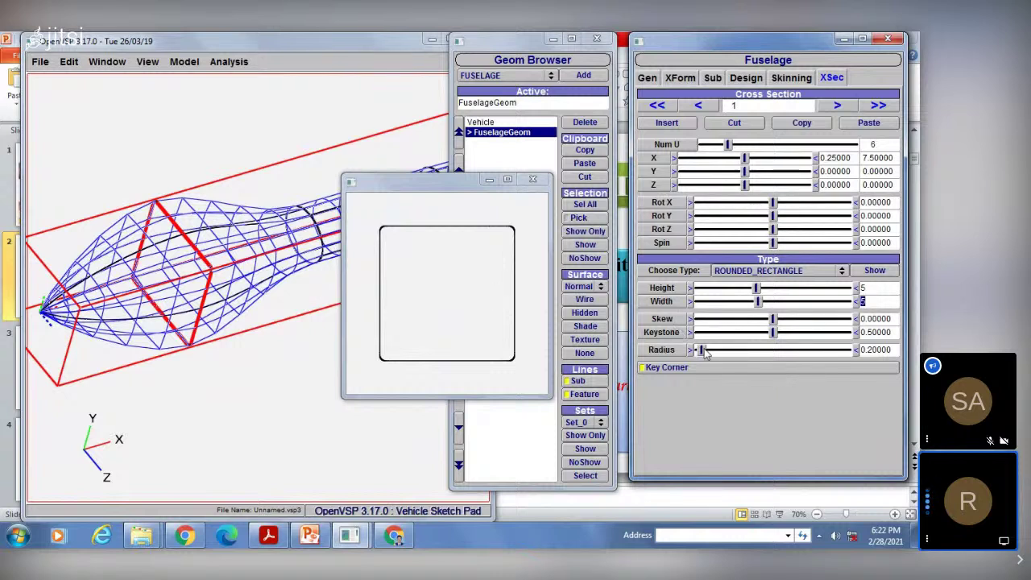
Increase the corner radius of cross section 1 to about 0.695 and minimize the shape preview.
{"action": "mouse_move", "coordinate": [702, 350]}
{"action": "left_mouse_down"}
{"action": "mouse_move", "coordinate": [719, 351]}
{"action": "mouse_move", "coordinate": [710, 352]}
{"action": "left_mouse_up"}
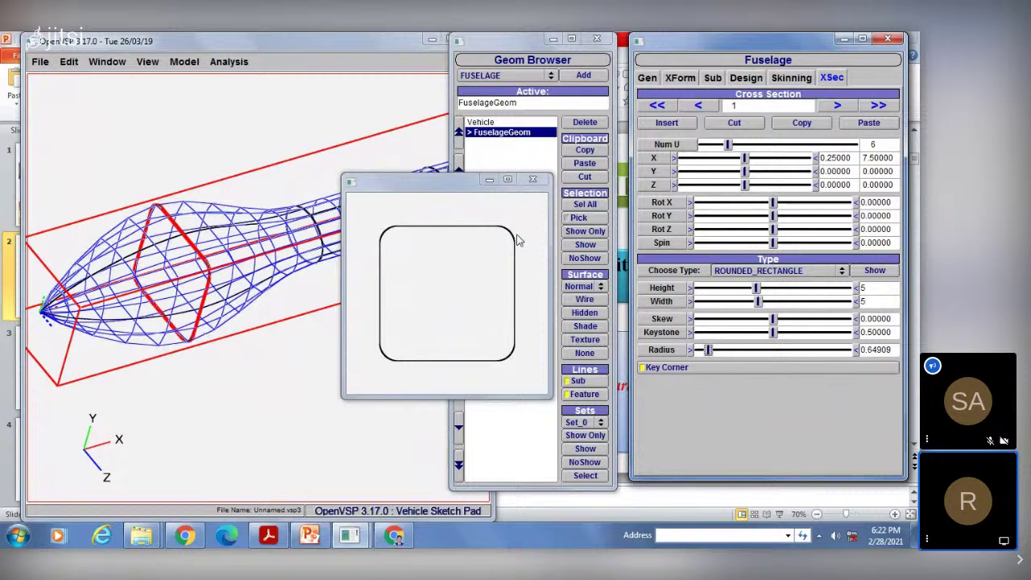
{"action": "left_click", "coordinate": [710, 351]}
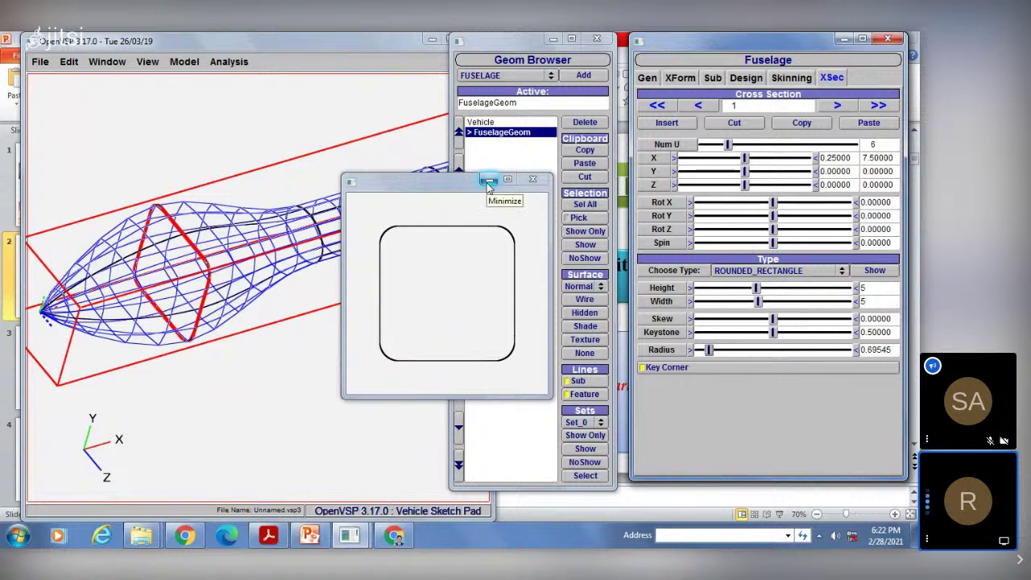
{"action": "left_click", "coordinate": [489, 182]}
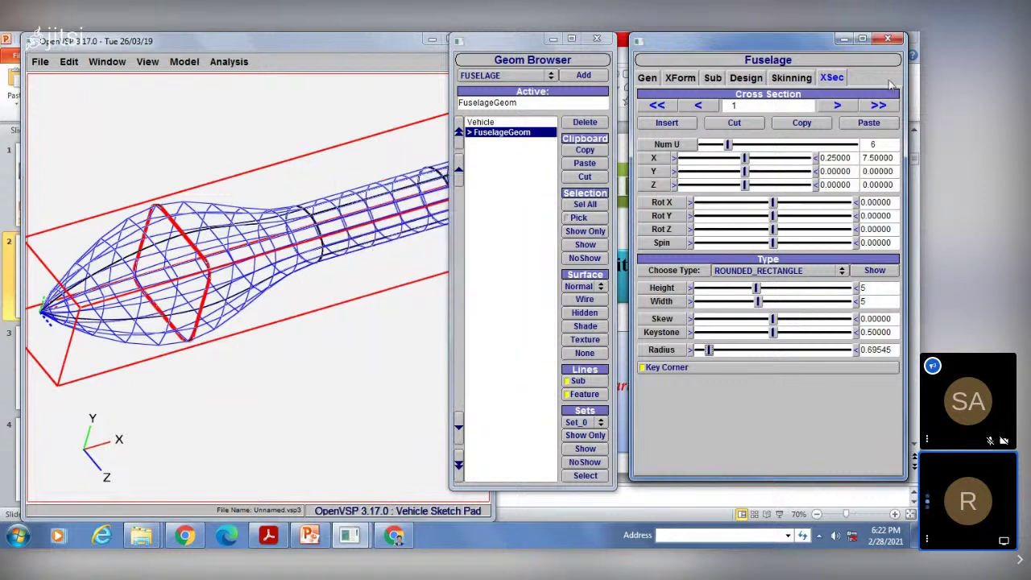
Change cross section 2 to the BICONVEX type with a chord of about 5.68 and a T/C of 0.9.
{"action": "left_click", "coordinate": [837, 106]}
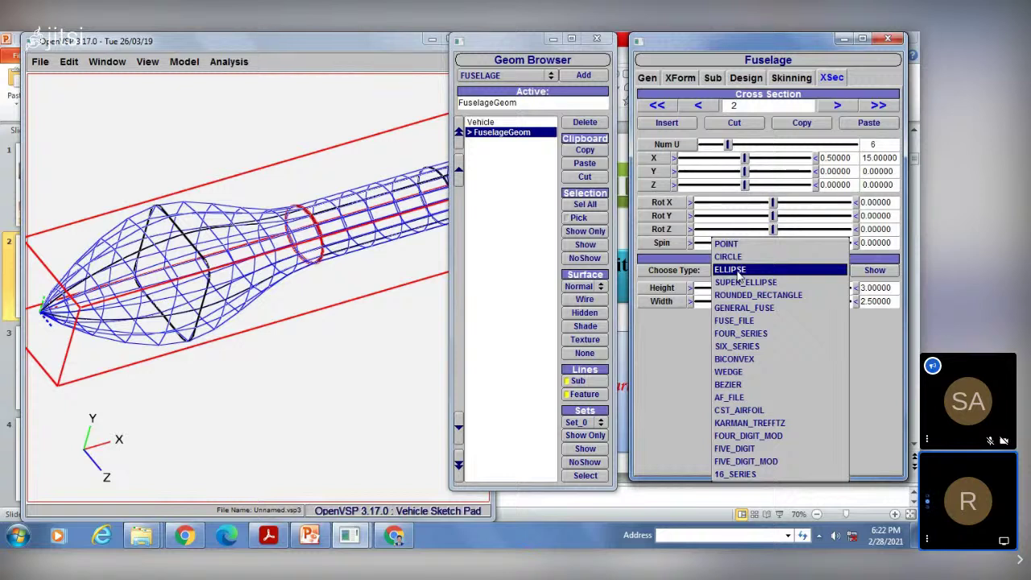
{"action": "left_click", "coordinate": [736, 361]}
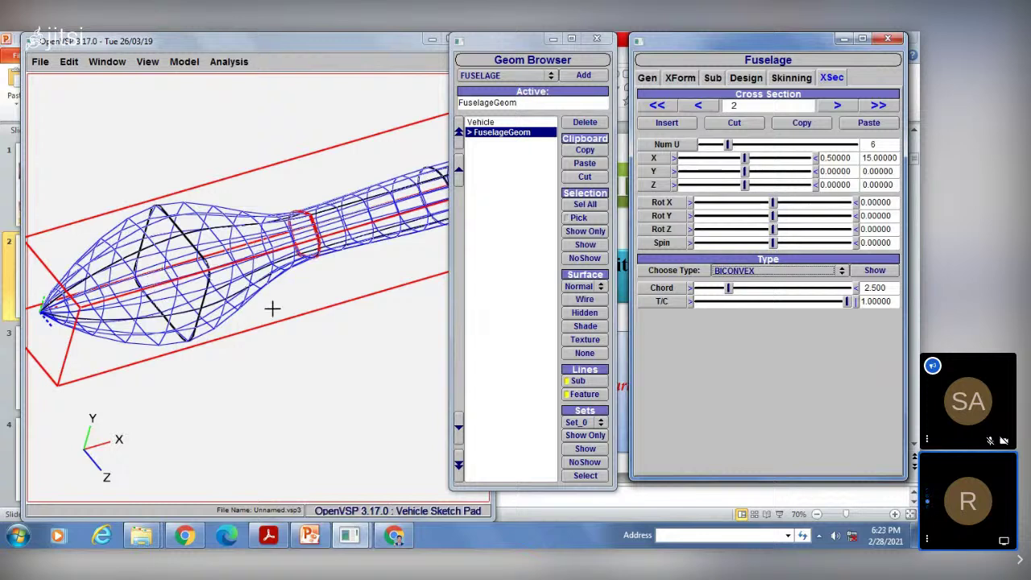
{"action": "left_click", "coordinate": [728, 287]}
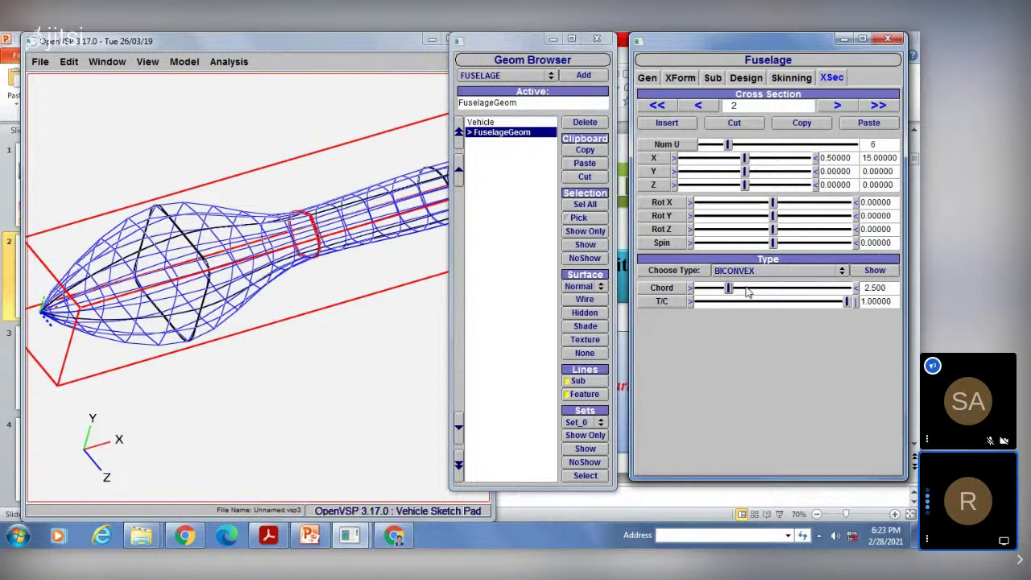
{"action": "left_click_drag", "start_coordinate": [748, 292], "coordinate": [754, 290]}
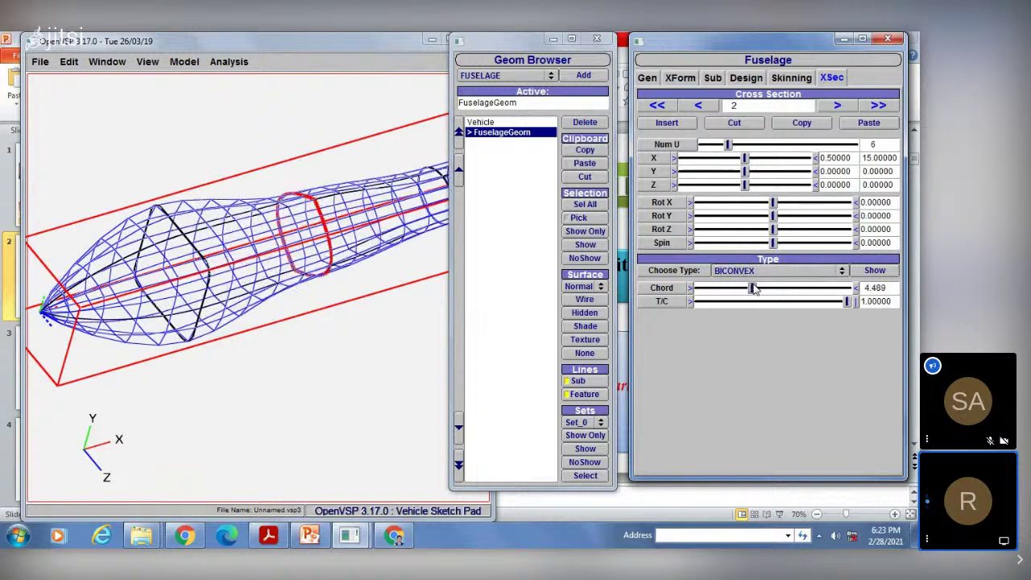
{"action": "left_click", "coordinate": [761, 100]}
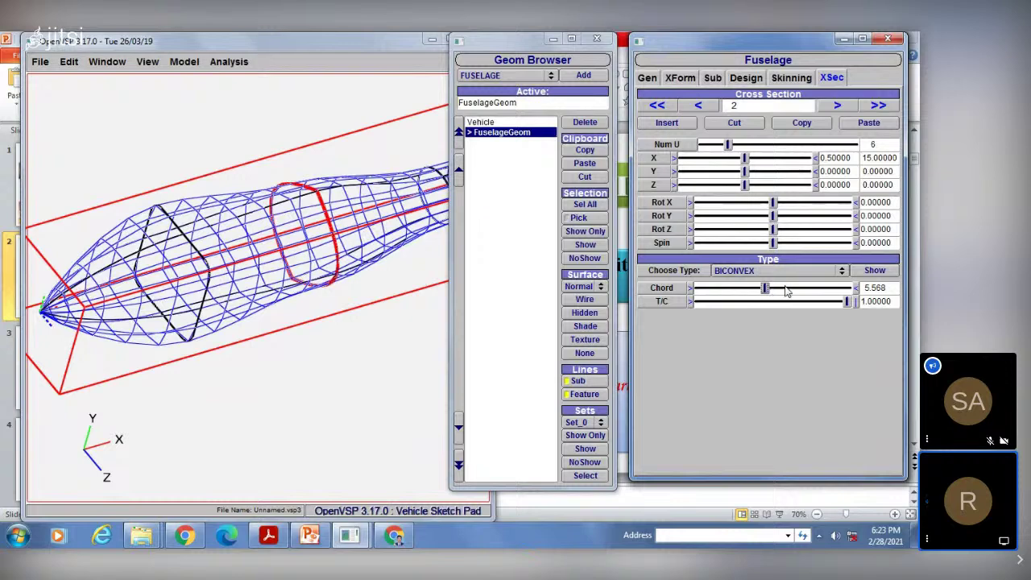
{"action": "left_click_drag", "start_coordinate": [770, 292], "coordinate": [772, 293]}
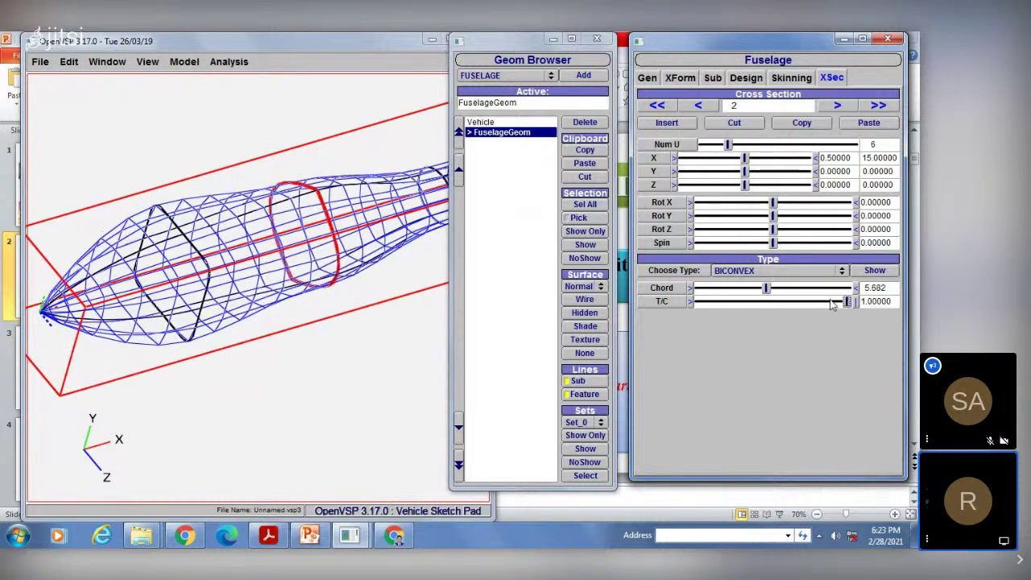
{"action": "left_click", "coordinate": [831, 301]}
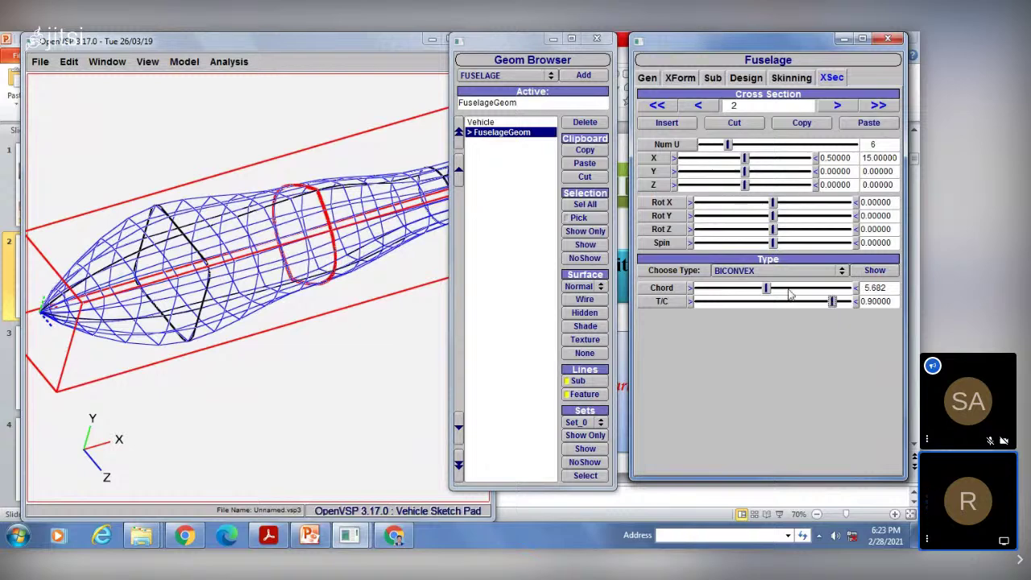
With the shape preview shown, reduce cross section 2's chord to about 4.49 and T/C to about 0.714, and close the preview.
{"action": "left_click", "coordinate": [876, 270]}
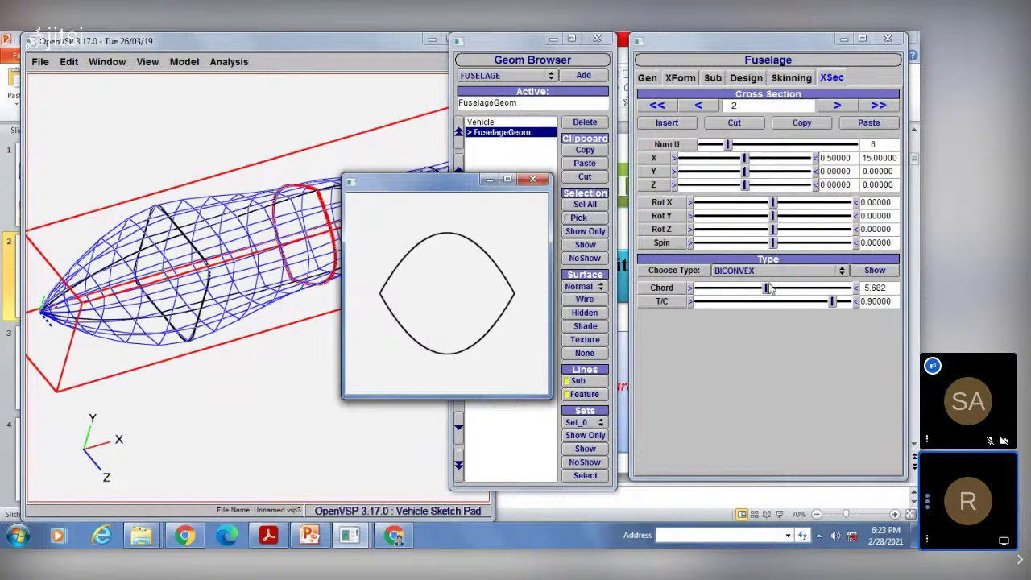
{"action": "left_click_drag", "start_coordinate": [765, 288], "coordinate": [752, 289]}
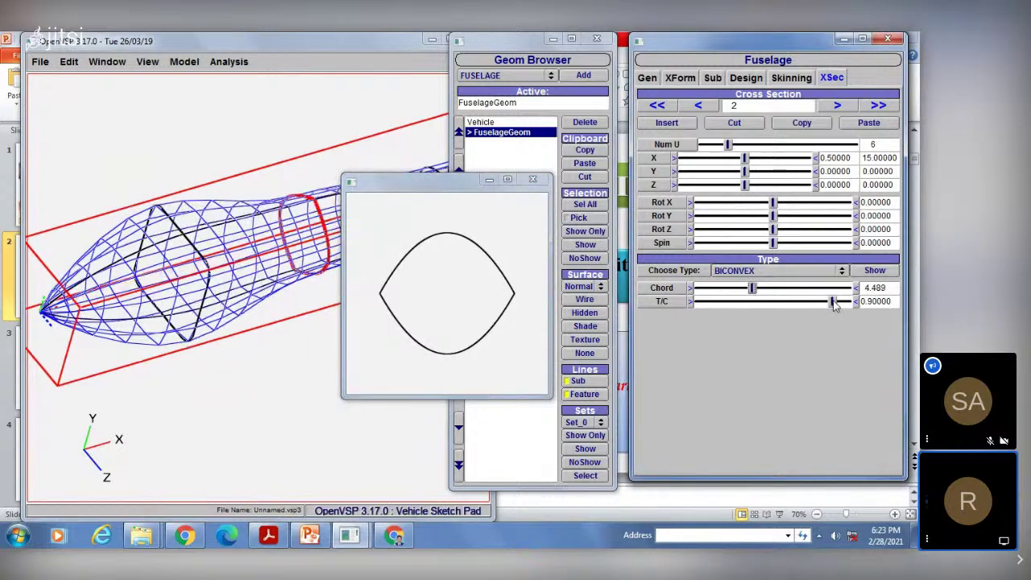
{"action": "left_click", "coordinate": [788, 302]}
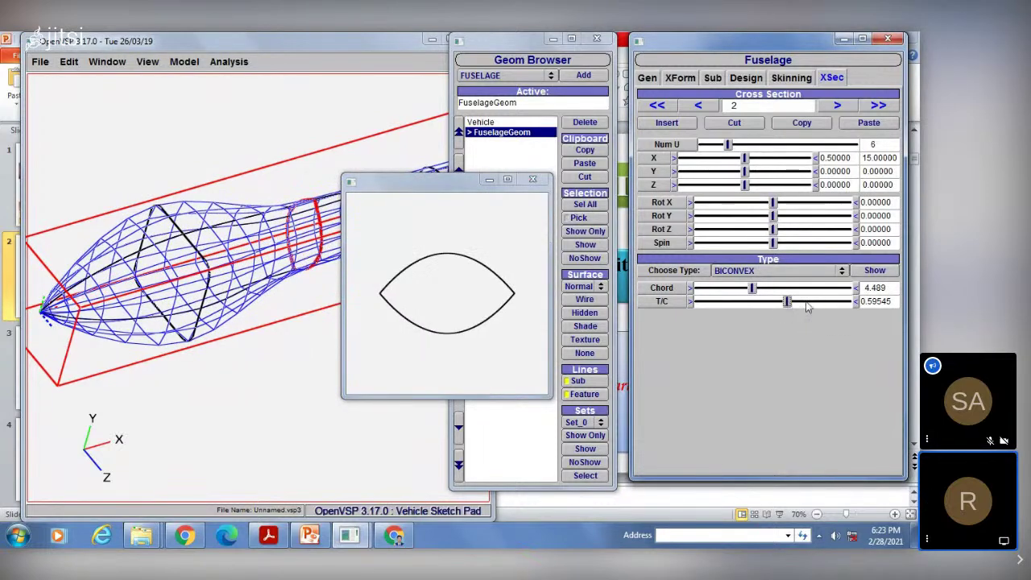
{"action": "left_click", "coordinate": [806, 303]}
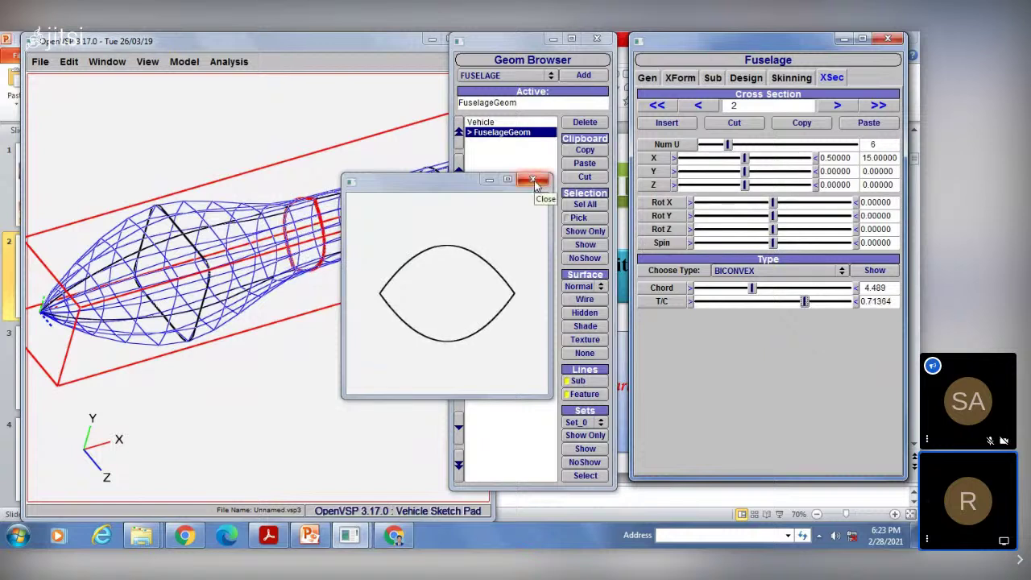
{"action": "left_click", "coordinate": [533, 180]}
Change cross section 3 to the WEDGE type and increase its chord to about 6.42.
{"action": "left_click_drag", "start_coordinate": [266, 258], "coordinate": [303, 242]}
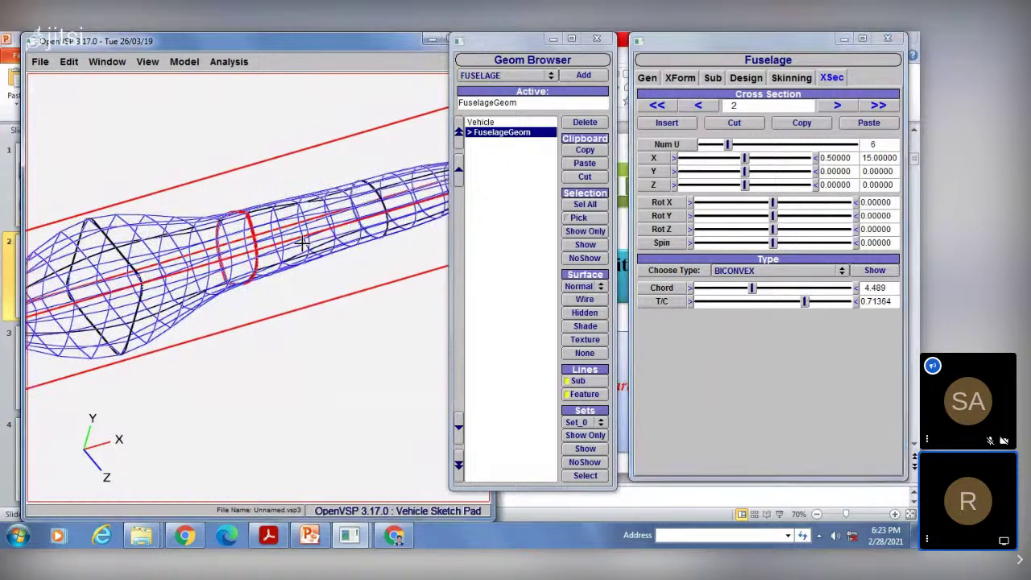
{"action": "scroll", "coordinate": [306, 241], "scroll_direction": "down", "scroll_amount": 5}
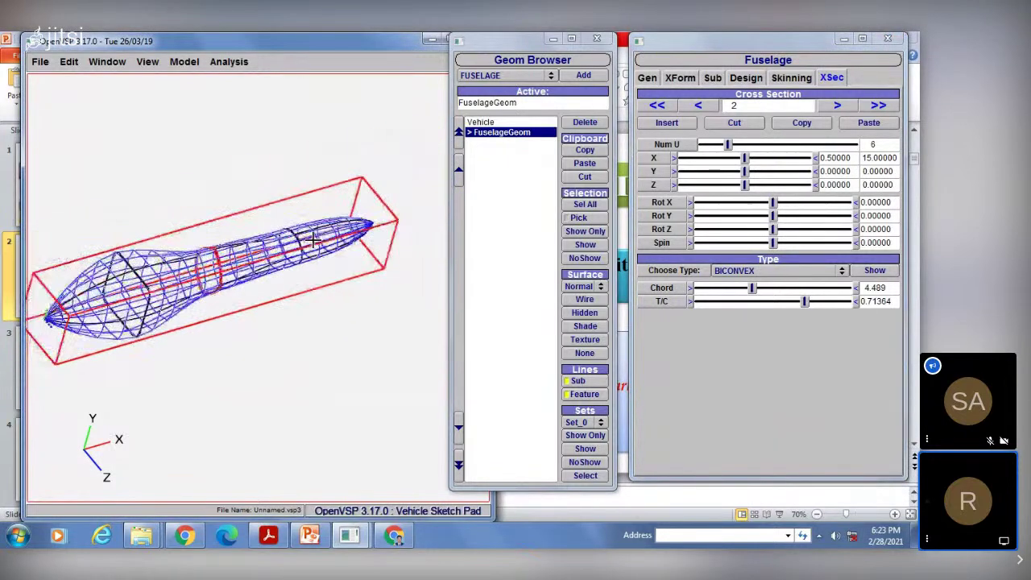
{"action": "left_click_drag", "start_coordinate": [265, 259], "coordinate": [299, 257]}
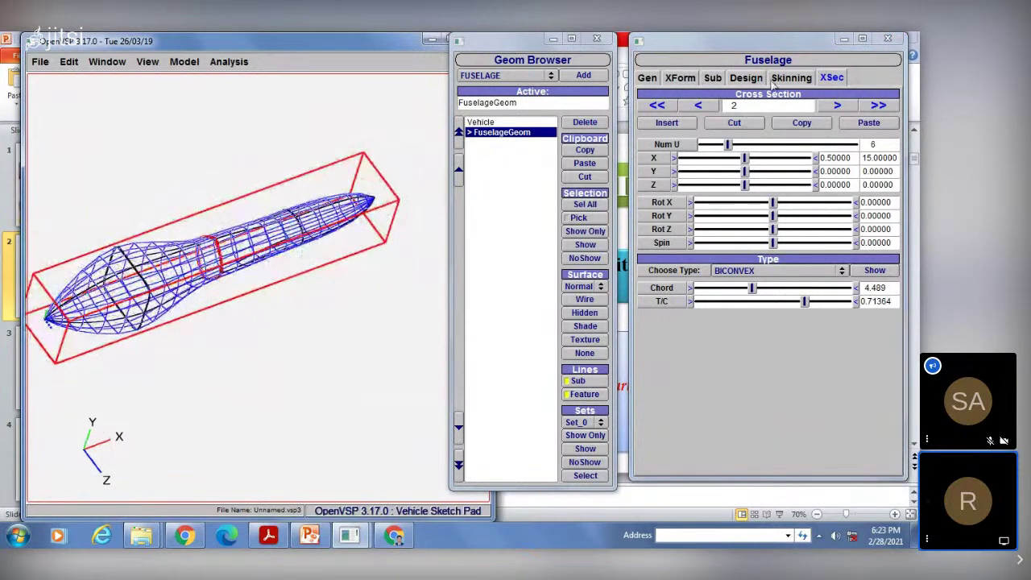
{"action": "left_click", "coordinate": [837, 106]}
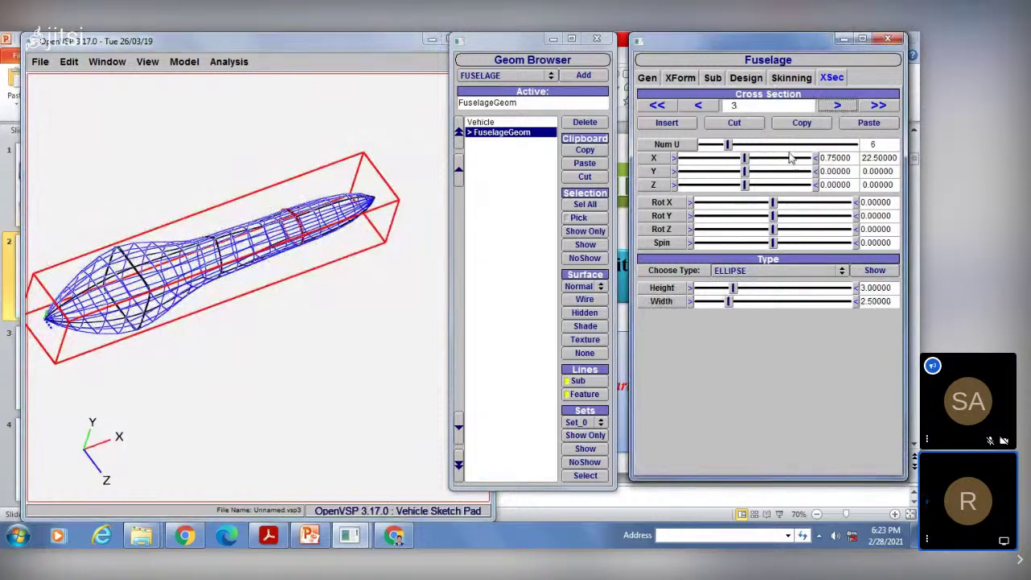
{"action": "left_click", "coordinate": [744, 274]}
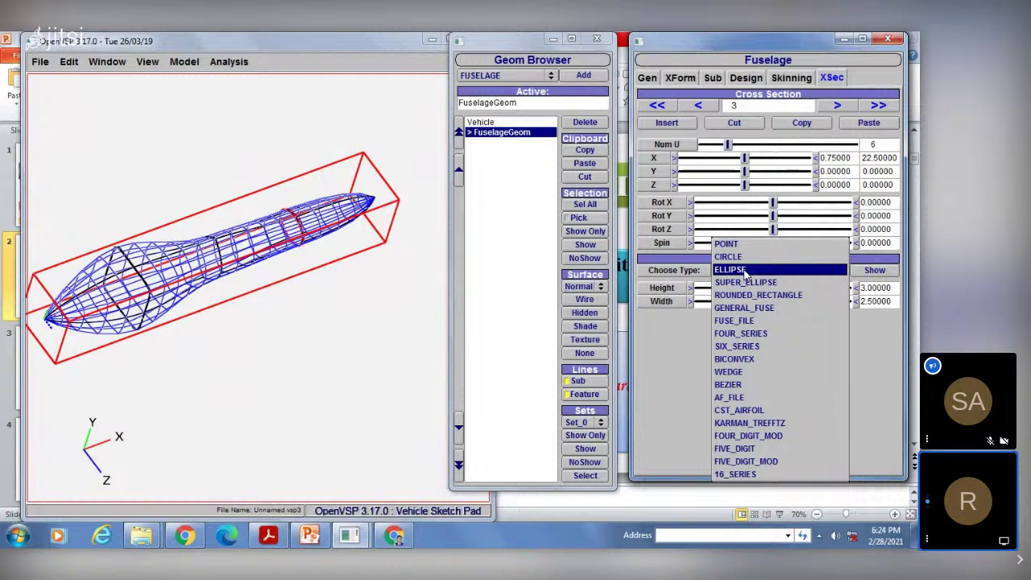
{"action": "left_click", "coordinate": [739, 373]}
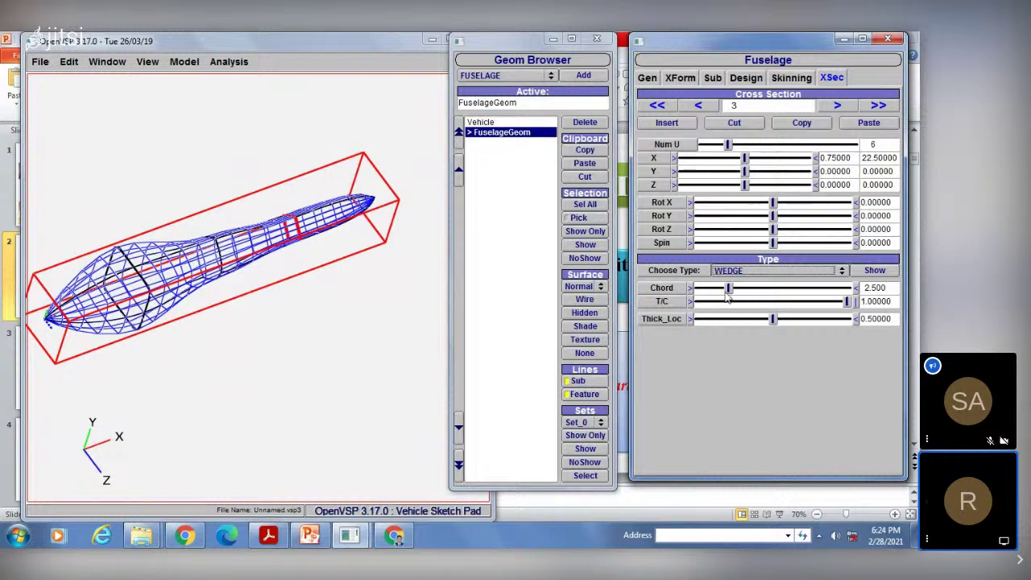
{"action": "left_click", "coordinate": [728, 289]}
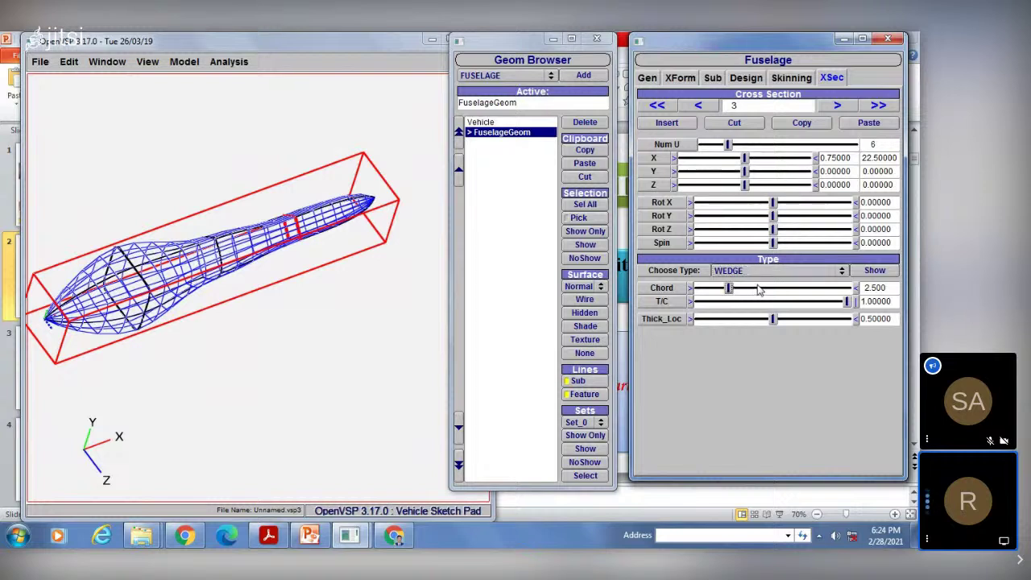
{"action": "left_click", "coordinate": [769, 288]}
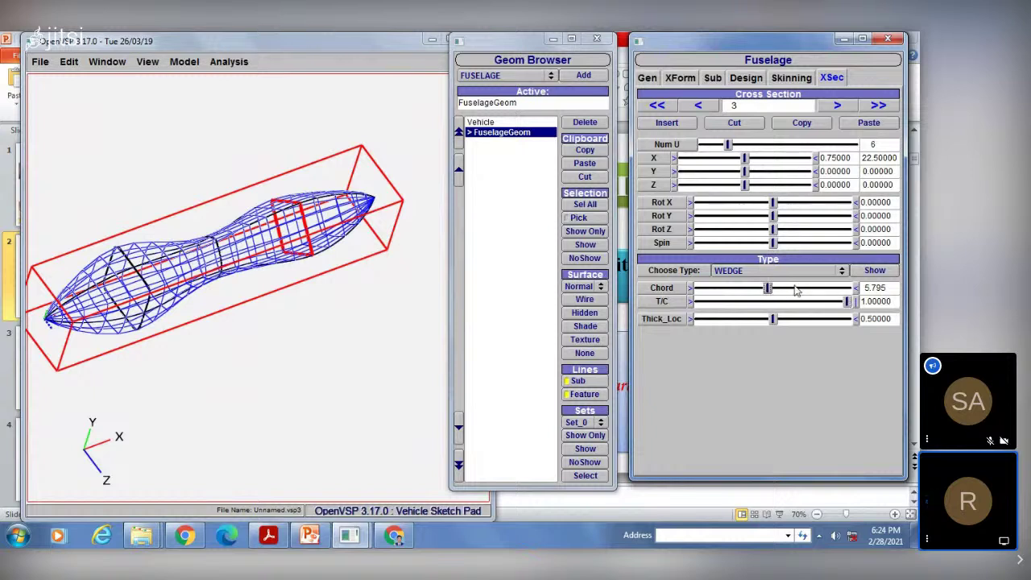
{"action": "mouse_move", "coordinate": [796, 291]}
{"action": "left_mouse_down"}
{"action": "mouse_move", "coordinate": [826, 293]}
{"action": "mouse_move", "coordinate": [775, 293]}
{"action": "left_mouse_up"}
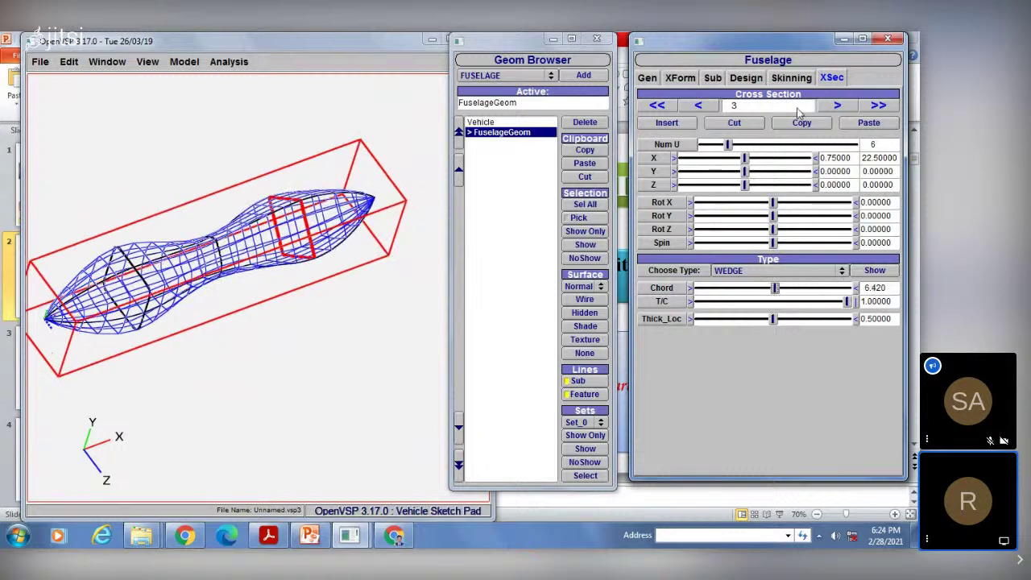
Change cross section 4 at the fuselage's tail end to the CIRCLE type with a diameter of about 2.36.
{"action": "left_click", "coordinate": [838, 107]}
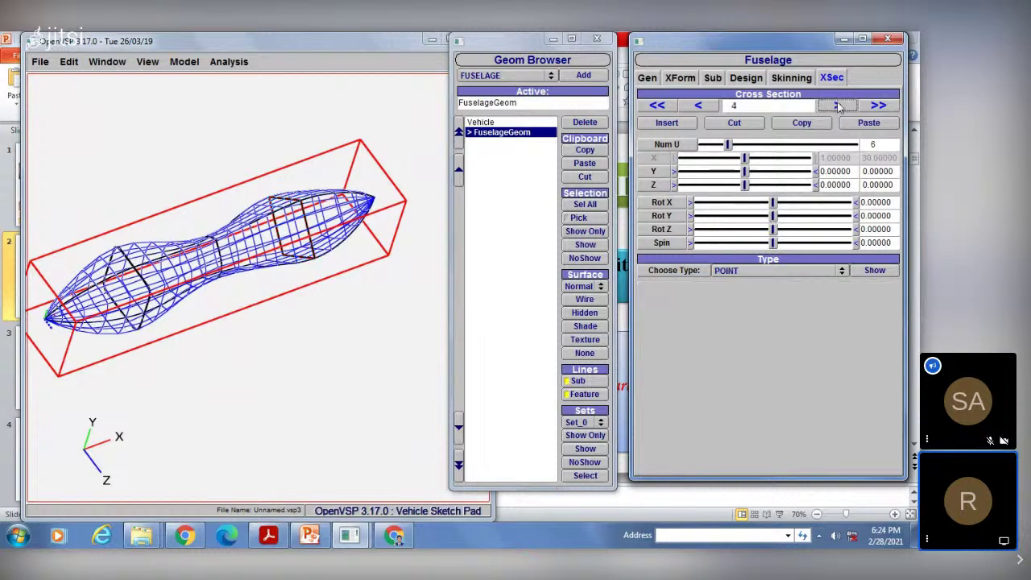
{"action": "left_click", "coordinate": [741, 271]}
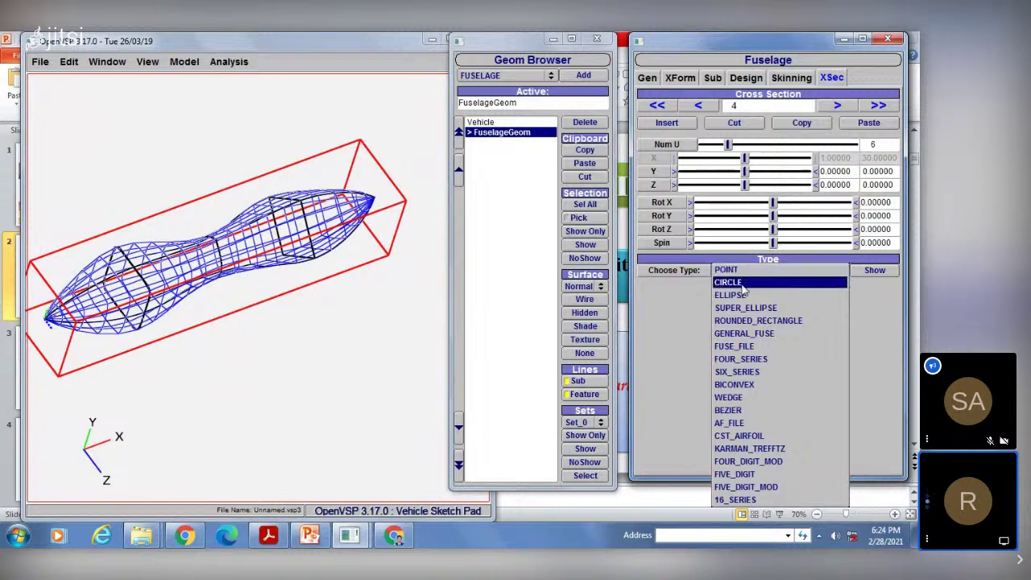
{"action": "left_click", "coordinate": [742, 283]}
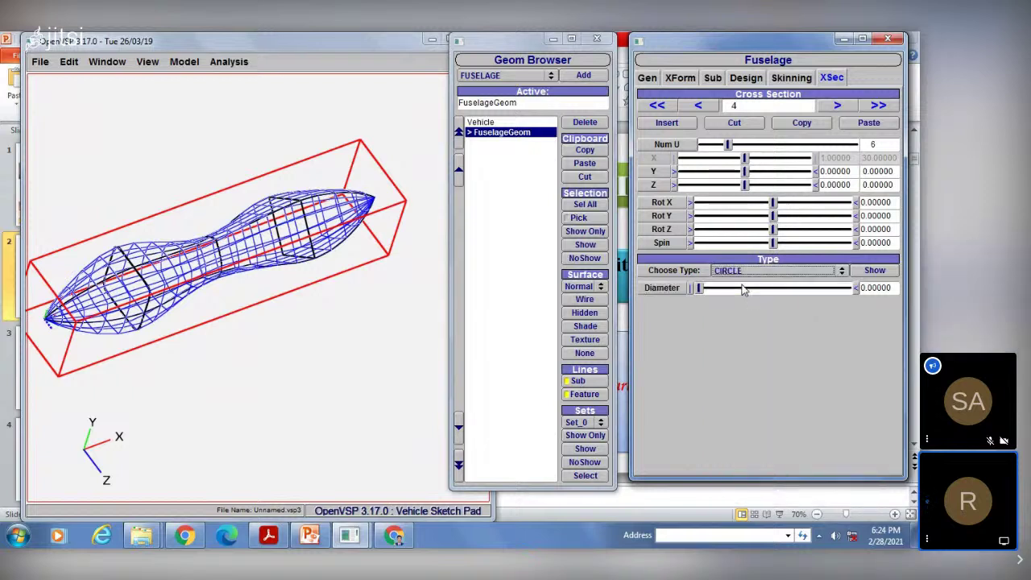
{"action": "left_click", "coordinate": [699, 292]}
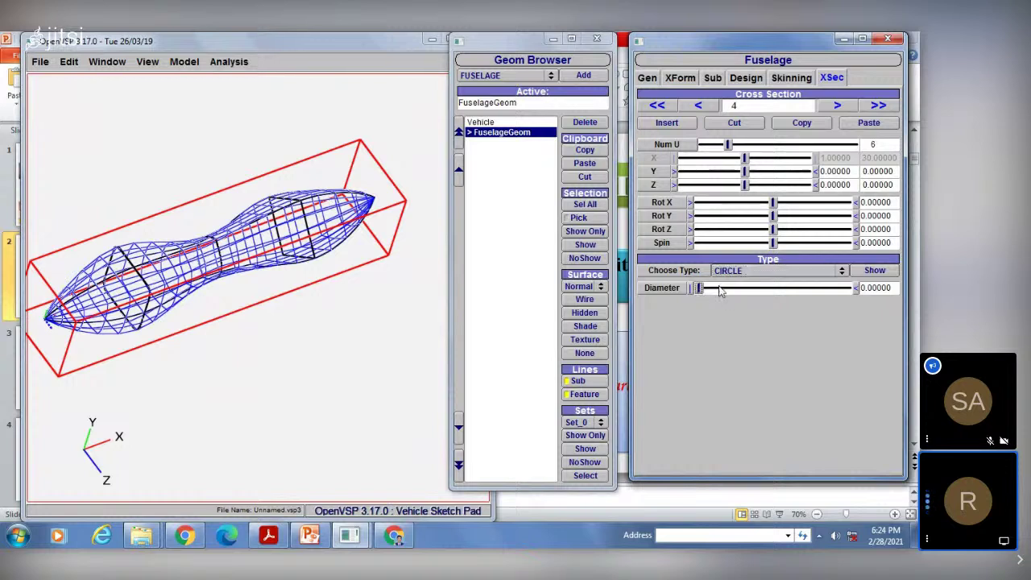
{"action": "left_click_drag", "start_coordinate": [719, 288], "coordinate": [733, 288]}
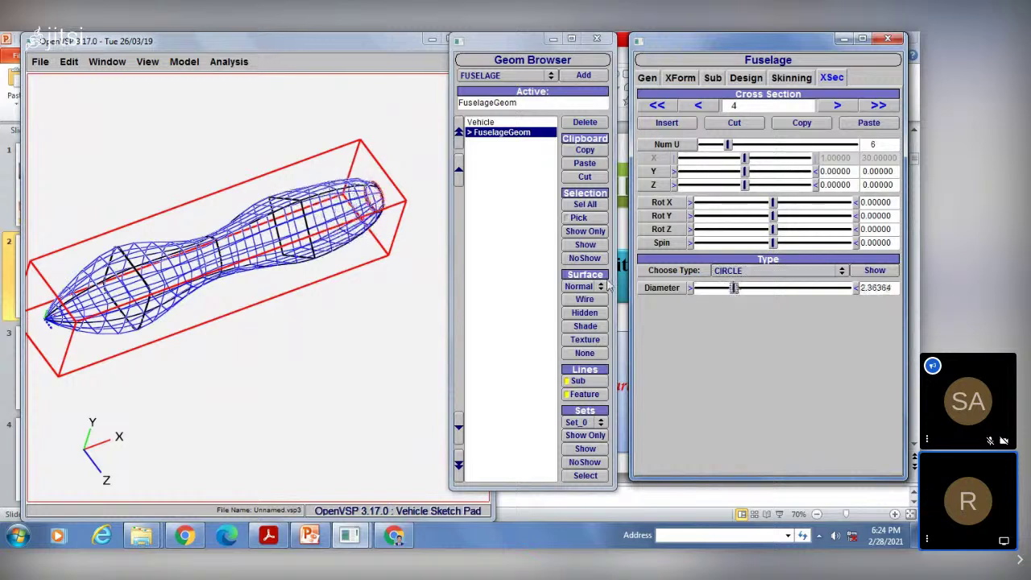
Display the fuselage as a shaded surface and deselect it to examine its overall shape.
{"action": "left_click", "coordinate": [585, 326]}
{"action": "left_click", "coordinate": [511, 246]}
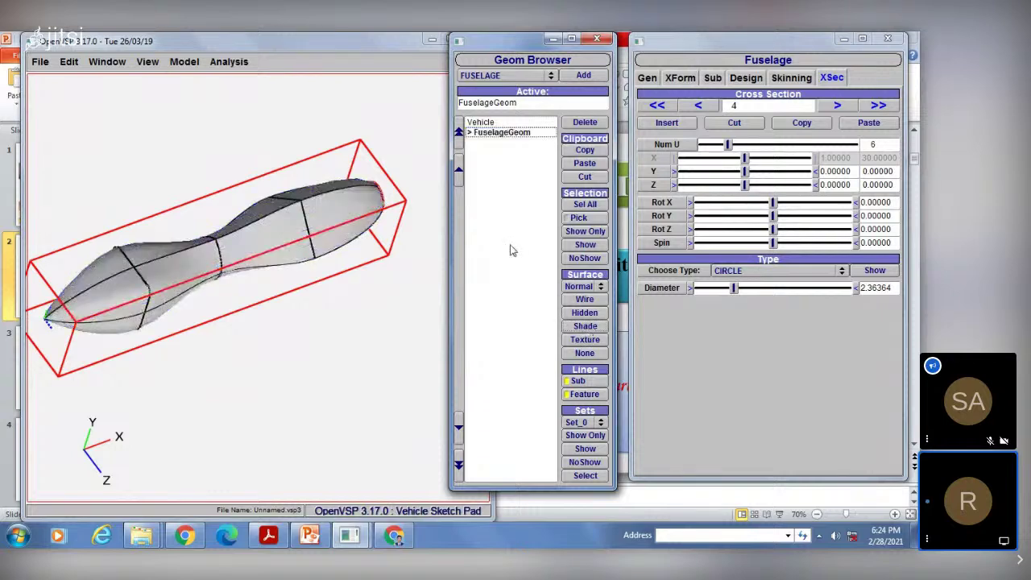
{"action": "left_click_drag", "start_coordinate": [263, 300], "coordinate": [283, 198]}
{"action": "mouse_move", "coordinate": [230, 221]}
{"action": "left_mouse_down"}
{"action": "mouse_move", "coordinate": [281, 274]}
{"action": "mouse_move", "coordinate": [265, 161]}
{"action": "mouse_move", "coordinate": [260, 225]}
{"action": "mouse_move", "coordinate": [224, 147]}
{"action": "mouse_move", "coordinate": [228, 207]}
{"action": "mouse_move", "coordinate": [242, 217]}
{"action": "left_mouse_up"}
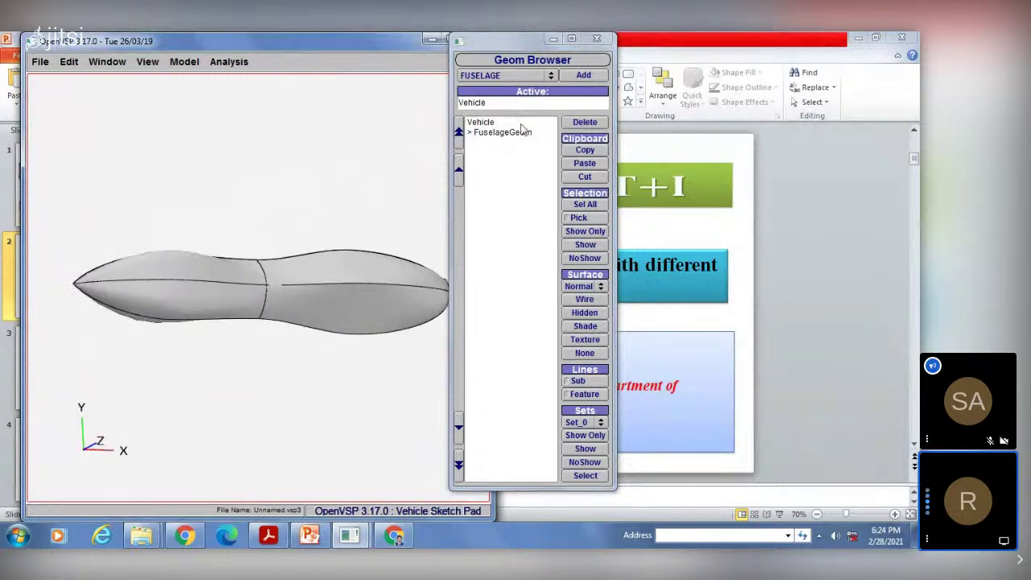
Reselect FuselageGeom and return it to wireframe display.
{"action": "left_click", "coordinate": [512, 135]}
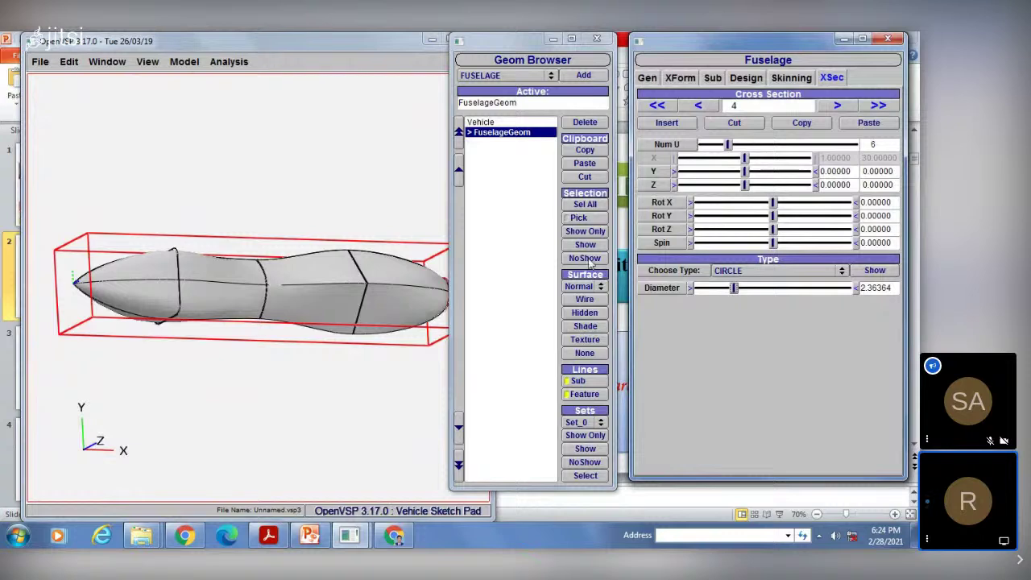
{"action": "left_click", "coordinate": [585, 301]}
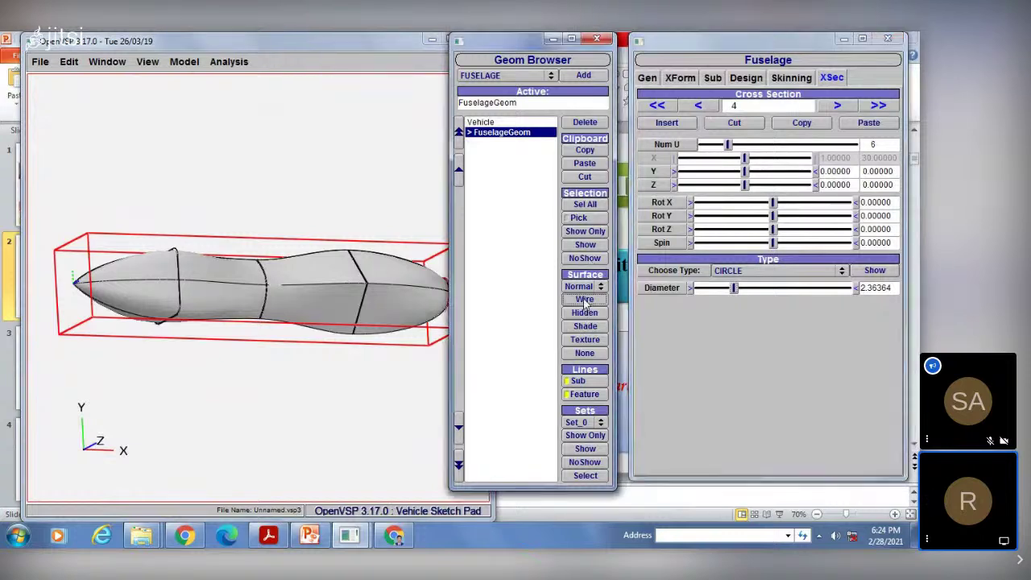
{"action": "left_click_drag", "start_coordinate": [246, 214], "coordinate": [160, 264]}
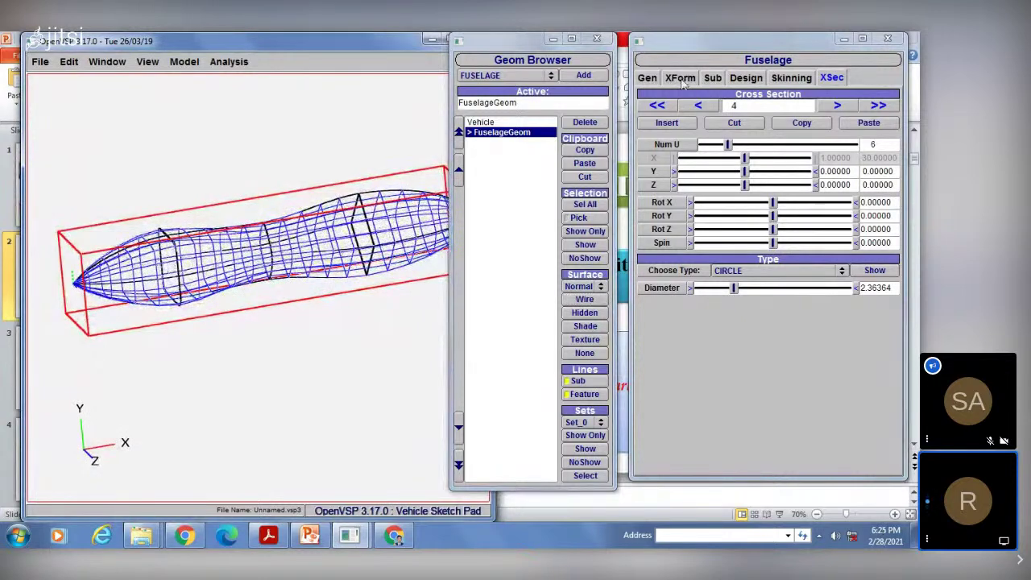
Go back through the cross sections to 0 and forward again to 4, reviewing each section's type and dimensions.
{"action": "left_click", "coordinate": [699, 106]}
{"action": "left_click", "coordinate": [700, 111]}
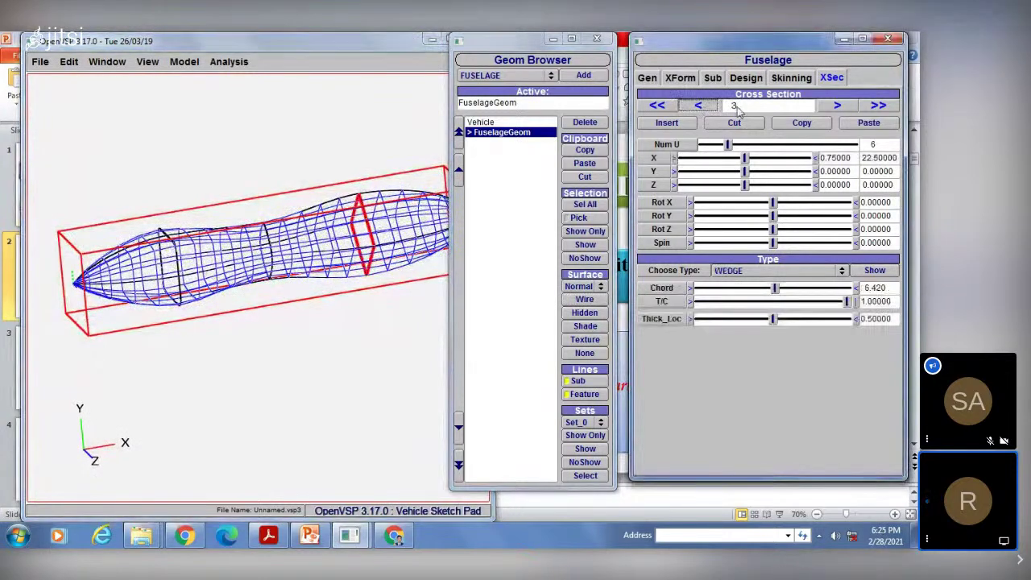
{"action": "left_click", "coordinate": [704, 110]}
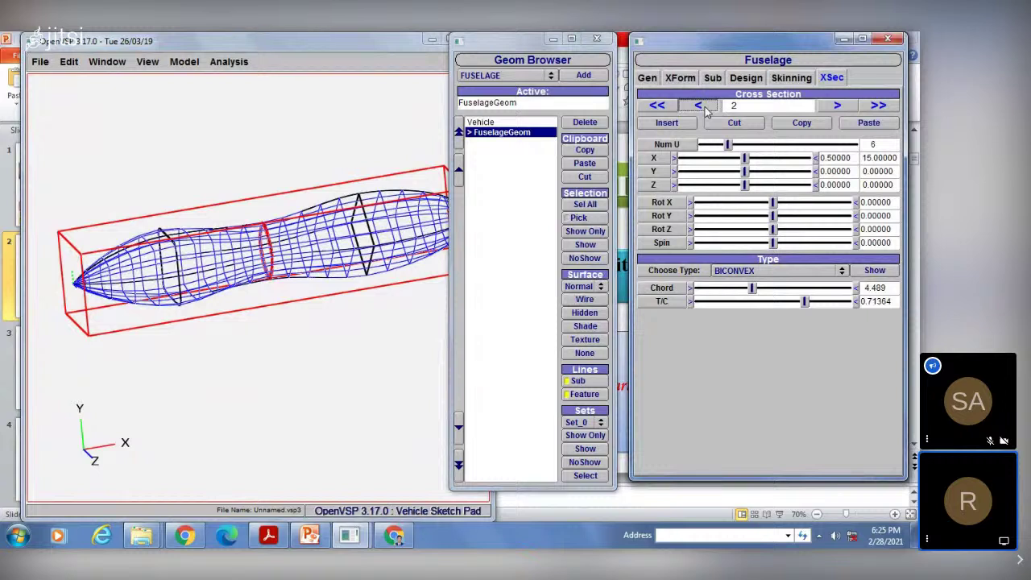
{"action": "left_click", "coordinate": [699, 108]}
{"action": "left_click", "coordinate": [698, 108]}
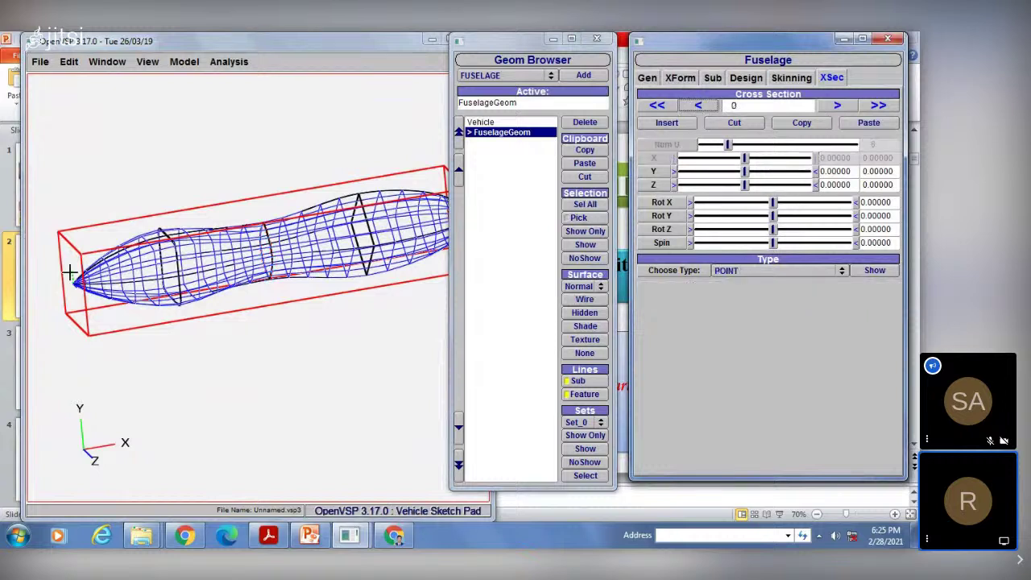
{"action": "left_click", "coordinate": [837, 106]}
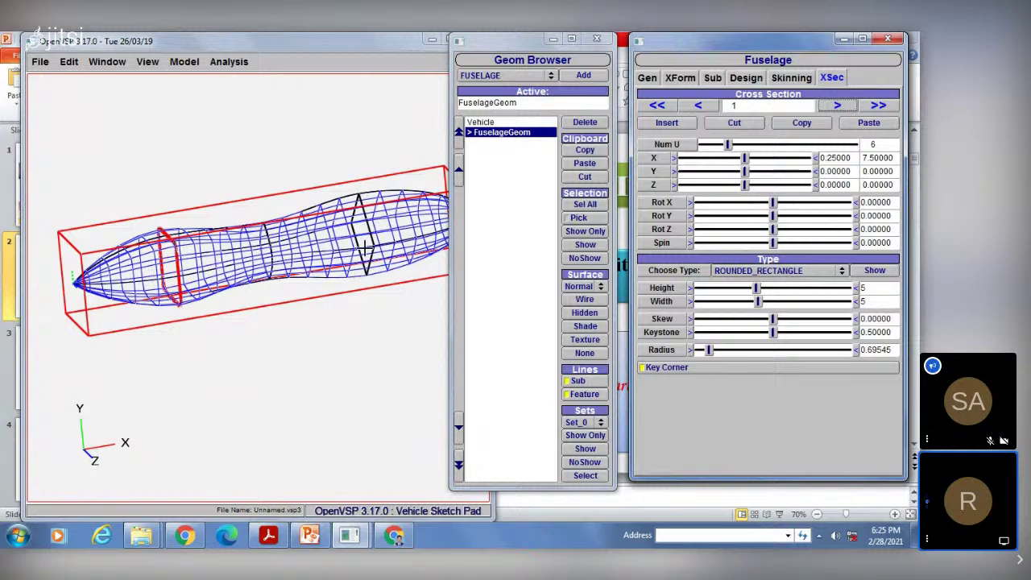
{"action": "scroll", "coordinate": [403, 245], "scroll_direction": "down", "scroll_amount": 3}
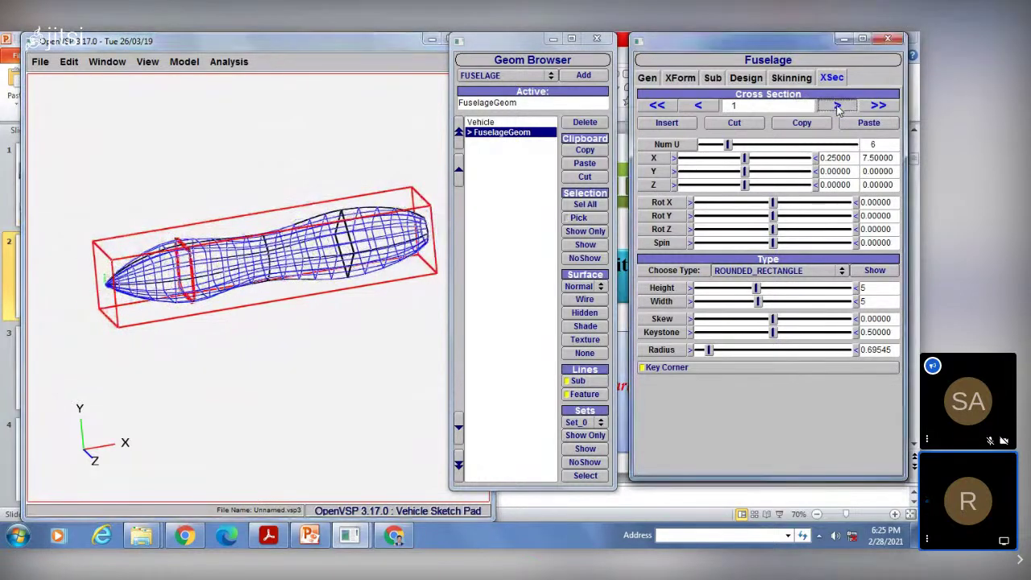
{"action": "left_click", "coordinate": [836, 107]}
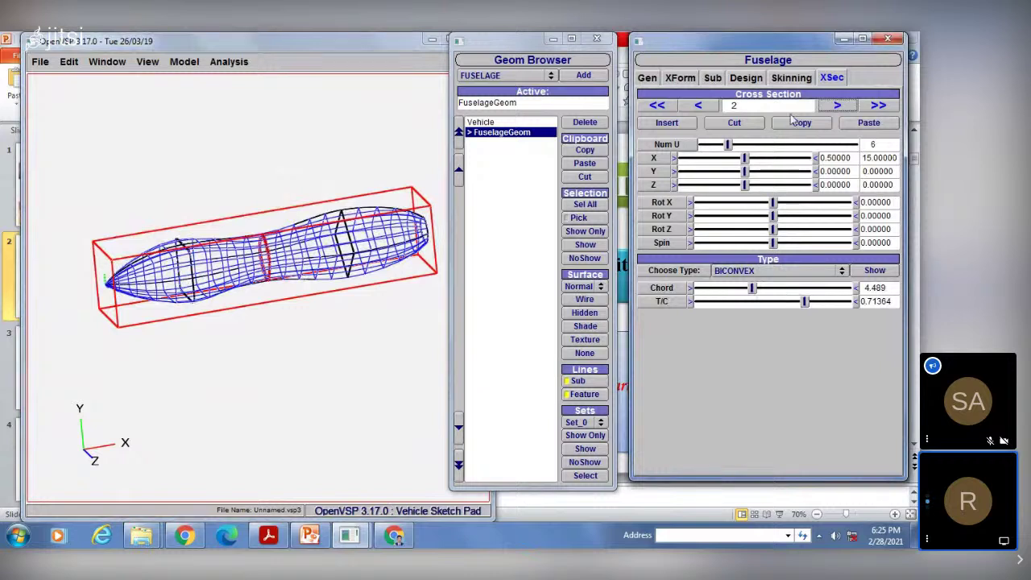
{"action": "left_click", "coordinate": [837, 107]}
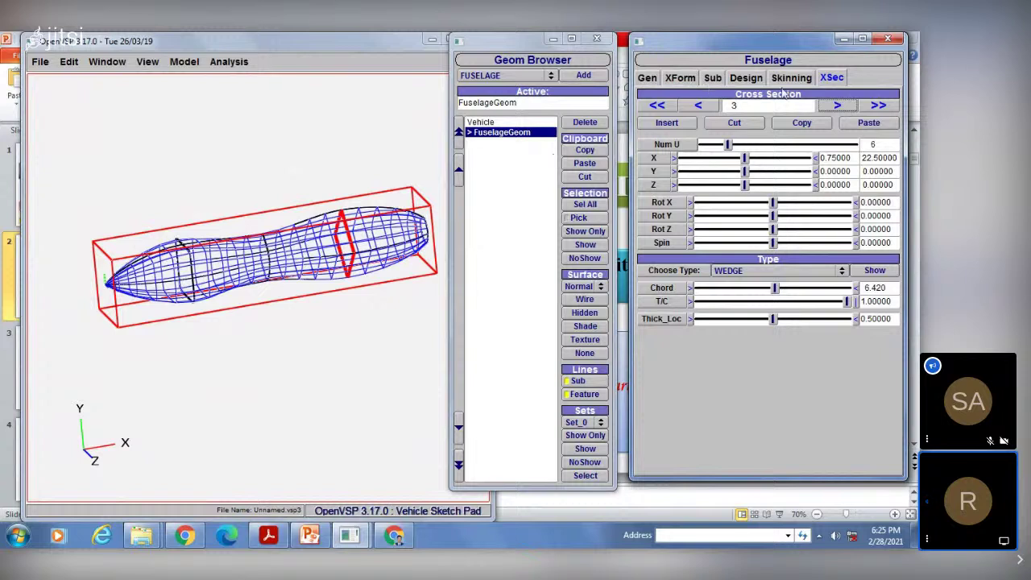
{"action": "left_click", "coordinate": [838, 107]}
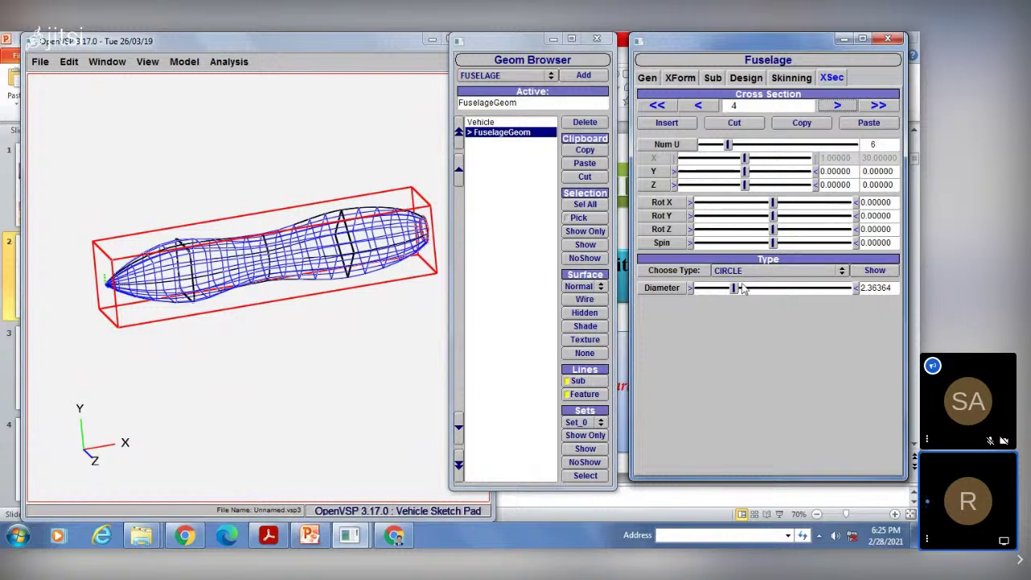
With the shape preview shown, try larger diameters for cross section 4, set it to about 2.23, and close the preview.
{"action": "left_click", "coordinate": [875, 271]}
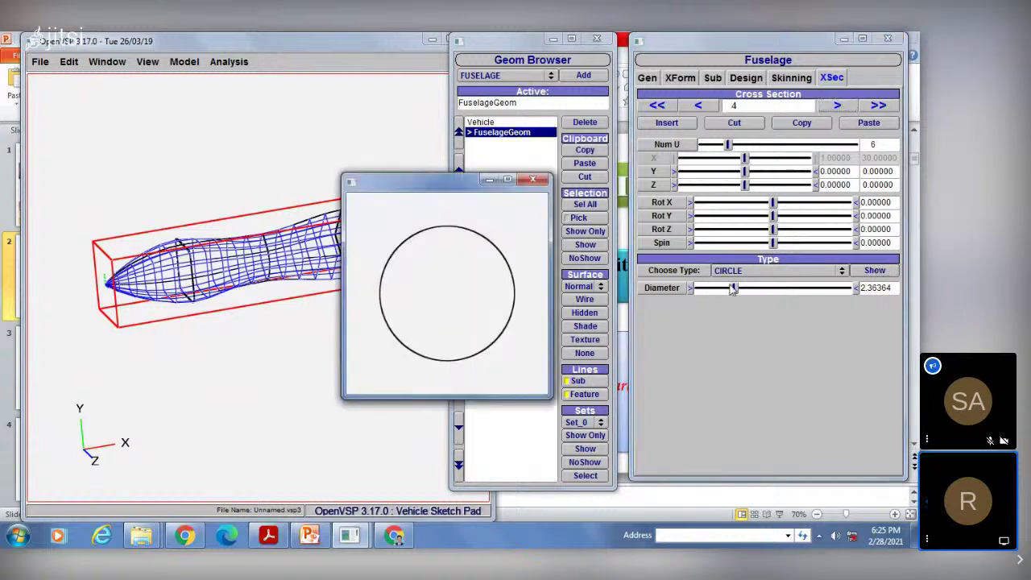
{"action": "left_click_drag", "start_coordinate": [768, 290], "coordinate": [771, 290]}
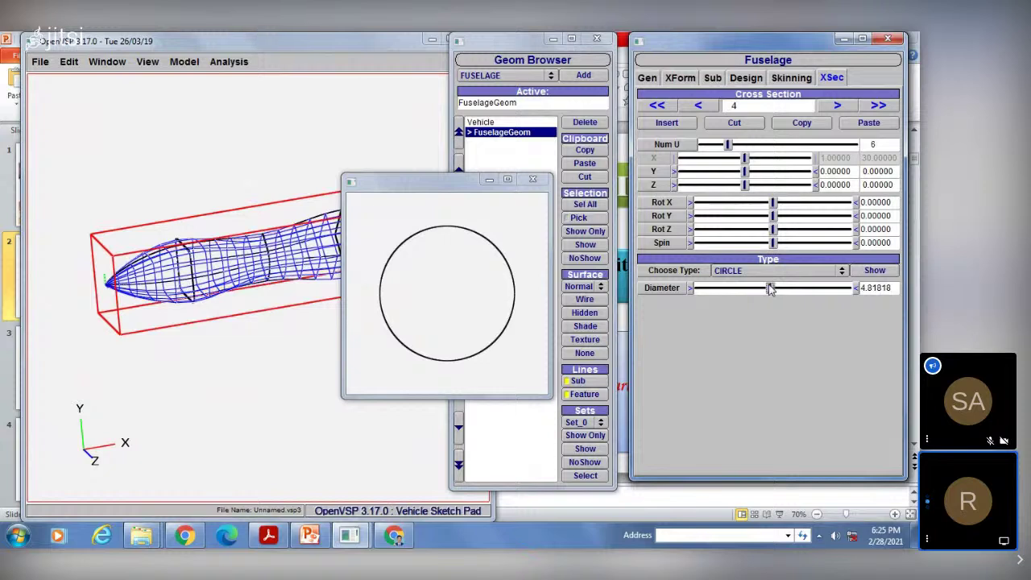
{"action": "left_click", "coordinate": [779, 289]}
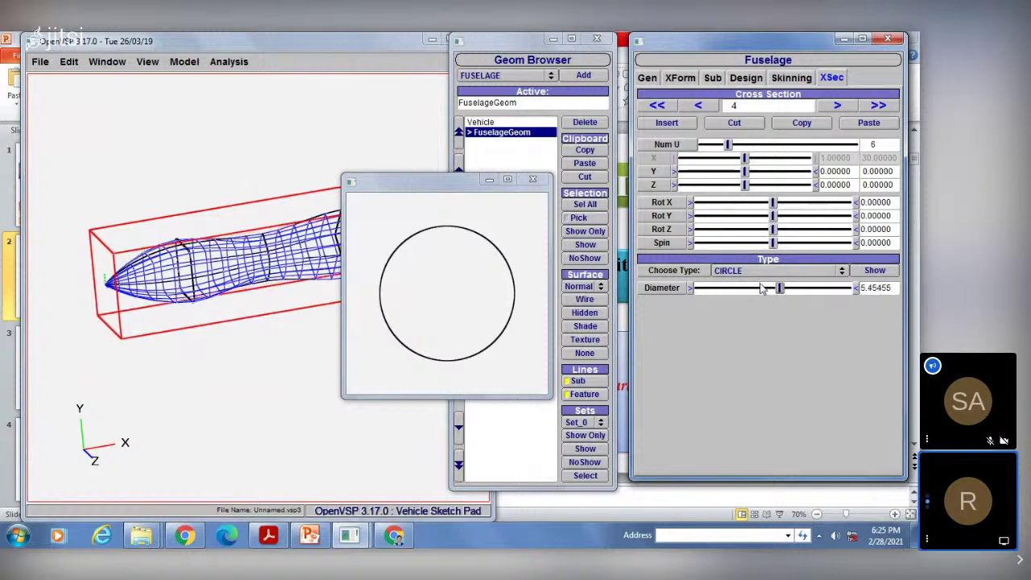
{"action": "left_click", "coordinate": [731, 288]}
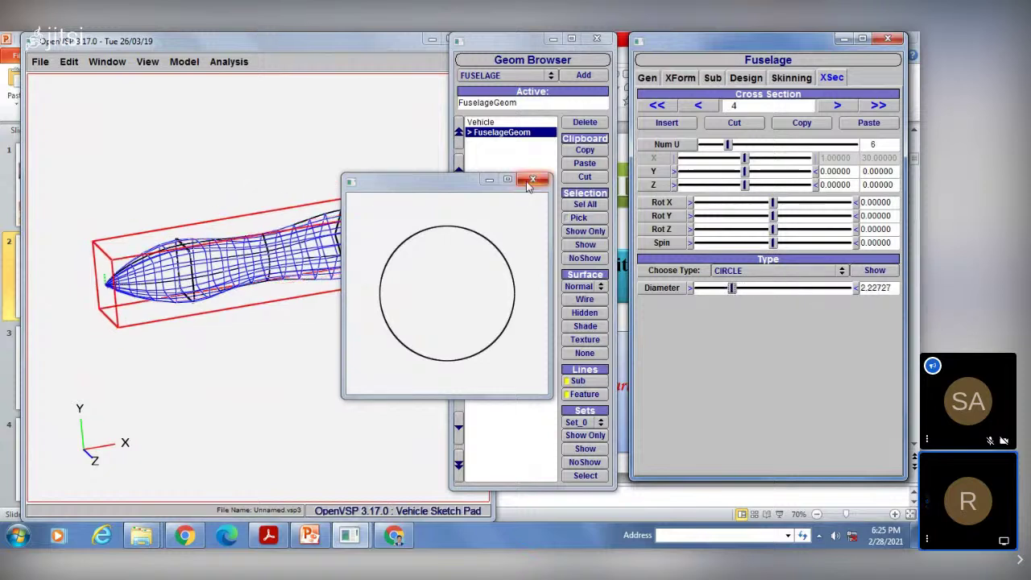
{"action": "left_click", "coordinate": [532, 178]}
Examine the whole fuselage wireframe from several angles, and deselect and reselect FuselageGeom.
{"action": "scroll", "coordinate": [346, 241], "scroll_direction": "up", "scroll_amount": 5}
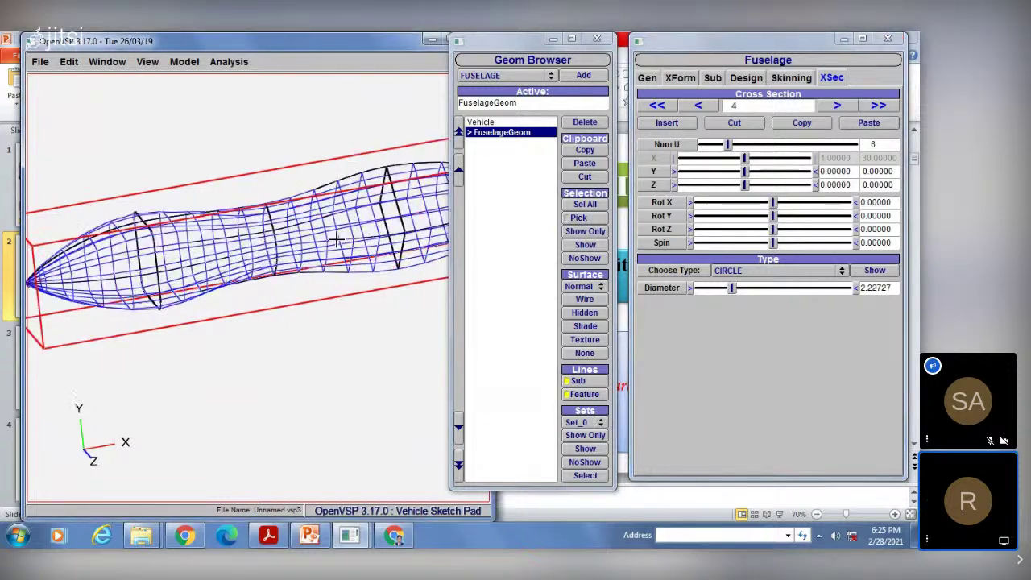
{"action": "scroll", "coordinate": [322, 240], "scroll_direction": "down", "scroll_amount": 5}
{"action": "left_click_drag", "start_coordinate": [322, 240], "coordinate": [242, 205]}
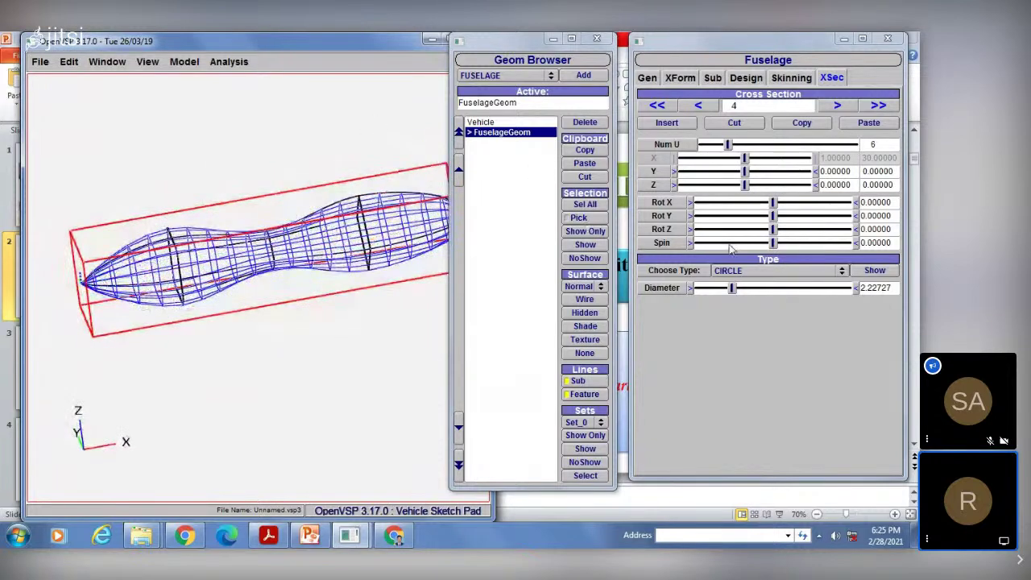
{"action": "left_click_drag", "start_coordinate": [190, 272], "coordinate": [411, 179]}
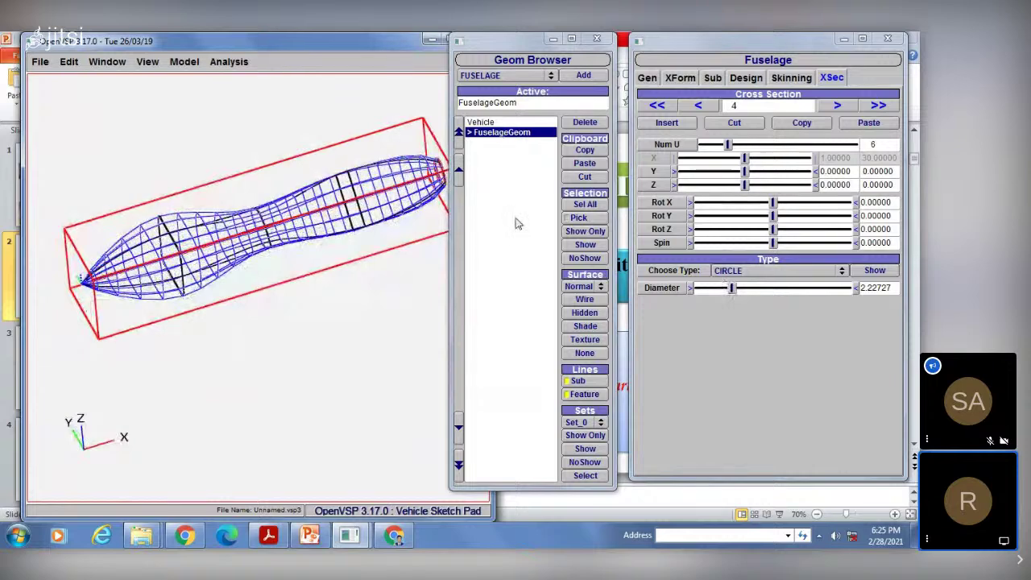
{"action": "left_click", "coordinate": [503, 179]}
{"action": "left_click", "coordinate": [501, 132]}
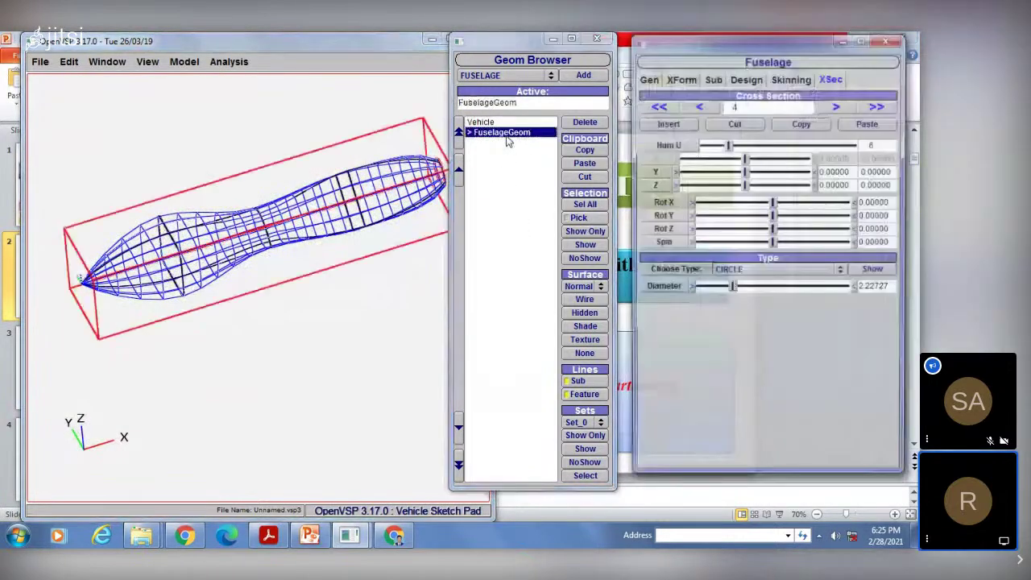
Switch FuselageGeom to shaded surface display and deselect it to view the plain shape.
{"action": "left_click_drag", "start_coordinate": [278, 241], "coordinate": [302, 273]}
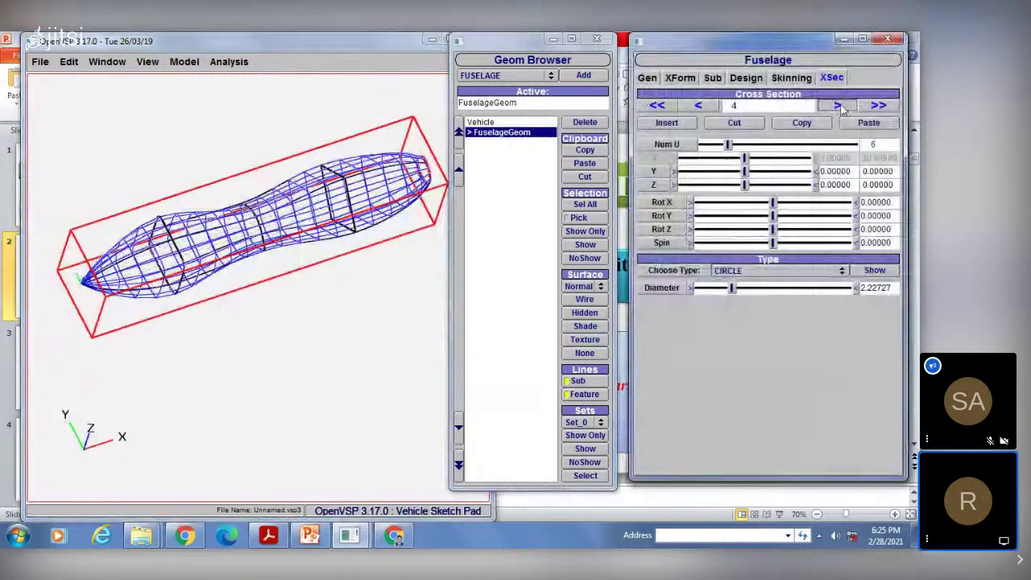
{"action": "left_click_drag", "start_coordinate": [322, 219], "coordinate": [333, 228]}
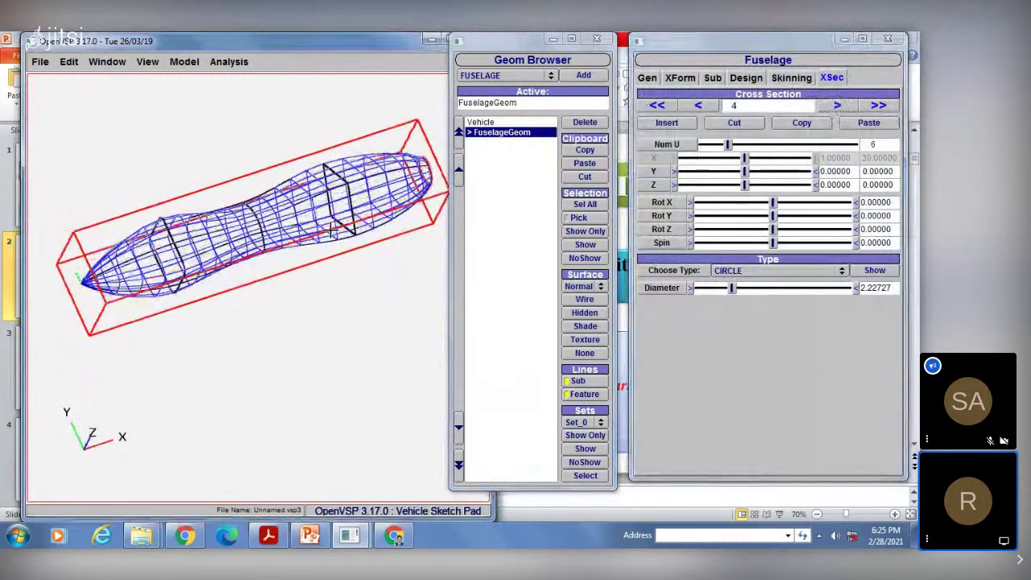
{"action": "left_click", "coordinate": [502, 161]}
{"action": "left_click", "coordinate": [508, 133]}
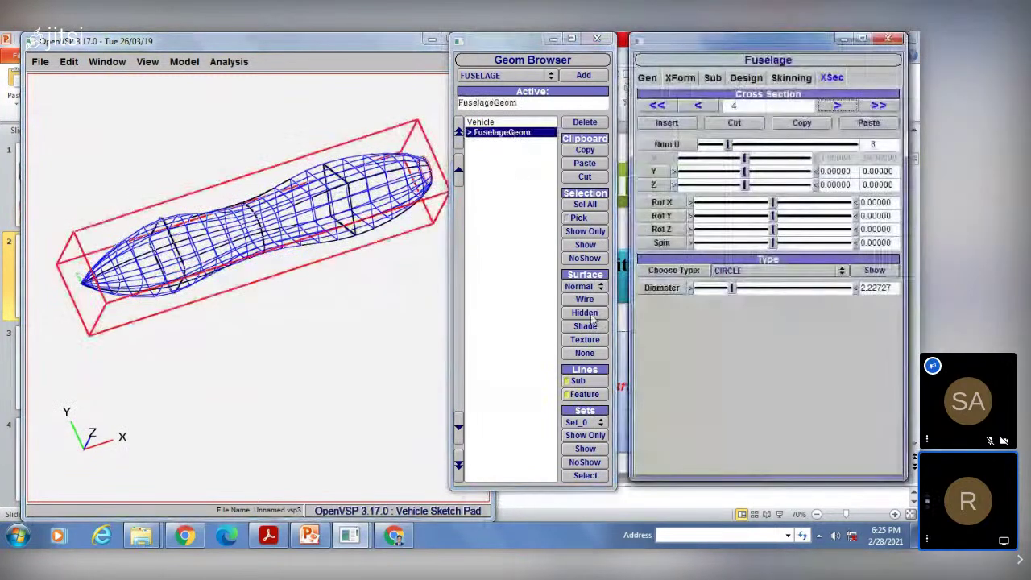
{"action": "left_click", "coordinate": [586, 325]}
{"action": "left_click", "coordinate": [511, 205]}
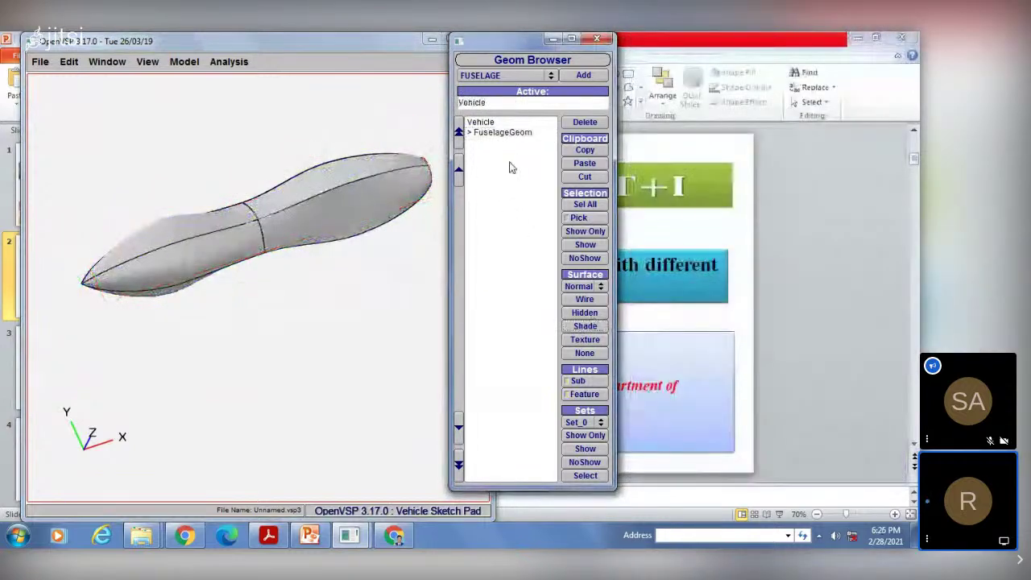
Set FuselageGeom's material to Blue Rubber and inspect the deselected shaded fuselage from another angle.
{"action": "left_click", "coordinate": [502, 132]}
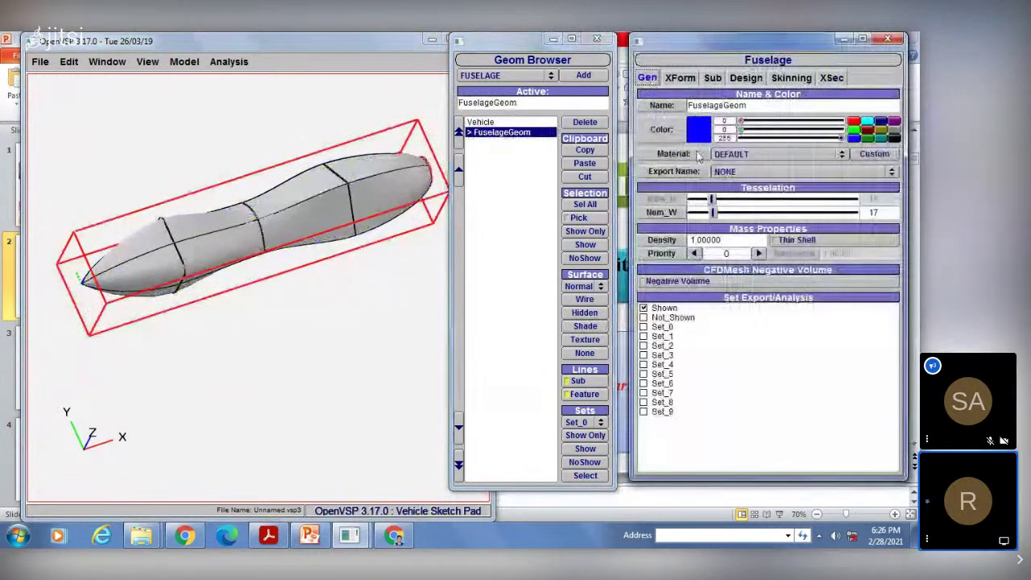
{"action": "left_click", "coordinate": [745, 155]}
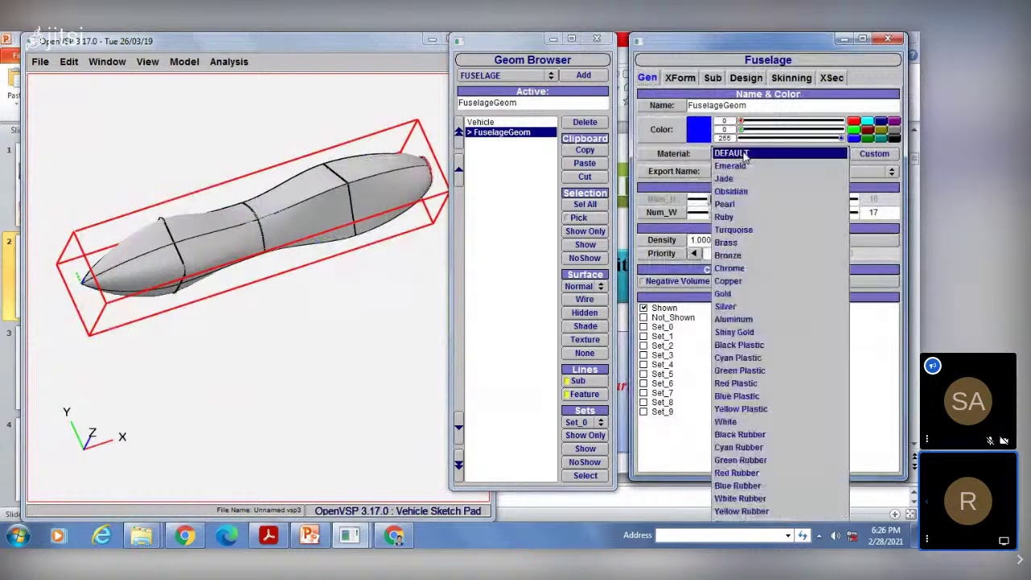
{"action": "left_click", "coordinate": [738, 486]}
{"action": "left_click", "coordinate": [520, 260]}
{"action": "left_click_drag", "start_coordinate": [252, 285], "coordinate": [365, 291]}
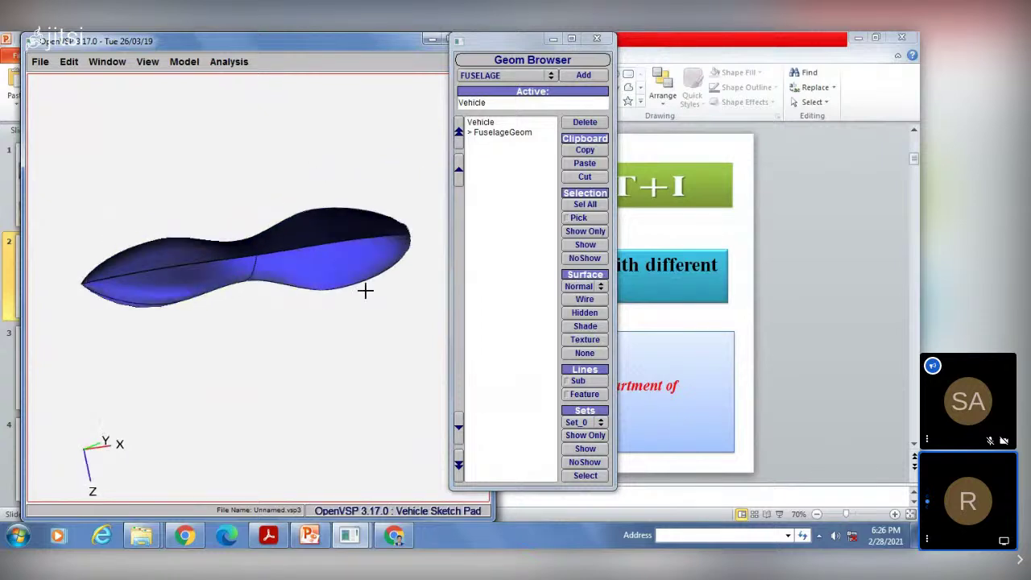
{"action": "left_click", "coordinate": [148, 61]}
{"action": "left_click", "coordinate": [169, 210]}
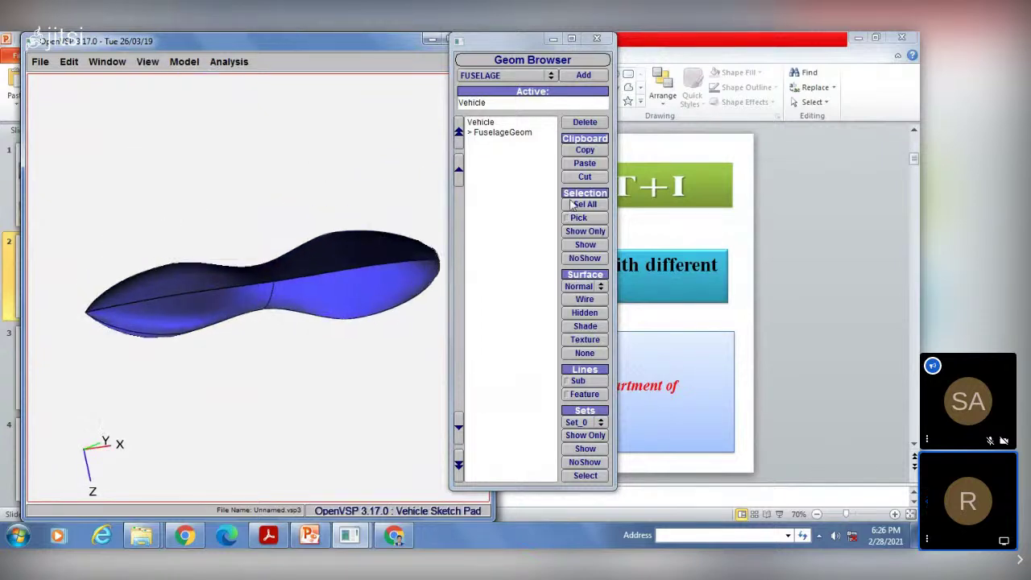
Delete the modified FuselageGeom and add a new default fuselage to the vehicle.
{"action": "left_click", "coordinate": [503, 133]}
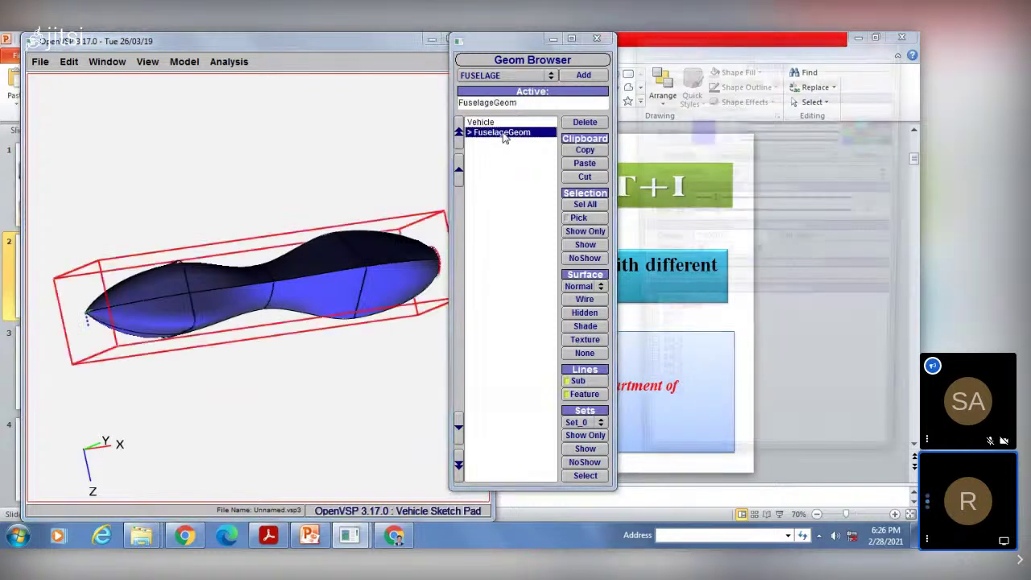
{"action": "left_click", "coordinate": [581, 123]}
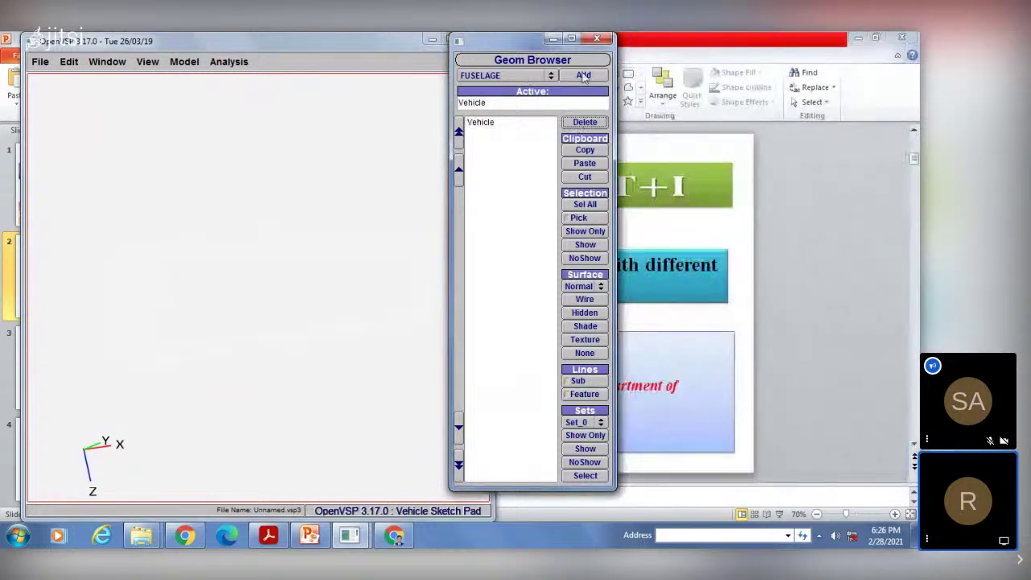
{"action": "left_click", "coordinate": [583, 75]}
{"action": "left_click_drag", "start_coordinate": [258, 282], "coordinate": [201, 260]}
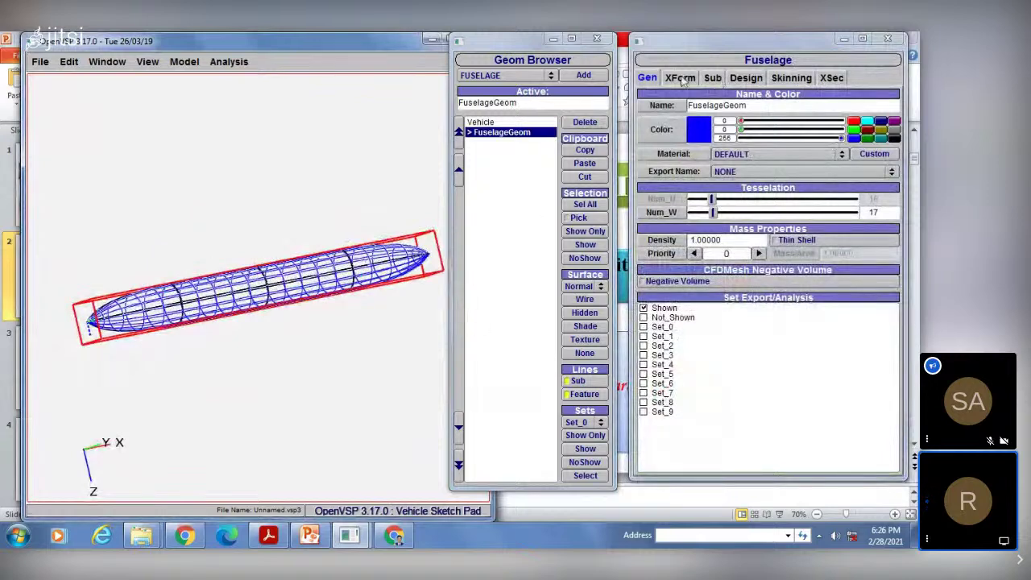
Examine the new fuselage's settings and its cross sections from 0 through 4 and back to 0.
{"action": "left_click", "coordinate": [682, 78]}
{"action": "left_click", "coordinate": [712, 78]}
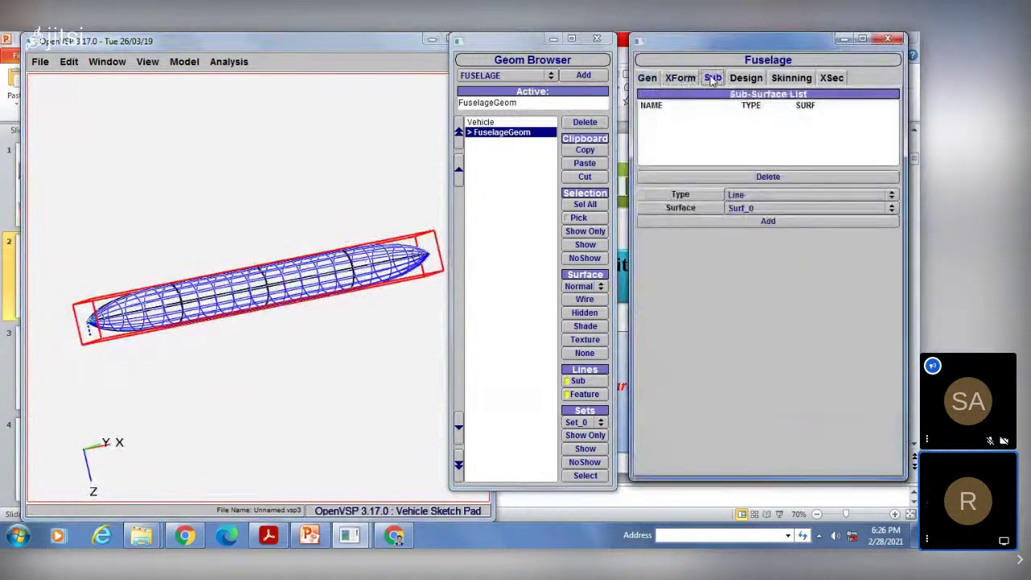
{"action": "left_click", "coordinate": [831, 79]}
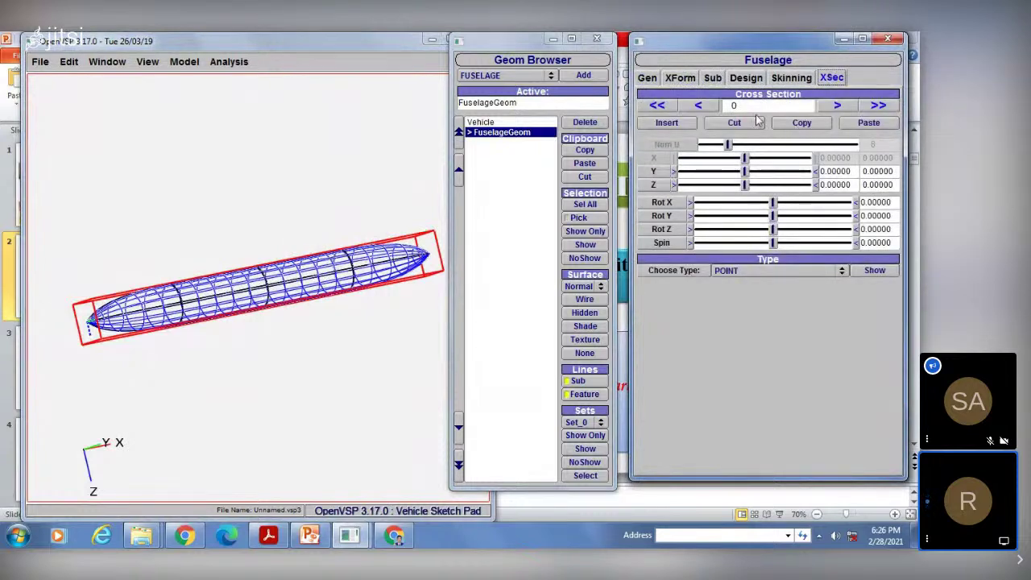
{"action": "left_click", "coordinate": [699, 106]}
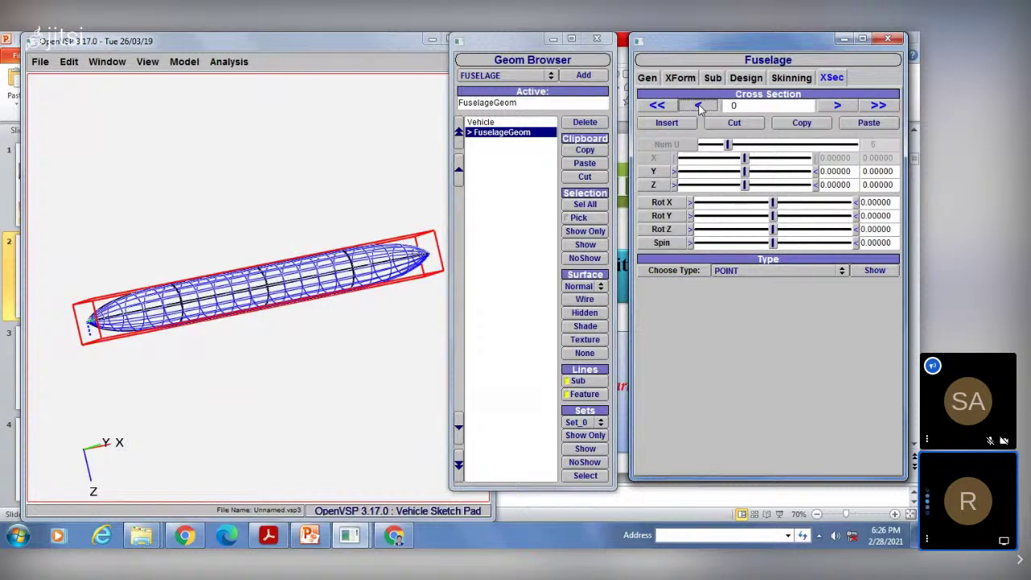
{"action": "left_click", "coordinate": [838, 105]}
{"action": "left_click", "coordinate": [838, 106]}
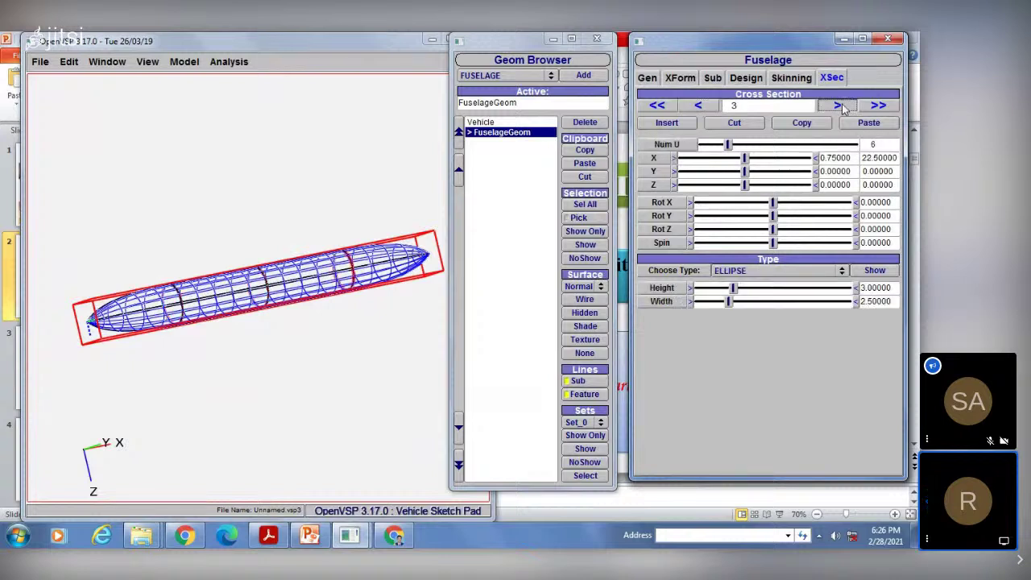
{"action": "left_click", "coordinate": [838, 106]}
{"action": "left_click", "coordinate": [837, 106]}
{"action": "left_click", "coordinate": [838, 107]}
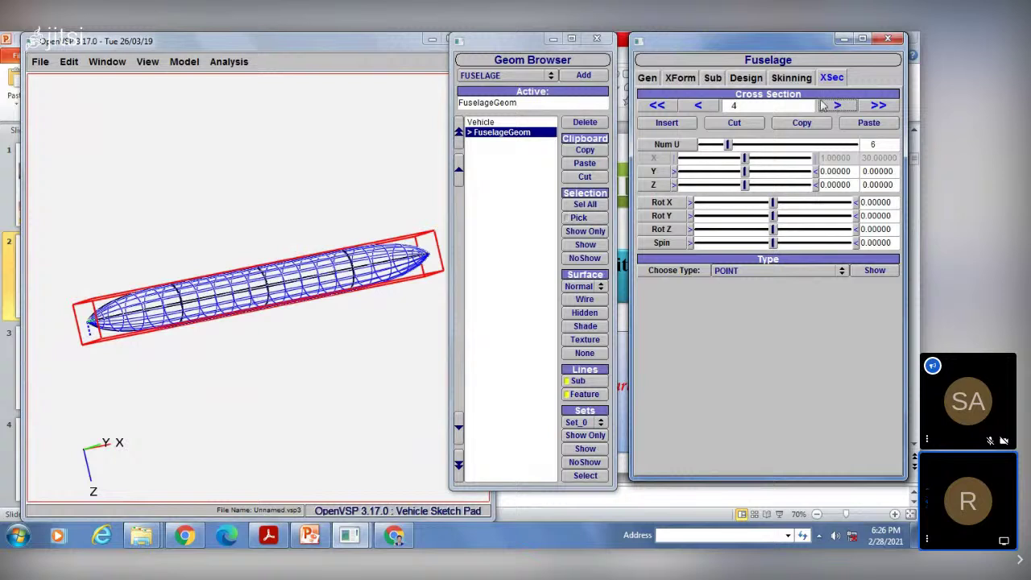
{"action": "left_click", "coordinate": [699, 107]}
{"action": "left_click", "coordinate": [699, 106]}
{"action": "left_click", "coordinate": [699, 107]}
{"action": "left_click", "coordinate": [698, 106]}
{"action": "left_click", "coordinate": [699, 107]}
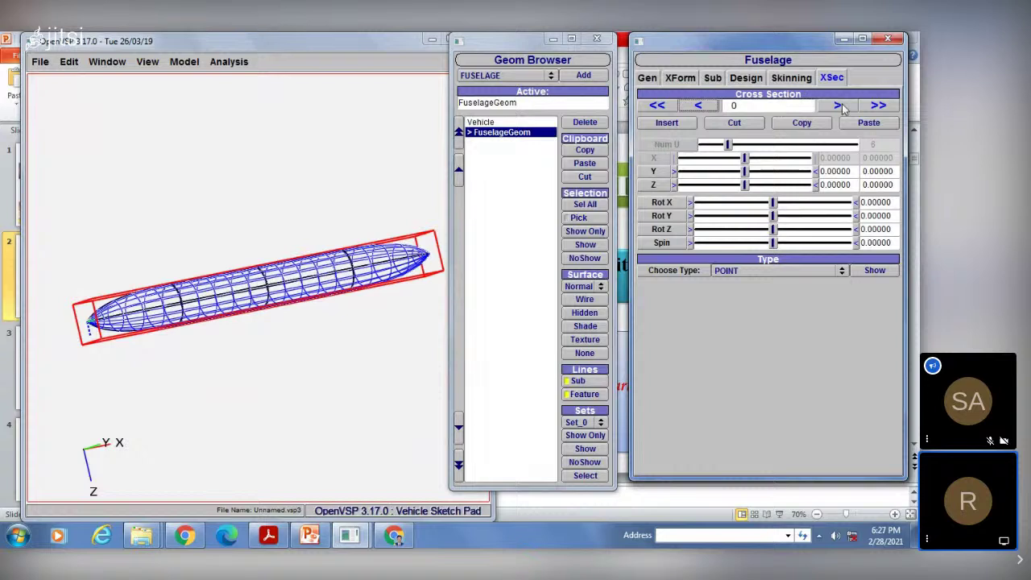
Try inserting a cross section after cross section 0, and cut the inserted section.
{"action": "left_click", "coordinate": [667, 124]}
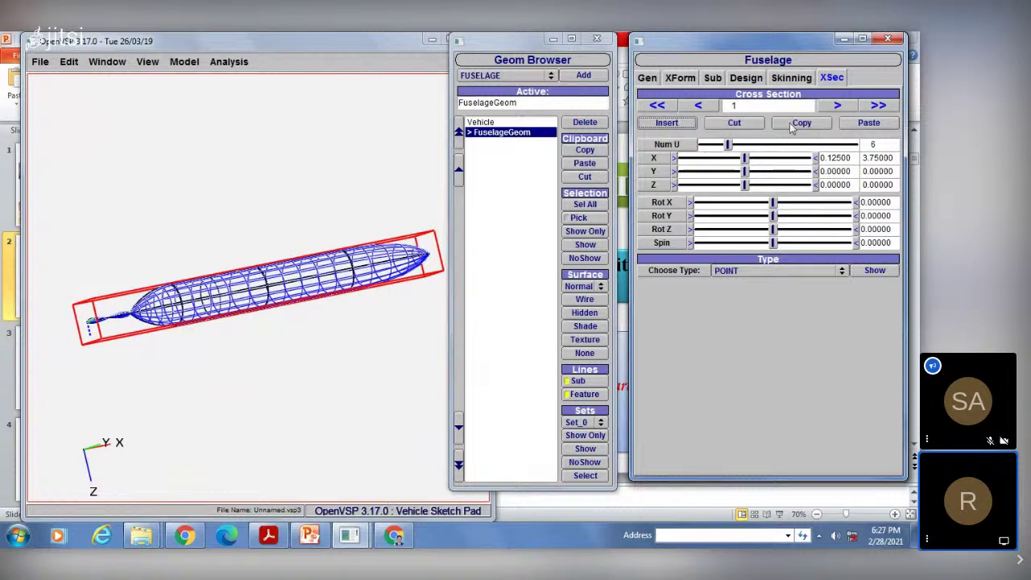
{"action": "left_click", "coordinate": [731, 124]}
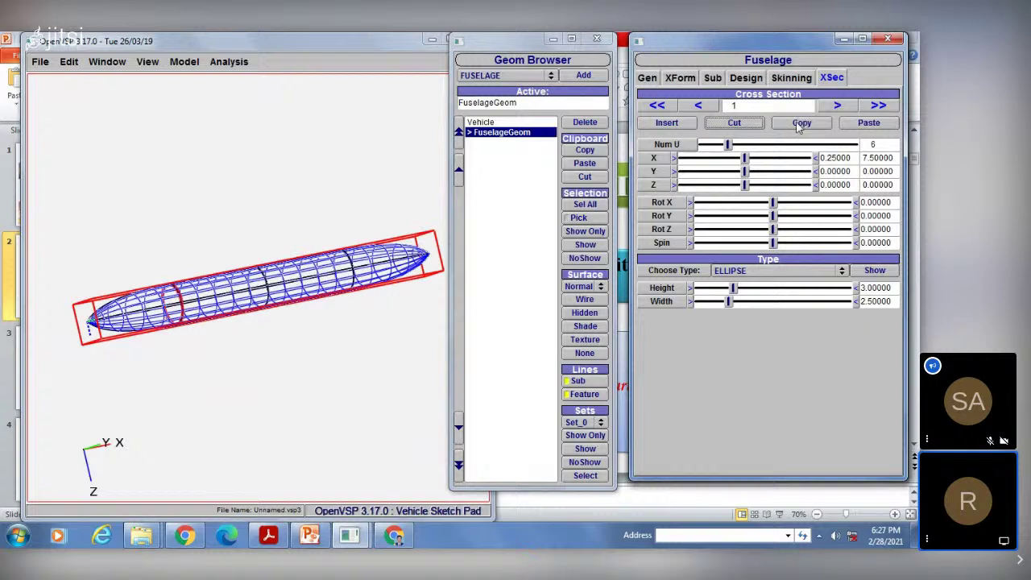
Insert a cross section after cross section 2 and check the sections that follow it, up to the last one.
{"action": "left_click", "coordinate": [841, 106]}
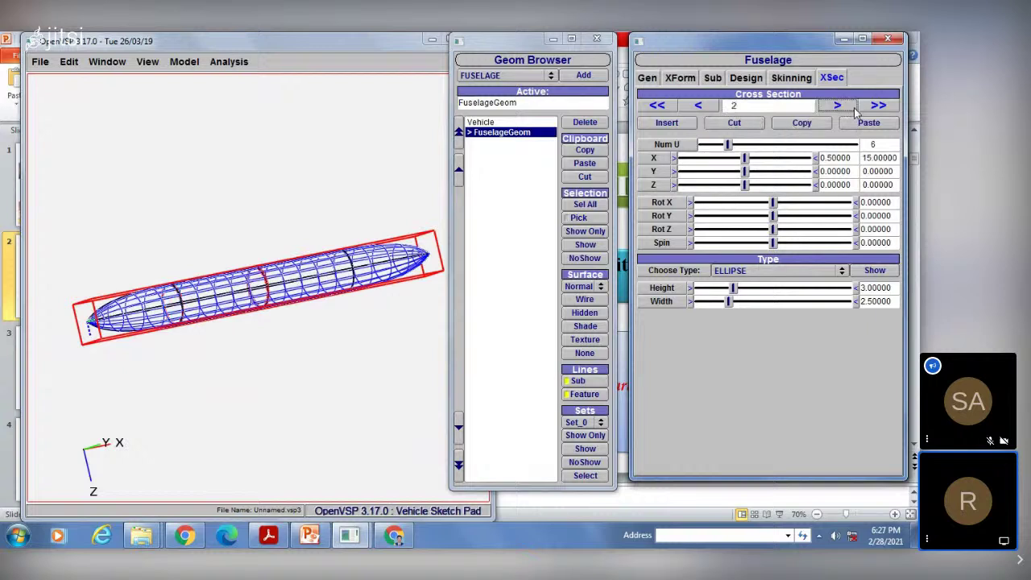
{"action": "left_click", "coordinate": [670, 124]}
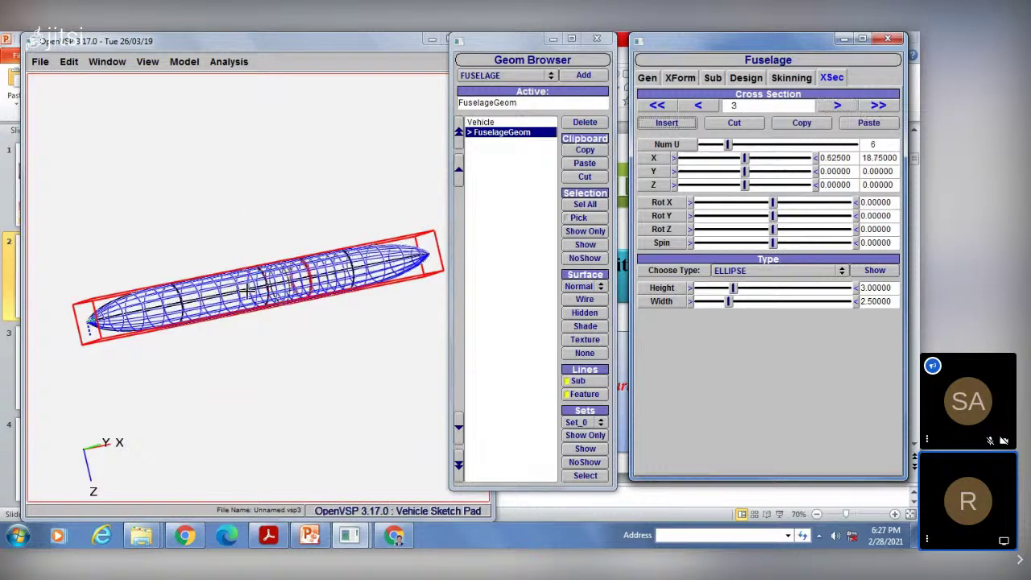
{"action": "mouse_move", "coordinate": [246, 290]}
{"action": "left_mouse_down"}
{"action": "mouse_move", "coordinate": [234, 266]}
{"action": "mouse_move", "coordinate": [241, 278]}
{"action": "left_mouse_up"}
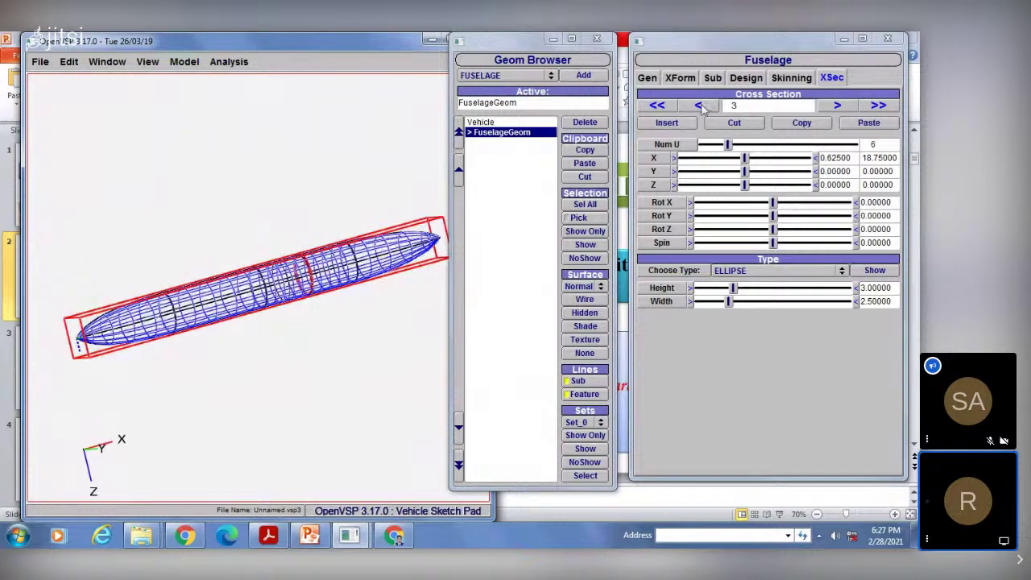
{"action": "left_click", "coordinate": [838, 106]}
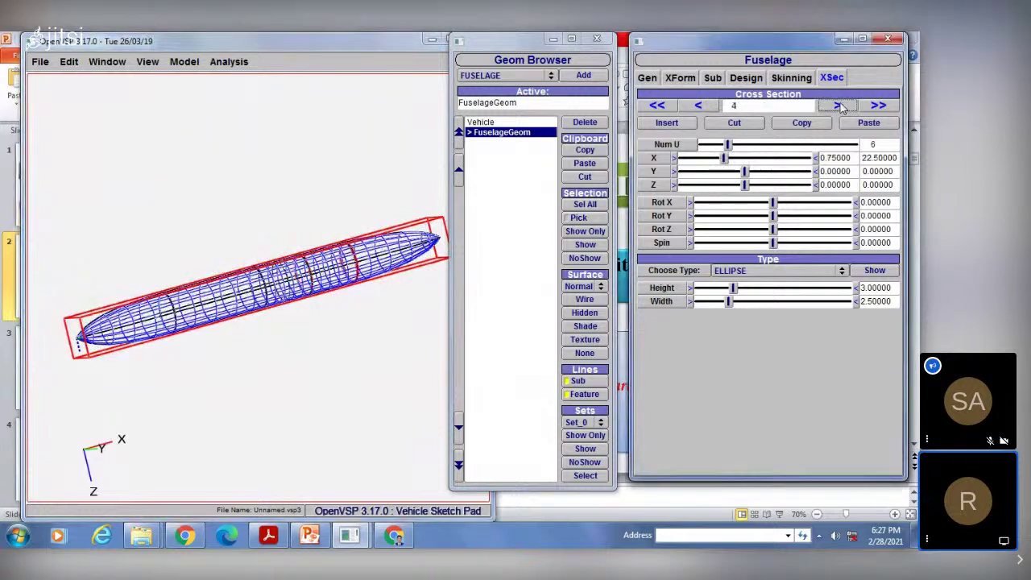
{"action": "left_click", "coordinate": [839, 106]}
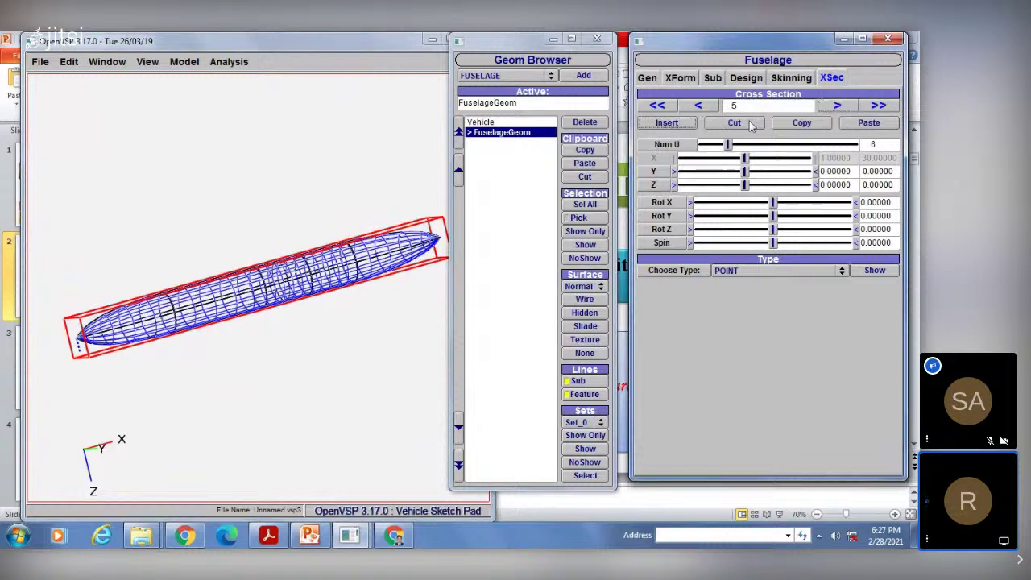
Go back through the sections to the nose and insert another cross section after cross section 1.
{"action": "left_click", "coordinate": [708, 110]}
{"action": "left_click", "coordinate": [709, 110]}
{"action": "left_click", "coordinate": [709, 109]}
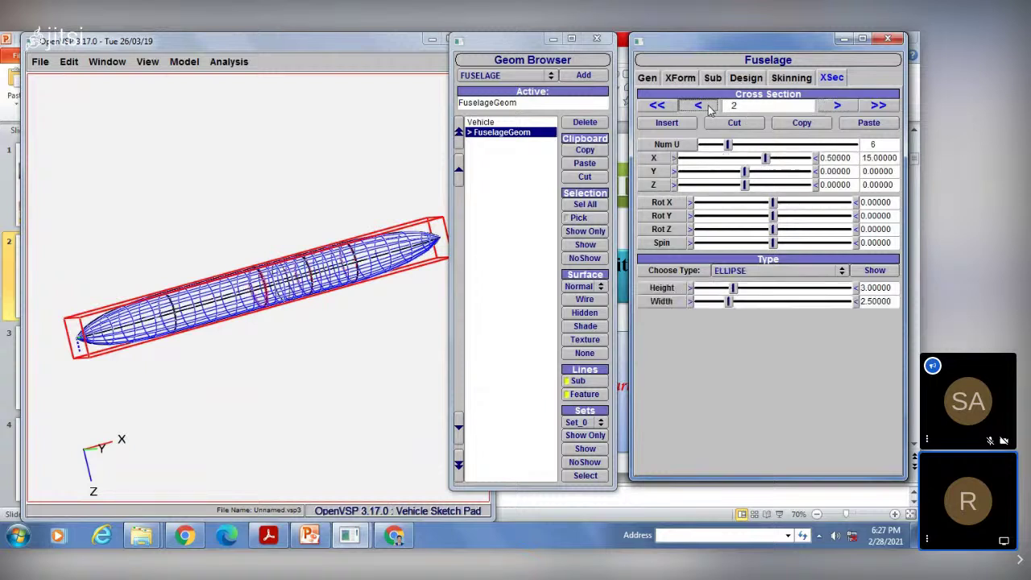
{"action": "left_click", "coordinate": [709, 109]}
{"action": "left_click", "coordinate": [708, 110]}
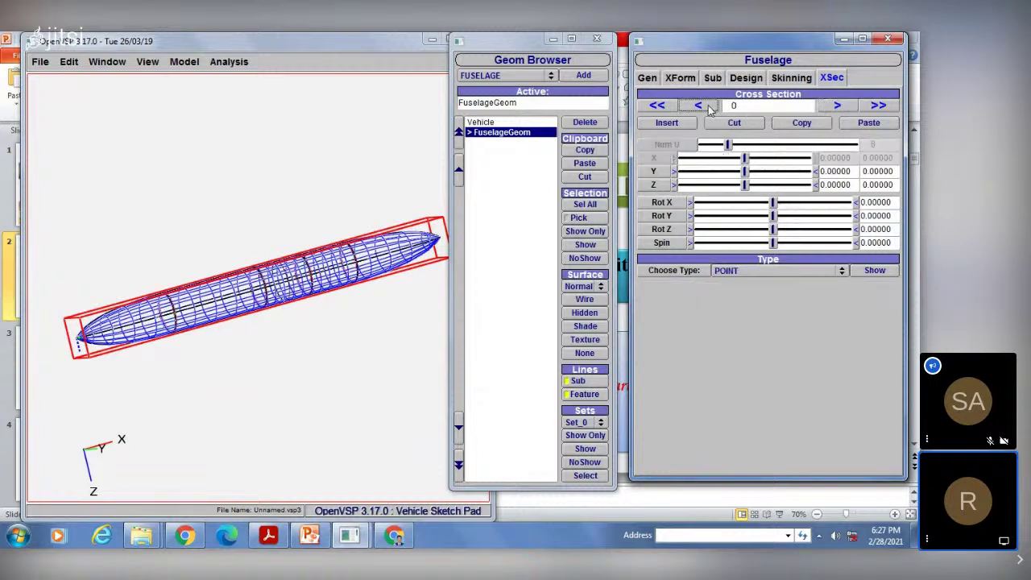
{"action": "left_click", "coordinate": [834, 106]}
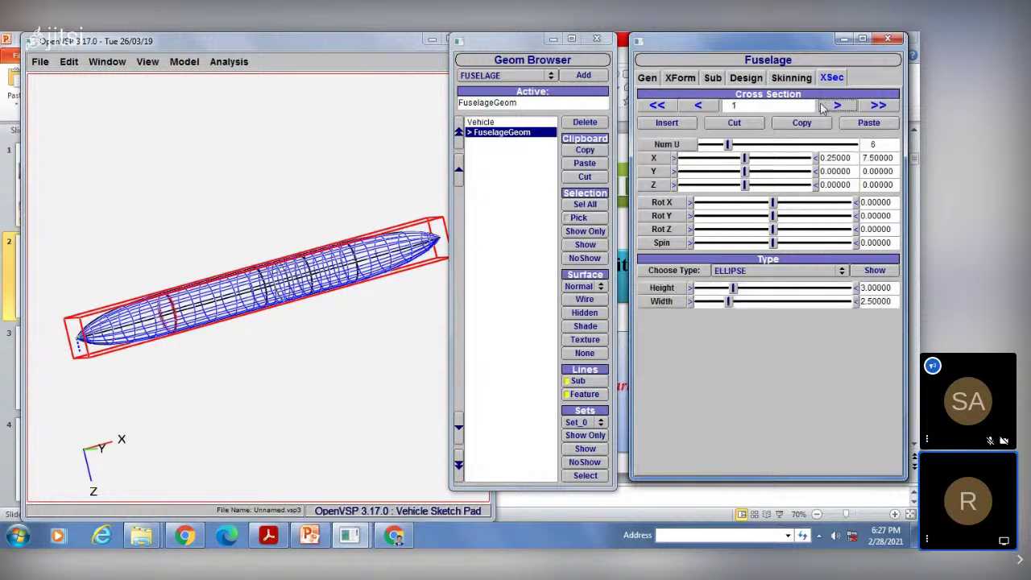
{"action": "left_click", "coordinate": [668, 123]}
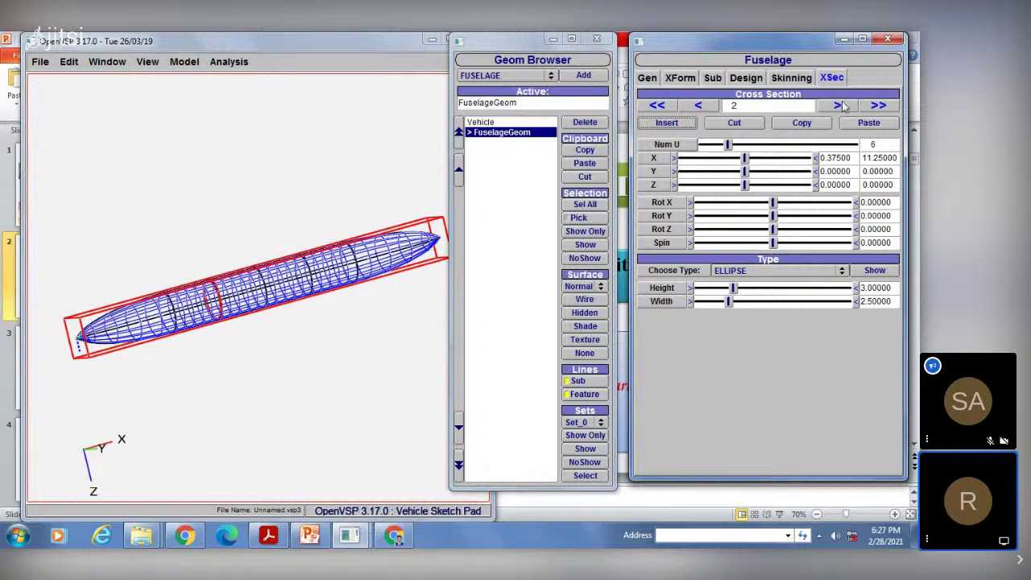
Review every cross section from 0 to 6 and examine their positions along the fuselage wireframe.
{"action": "left_click", "coordinate": [699, 107]}
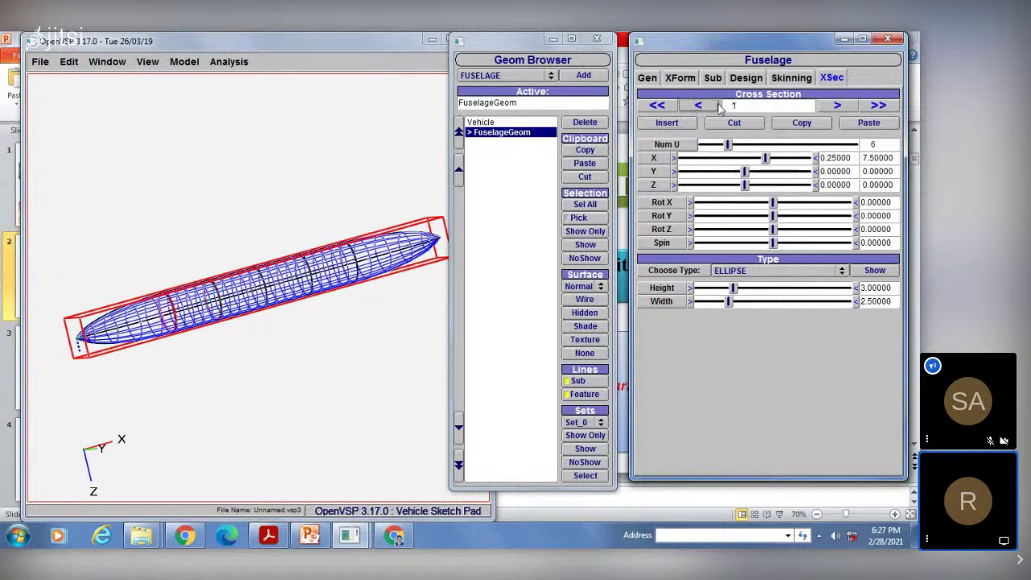
{"action": "left_click", "coordinate": [699, 107]}
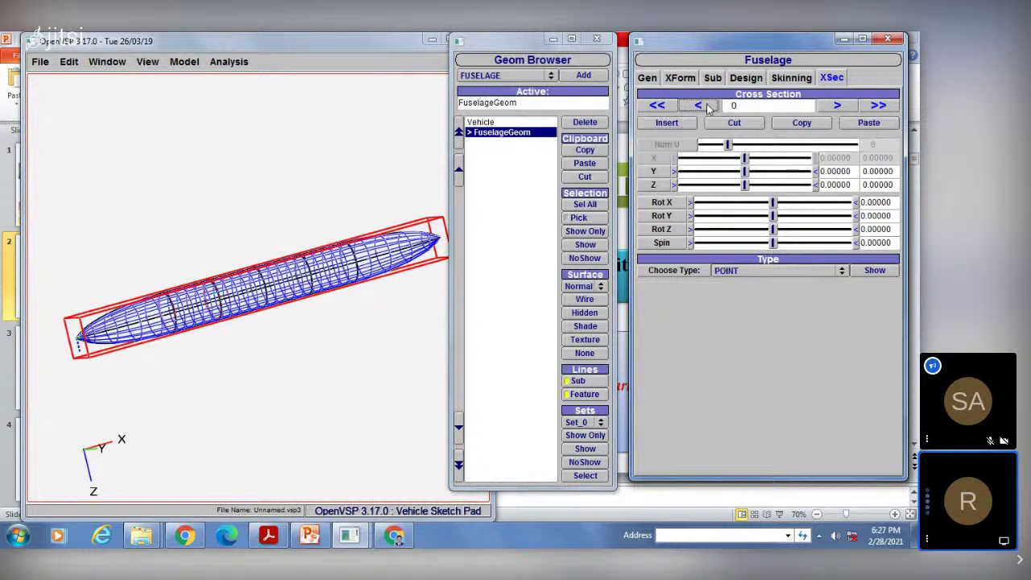
{"action": "left_click", "coordinate": [839, 111]}
{"action": "left_click", "coordinate": [838, 107]}
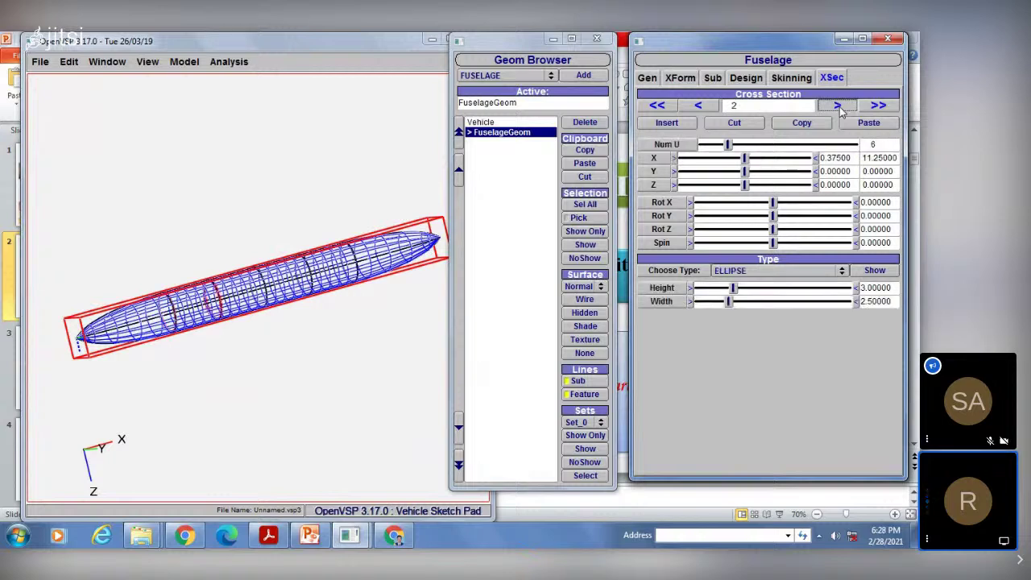
{"action": "left_click", "coordinate": [838, 107]}
{"action": "left_click", "coordinate": [839, 107]}
{"action": "left_click", "coordinate": [838, 107]}
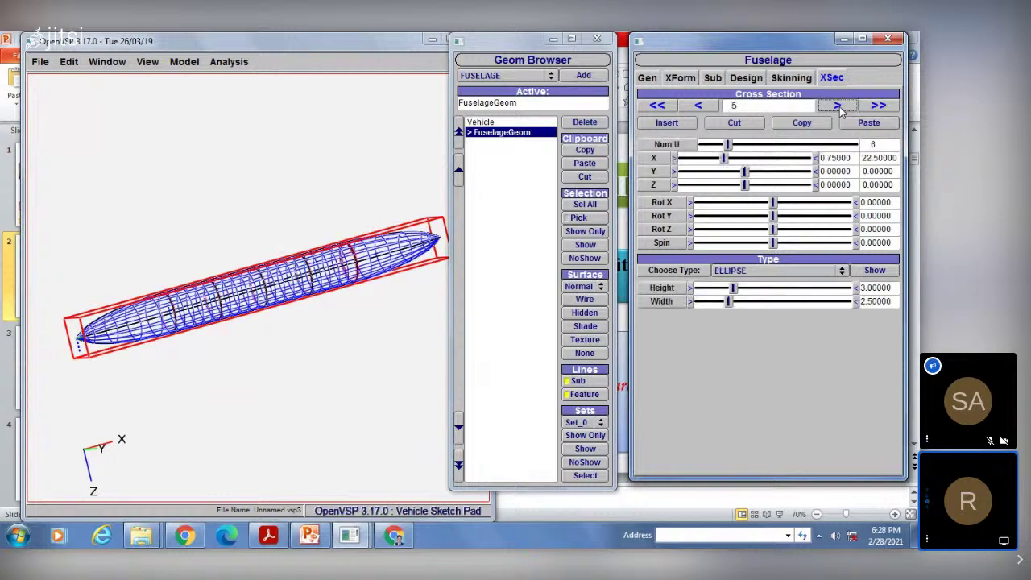
{"action": "left_click", "coordinate": [838, 107]}
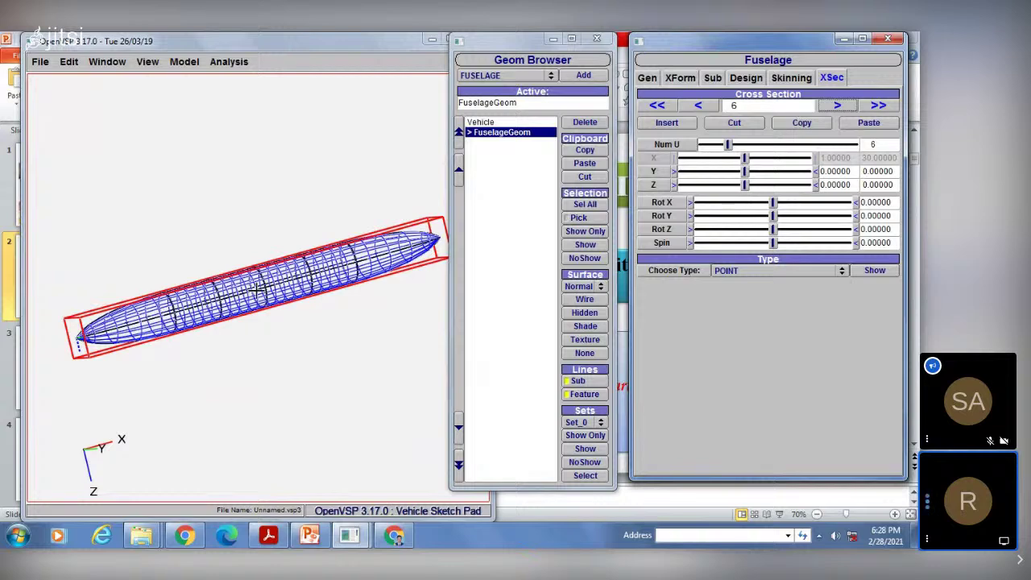
{"action": "scroll", "coordinate": [263, 287], "scroll_direction": "up", "scroll_amount": 3}
{"action": "scroll", "coordinate": [263, 287], "scroll_direction": "down", "scroll_amount": 1}
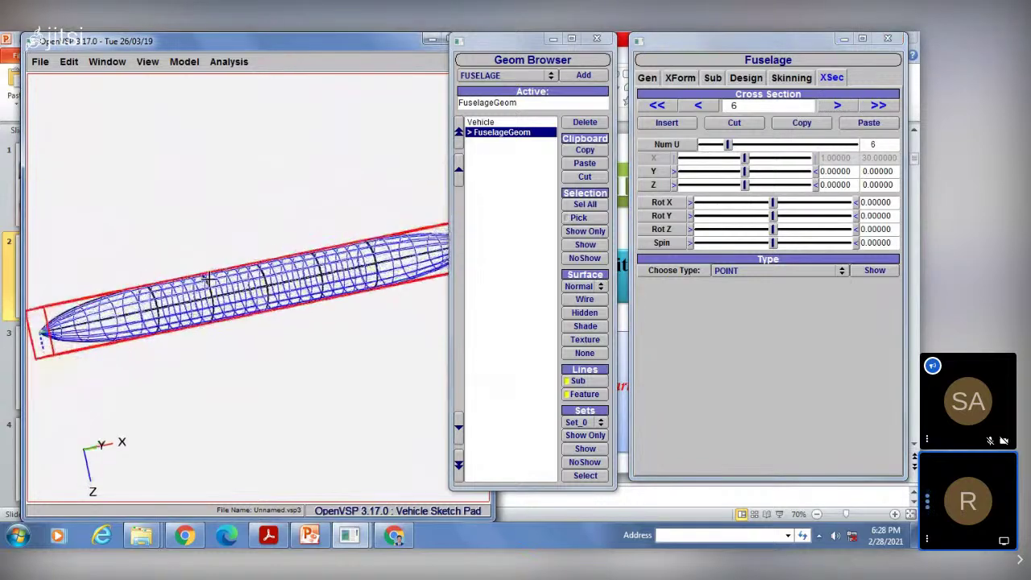
{"action": "left_click", "coordinate": [838, 106]}
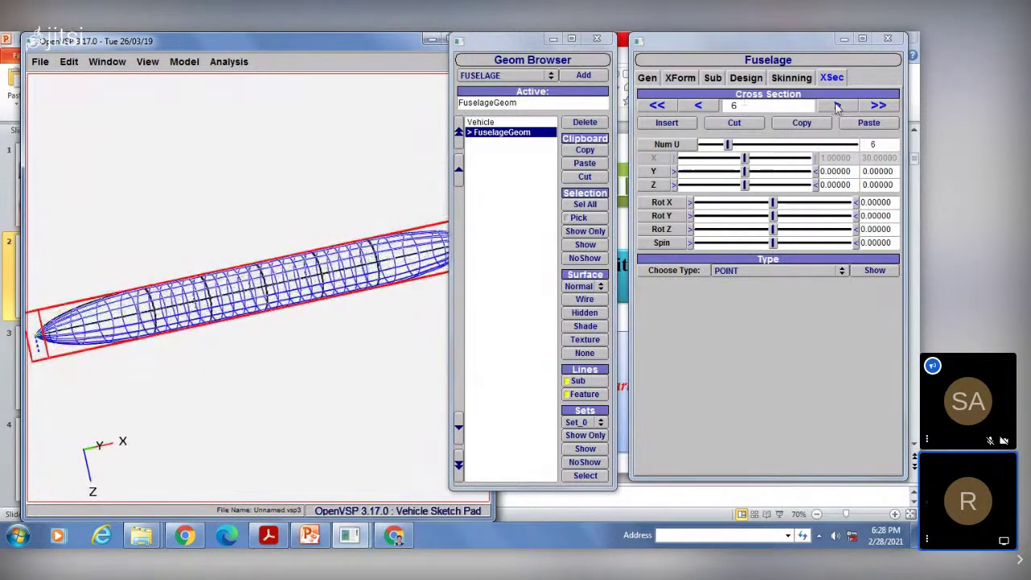
Go back from cross section 6 to the nose section and select cross section 1.
{"action": "left_click", "coordinate": [699, 106]}
{"action": "left_click", "coordinate": [699, 106]}
{"action": "left_click", "coordinate": [698, 106]}
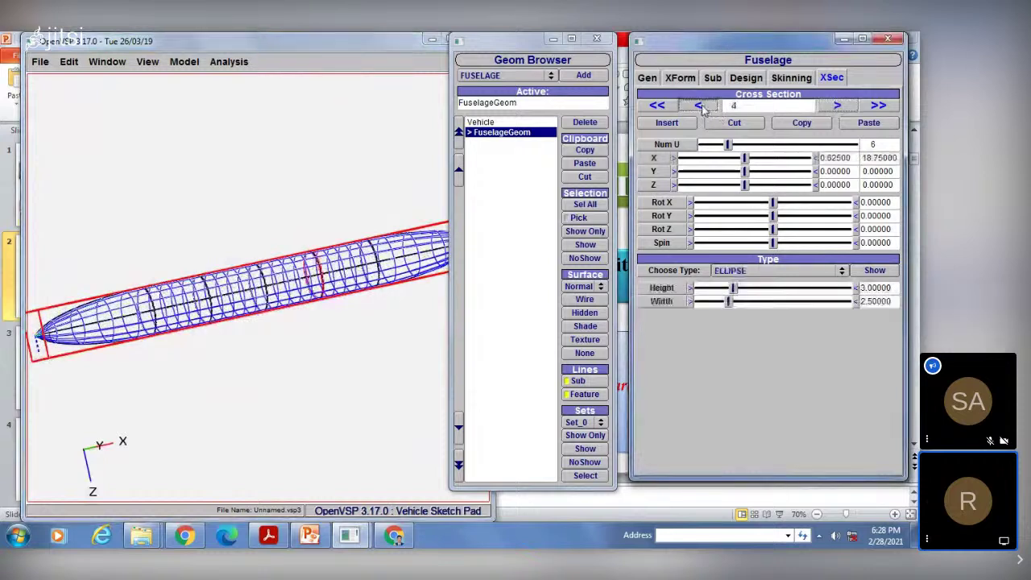
{"action": "left_click", "coordinate": [699, 106]}
{"action": "left_click", "coordinate": [698, 106]}
{"action": "left_click", "coordinate": [699, 106]}
{"action": "left_click", "coordinate": [837, 106]}
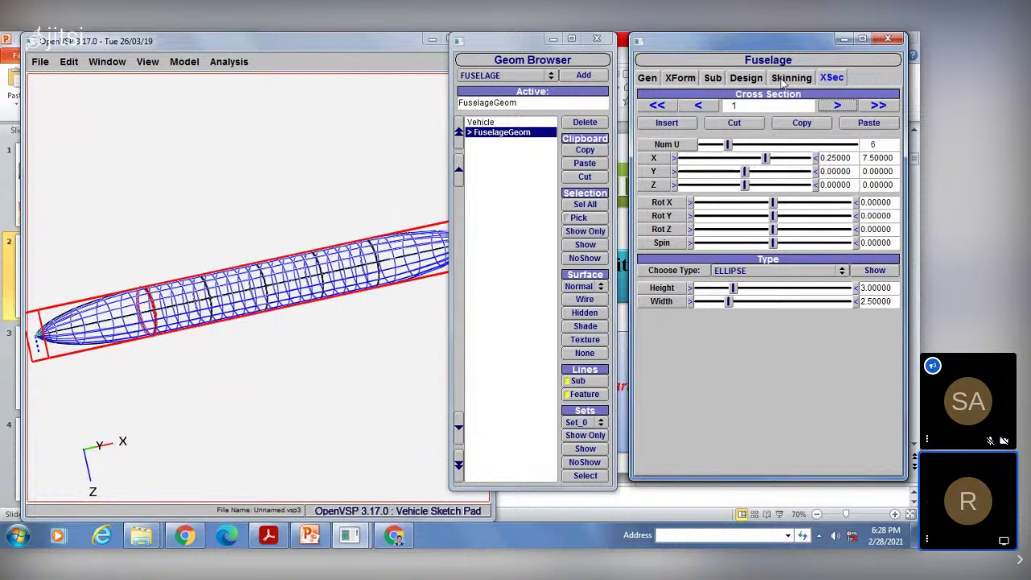
Set the fuselage's overall design length to 31 and return to the settings of cross section 1.
{"action": "left_click", "coordinate": [744, 78]}
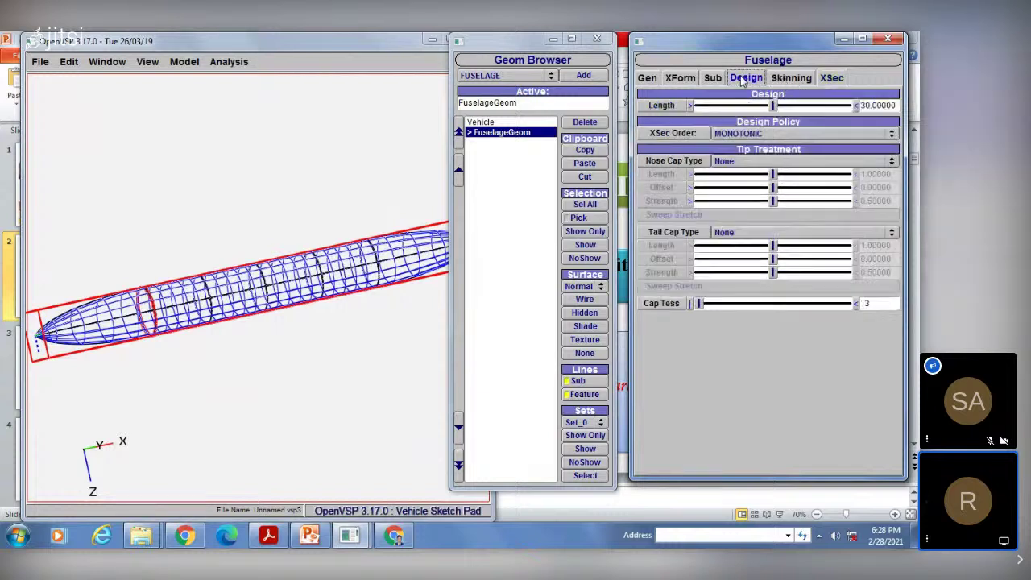
{"action": "left_click_drag", "start_coordinate": [775, 107], "coordinate": [781, 107]}
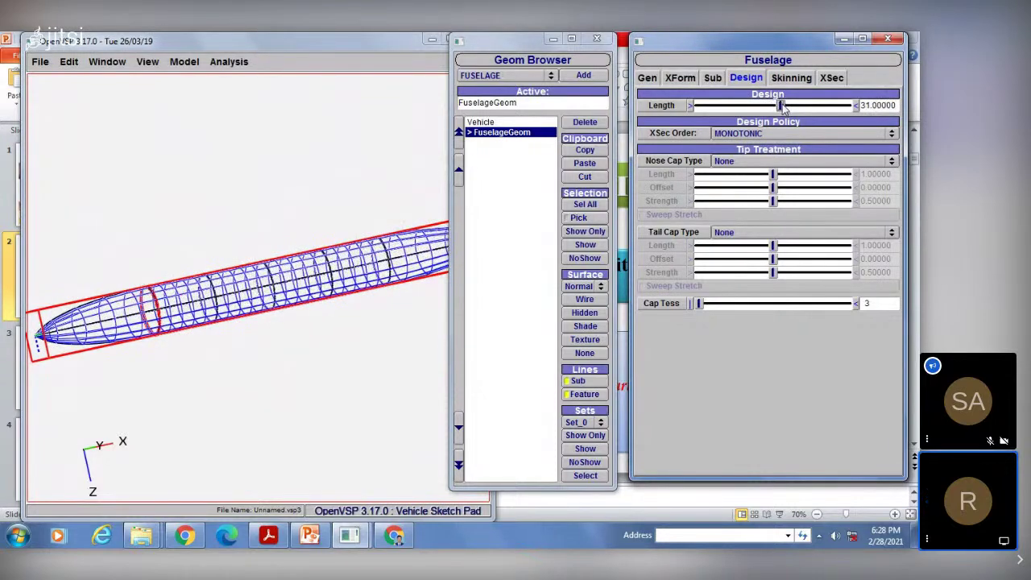
{"action": "left_click", "coordinate": [830, 79]}
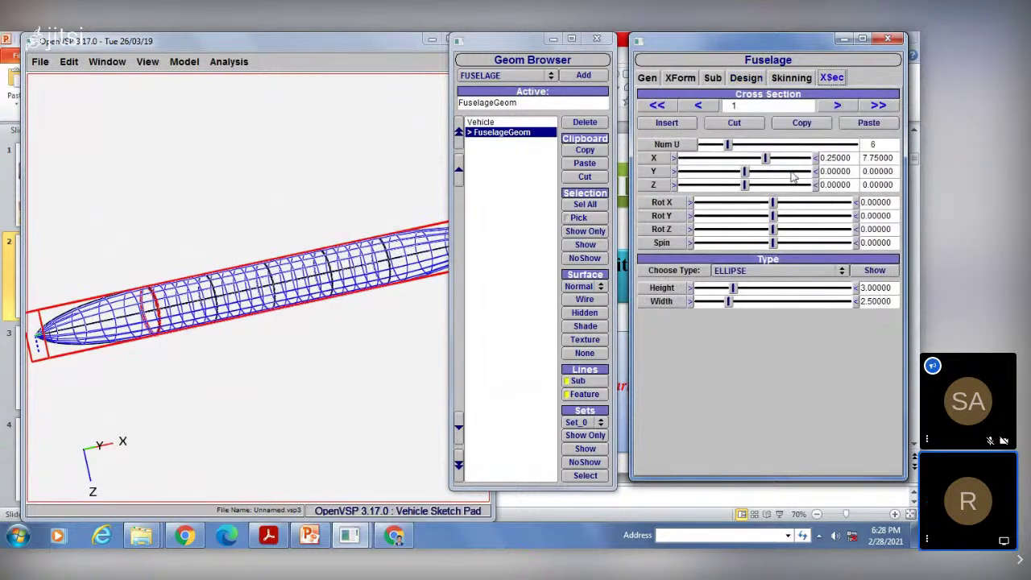
Change cross section 1 to a CIRCLE with a diameter of about 4.75.
{"action": "left_click", "coordinate": [756, 272]}
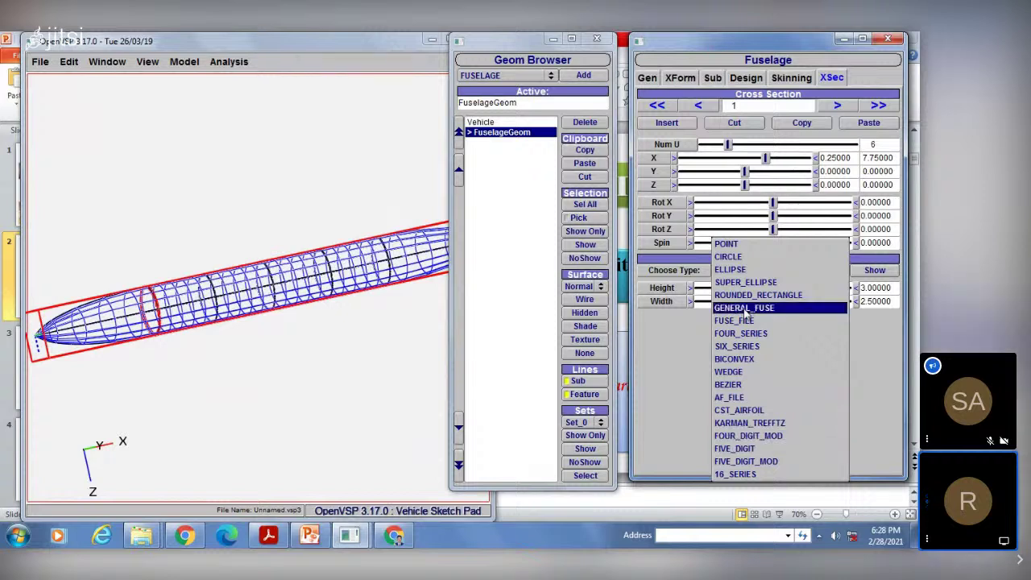
{"action": "left_click", "coordinate": [735, 256]}
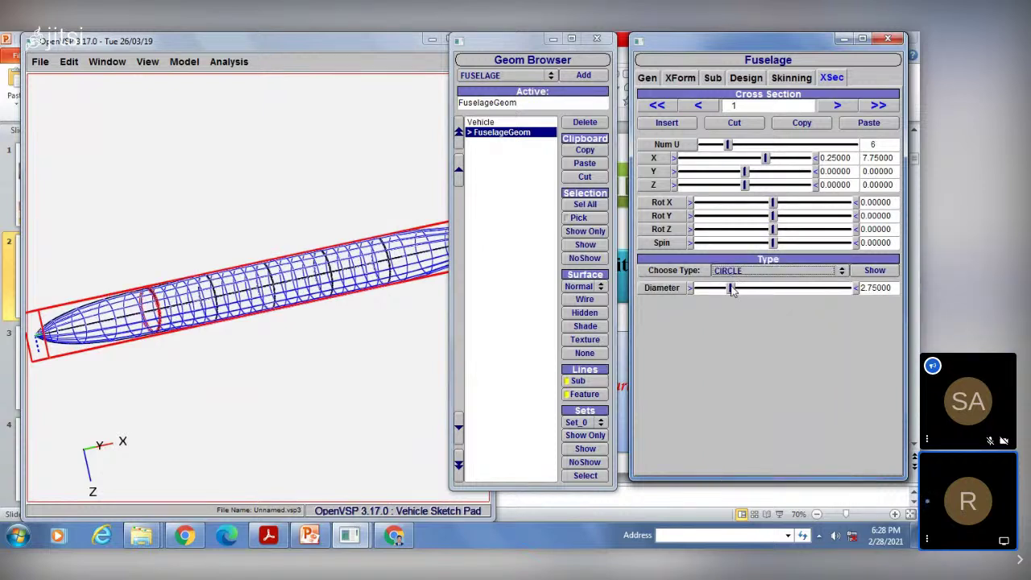
{"action": "left_click_drag", "start_coordinate": [732, 290], "coordinate": [755, 285]}
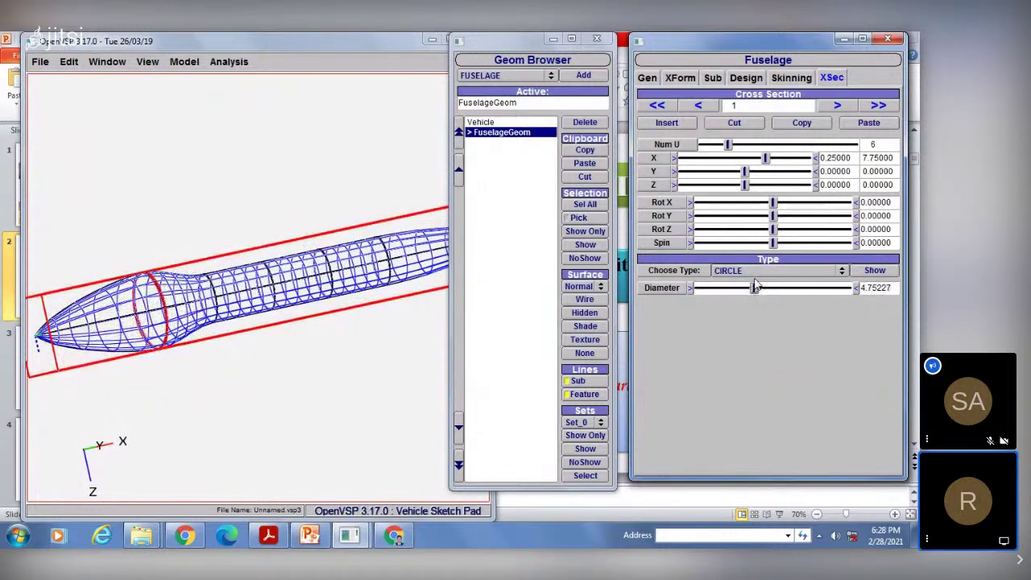
Change cross section 2 to a CIRCLE and enlarge its diameter to about 5.56.
{"action": "left_click", "coordinate": [837, 107]}
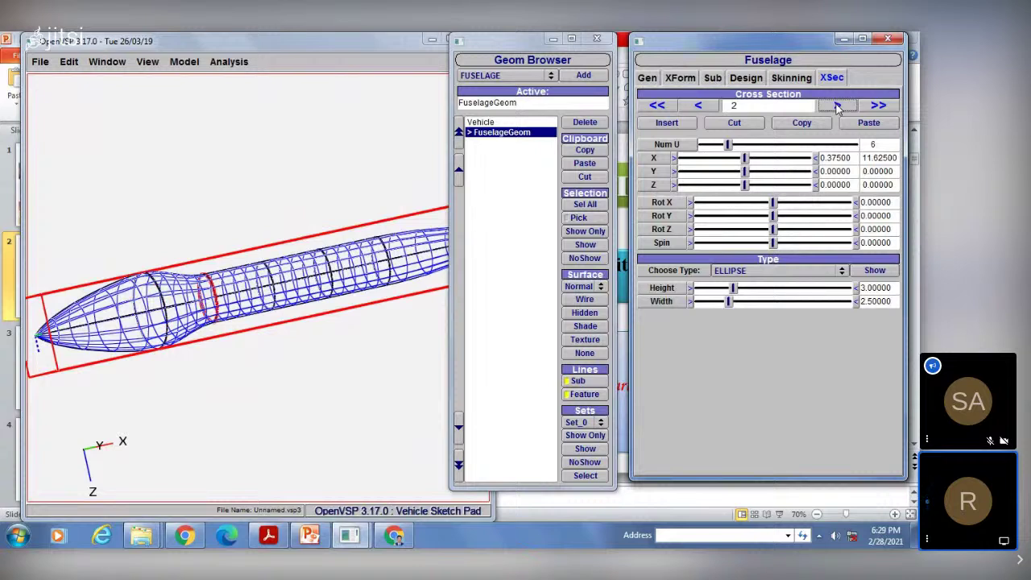
{"action": "left_click", "coordinate": [747, 272]}
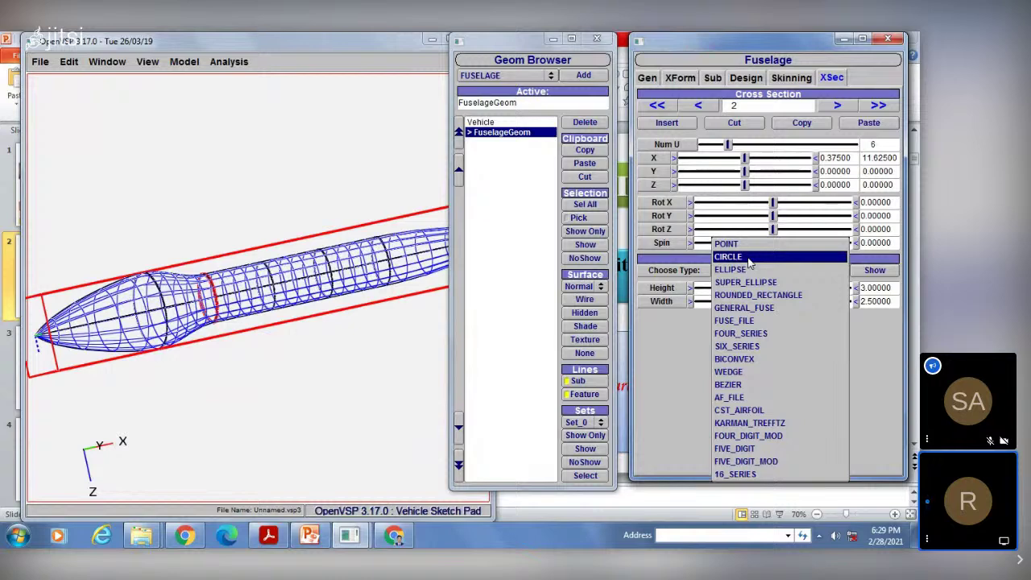
{"action": "left_click", "coordinate": [747, 256]}
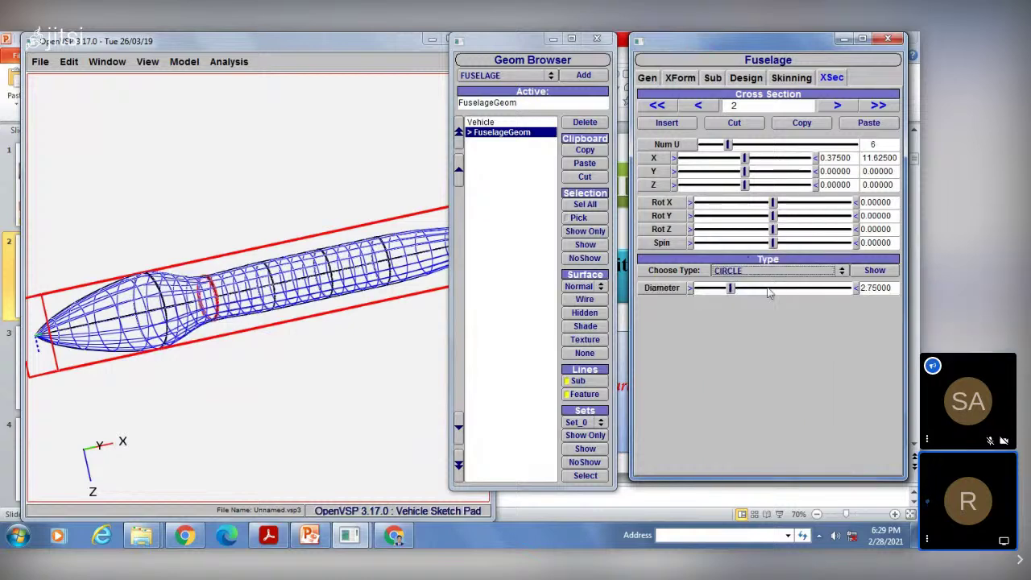
{"action": "left_click_drag", "start_coordinate": [730, 288], "coordinate": [765, 290]}
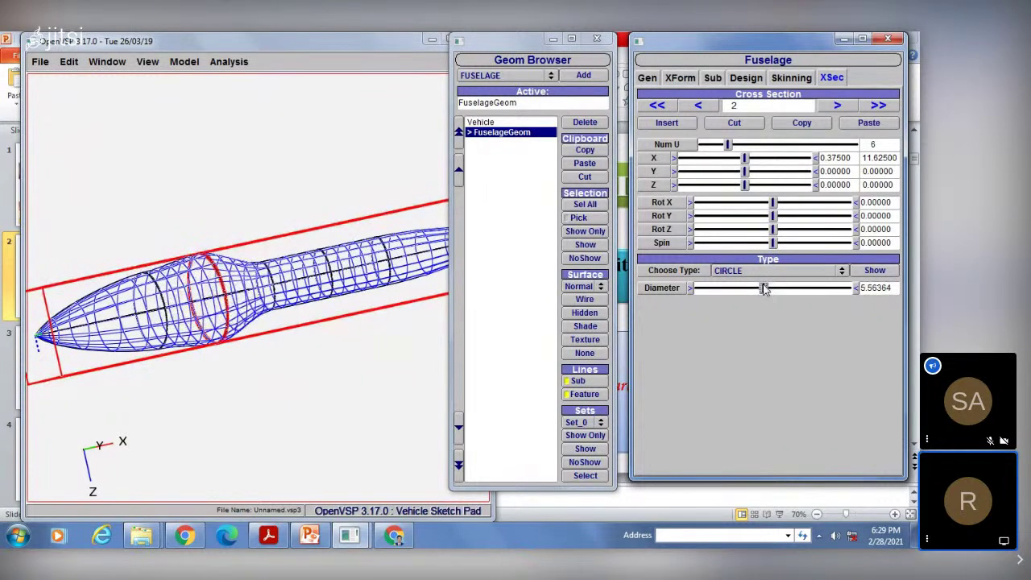
Change cross section 3 to a CIRCLE and enlarge its diameter to about 5.68.
{"action": "left_click", "coordinate": [839, 107]}
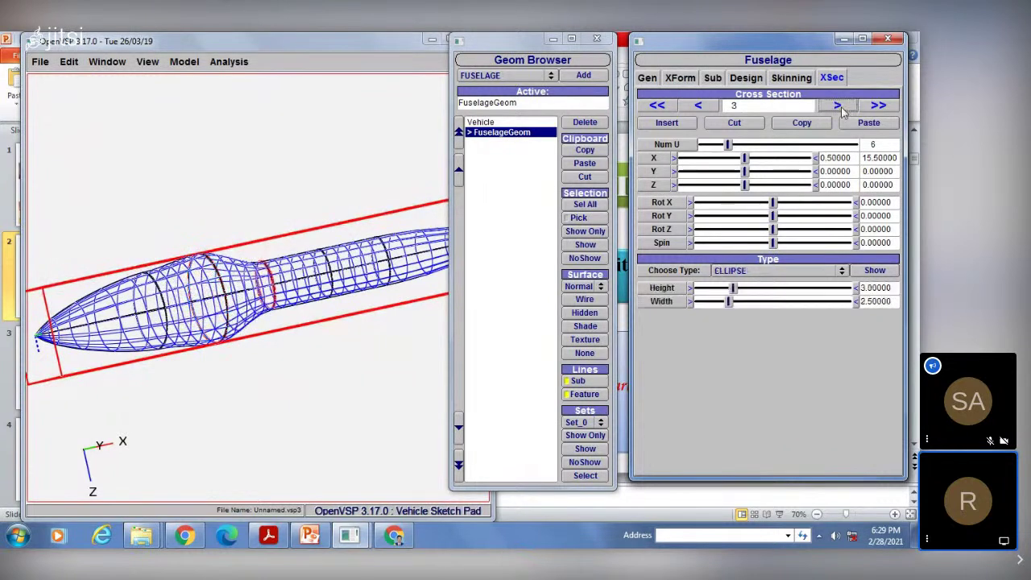
{"action": "left_click", "coordinate": [741, 272]}
{"action": "left_click", "coordinate": [739, 258]}
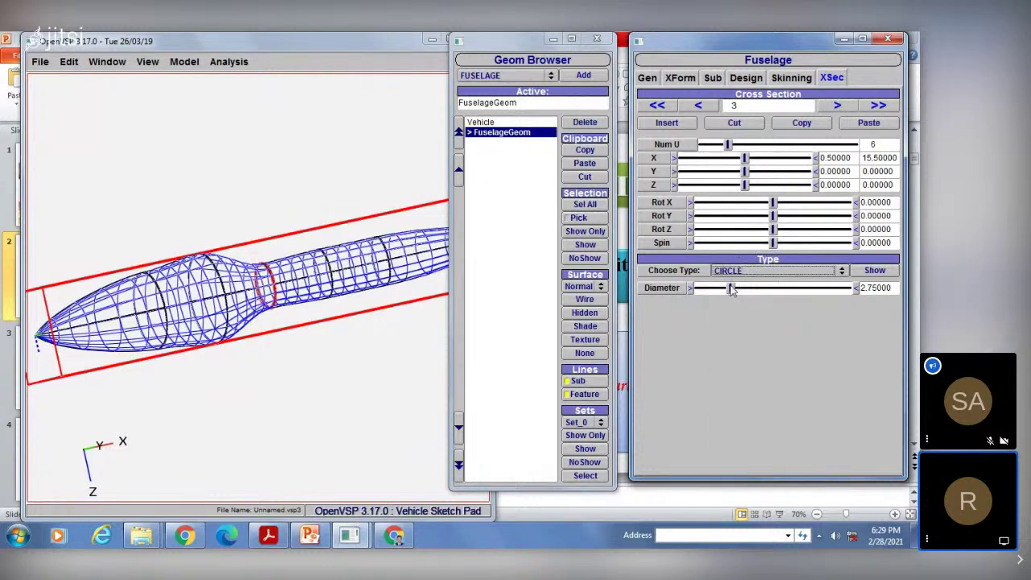
{"action": "left_click_drag", "start_coordinate": [730, 289], "coordinate": [765, 288]}
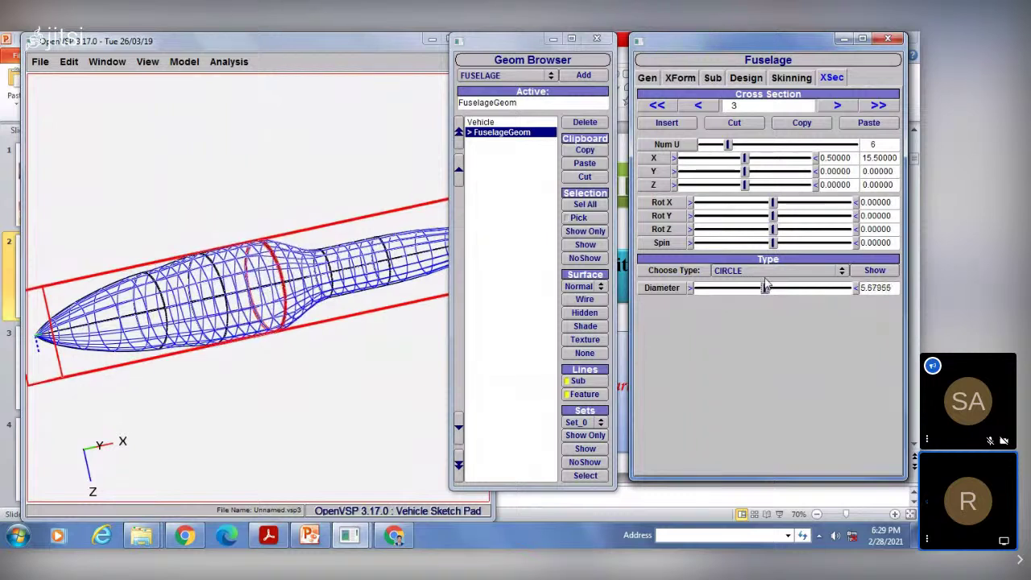
Change cross section 4 to a CIRCLE and adjust its diameter to about 5.97.
{"action": "left_click", "coordinate": [836, 106]}
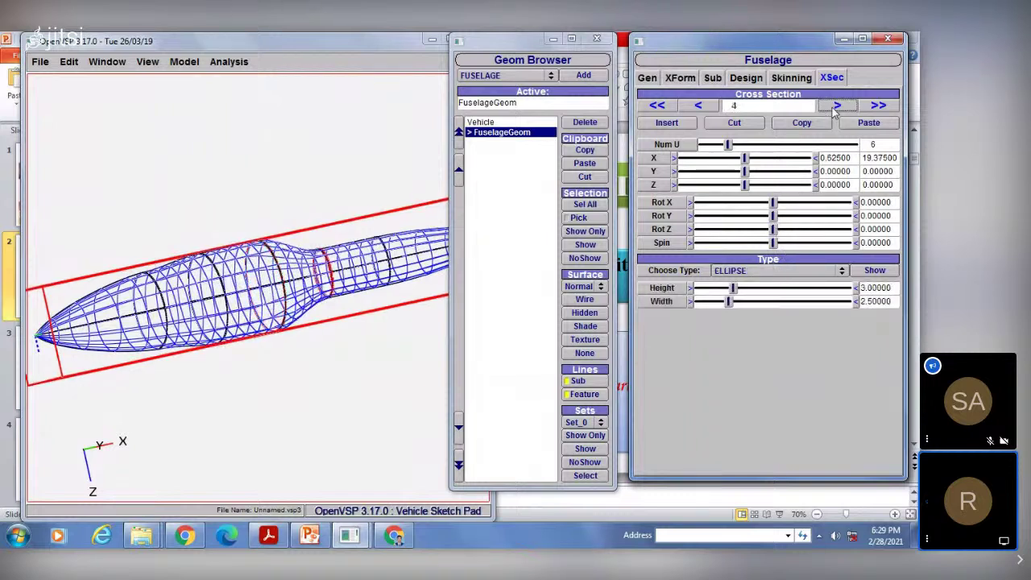
{"action": "left_click", "coordinate": [754, 271]}
{"action": "left_click", "coordinate": [749, 257]}
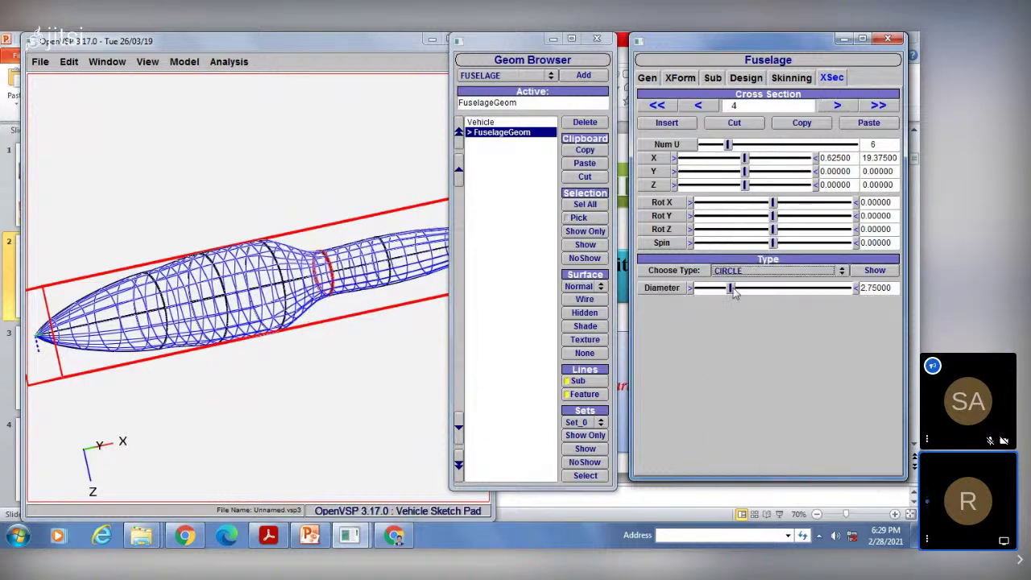
{"action": "left_click_drag", "start_coordinate": [734, 289], "coordinate": [772, 291]}
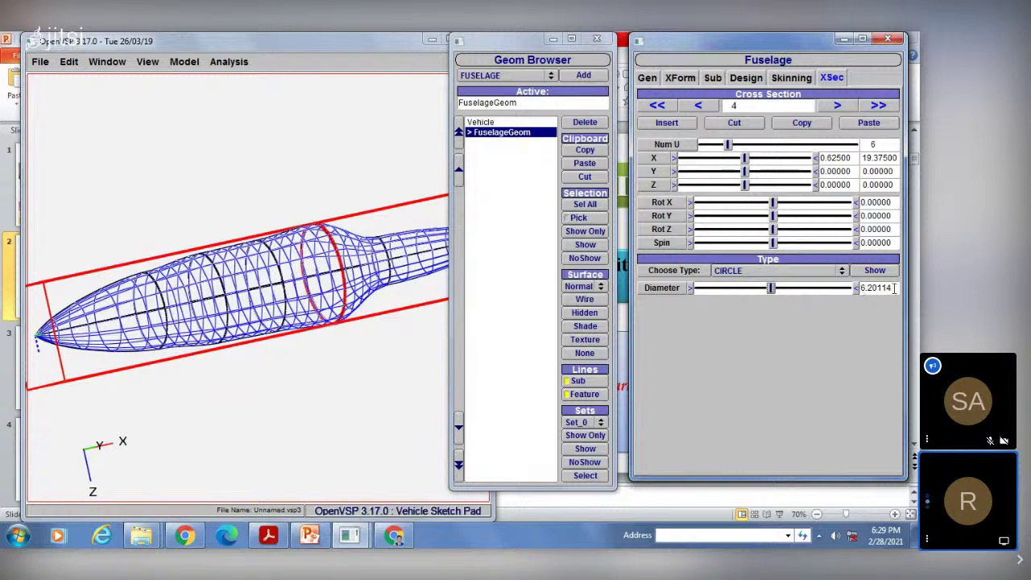
{"action": "left_click_drag", "start_coordinate": [770, 291], "coordinate": [768, 290]}
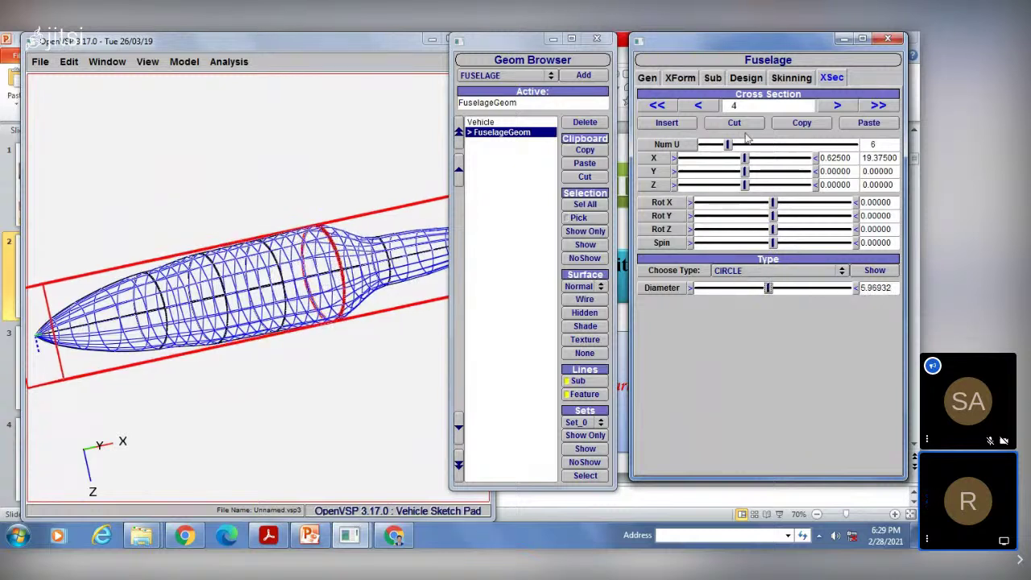
Change cross section 5 to a CIRCLE and enlarge its diameter to about 6.14.
{"action": "left_click", "coordinate": [837, 106]}
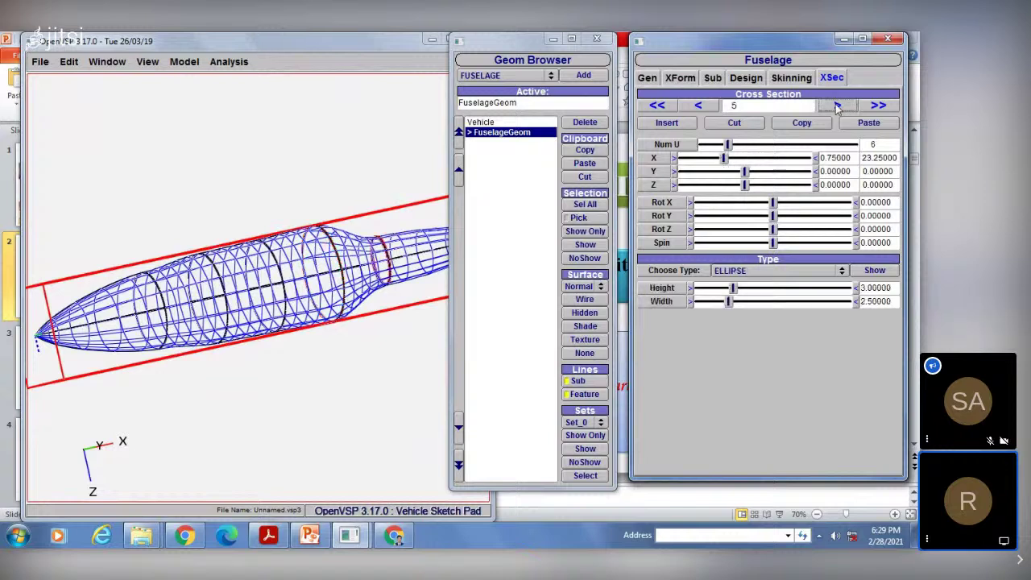
{"action": "left_click", "coordinate": [745, 272]}
{"action": "left_click", "coordinate": [740, 255]}
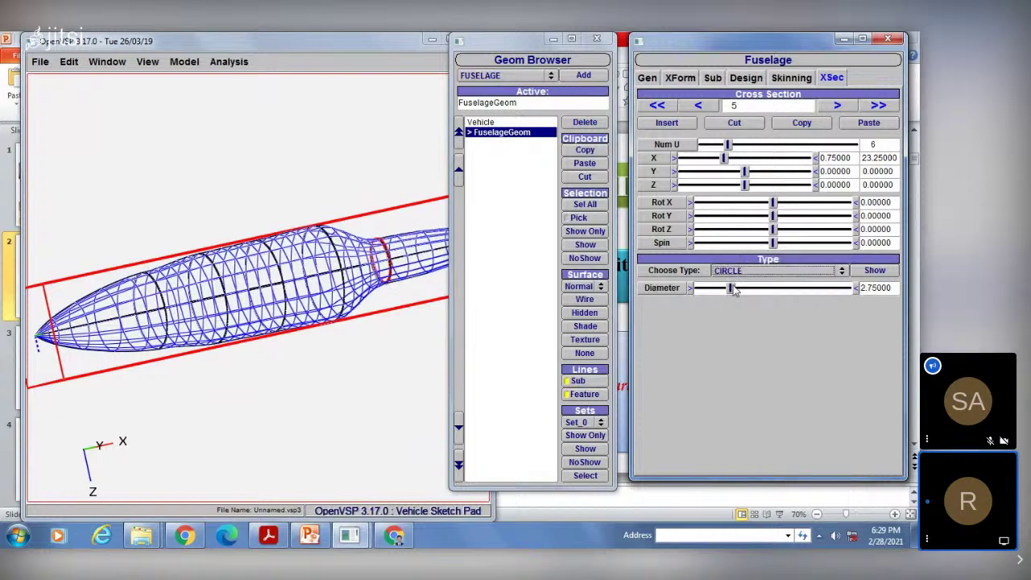
{"action": "left_click_drag", "start_coordinate": [743, 291], "coordinate": [773, 290]}
Change the tail's cross section 6 from a point to a CIRCLE with a diameter of about 1.27.
{"action": "right_click_drag", "start_coordinate": [296, 279], "coordinate": [188, 323]}
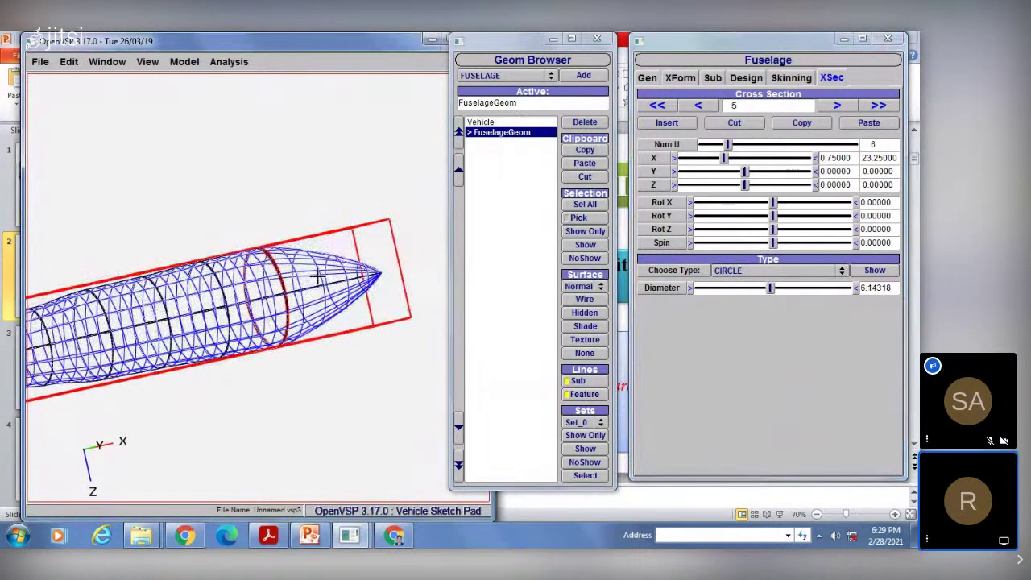
{"action": "left_click", "coordinate": [837, 105]}
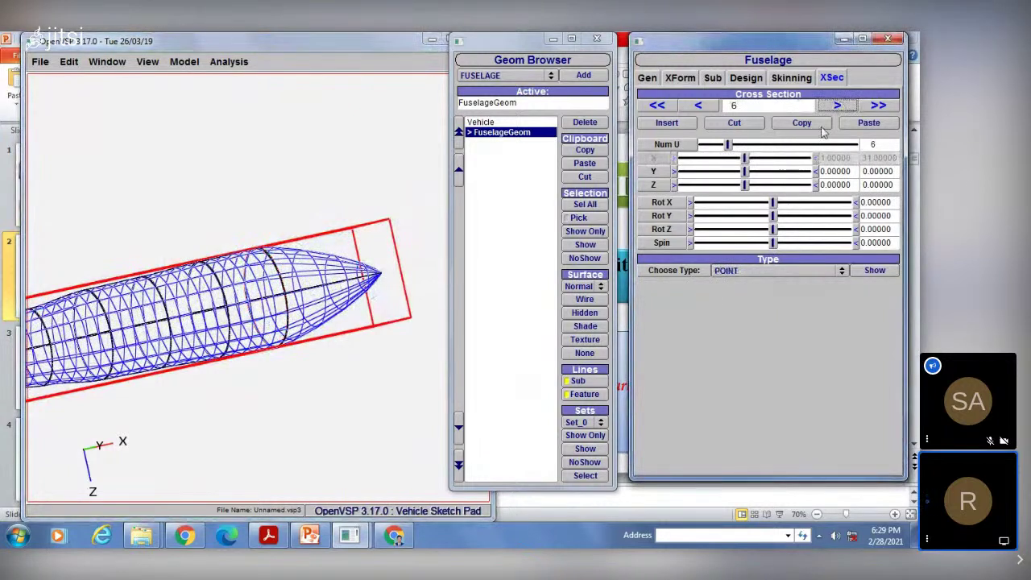
{"action": "left_click", "coordinate": [760, 274]}
{"action": "left_click", "coordinate": [760, 281]}
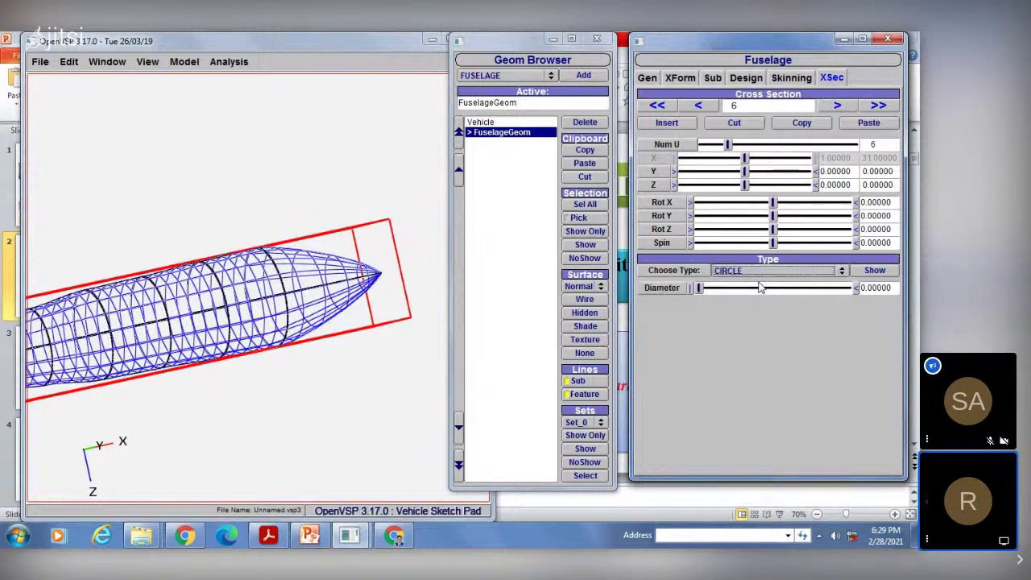
{"action": "mouse_move", "coordinate": [699, 290]}
{"action": "left_mouse_down"}
{"action": "mouse_move", "coordinate": [739, 288]}
{"action": "mouse_move", "coordinate": [719, 289]}
{"action": "left_mouse_up"}
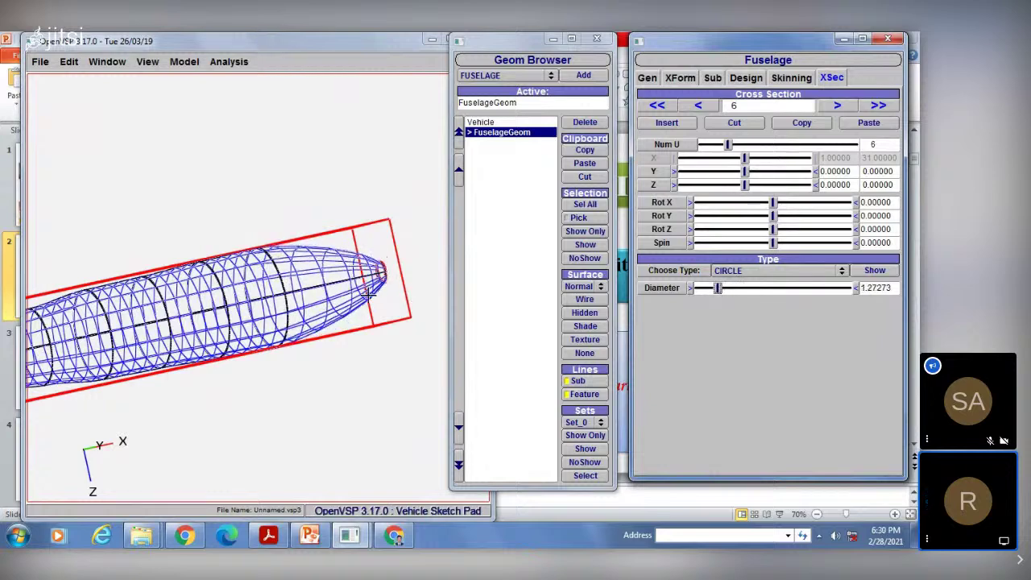
Display the fuselage as a shaded surface, deselect it and inspect its shape from the side and the tail end.
{"action": "left_click_drag", "start_coordinate": [366, 296], "coordinate": [394, 306]}
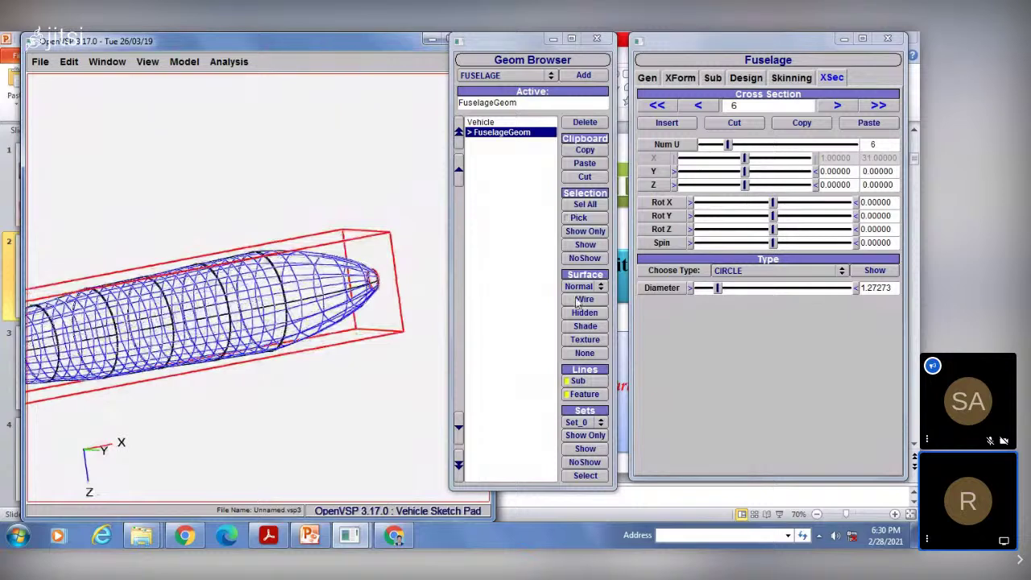
{"action": "left_click", "coordinate": [584, 325]}
{"action": "left_click", "coordinate": [548, 255]}
{"action": "mouse_move", "coordinate": [379, 233]}
{"action": "left_mouse_down"}
{"action": "mouse_move", "coordinate": [322, 220]}
{"action": "mouse_move", "coordinate": [350, 209]}
{"action": "mouse_move", "coordinate": [240, 244]}
{"action": "mouse_move", "coordinate": [378, 182]}
{"action": "left_mouse_up"}
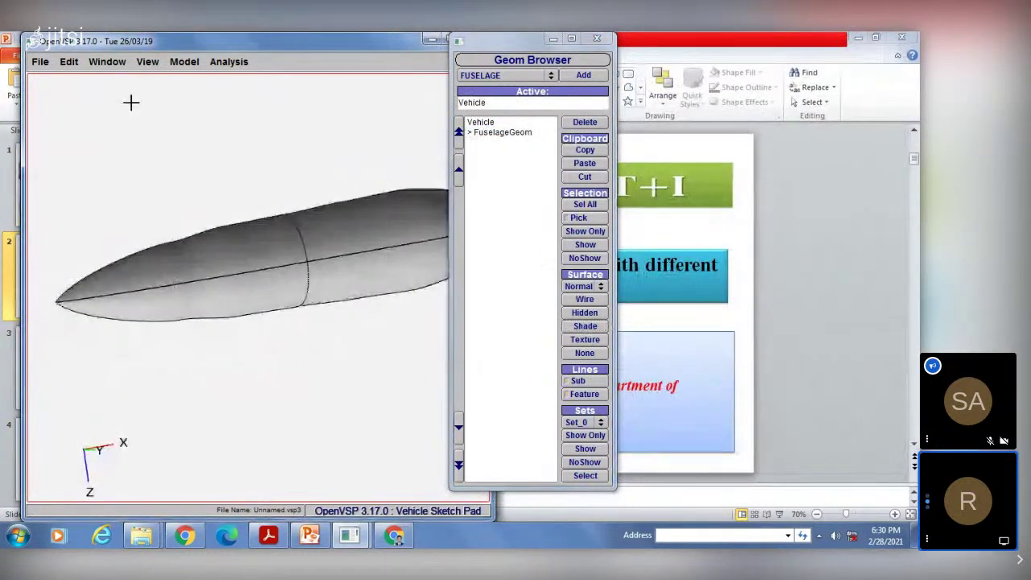
{"action": "left_click", "coordinate": [147, 61]}
{"action": "left_click", "coordinate": [158, 211]}
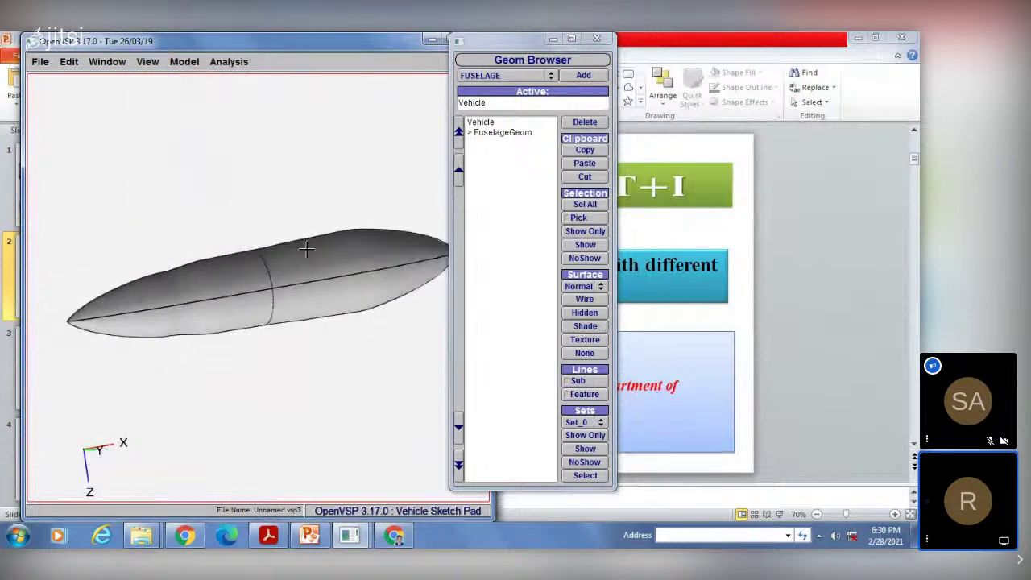
{"action": "left_click_drag", "start_coordinate": [306, 249], "coordinate": [235, 145]}
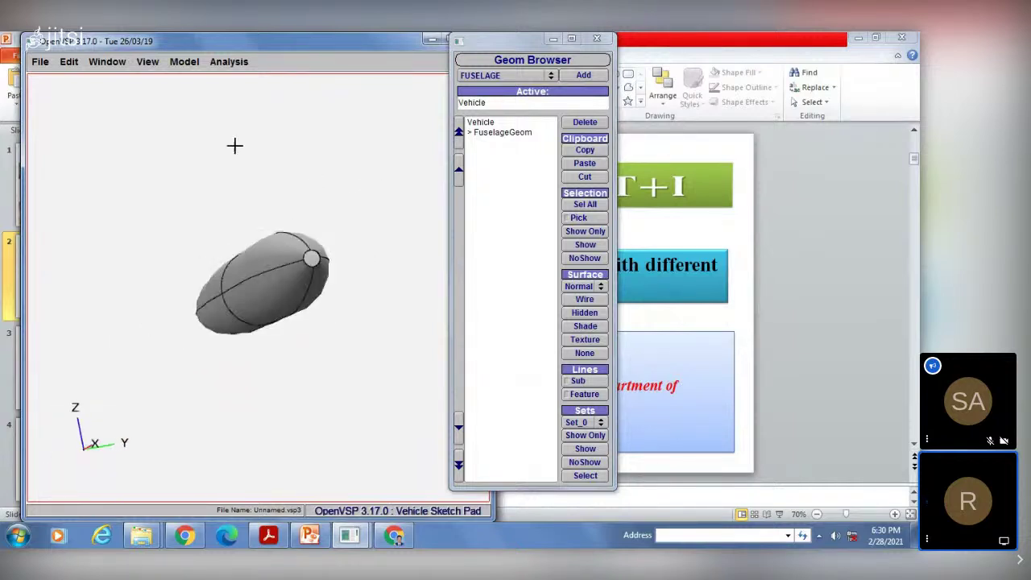
Switch to the four-view layout and move the Geom Browser off the viewports.
{"action": "left_click", "coordinate": [145, 62]}
{"action": "mouse_move", "coordinate": [108, 62]}
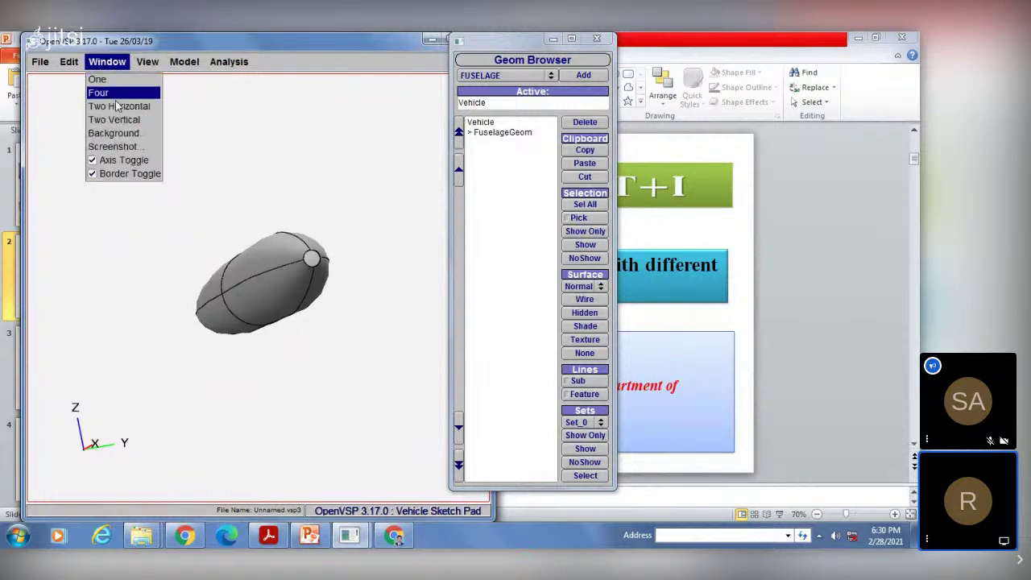
{"action": "left_click", "coordinate": [118, 95]}
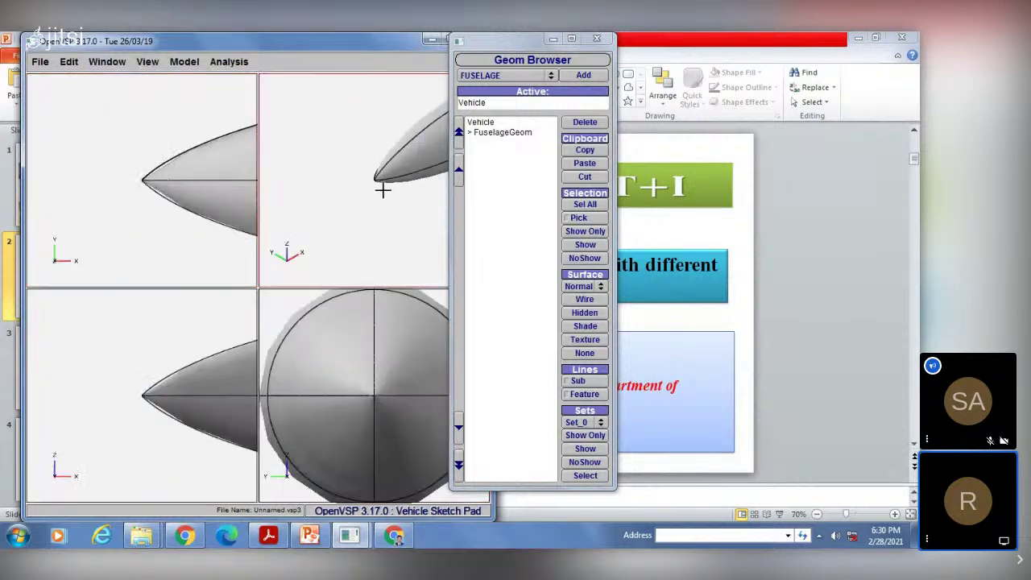
{"action": "scroll", "coordinate": [382, 188], "scroll_direction": "down", "scroll_amount": 3}
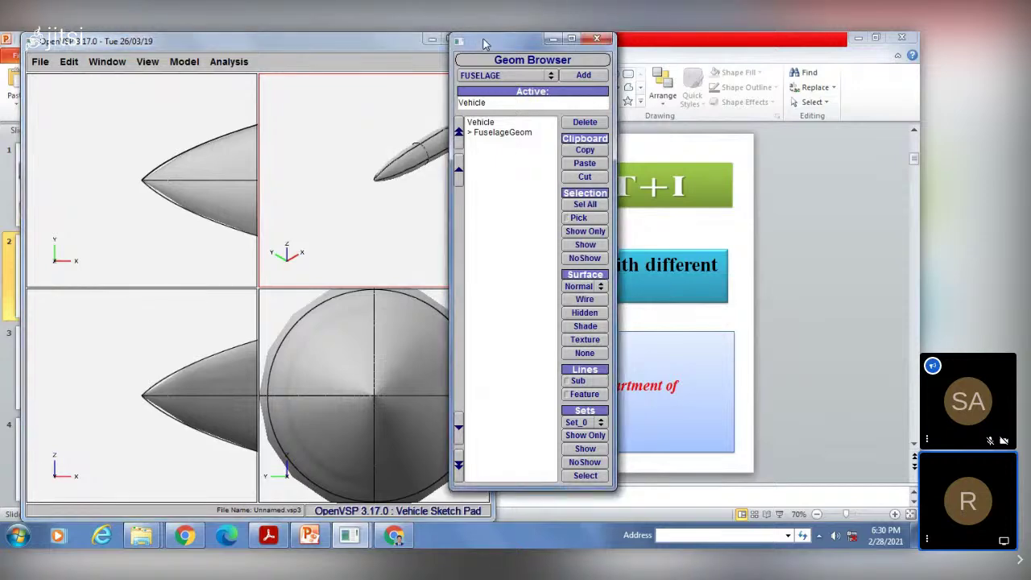
{"action": "left_click_drag", "start_coordinate": [485, 43], "coordinate": [729, 90]}
Bring the whole fuselage into the top, side and front views and examine its shape in all four viewports.
{"action": "scroll", "coordinate": [156, 166], "scroll_direction": "down", "scroll_amount": 3}
{"action": "right_click_drag", "start_coordinate": [156, 165], "coordinate": [112, 155]}
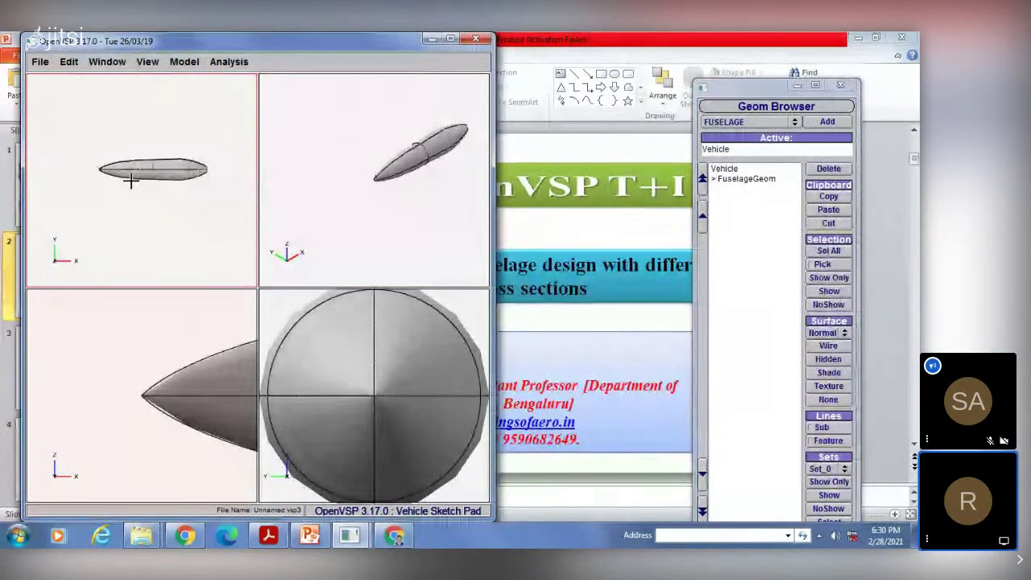
{"action": "scroll", "coordinate": [154, 338], "scroll_direction": "down", "scroll_amount": 5}
{"action": "mouse_move", "coordinate": [113, 365]}
{"action": "right_mouse_down"}
{"action": "mouse_move", "coordinate": [88, 363]}
{"action": "mouse_move", "coordinate": [108, 362]}
{"action": "right_mouse_up"}
{"action": "scroll", "coordinate": [401, 377], "scroll_direction": "down", "scroll_amount": 5}
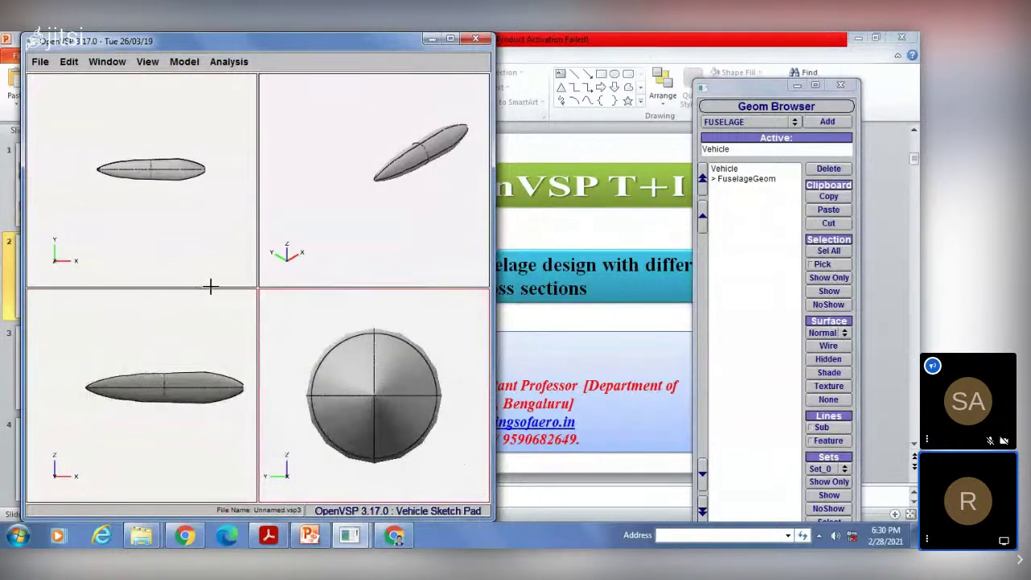
{"action": "scroll", "coordinate": [180, 220], "scroll_direction": "down", "scroll_amount": 2}
{"action": "scroll", "coordinate": [420, 165], "scroll_direction": "up", "scroll_amount": 5}
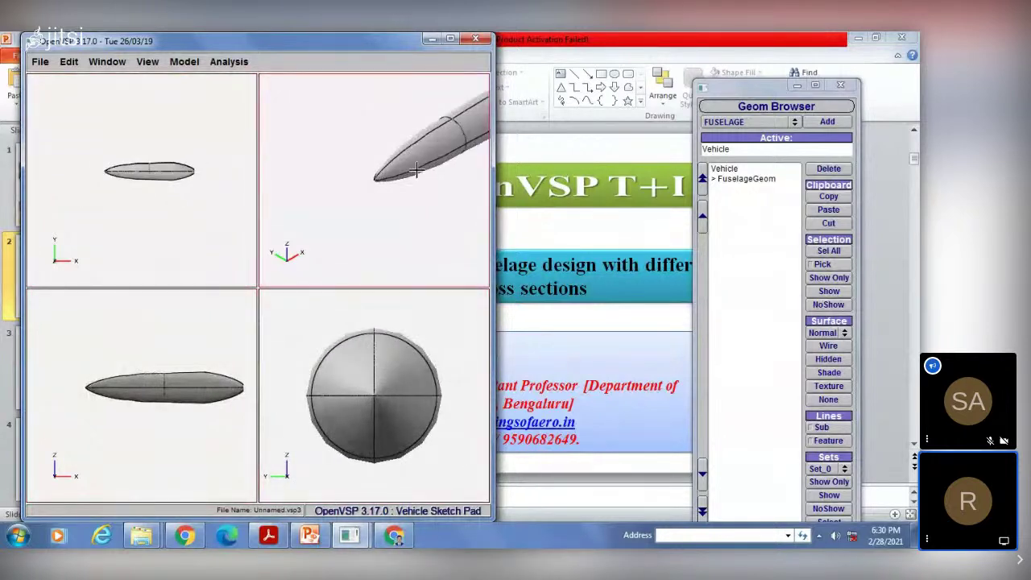
Fit the whole fuselage into the isometric, side, top and front viewports and compare its shape in all four.
{"action": "scroll", "coordinate": [420, 164], "scroll_direction": "down", "scroll_amount": 3}
{"action": "scroll", "coordinate": [391, 330], "scroll_direction": "down", "scroll_amount": 3}
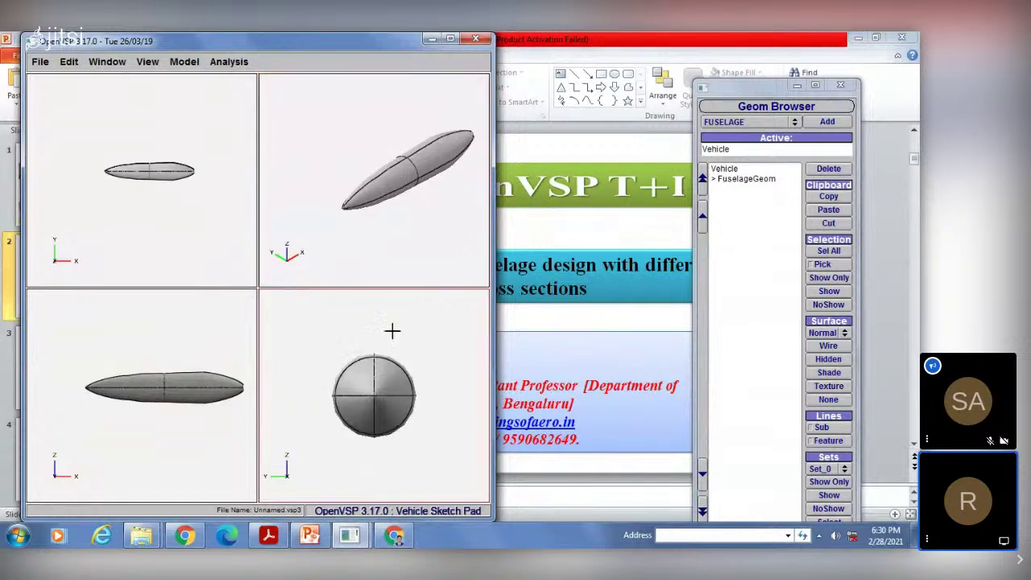
{"action": "scroll", "coordinate": [192, 382], "scroll_direction": "down", "scroll_amount": 2}
{"action": "left_click", "coordinate": [403, 207]}
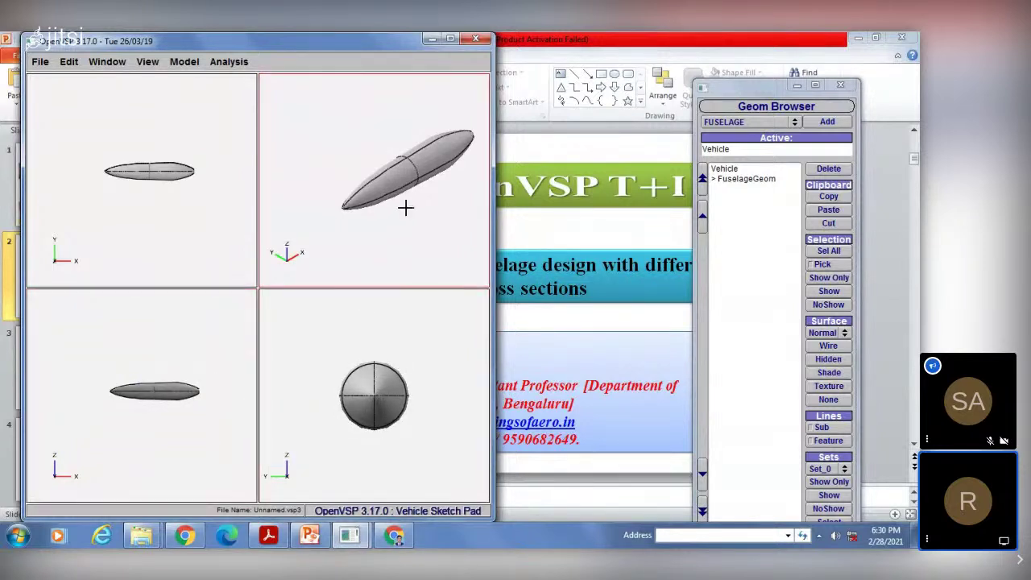
{"action": "scroll", "coordinate": [405, 207], "scroll_direction": "down", "scroll_amount": 3}
{"action": "left_click", "coordinate": [176, 194]}
{"action": "scroll", "coordinate": [177, 194], "scroll_direction": "up", "scroll_amount": 2}
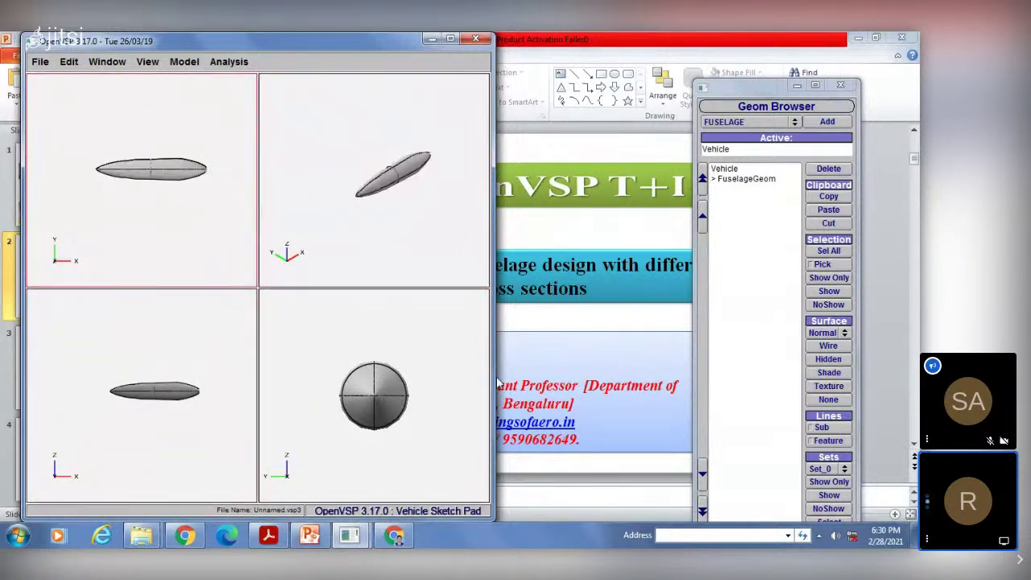
{"action": "left_click", "coordinate": [340, 356]}
{"action": "scroll", "coordinate": [340, 356], "scroll_direction": "up", "scroll_amount": 1}
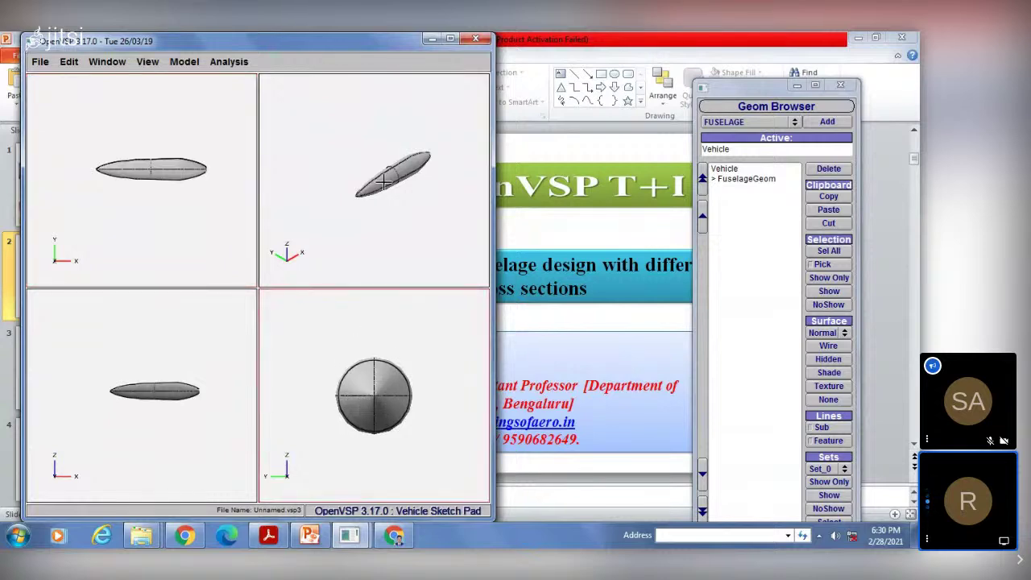
Select the FuselageGeom component and review its design, skinning and cross section 6 settings.
{"action": "left_click", "coordinate": [749, 179]}
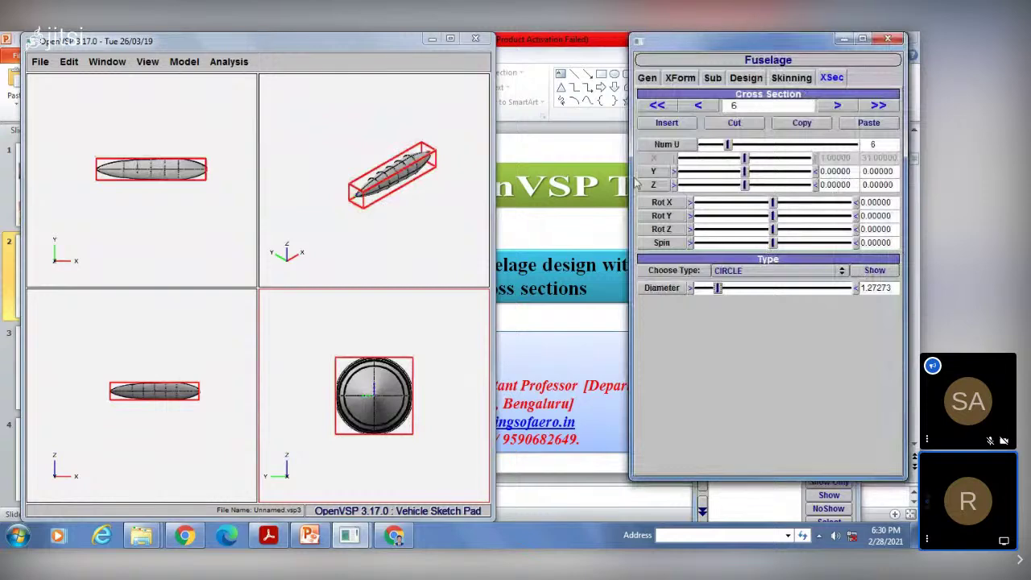
{"action": "left_click", "coordinate": [746, 78]}
{"action": "left_click", "coordinate": [791, 78]}
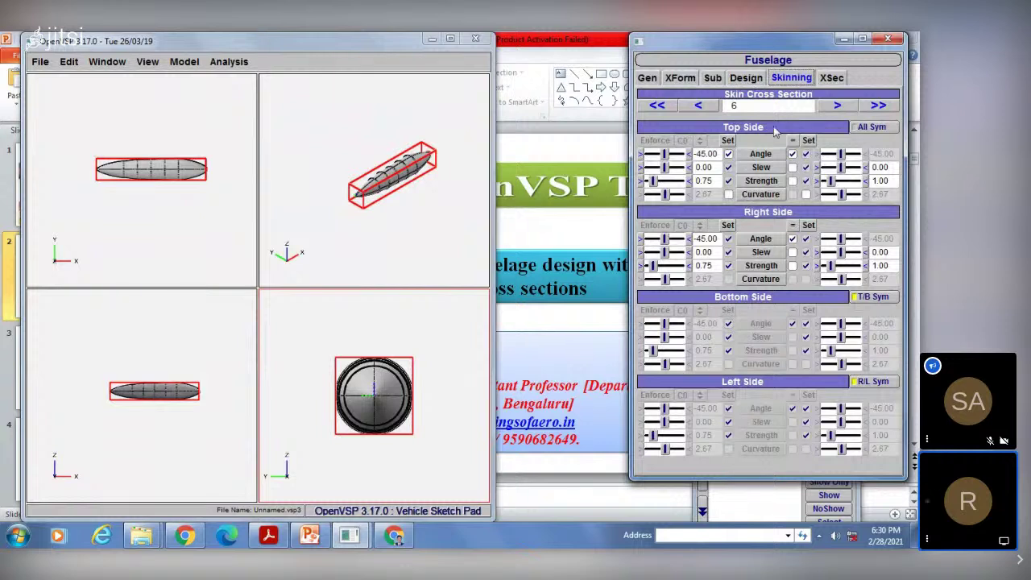
{"action": "left_click", "coordinate": [831, 78]}
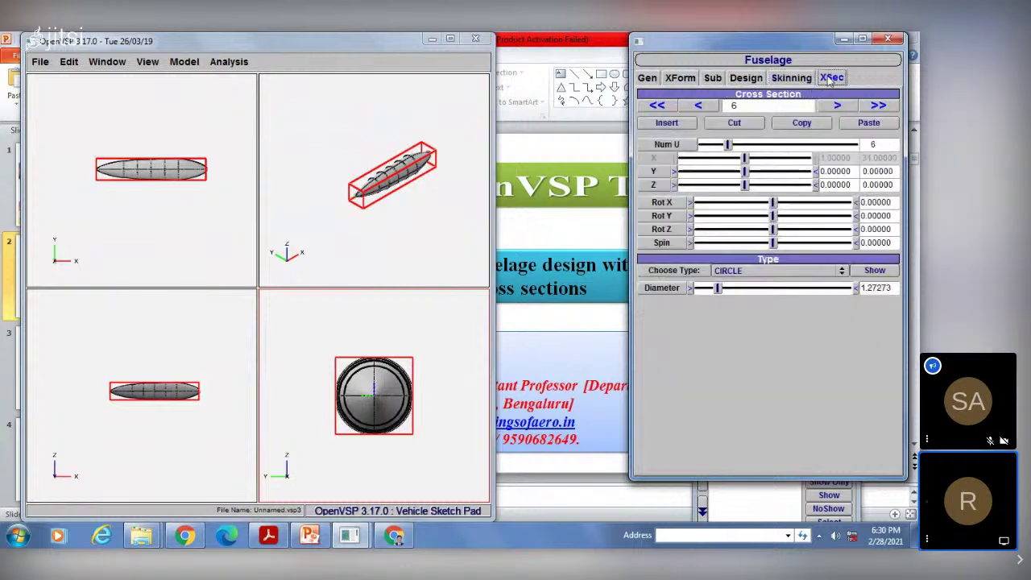
{"action": "left_click", "coordinate": [739, 273]}
{"action": "left_click", "coordinate": [729, 270]}
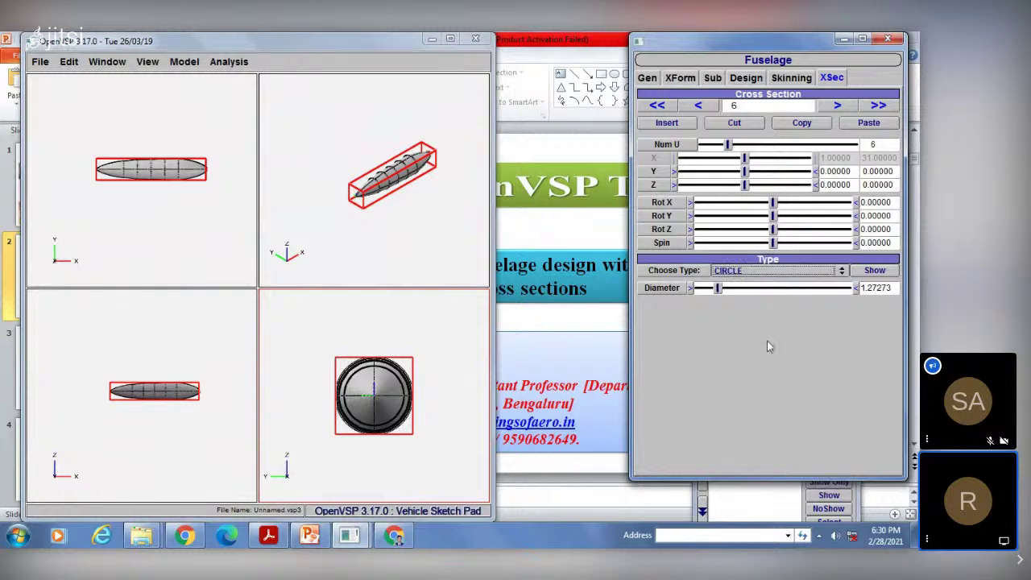
Open the saved model Fuselage model1.vsp3 from the MY FUSELAGE COMPONENT folder.
{"action": "left_click", "coordinate": [37, 64]}
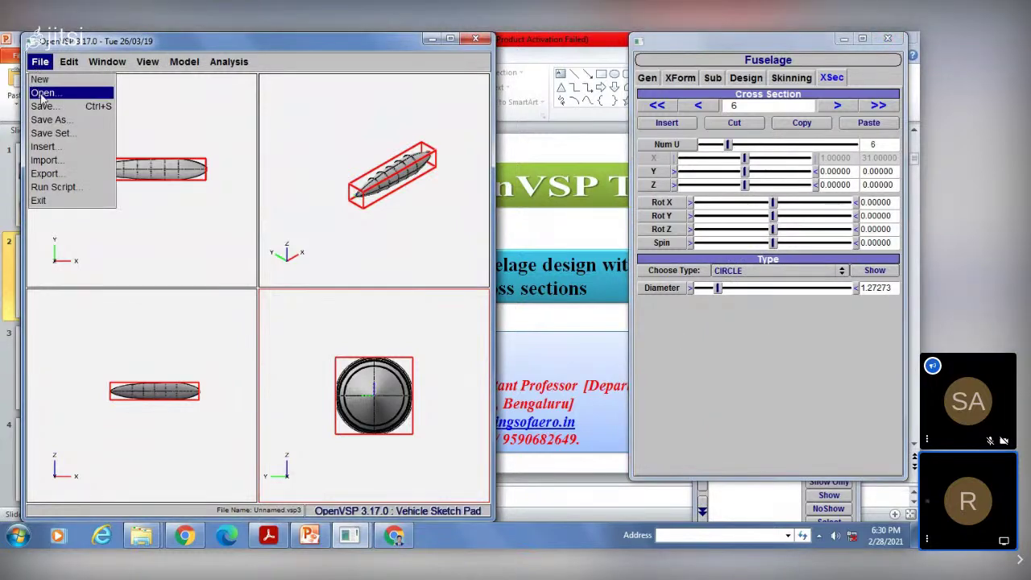
{"action": "left_click", "coordinate": [44, 93]}
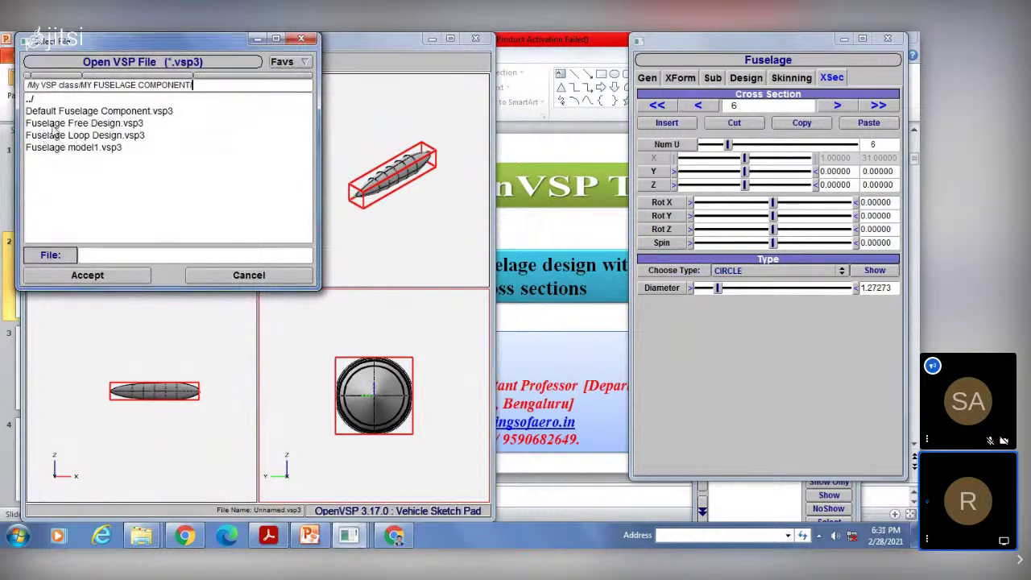
{"action": "left_click", "coordinate": [67, 149]}
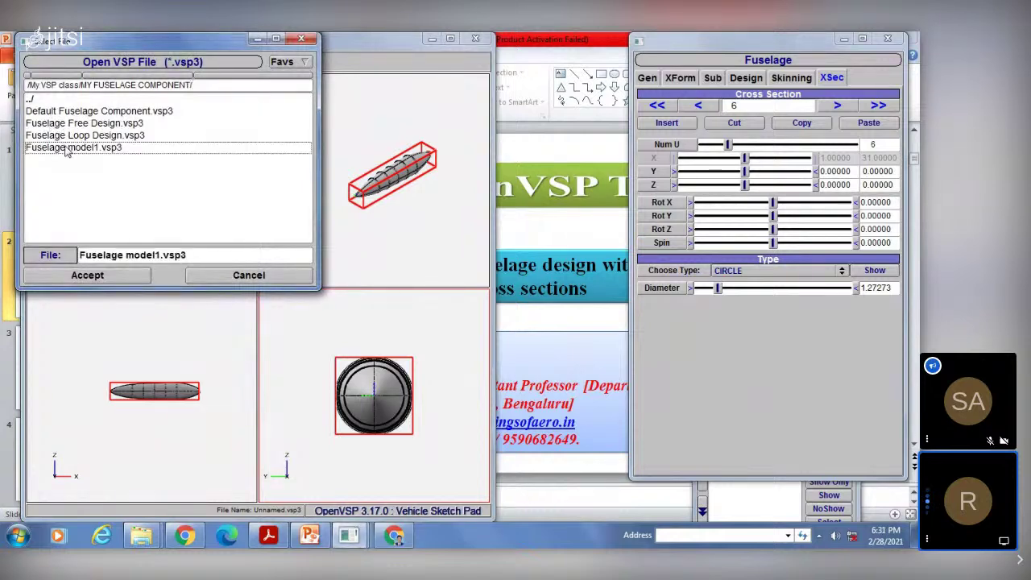
{"action": "left_click", "coordinate": [101, 276]}
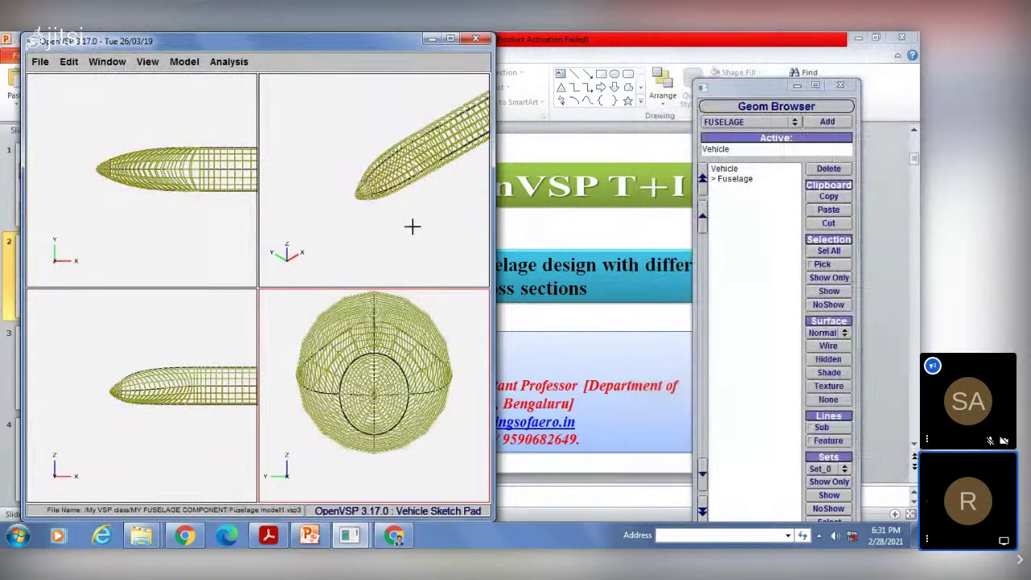
Bring the full length of the opened wireframe fuselage into the top, isometric, side and front viewports.
{"action": "scroll", "coordinate": [156, 193], "scroll_direction": "down", "scroll_amount": 5}
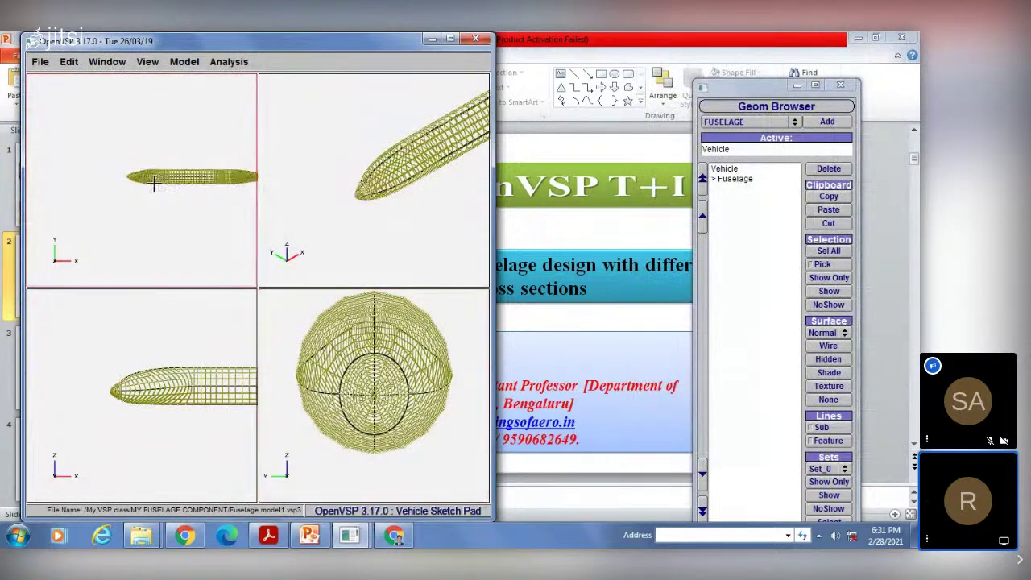
{"action": "scroll", "coordinate": [374, 184], "scroll_direction": "down", "scroll_amount": 5}
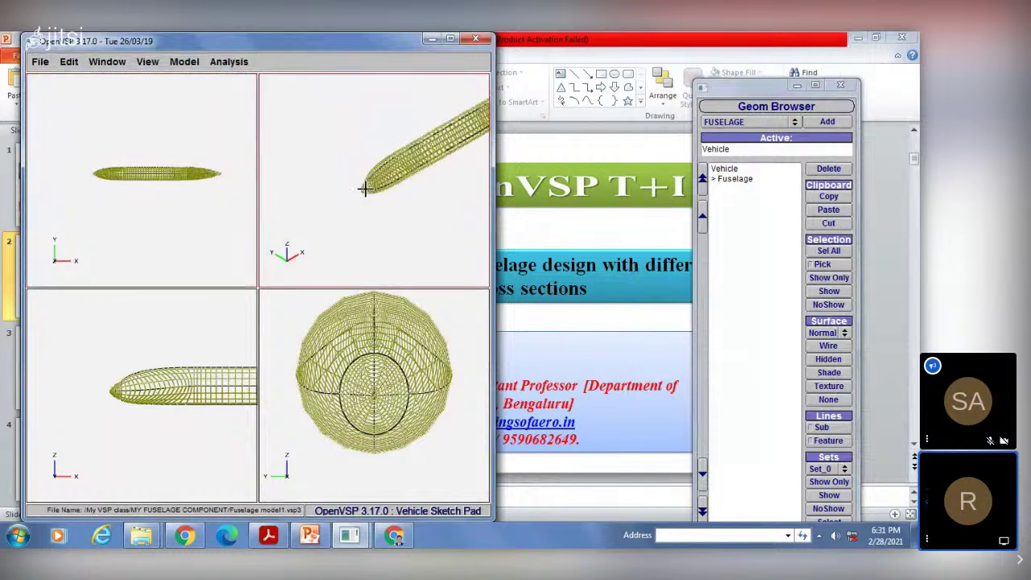
{"action": "right_click_drag", "start_coordinate": [373, 184], "coordinate": [372, 223]}
{"action": "scroll", "coordinate": [384, 323], "scroll_direction": "down", "scroll_amount": 3}
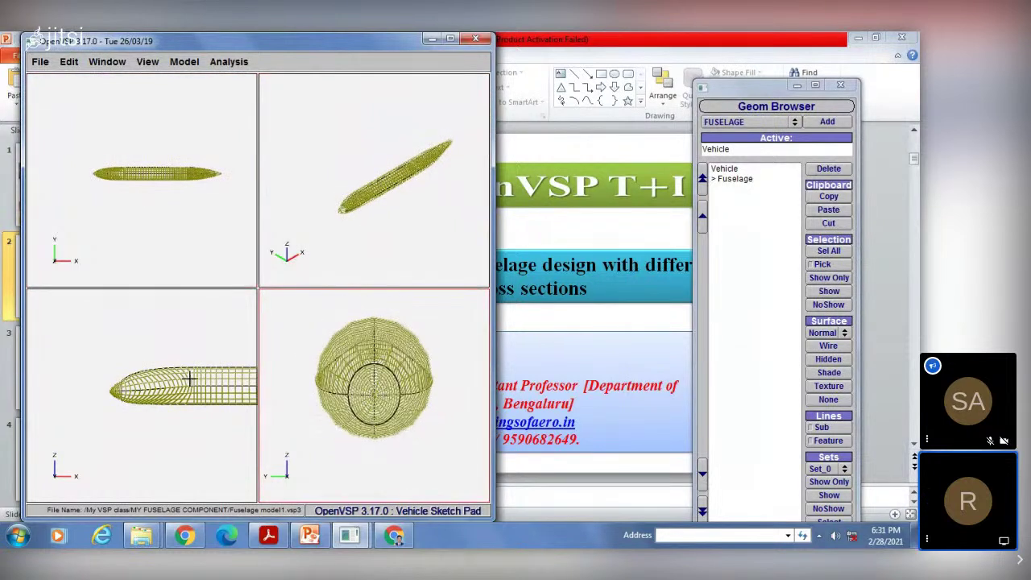
{"action": "scroll", "coordinate": [168, 375], "scroll_direction": "down", "scroll_amount": 4}
{"action": "right_click_drag", "start_coordinate": [167, 371], "coordinate": [105, 363]}
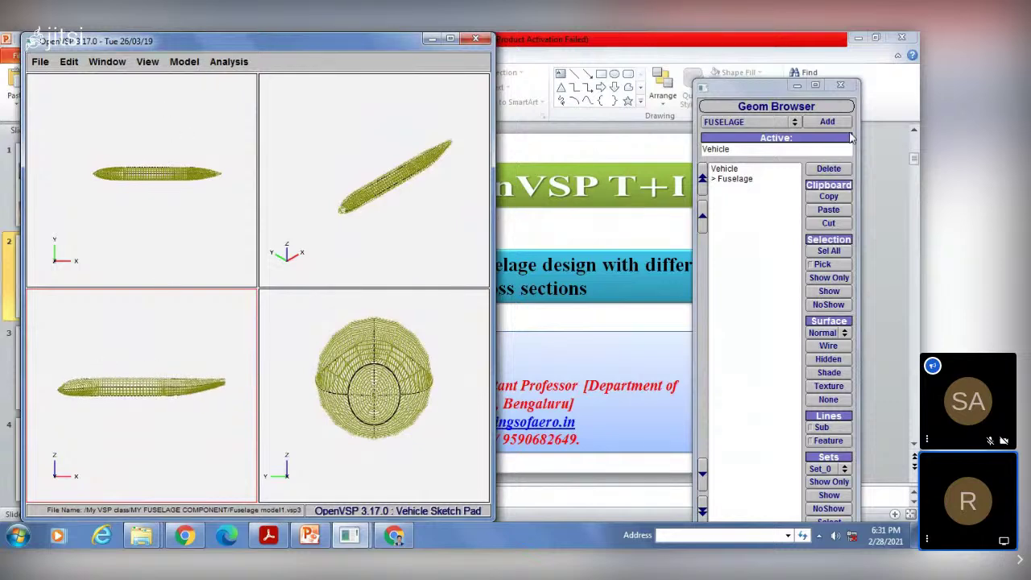
Select the Fuselage component and review its cross sections one by one from 0 to 6.
{"action": "left_click", "coordinate": [733, 179]}
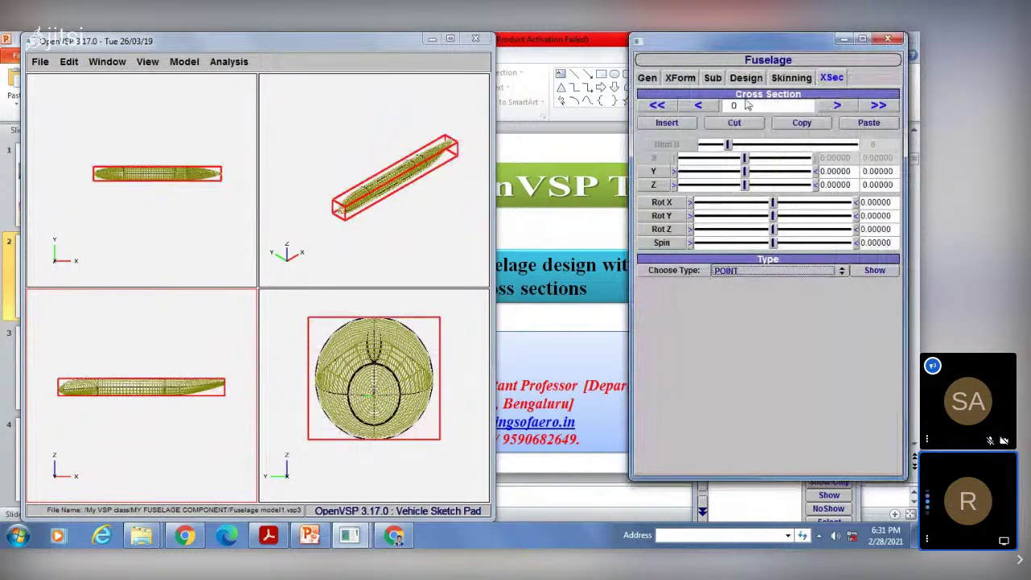
{"action": "left_click", "coordinate": [699, 108]}
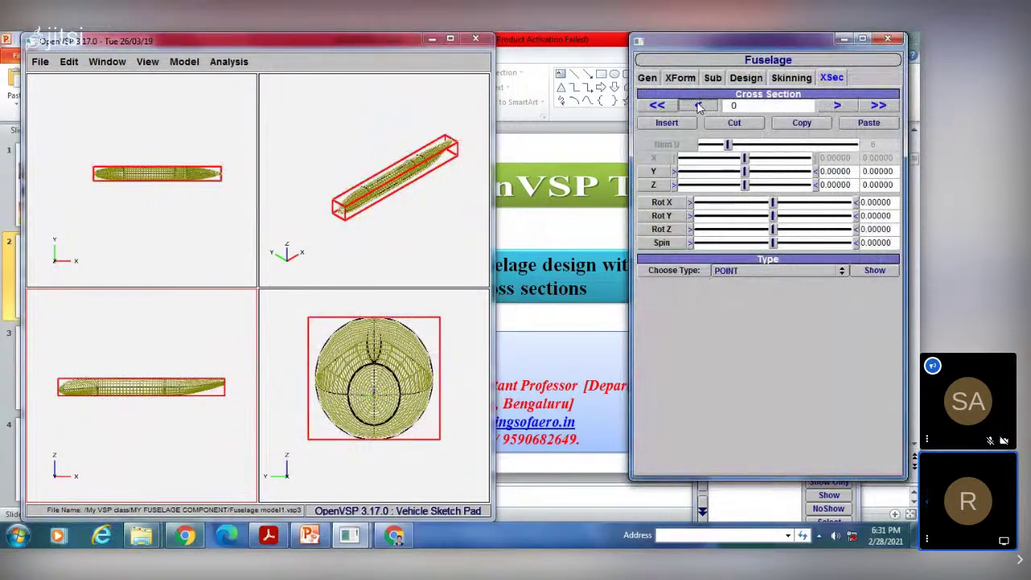
{"action": "left_click", "coordinate": [837, 106]}
{"action": "left_click", "coordinate": [837, 106]}
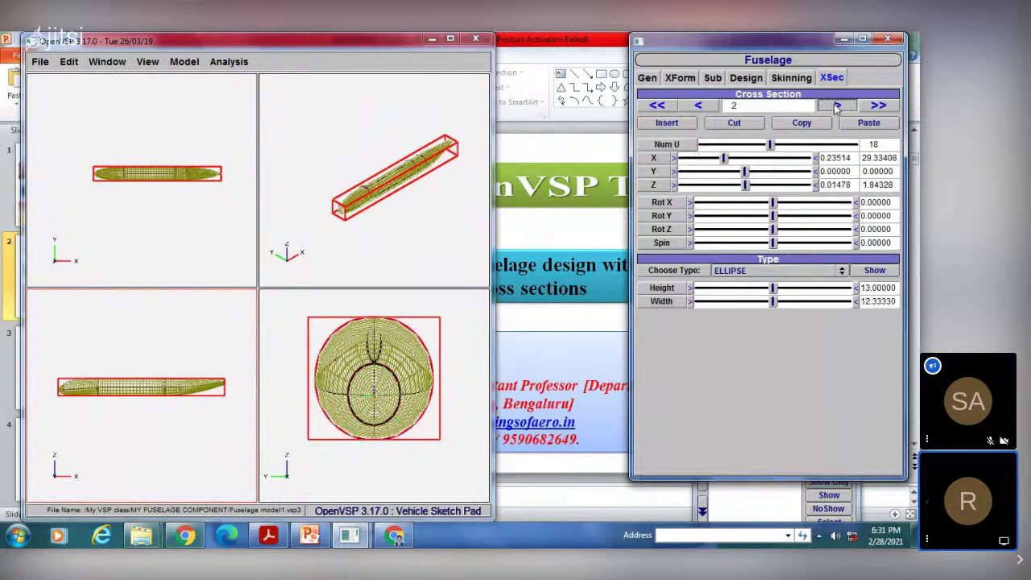
{"action": "left_click", "coordinate": [837, 106]}
{"action": "left_click", "coordinate": [837, 106]}
{"action": "left_click", "coordinate": [837, 106]}
{"action": "left_click", "coordinate": [837, 107]}
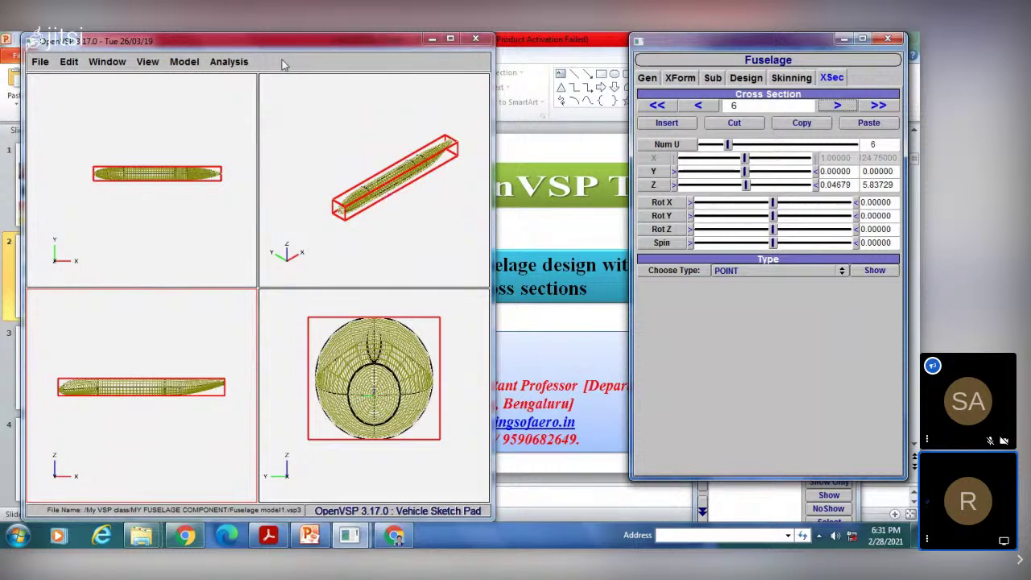
Switch to the single-view layout and turn the fuselage for a closer look along its length.
{"action": "left_click", "coordinate": [148, 62]}
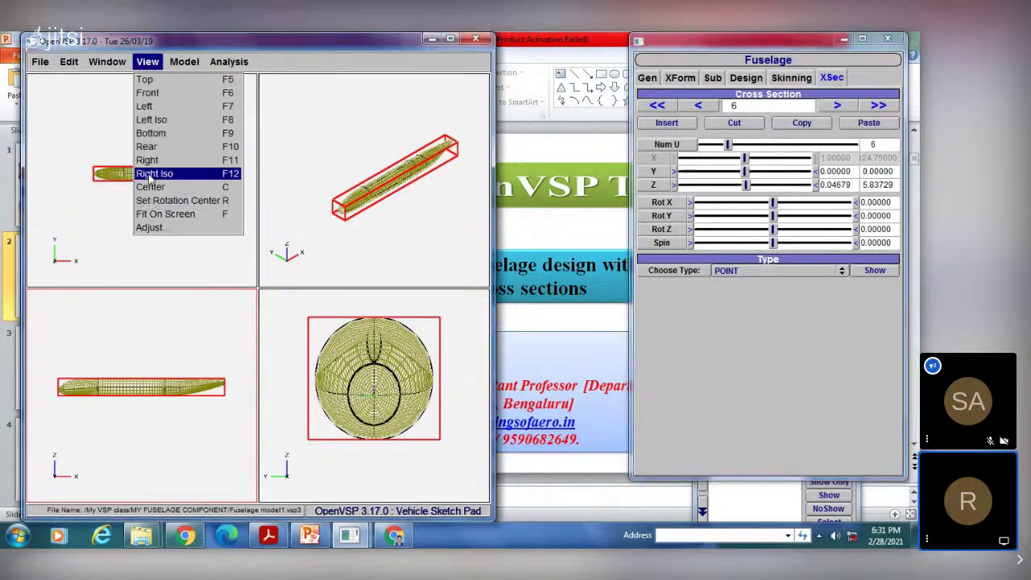
{"action": "left_click", "coordinate": [107, 62]}
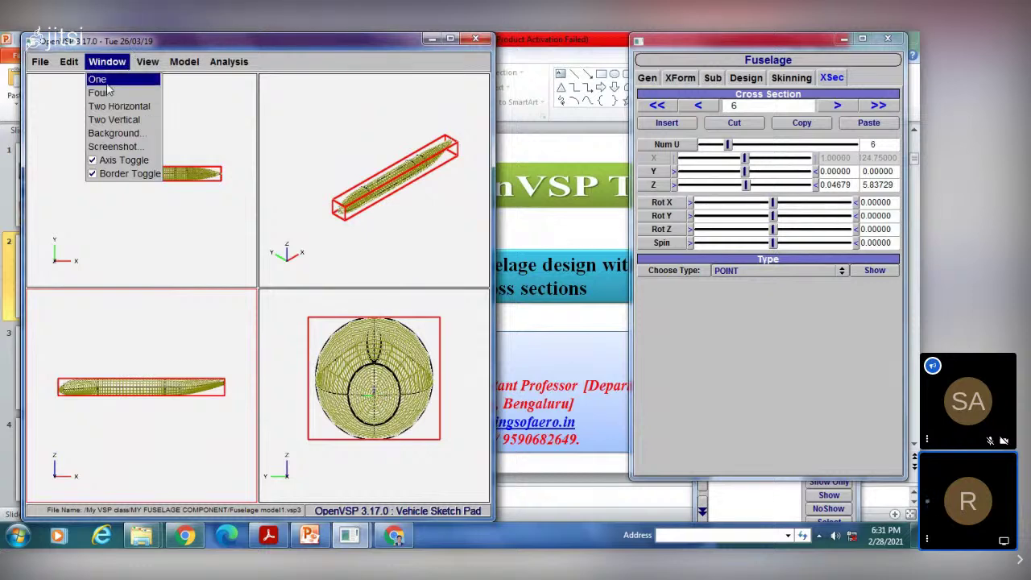
{"action": "left_click", "coordinate": [107, 80]}
{"action": "left_click_drag", "start_coordinate": [104, 80], "coordinate": [338, 282]}
{"action": "scroll", "coordinate": [328, 283], "scroll_direction": "up", "scroll_amount": 3}
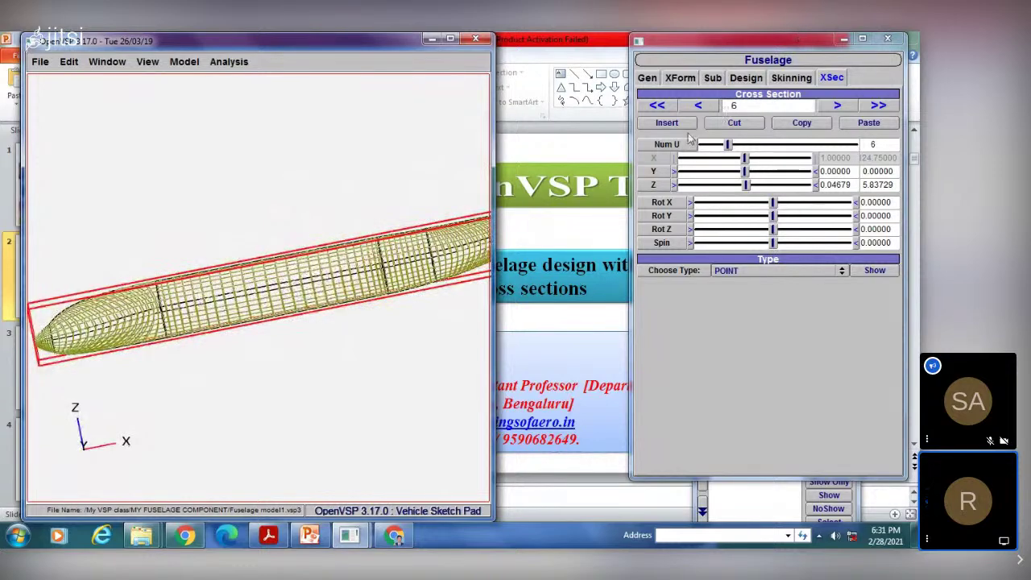
Step back through the cross sections from 6 to 0 and examine the nose end.
{"action": "left_click", "coordinate": [699, 106]}
{"action": "left_click", "coordinate": [699, 106]}
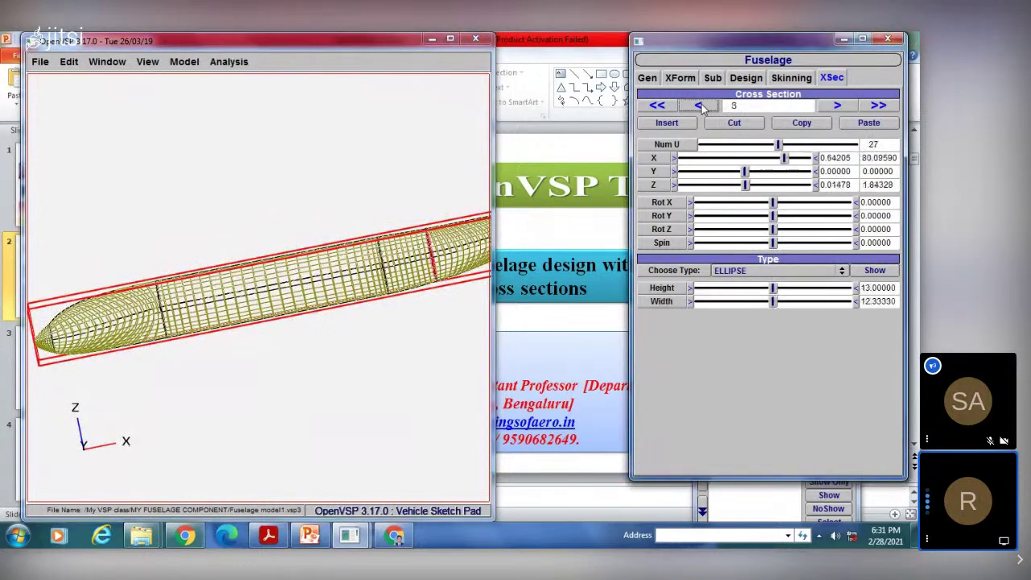
{"action": "left_click", "coordinate": [699, 105]}
{"action": "left_click", "coordinate": [699, 105]}
{"action": "left_click", "coordinate": [699, 105]}
{"action": "left_click", "coordinate": [699, 105]}
{"action": "left_click_drag", "start_coordinate": [221, 319], "coordinate": [78, 299]}
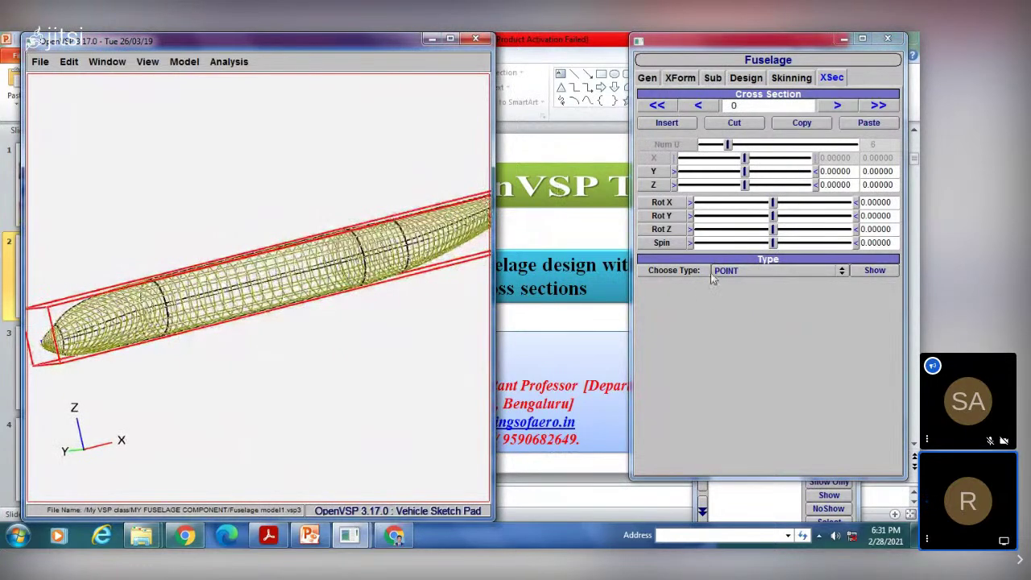
Show the outline preview of cross section 1 and move the preview window away from the settings.
{"action": "left_click", "coordinate": [875, 269]}
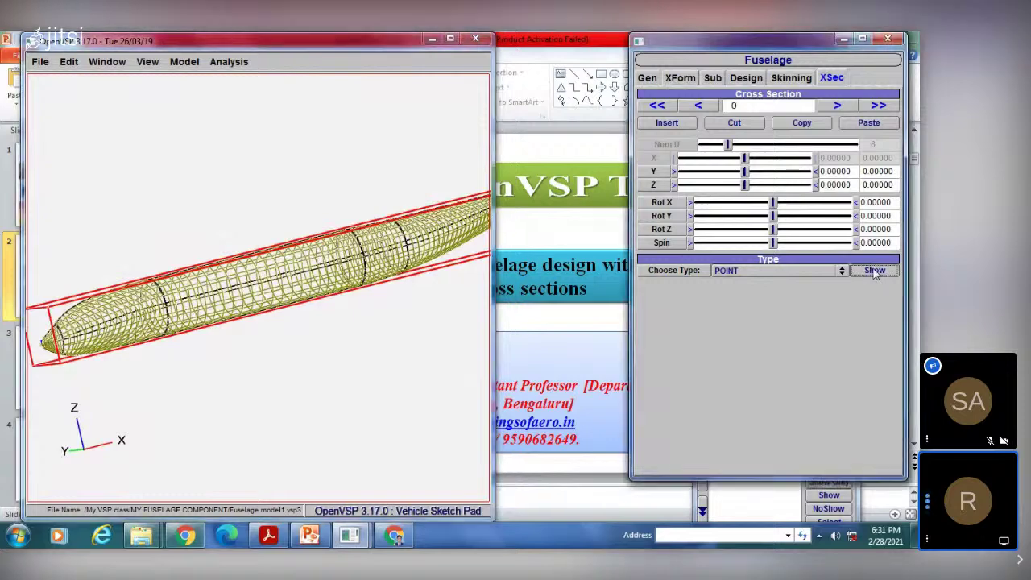
{"action": "left_click", "coordinate": [534, 181]}
{"action": "left_click", "coordinate": [836, 107]}
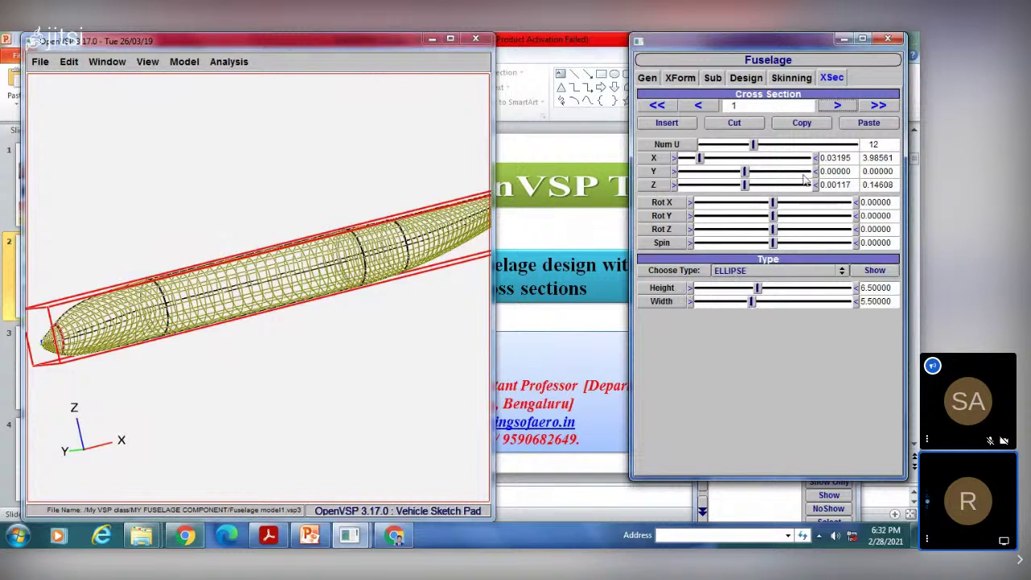
{"action": "left_click", "coordinate": [872, 270]}
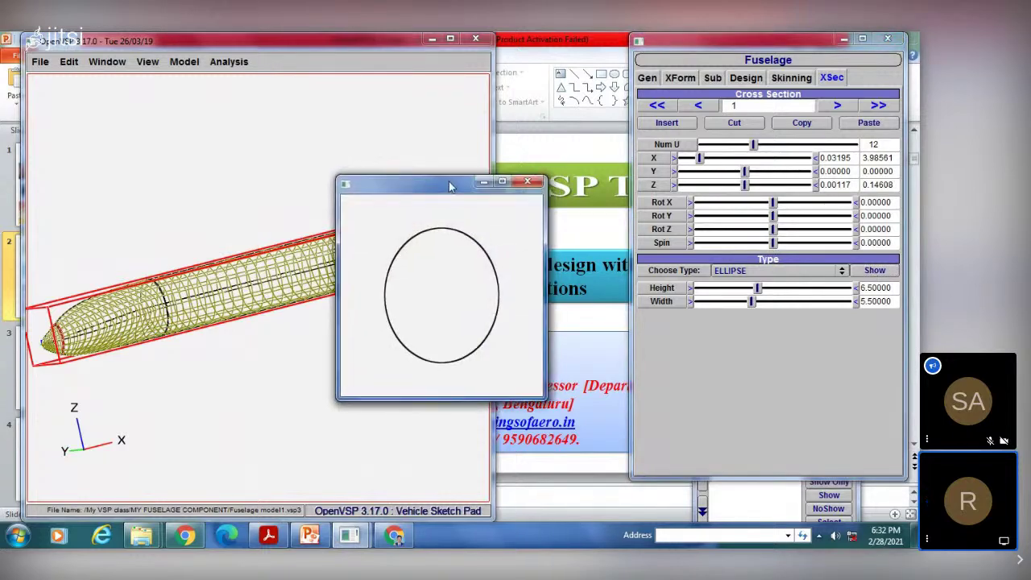
{"action": "left_click_drag", "start_coordinate": [458, 182], "coordinate": [365, 188]}
Review the outline previews of cross sections 2 to 6 in turn and close the preview window.
{"action": "left_click", "coordinate": [833, 106]}
{"action": "left_click", "coordinate": [834, 107]}
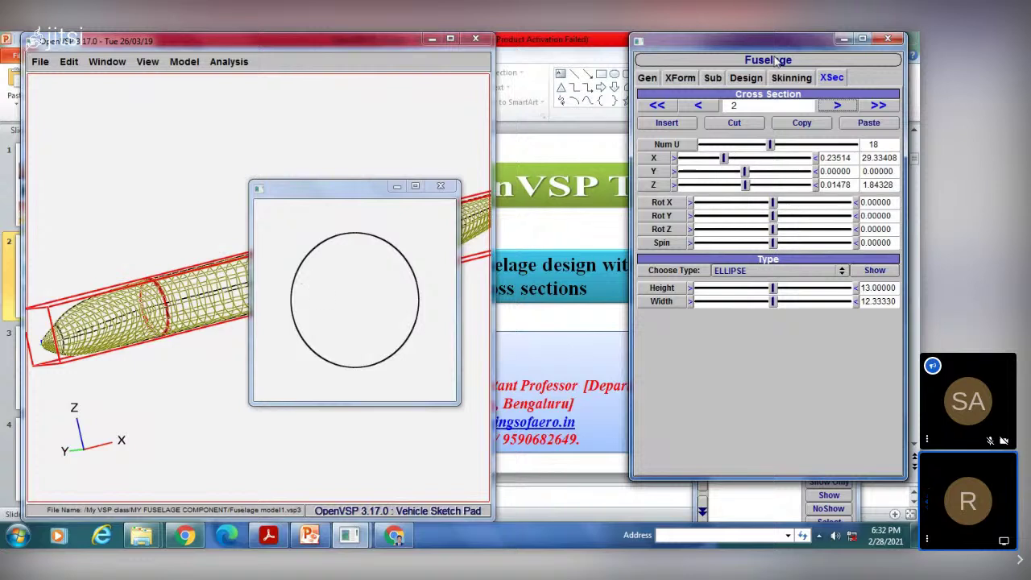
{"action": "left_click", "coordinate": [836, 106]}
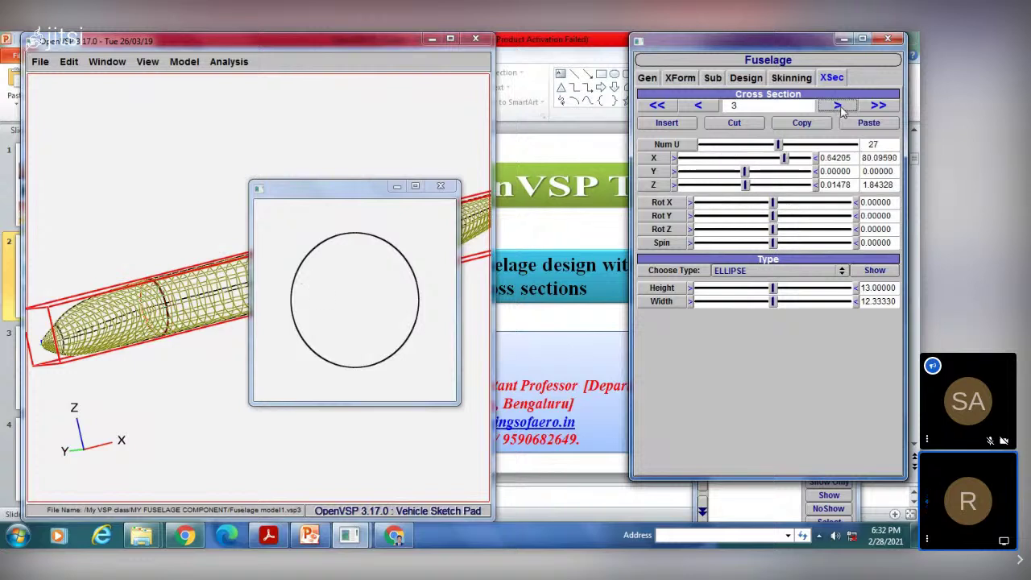
{"action": "left_click", "coordinate": [845, 107]}
{"action": "left_click", "coordinate": [846, 107]}
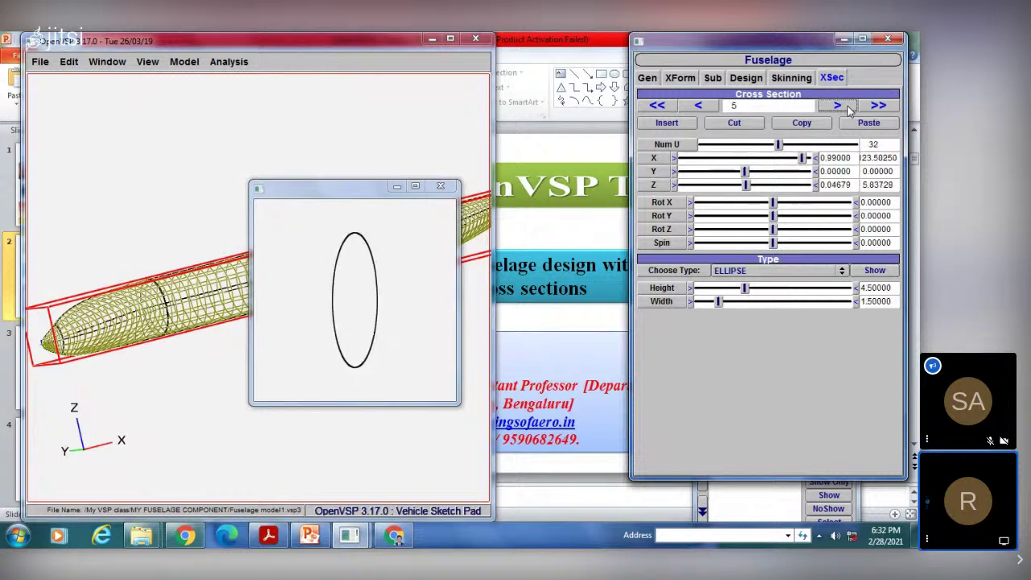
{"action": "left_click", "coordinate": [847, 108]}
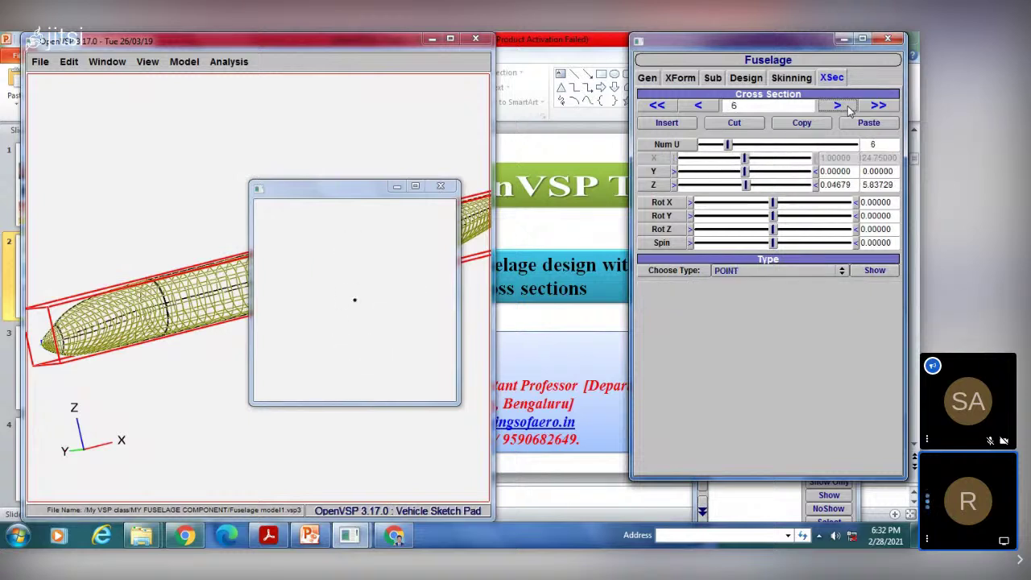
{"action": "left_click", "coordinate": [440, 186]}
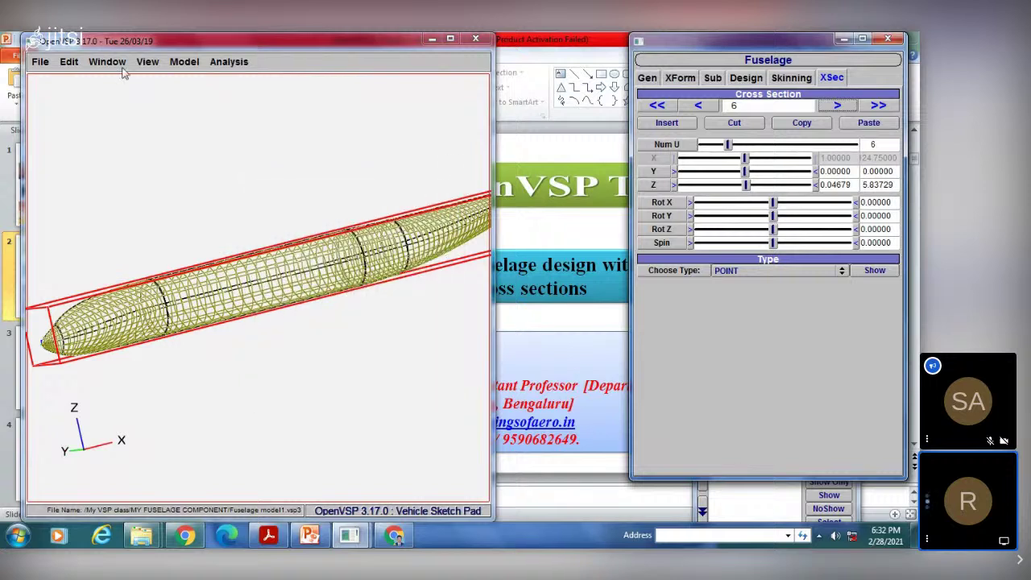
View the fuselage from the front and then from the left, and inspect its side profile along the full length.
{"action": "left_click", "coordinate": [148, 62]}
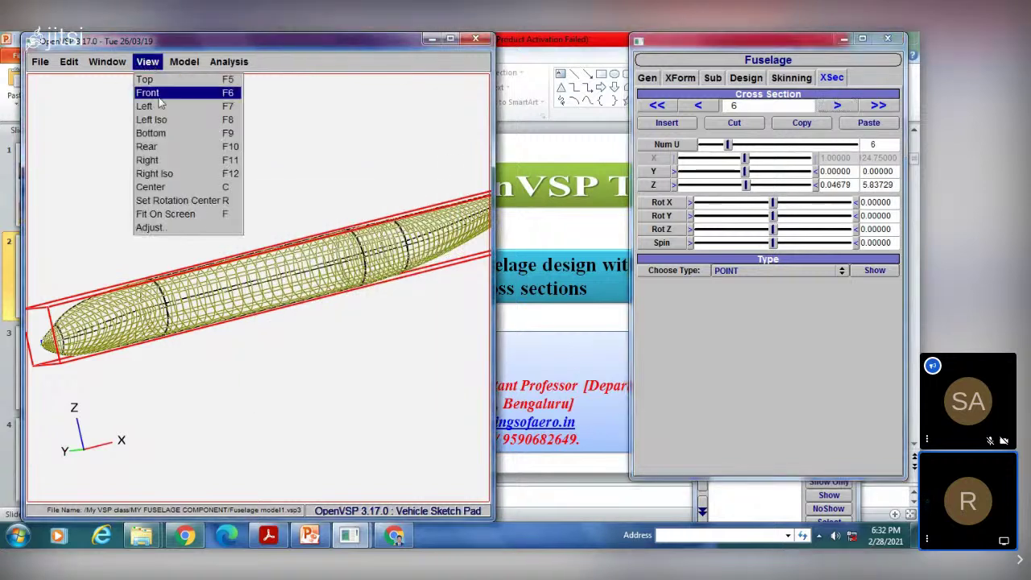
{"action": "left_click", "coordinate": [158, 96]}
{"action": "left_click", "coordinate": [152, 67]}
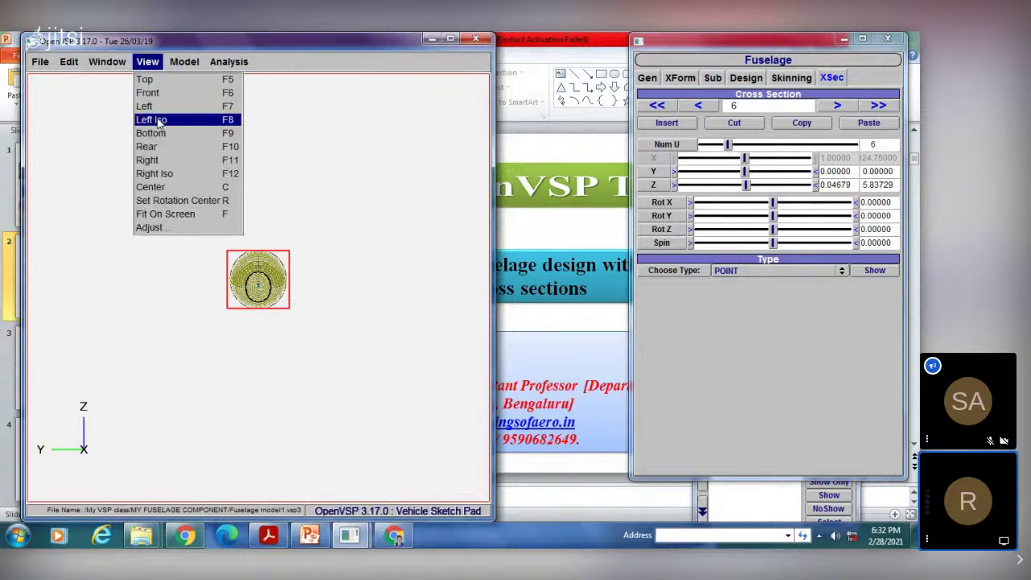
{"action": "left_click", "coordinate": [157, 106]}
{"action": "right_click_drag", "start_coordinate": [343, 231], "coordinate": [223, 223]}
{"action": "scroll", "coordinate": [242, 226], "scroll_direction": "down", "scroll_amount": 2}
{"action": "scroll", "coordinate": [237, 223], "scroll_direction": "up", "scroll_amount": 2}
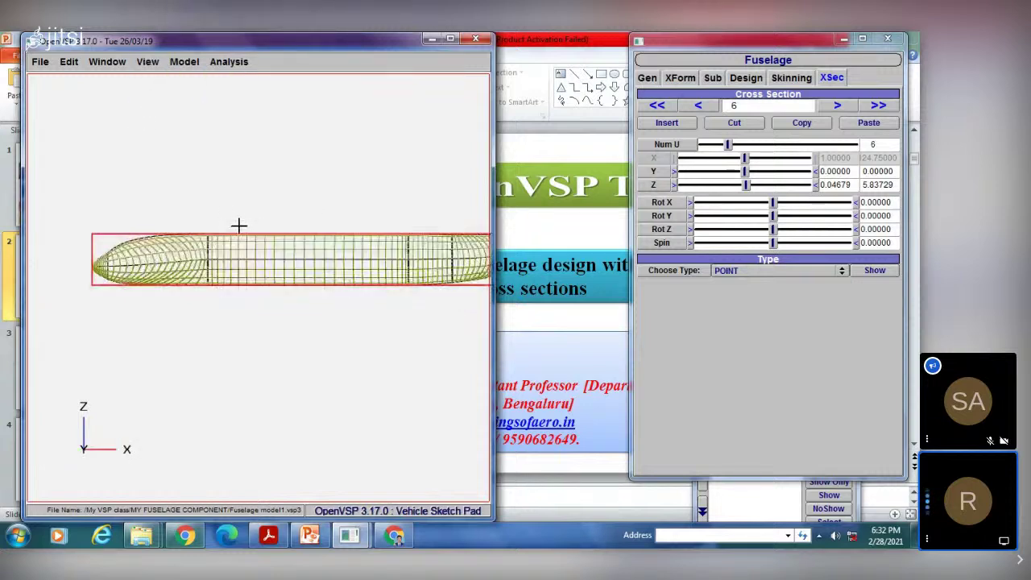
{"action": "scroll", "coordinate": [233, 223], "scroll_direction": "down", "scroll_amount": 1}
{"action": "right_click_drag", "start_coordinate": [359, 249], "coordinate": [296, 229]}
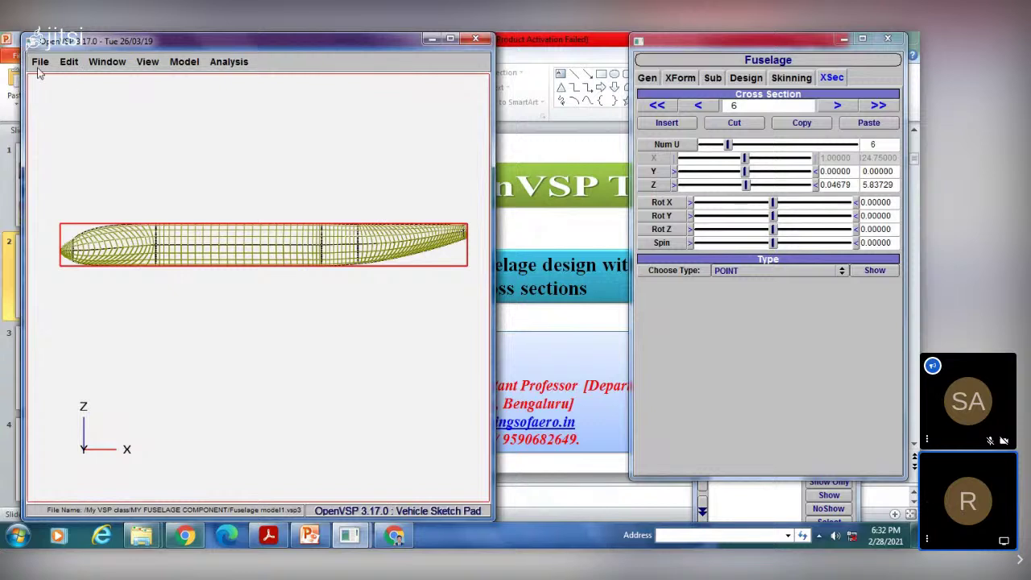
{"action": "scroll", "coordinate": [232, 246], "scroll_direction": "down", "scroll_amount": 3}
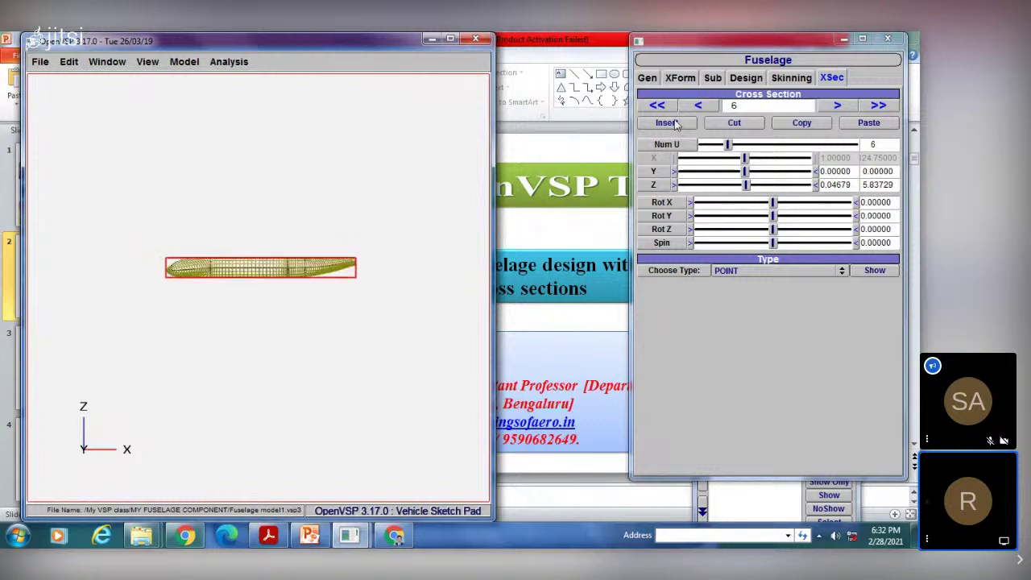
Review the fuselage's general, sub-surface and design settings.
{"action": "left_click", "coordinate": [646, 79]}
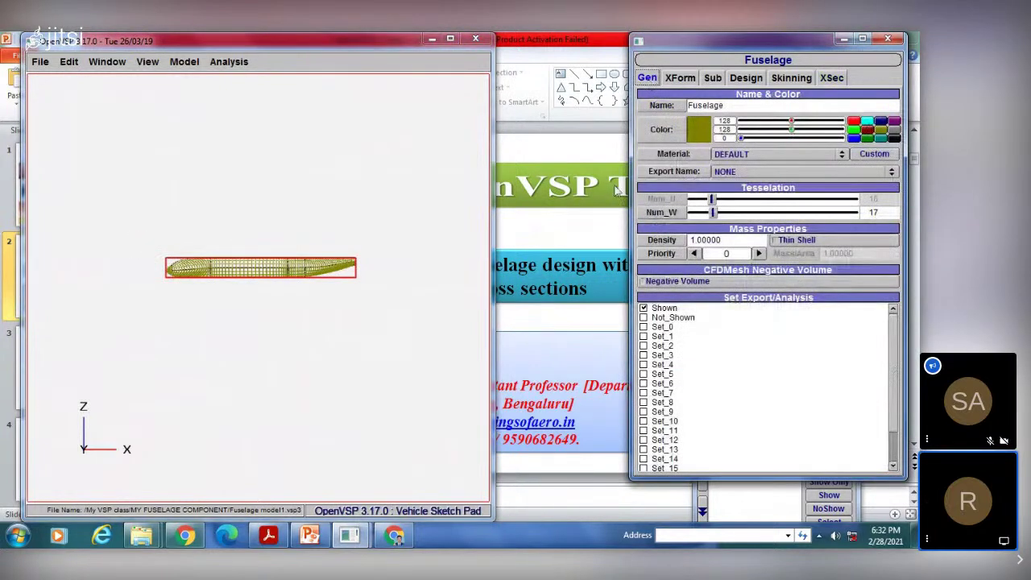
{"action": "left_click", "coordinate": [710, 78]}
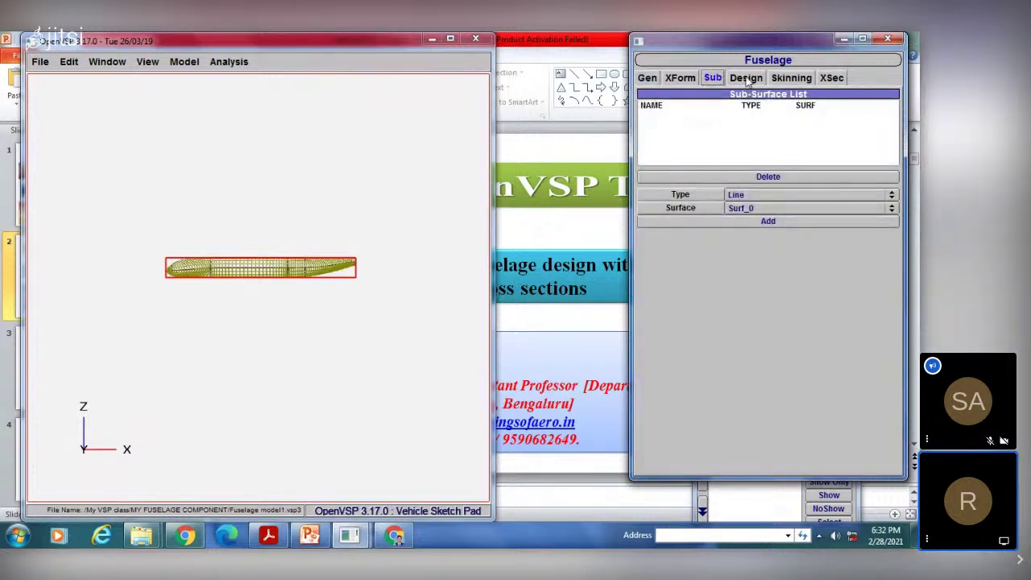
{"action": "left_click", "coordinate": [747, 78]}
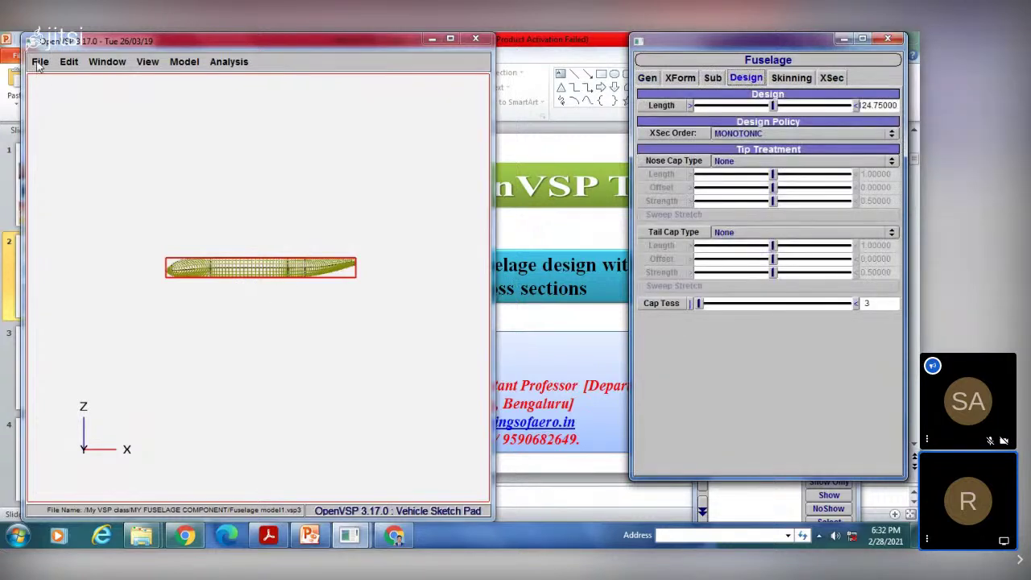
{"action": "scroll", "coordinate": [350, 349], "scroll_direction": "down", "scroll_amount": 3}
{"action": "scroll", "coordinate": [303, 294], "scroll_direction": "up", "scroll_amount": 5}
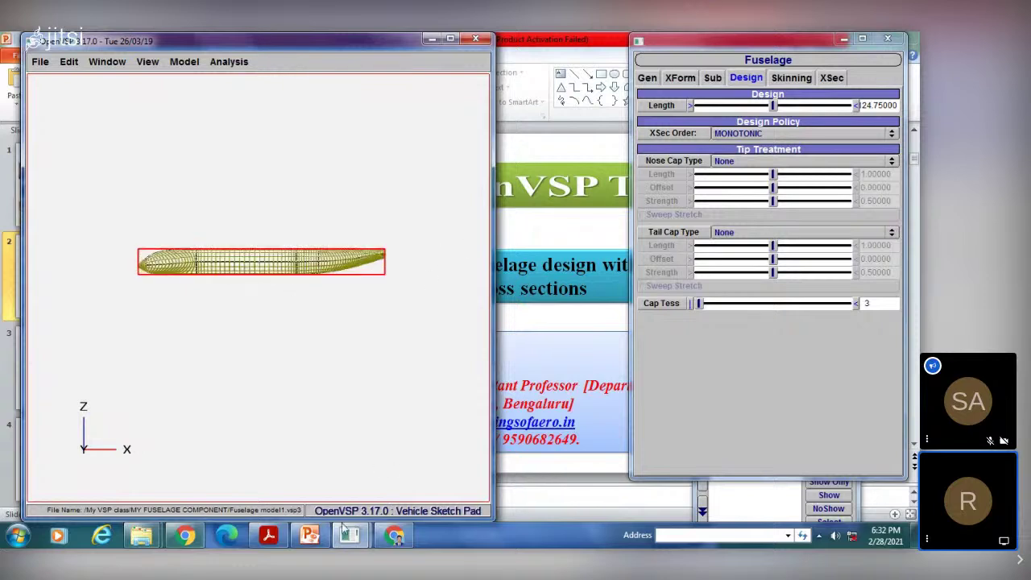
Move the fuselage settings aside to uncover the Geom Browser and display the fuselage surface shaded.
{"action": "left_click", "coordinate": [423, 469]}
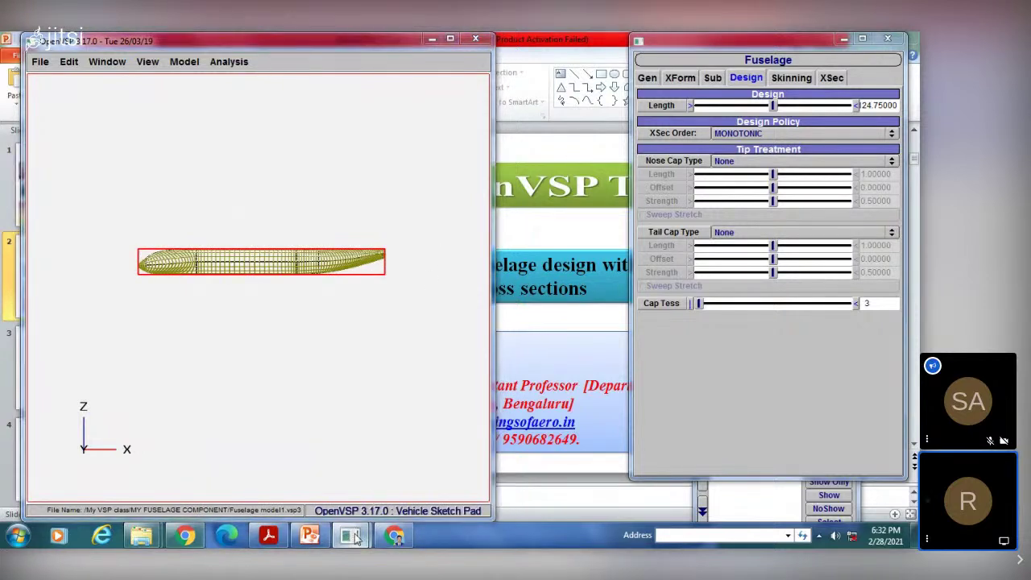
{"action": "left_click", "coordinate": [326, 450]}
{"action": "left_click", "coordinate": [509, 158]}
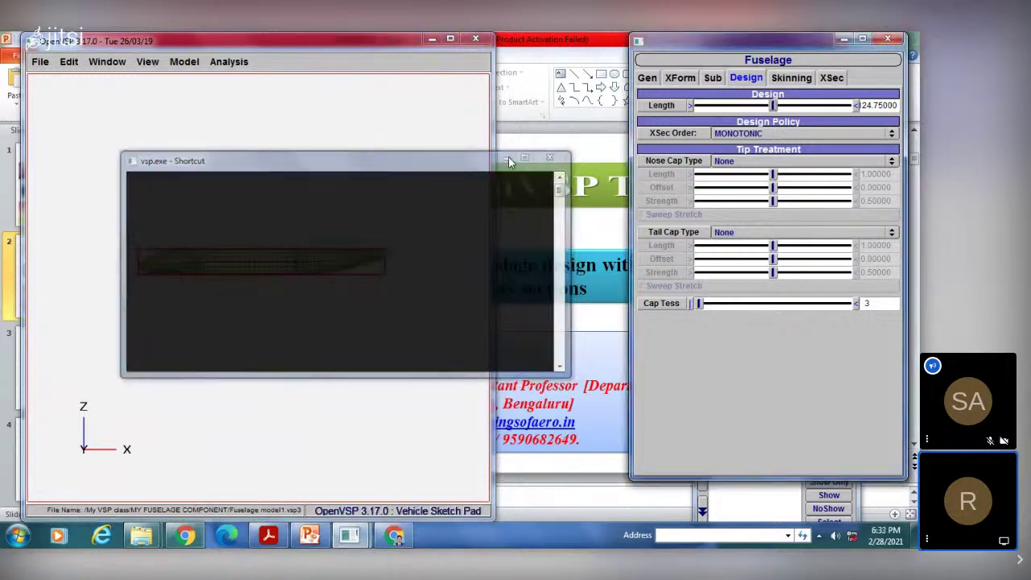
{"action": "left_click_drag", "start_coordinate": [779, 51], "coordinate": [545, 79]}
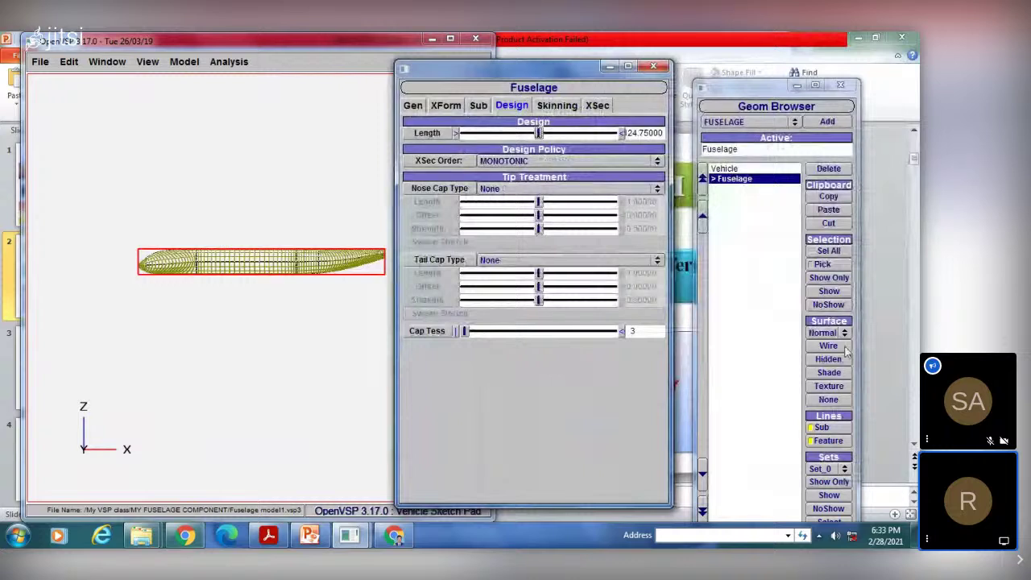
{"action": "left_click", "coordinate": [829, 372]}
Examine the shaded fuselage from several angles, from the nose to the tail.
{"action": "left_click_drag", "start_coordinate": [145, 248], "coordinate": [372, 272]}
{"action": "left_click_drag", "start_coordinate": [163, 256], "coordinate": [196, 315]}
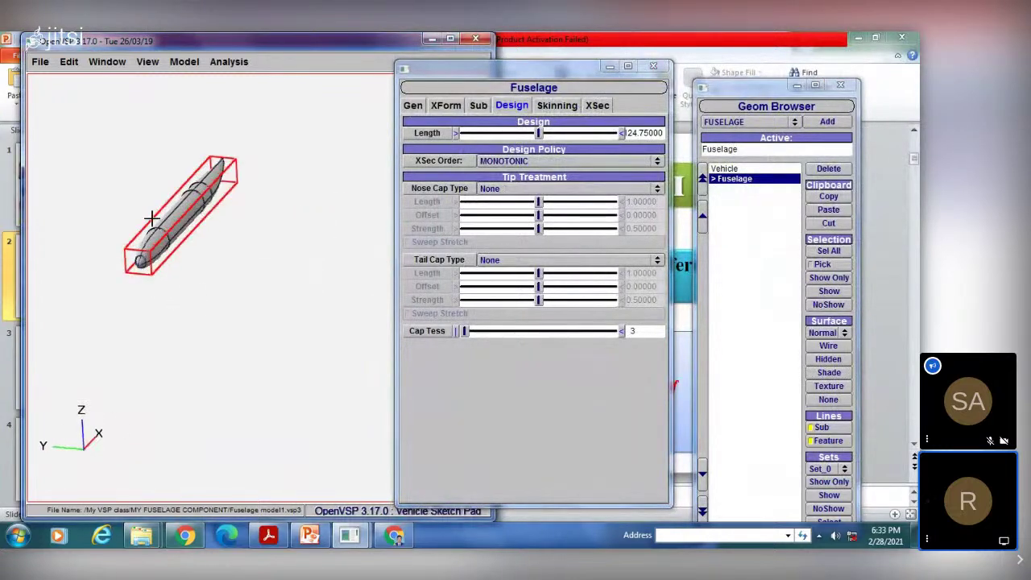
{"action": "scroll", "coordinate": [153, 224], "scroll_direction": "up", "scroll_amount": 3}
{"action": "right_click_drag", "start_coordinate": [157, 231], "coordinate": [288, 309]}
{"action": "scroll", "coordinate": [287, 308], "scroll_direction": "up", "scroll_amount": 3}
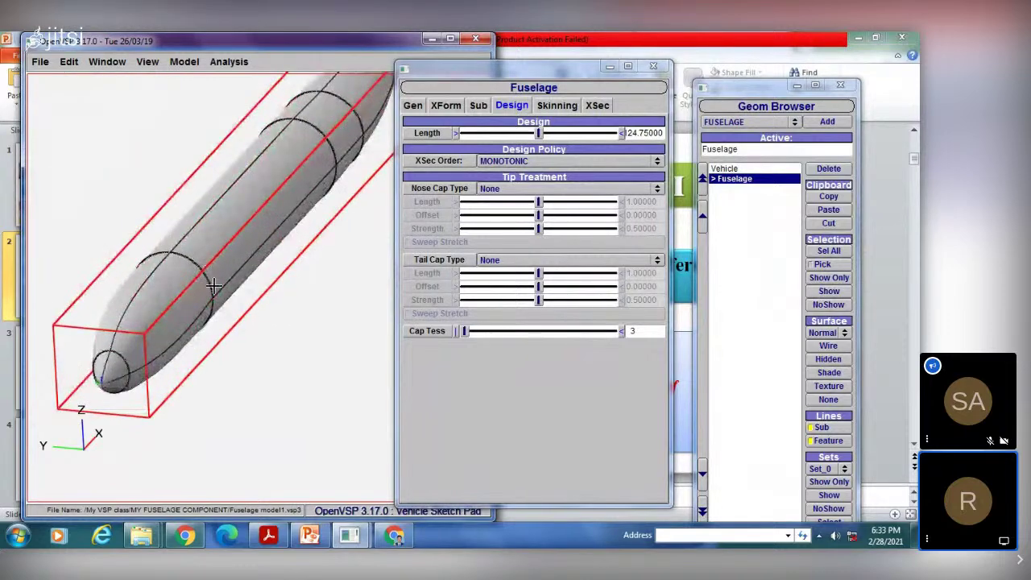
{"action": "scroll", "coordinate": [211, 281], "scroll_direction": "down", "scroll_amount": 3}
{"action": "left_click_drag", "start_coordinate": [207, 277], "coordinate": [166, 253]}
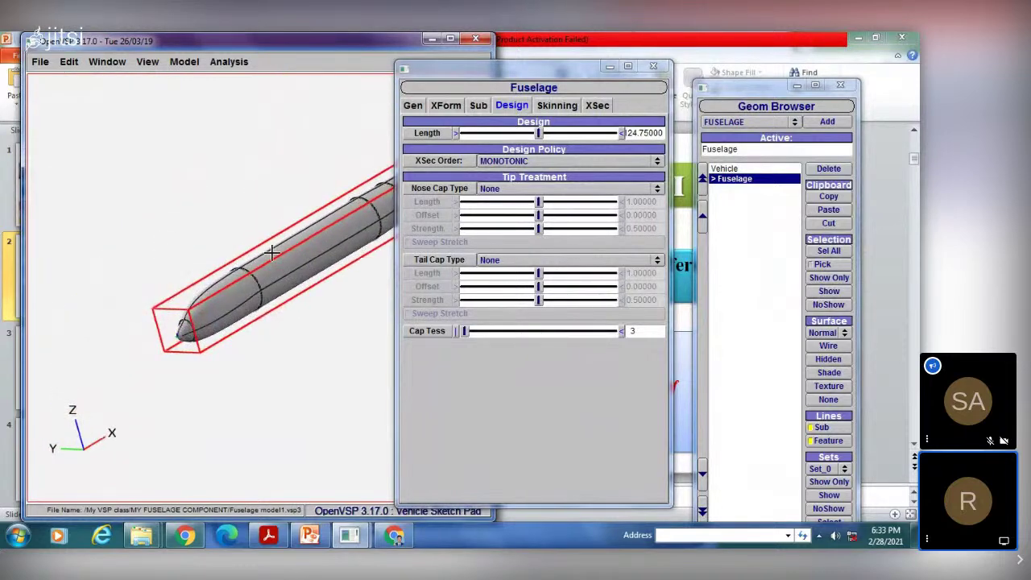
{"action": "left_click_drag", "start_coordinate": [272, 252], "coordinate": [225, 245]}
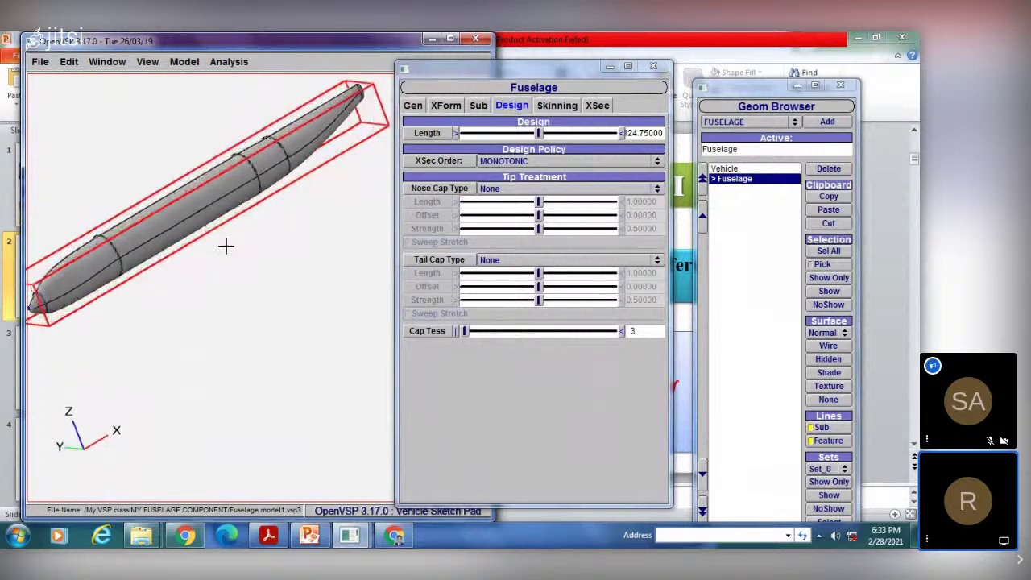
{"action": "scroll", "coordinate": [165, 244], "scroll_direction": "up", "scroll_amount": 2}
{"action": "right_click_drag", "start_coordinate": [166, 244], "coordinate": [250, 256]}
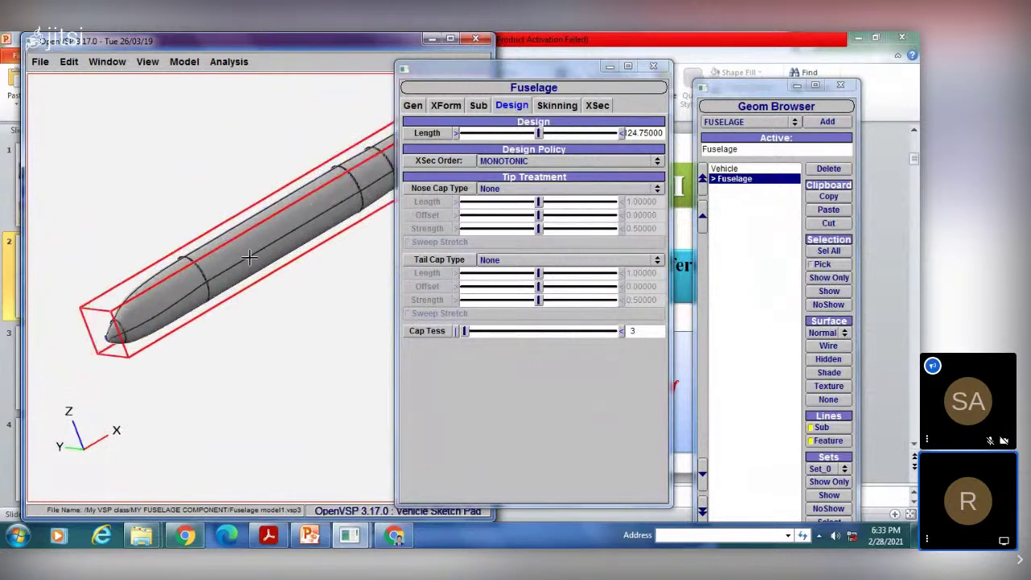
{"action": "left_click_drag", "start_coordinate": [143, 225], "coordinate": [120, 166]}
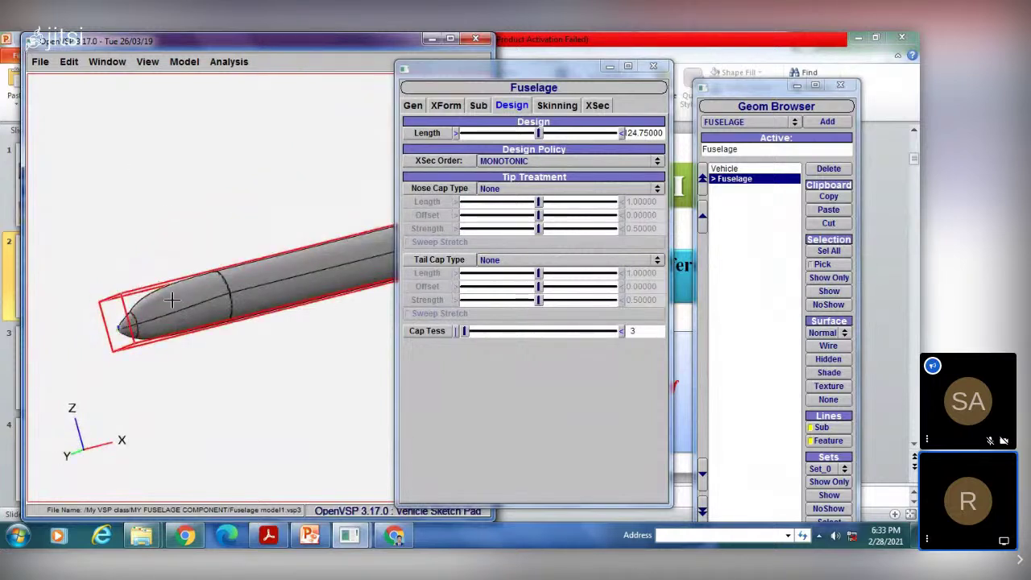
{"action": "left_click_drag", "start_coordinate": [171, 300], "coordinate": [164, 287]}
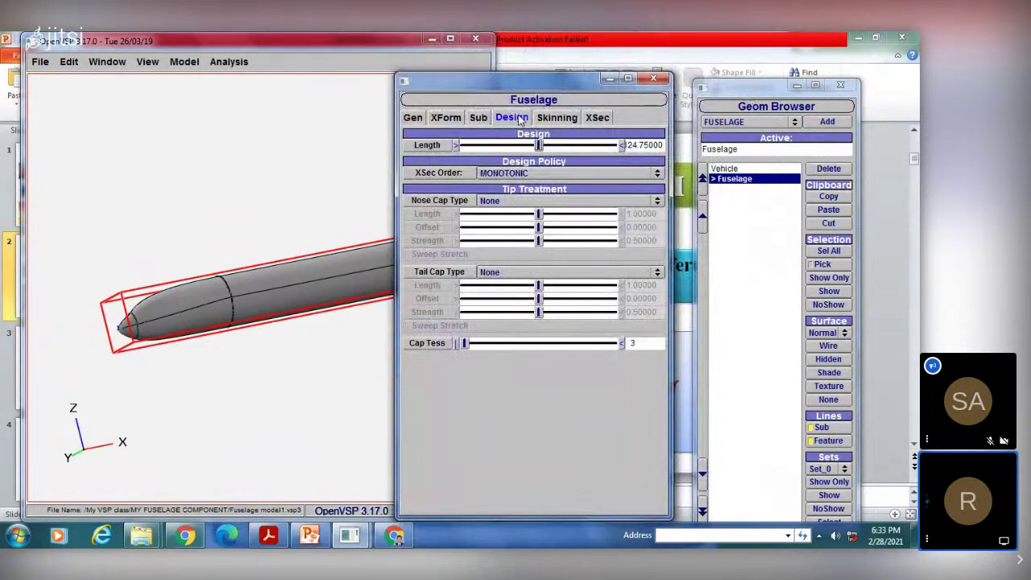
Return to the cross-section settings, clear the model view and go back from cross section 6 to 1.
{"action": "left_click", "coordinate": [564, 121]}
{"action": "left_click", "coordinate": [601, 118]}
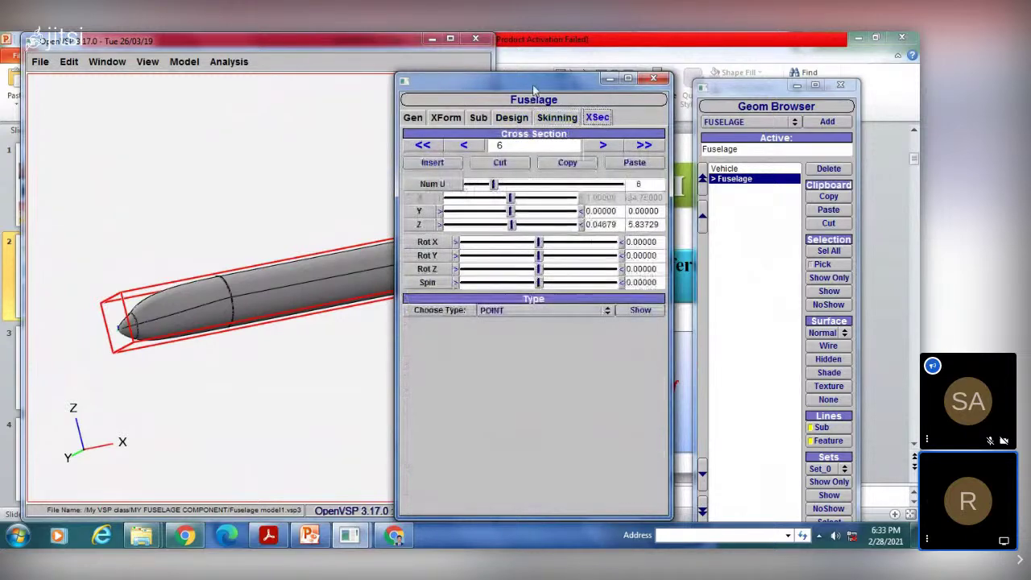
{"action": "left_click_drag", "start_coordinate": [534, 87], "coordinate": [667, 81]}
{"action": "left_click_drag", "start_coordinate": [343, 218], "coordinate": [463, 239]}
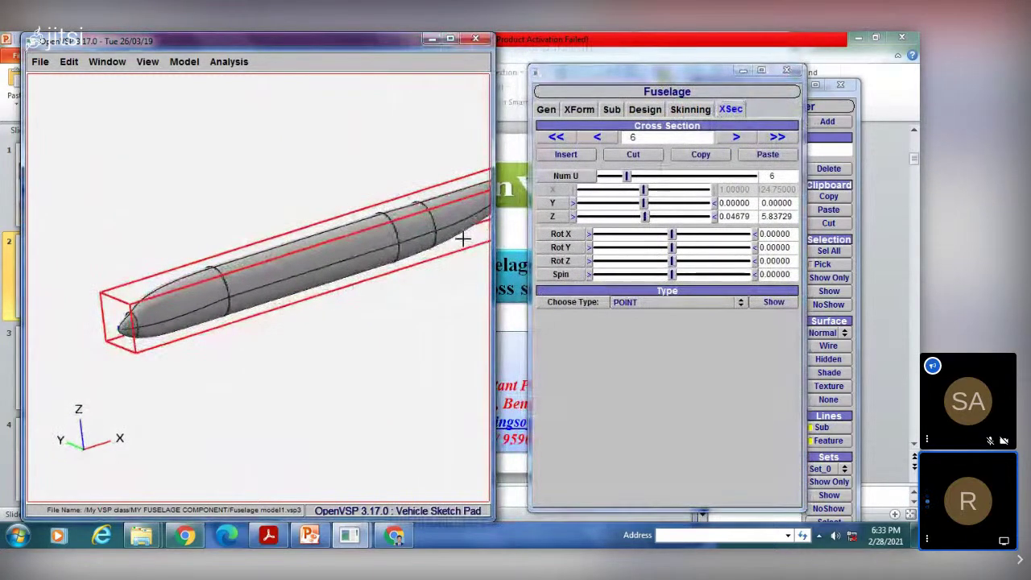
{"action": "left_click", "coordinate": [745, 142]}
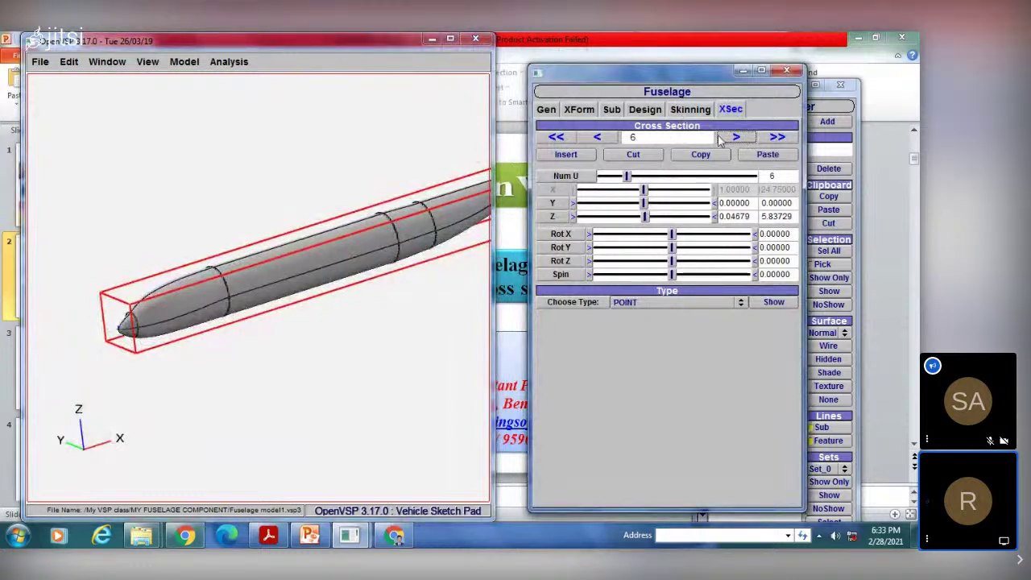
{"action": "left_click", "coordinate": [596, 138]}
{"action": "left_click", "coordinate": [597, 138]}
{"action": "left_click", "coordinate": [597, 137]}
{"action": "left_click", "coordinate": [597, 137]}
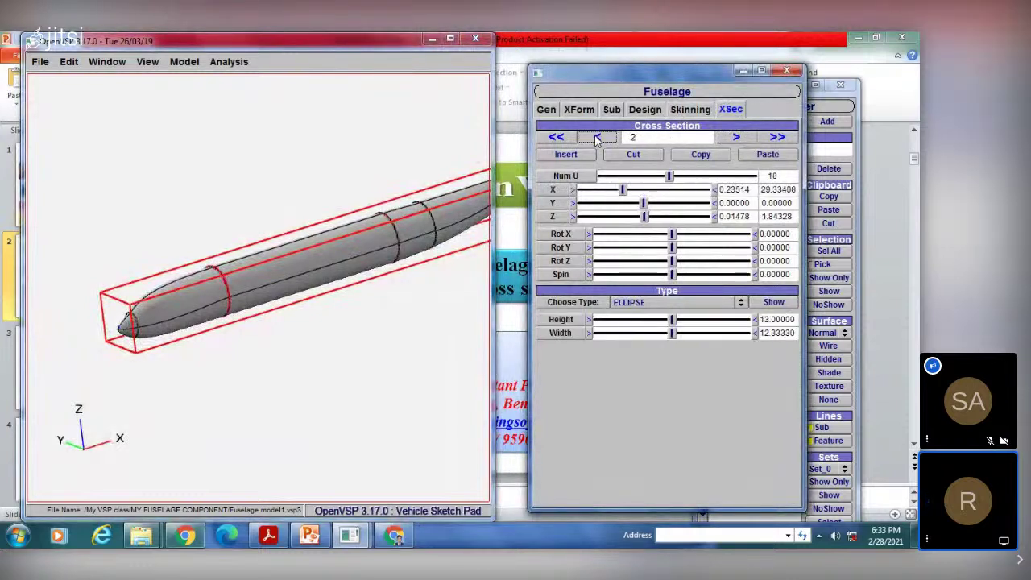
{"action": "left_click", "coordinate": [597, 137]}
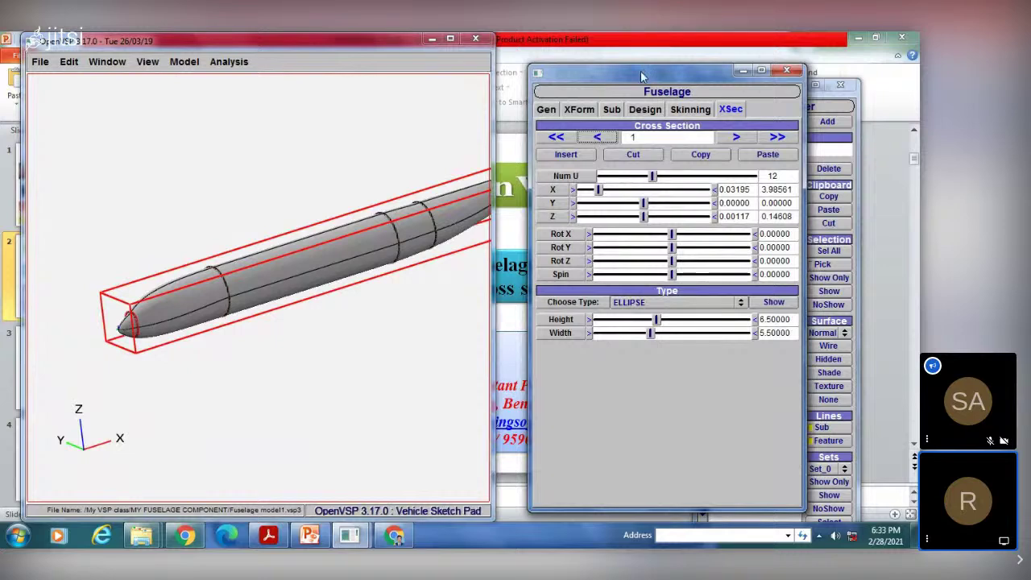
Display the fuselage as wireframe and set cross section 1's Num U to 17.
{"action": "left_click_drag", "start_coordinate": [641, 77], "coordinate": [674, 75]}
{"action": "left_click", "coordinate": [827, 346]}
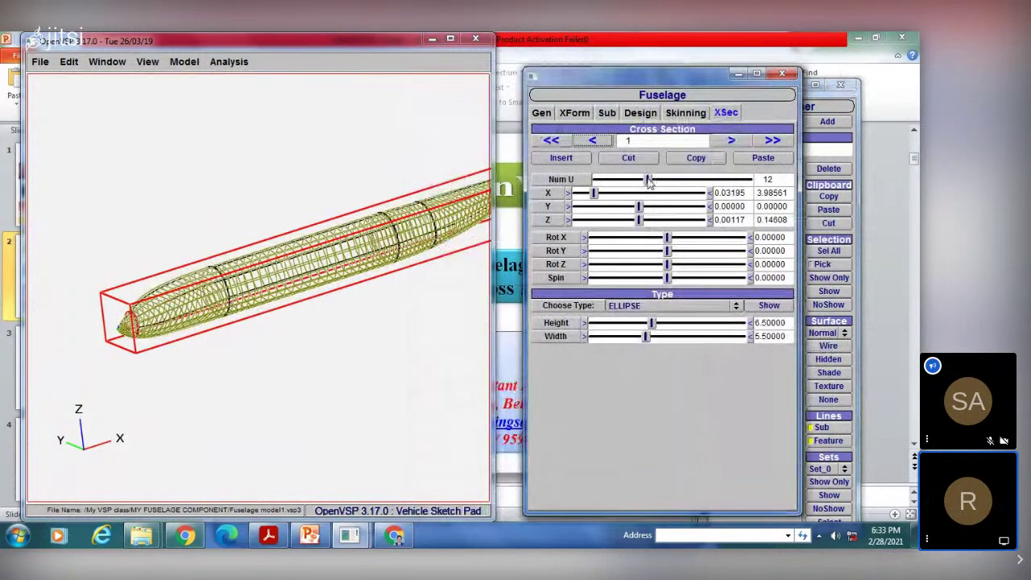
{"action": "left_click_drag", "start_coordinate": [649, 181], "coordinate": [673, 181]}
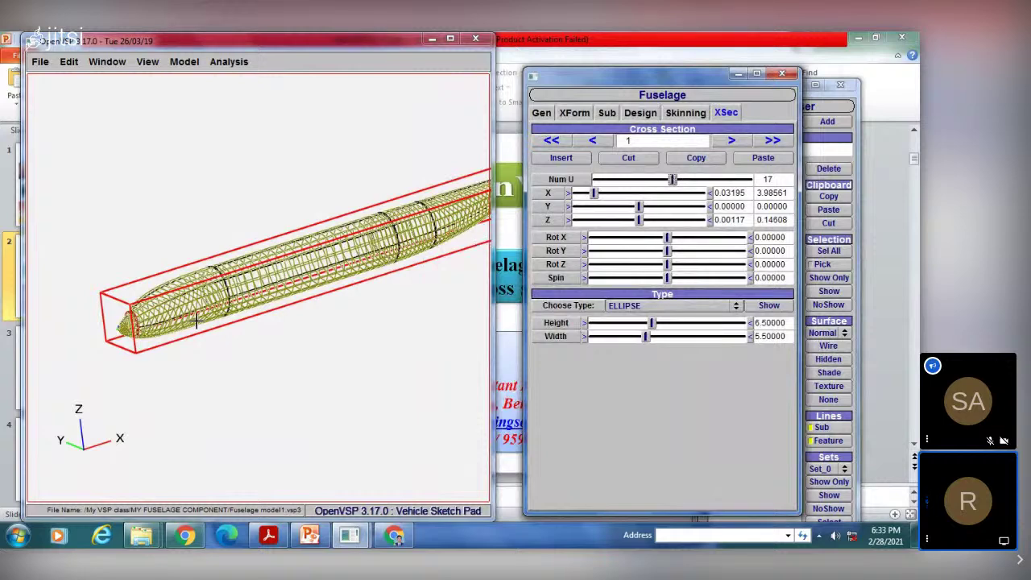
{"action": "left_click", "coordinate": [686, 114]}
{"action": "left_click", "coordinate": [725, 114]}
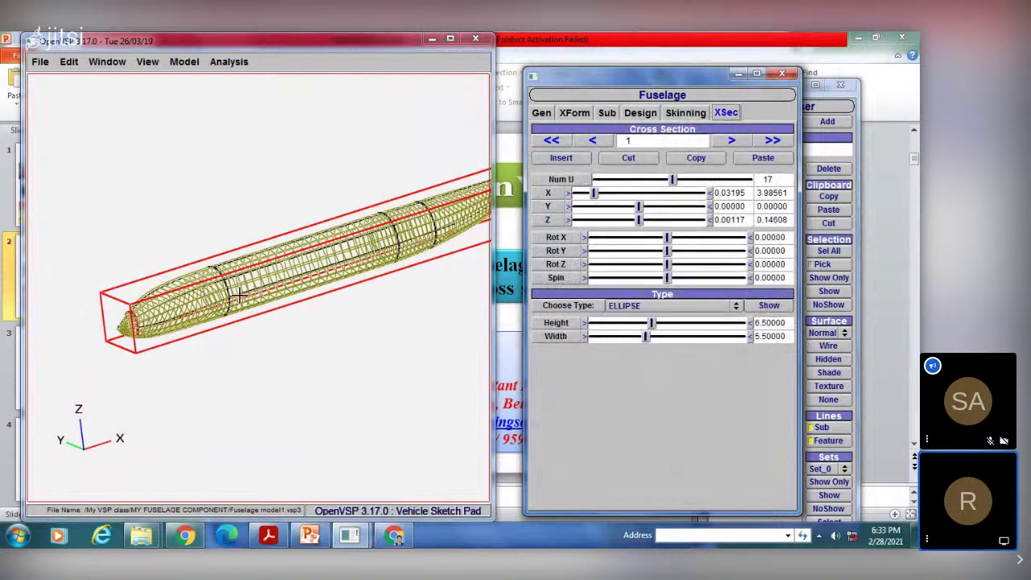
{"action": "scroll", "coordinate": [239, 296], "scroll_direction": "up", "scroll_amount": 8}
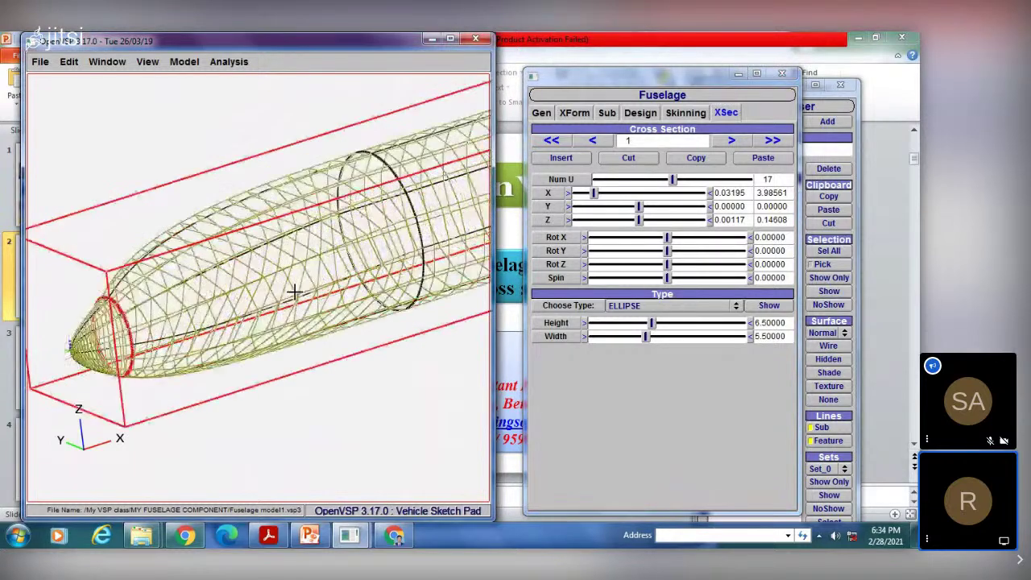
{"action": "scroll", "coordinate": [196, 290], "scroll_direction": "down", "scroll_amount": 5}
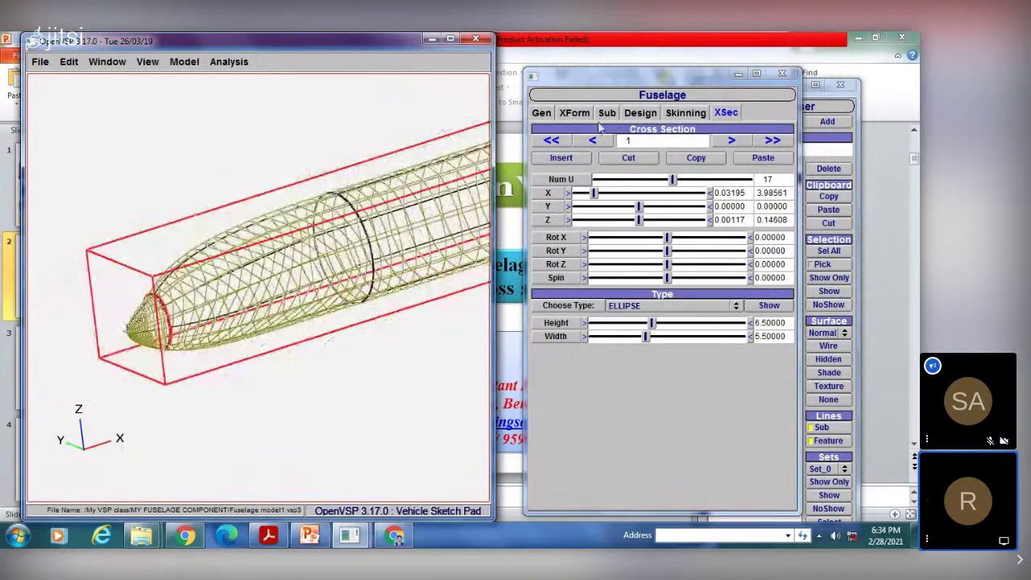
{"action": "scroll", "coordinate": [412, 190], "scroll_direction": "down", "scroll_amount": 6}
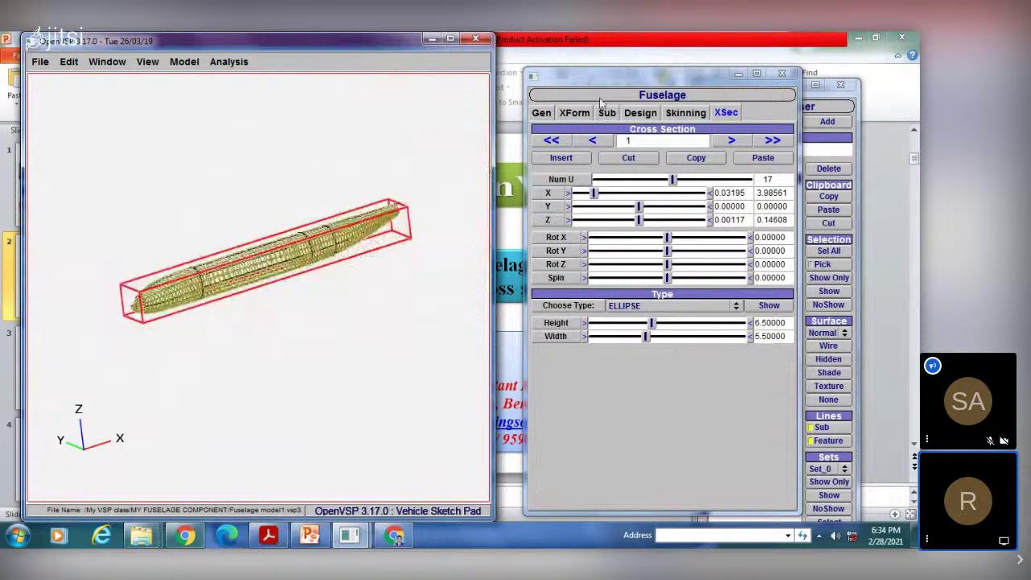
Set the fuselage's overall design length to 134.75.
{"action": "left_click", "coordinate": [541, 115]}
{"action": "left_click", "coordinate": [575, 113]}
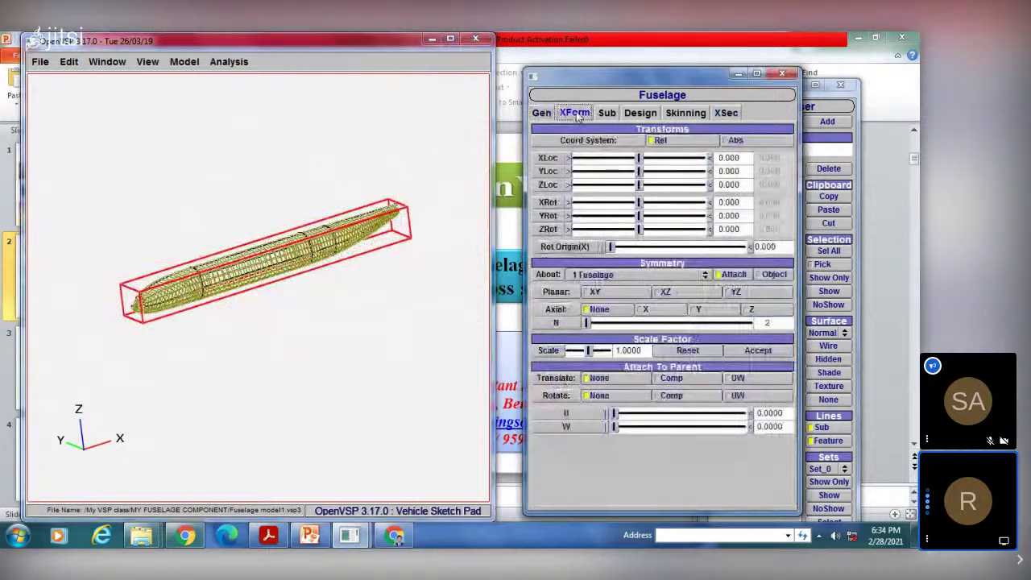
{"action": "left_click", "coordinate": [641, 113]}
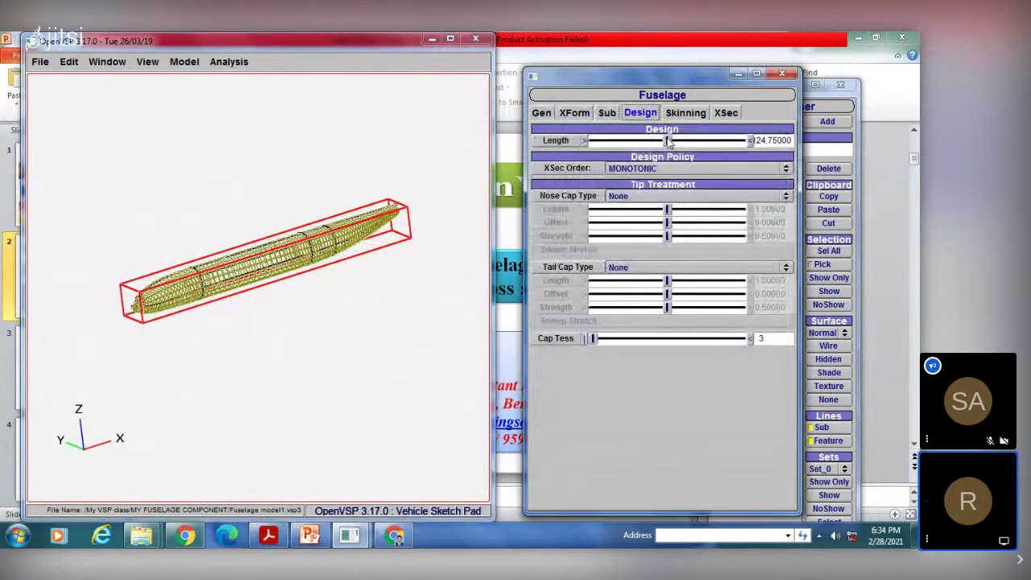
{"action": "left_click_drag", "start_coordinate": [681, 140], "coordinate": [761, 120]}
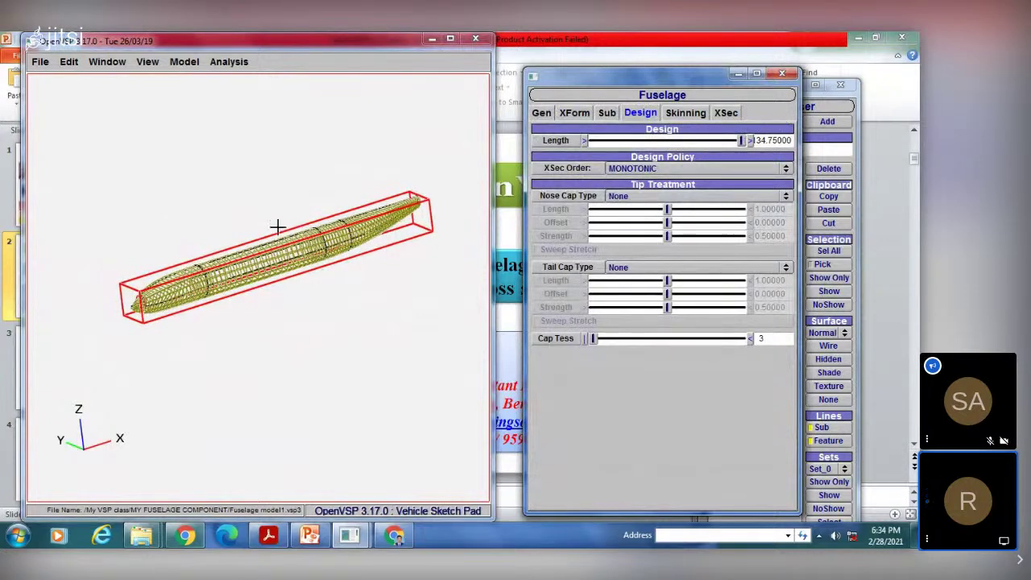
{"action": "scroll", "coordinate": [277, 227], "scroll_direction": "up", "scroll_amount": 5}
{"action": "left_click_drag", "start_coordinate": [450, 193], "coordinate": [457, 212]}
Try the ROUNDED_RECTANGLE type on cross section 1 and settle on CIRCLE instead.
{"action": "left_click", "coordinate": [726, 113]}
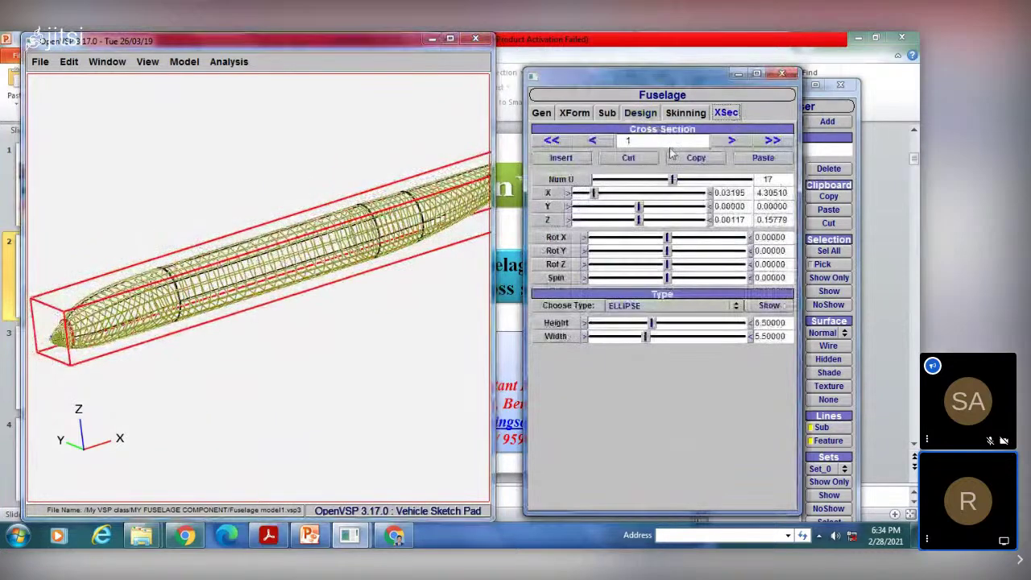
{"action": "left_click", "coordinate": [656, 306]}
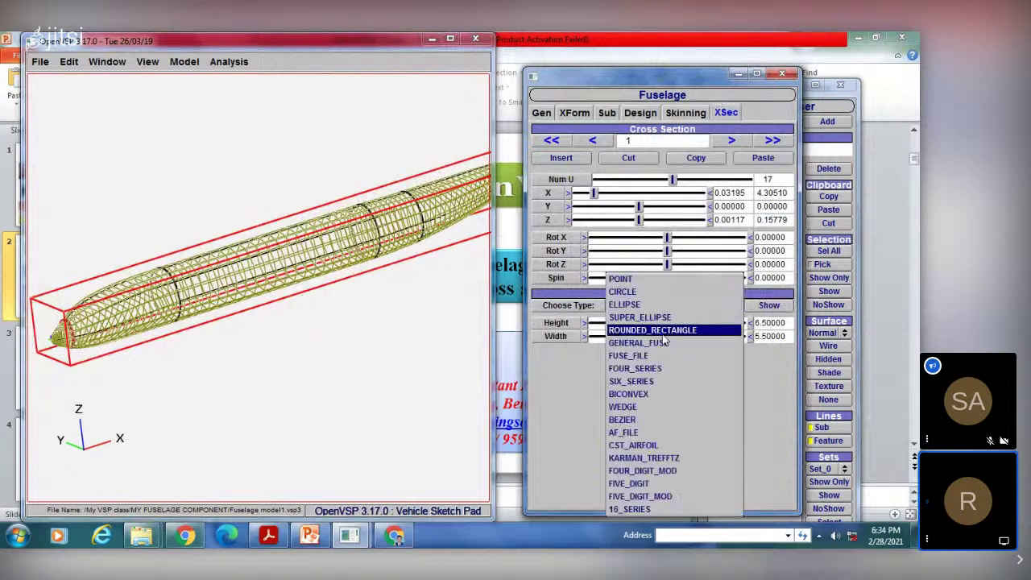
{"action": "left_click", "coordinate": [575, 341]}
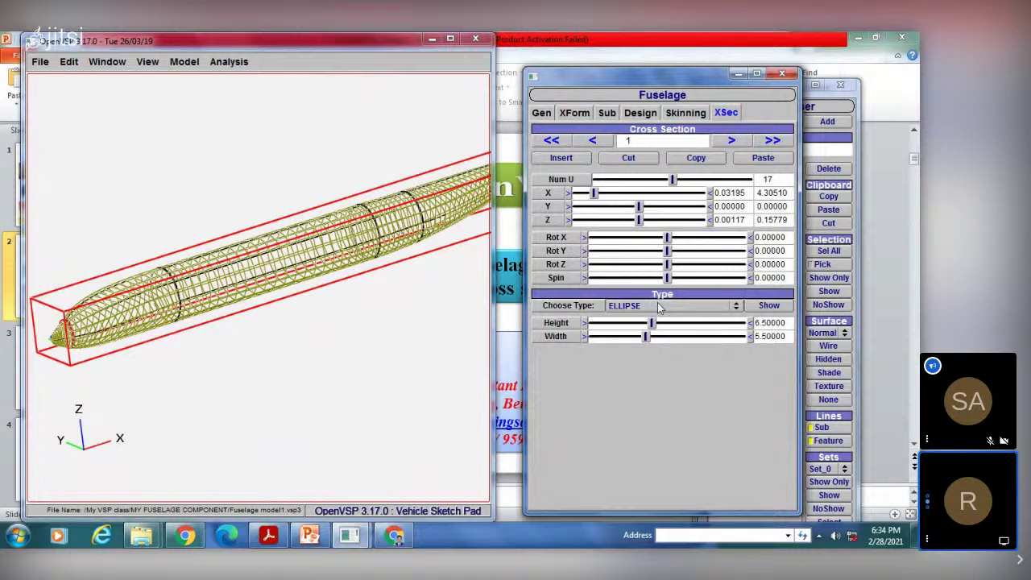
{"action": "left_click", "coordinate": [659, 307]}
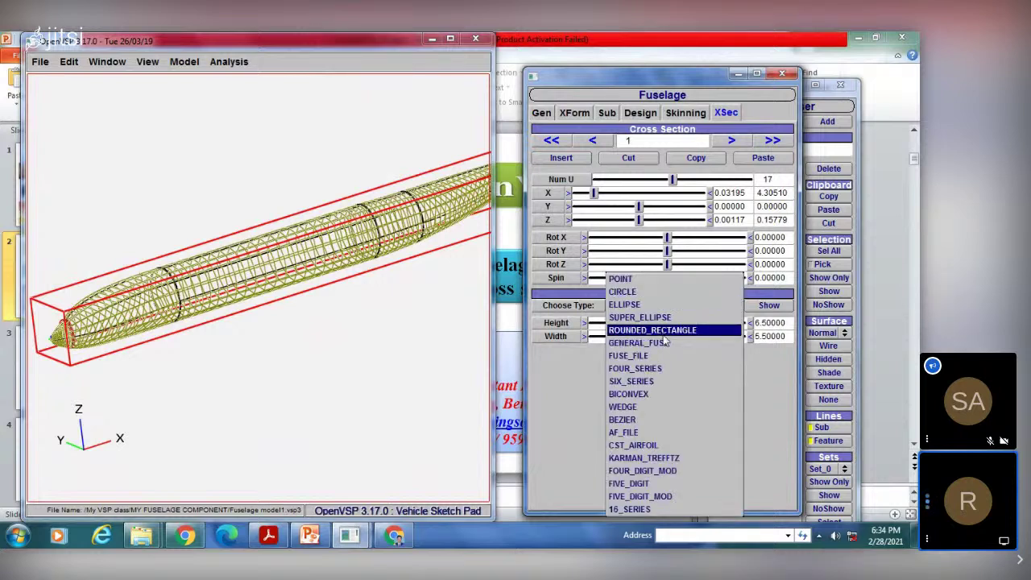
{"action": "left_click", "coordinate": [662, 333]}
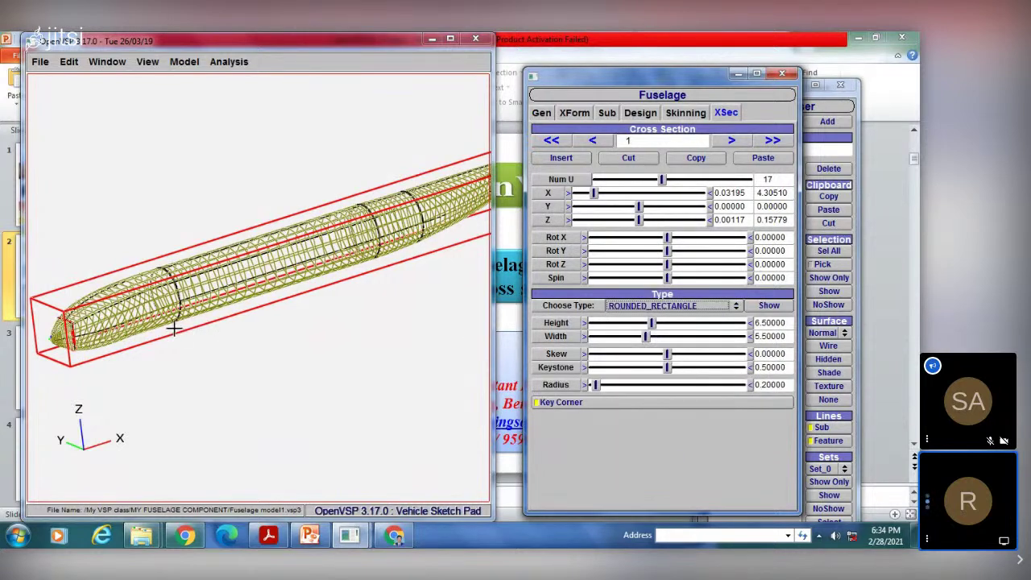
{"action": "left_click", "coordinate": [644, 312]}
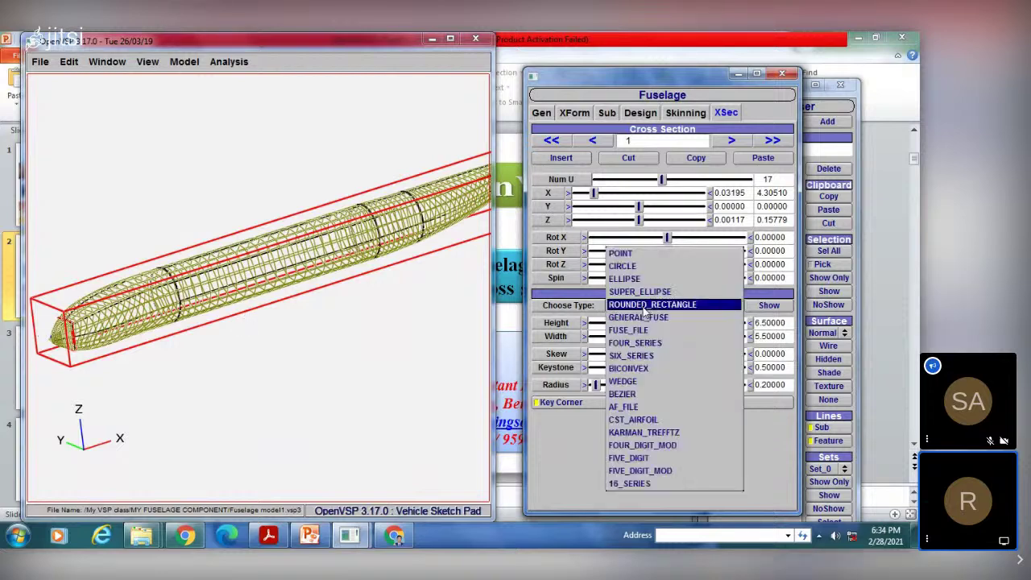
{"action": "left_click", "coordinate": [645, 276]}
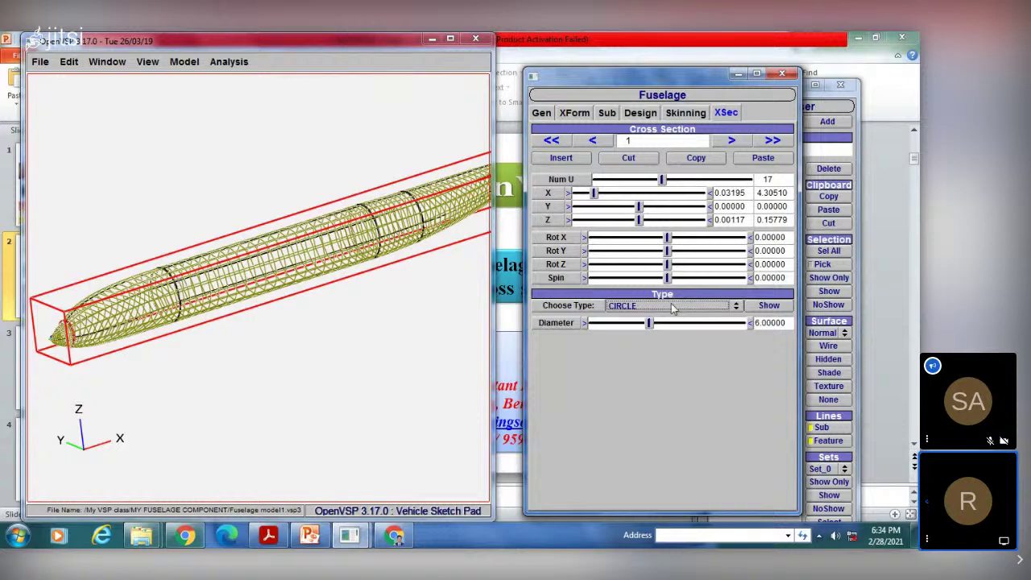
Change cross section 2 to ROUNDED_RECTANGLE and increase its corner radius to about 0.56.
{"action": "left_click", "coordinate": [730, 141]}
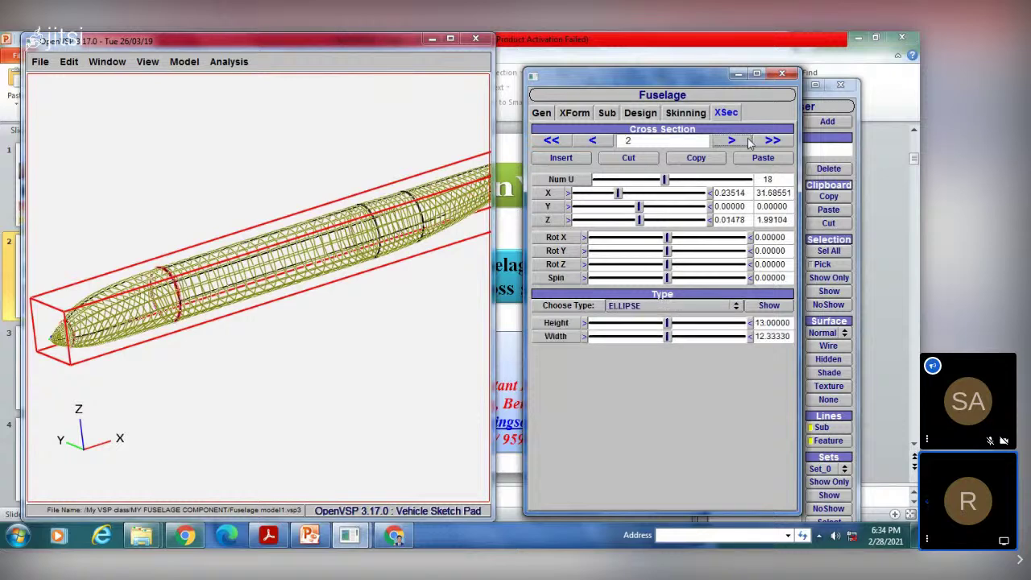
{"action": "left_click", "coordinate": [665, 307]}
{"action": "left_click", "coordinate": [661, 329]}
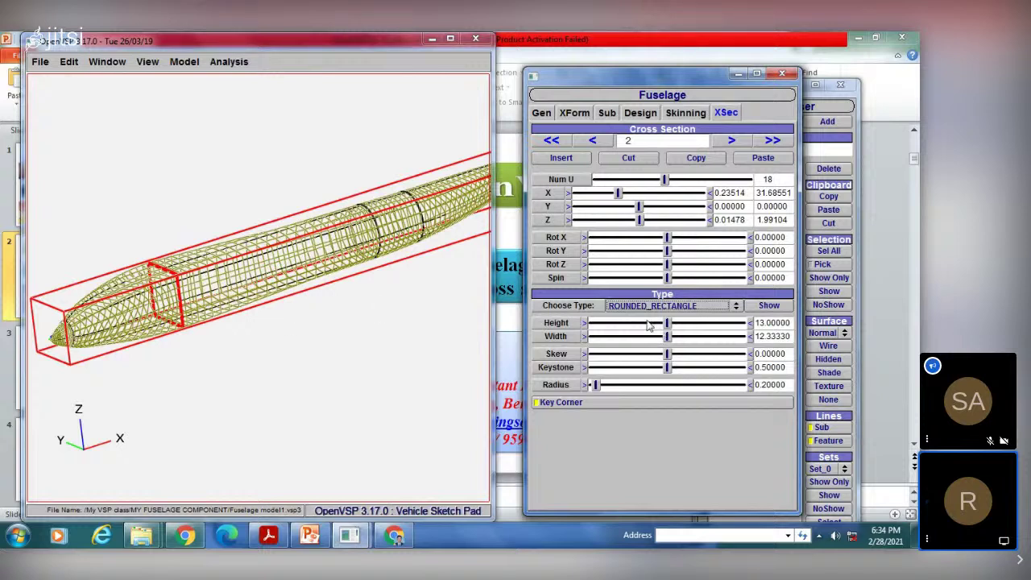
{"action": "left_click", "coordinate": [593, 385]}
{"action": "left_click_drag", "start_coordinate": [606, 388], "coordinate": [601, 386]}
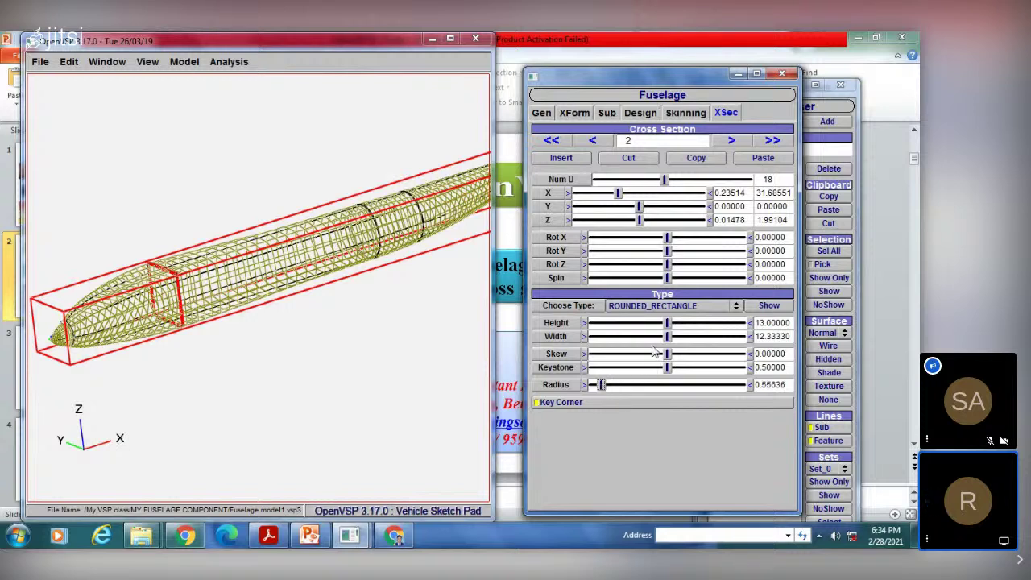
Enlarge cross section 2 to a width of about 20.61 and a height of about 17.73.
{"action": "left_click_drag", "start_coordinate": [669, 340], "coordinate": [683, 339]}
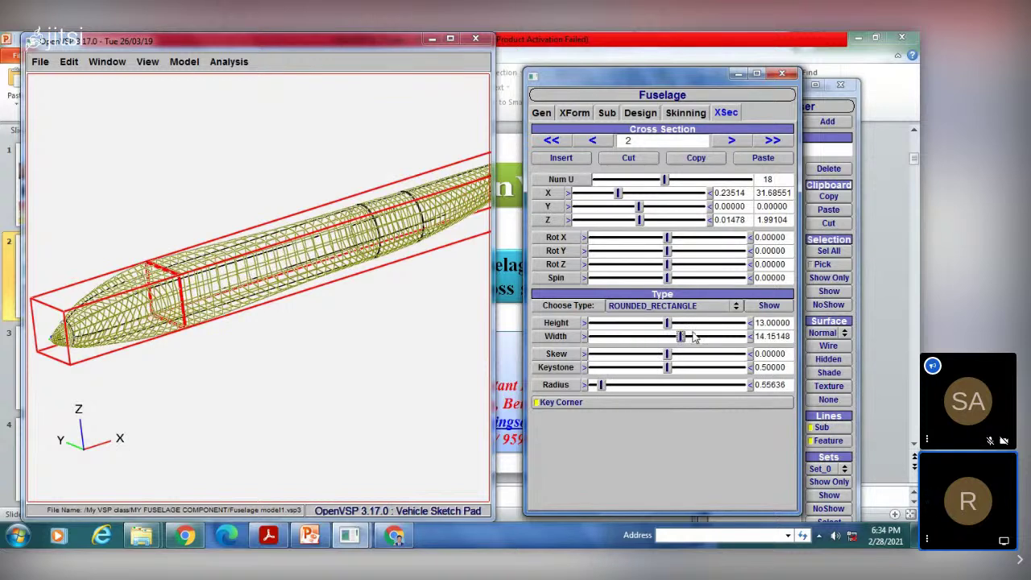
{"action": "left_click", "coordinate": [717, 336]}
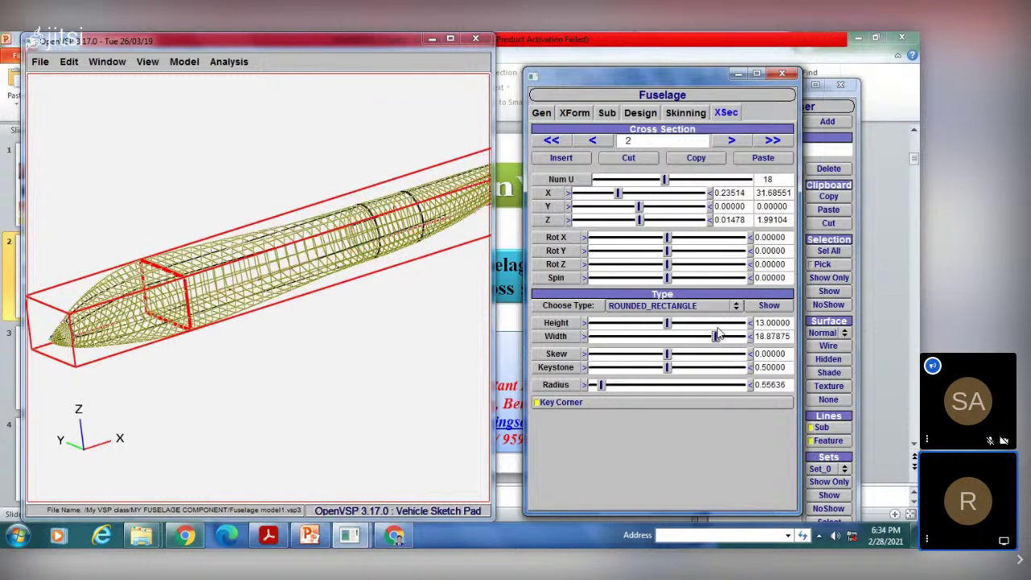
{"action": "left_click", "coordinate": [728, 336]}
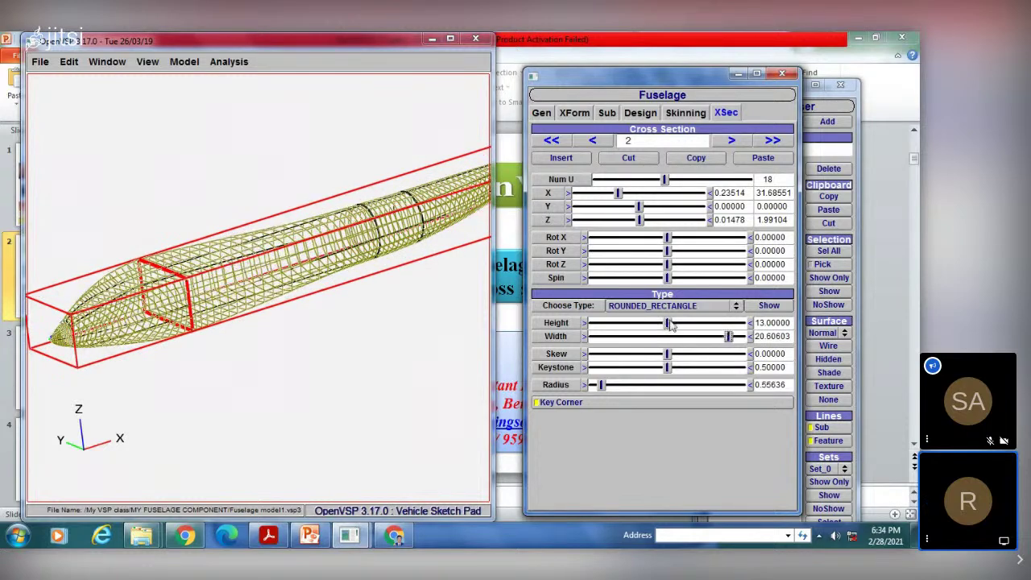
{"action": "left_click_drag", "start_coordinate": [669, 324], "coordinate": [704, 323]}
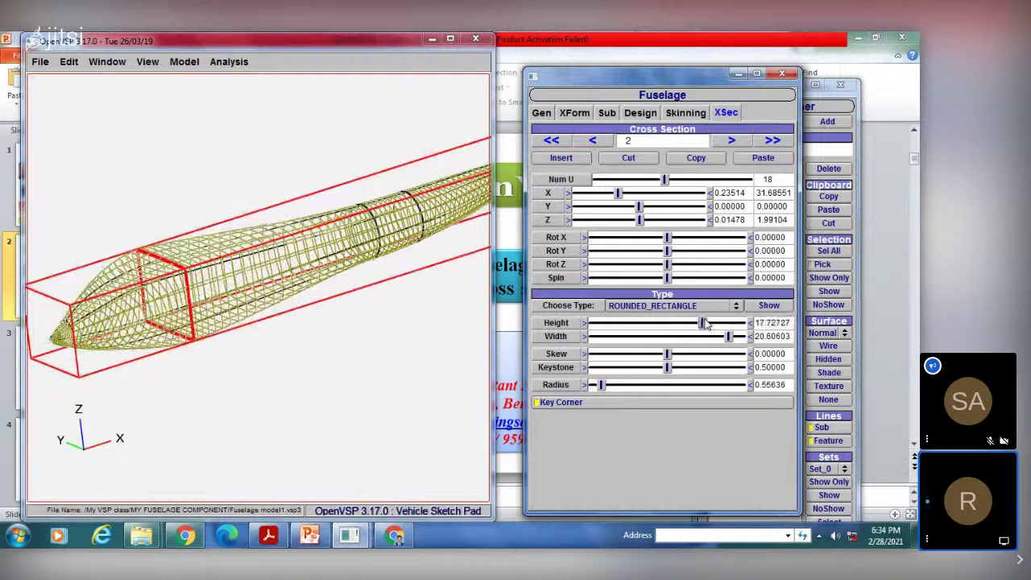
{"action": "left_click_drag", "start_coordinate": [413, 289], "coordinate": [398, 310]}
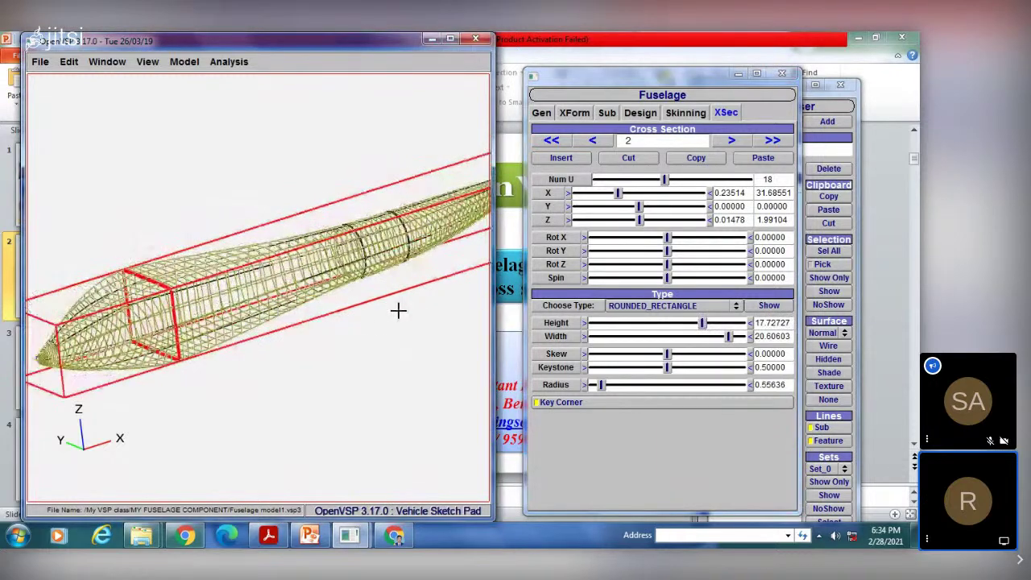
Enlarge cross section 4 to about 14.07 high and 13.97 wide, and cross section 3 to about 14.64 high and 14.06 wide.
{"action": "left_click", "coordinate": [730, 142]}
{"action": "left_click", "coordinate": [729, 141]}
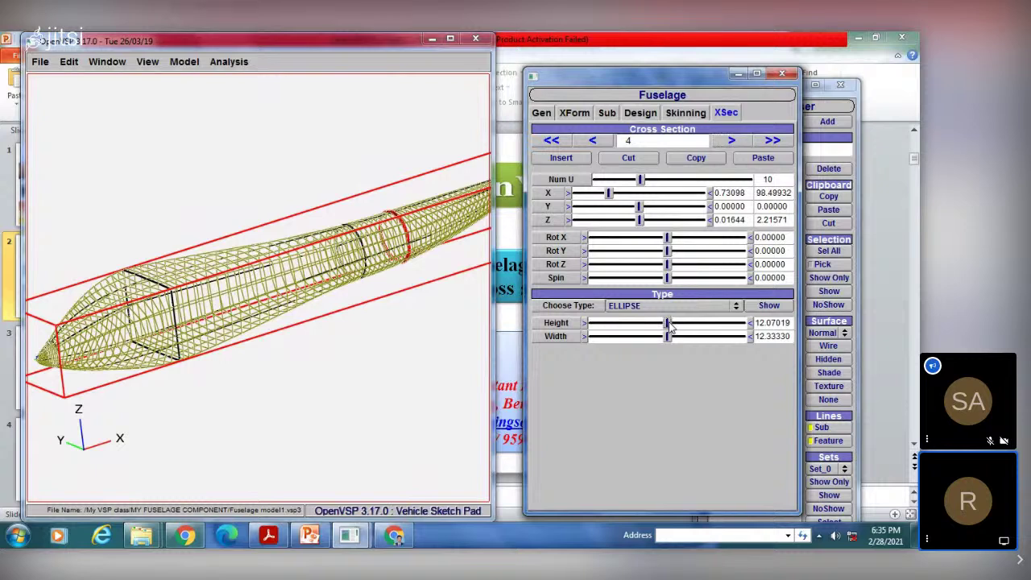
{"action": "mouse_move", "coordinate": [683, 323]}
{"action": "left_mouse_down"}
{"action": "mouse_move", "coordinate": [668, 323]}
{"action": "mouse_move", "coordinate": [682, 323]}
{"action": "mouse_move", "coordinate": [680, 337]}
{"action": "left_mouse_up"}
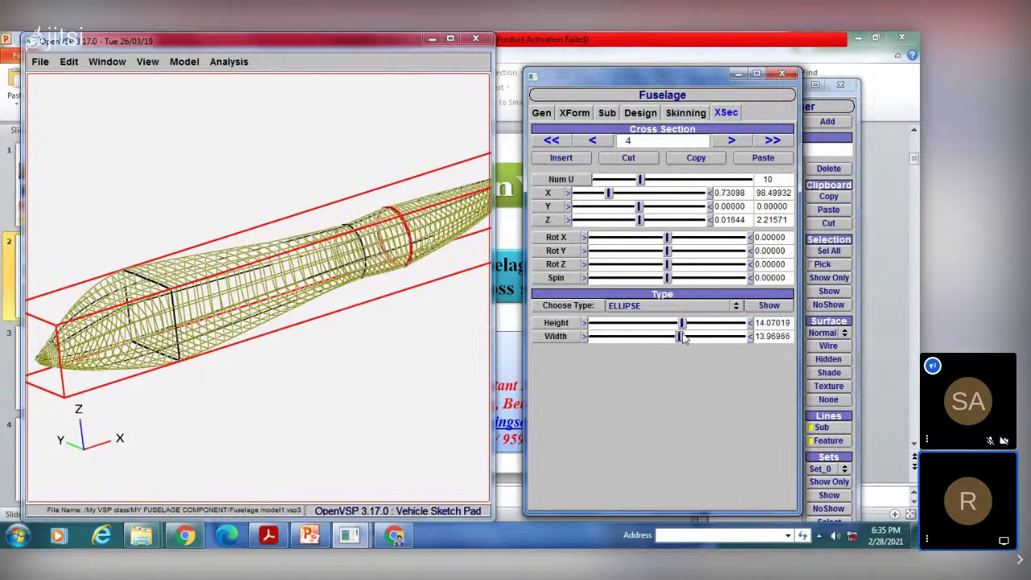
{"action": "left_click", "coordinate": [594, 141]}
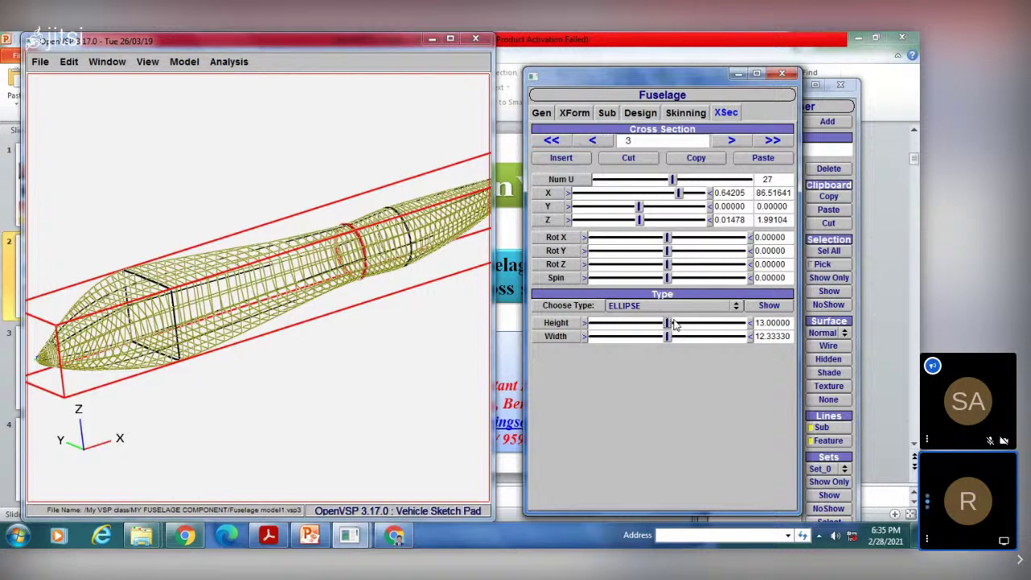
{"action": "mouse_move", "coordinate": [671, 323]}
{"action": "left_mouse_down"}
{"action": "mouse_move", "coordinate": [680, 323]}
{"action": "mouse_move", "coordinate": [678, 338]}
{"action": "left_mouse_up"}
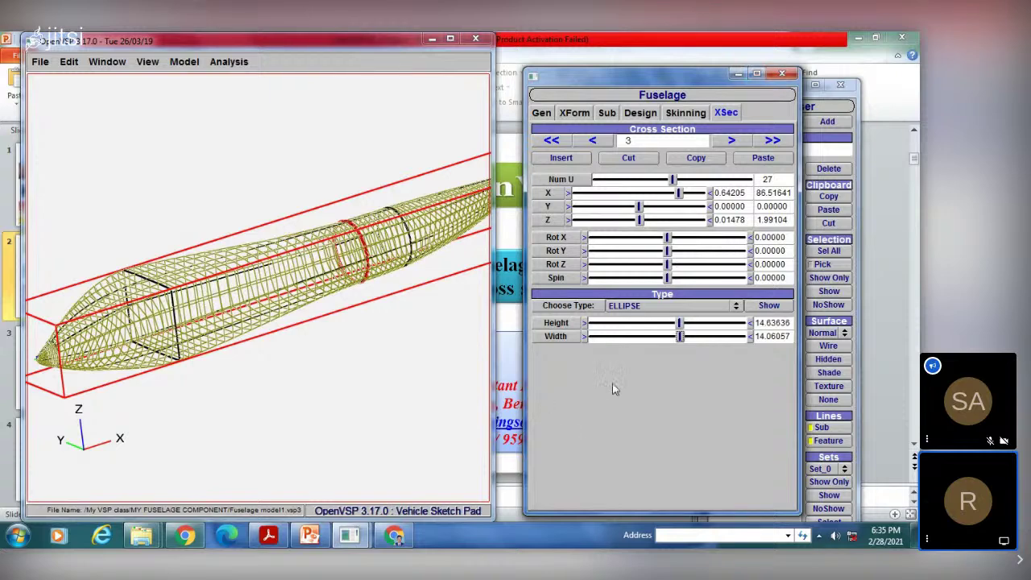
Display the fuselage as a shaded surface and reopen its cross-section settings.
{"action": "left_click", "coordinate": [781, 74]}
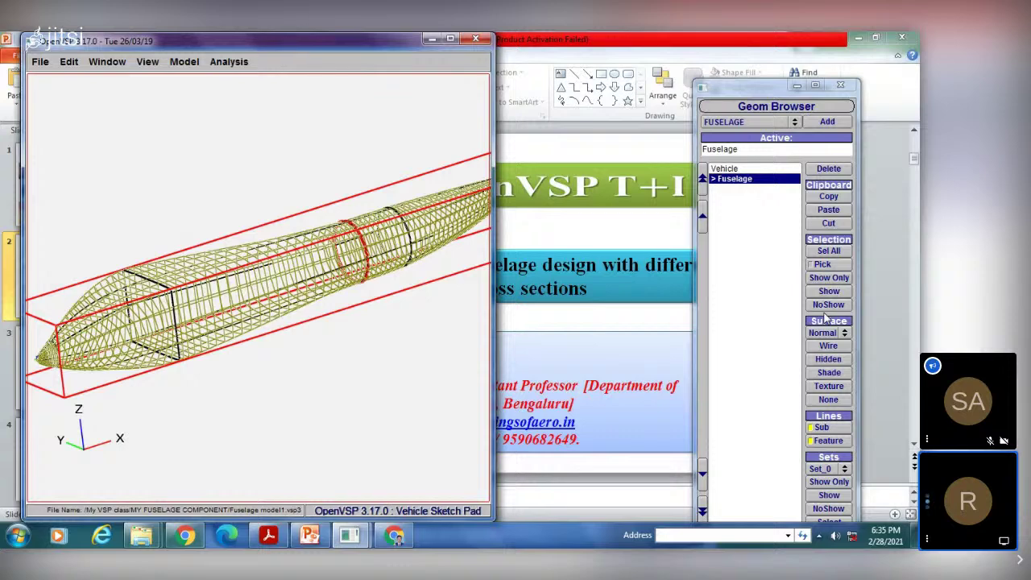
{"action": "left_click", "coordinate": [828, 372]}
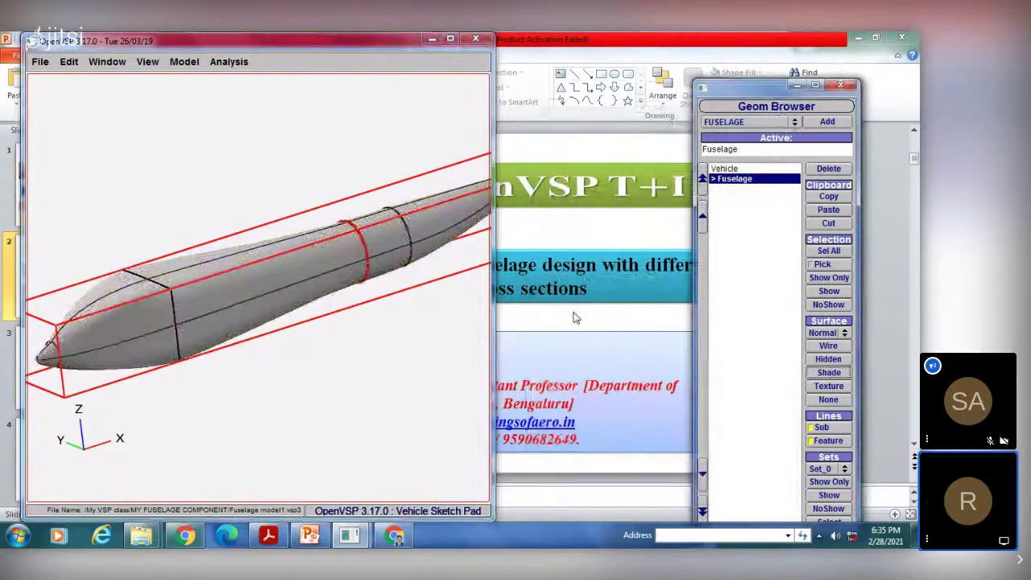
{"action": "left_click", "coordinate": [759, 315]}
{"action": "left_click_drag", "start_coordinate": [351, 343], "coordinate": [221, 339]}
{"action": "double_click", "coordinate": [740, 179]}
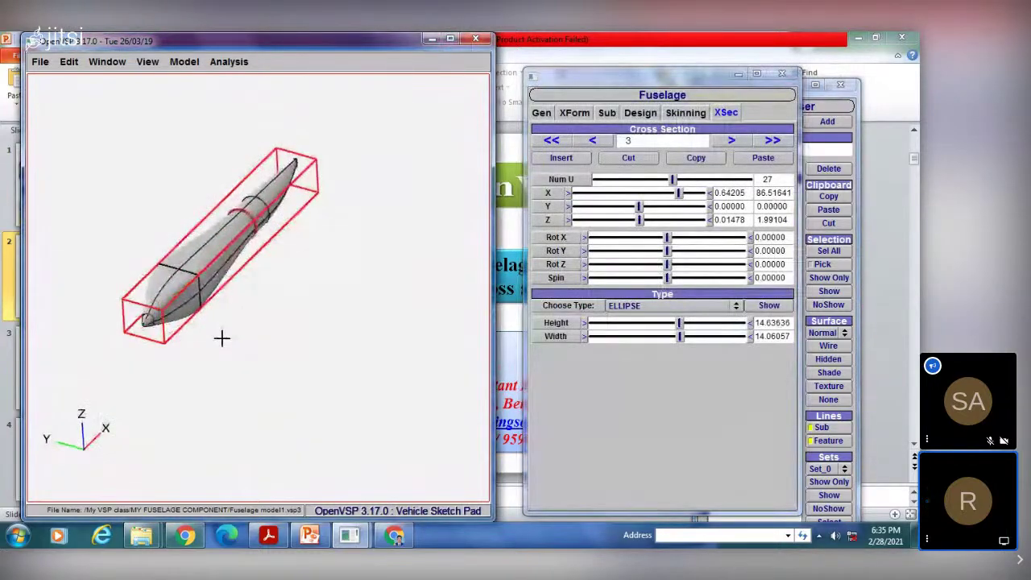
Split the model window into the four-view layout.
{"action": "left_click", "coordinate": [147, 62]}
{"action": "mouse_move", "coordinate": [107, 62]}
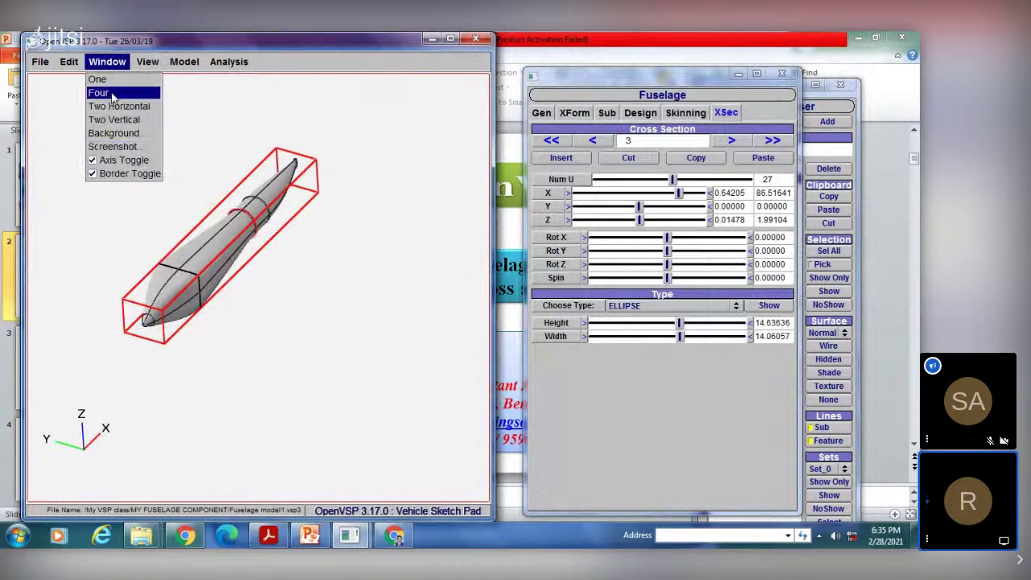
{"action": "left_click", "coordinate": [98, 93]}
Examine the reshaped fuselage in the top, perspective, side and front views.
{"action": "scroll", "coordinate": [343, 315], "scroll_direction": "down", "scroll_amount": 3}
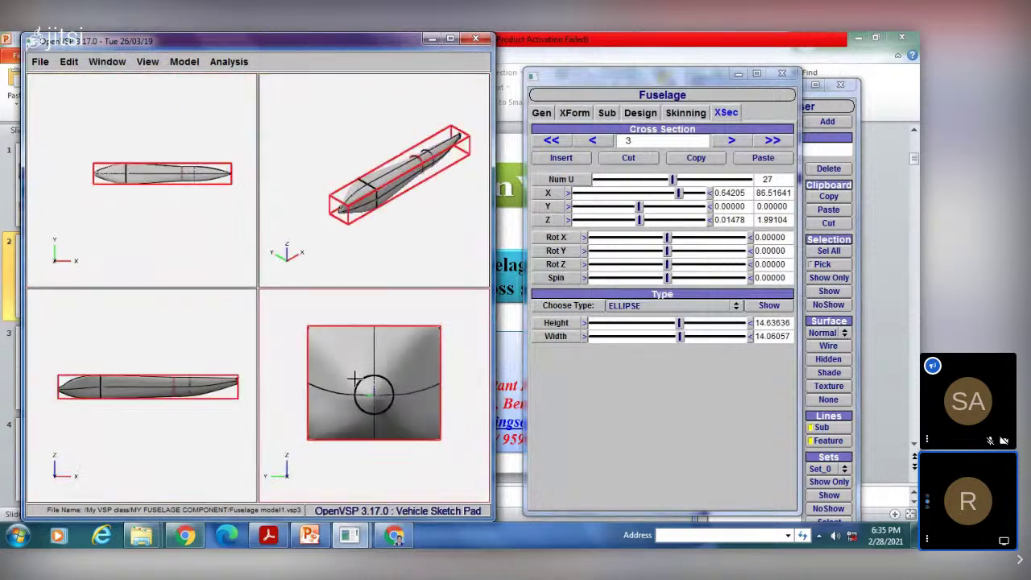
{"action": "scroll", "coordinate": [368, 229], "scroll_direction": "down", "scroll_amount": 2}
{"action": "scroll", "coordinate": [197, 222], "scroll_direction": "down", "scroll_amount": 2}
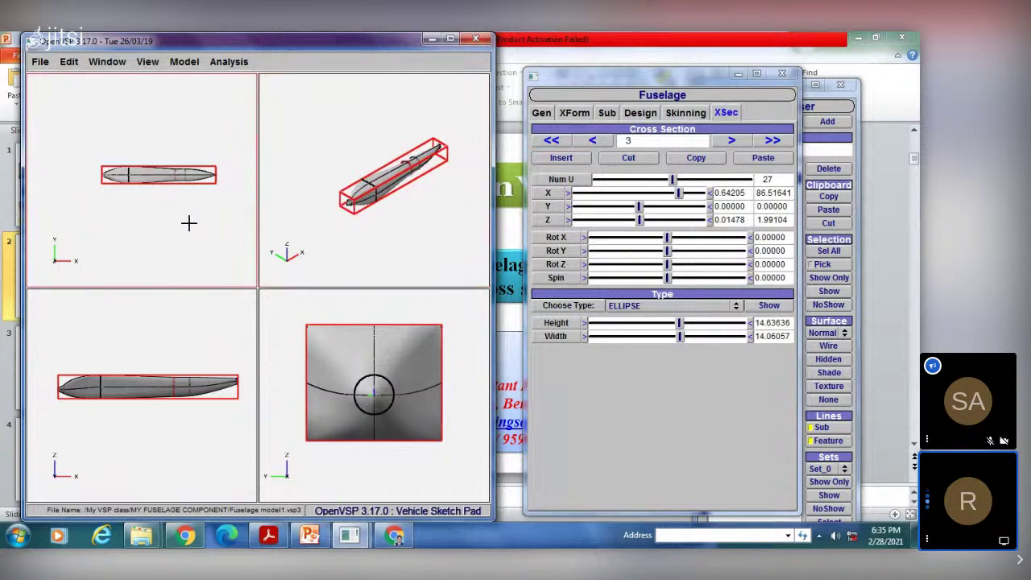
{"action": "scroll", "coordinate": [158, 360], "scroll_direction": "down", "scroll_amount": 2}
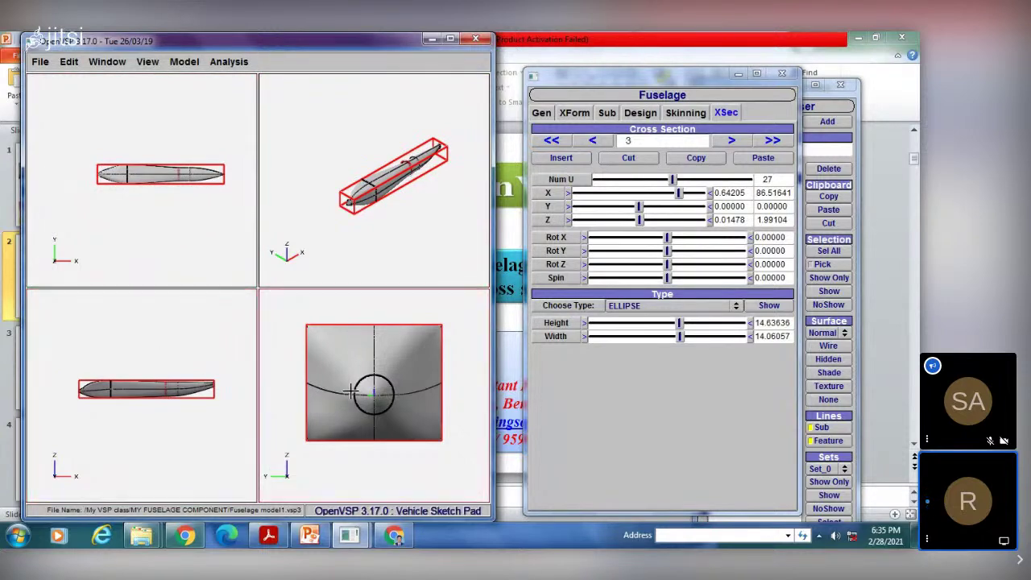
{"action": "scroll", "coordinate": [347, 392], "scroll_direction": "down", "scroll_amount": 1}
{"action": "scroll", "coordinate": [189, 201], "scroll_direction": "up", "scroll_amount": 2}
{"action": "scroll", "coordinate": [332, 182], "scroll_direction": "up", "scroll_amount": 2}
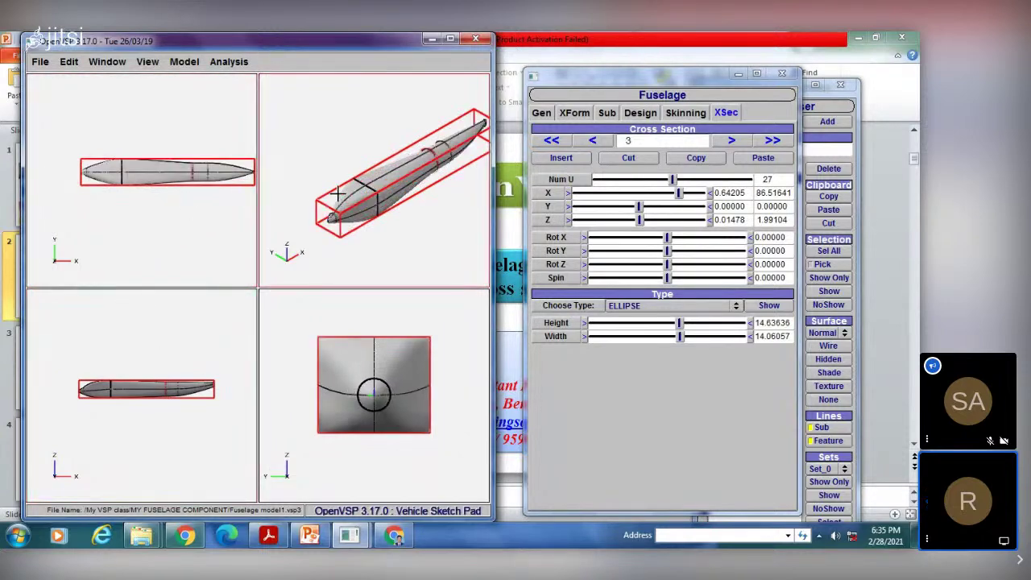
{"action": "scroll", "coordinate": [348, 187], "scroll_direction": "up", "scroll_amount": 3}
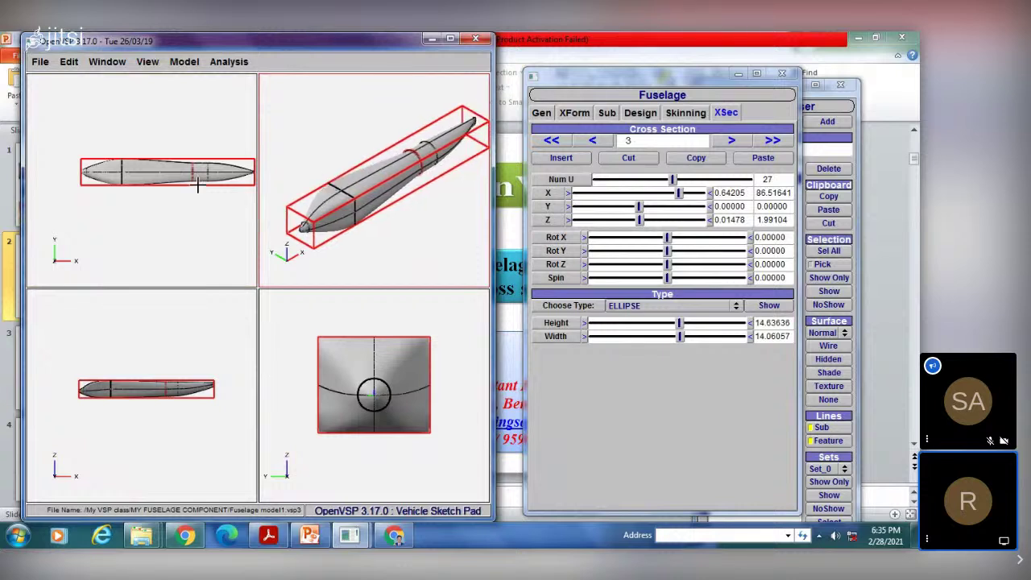
{"action": "right_click_drag", "start_coordinate": [186, 187], "coordinate": [167, 202]}
{"action": "right_click_drag", "start_coordinate": [158, 336], "coordinate": [145, 346]}
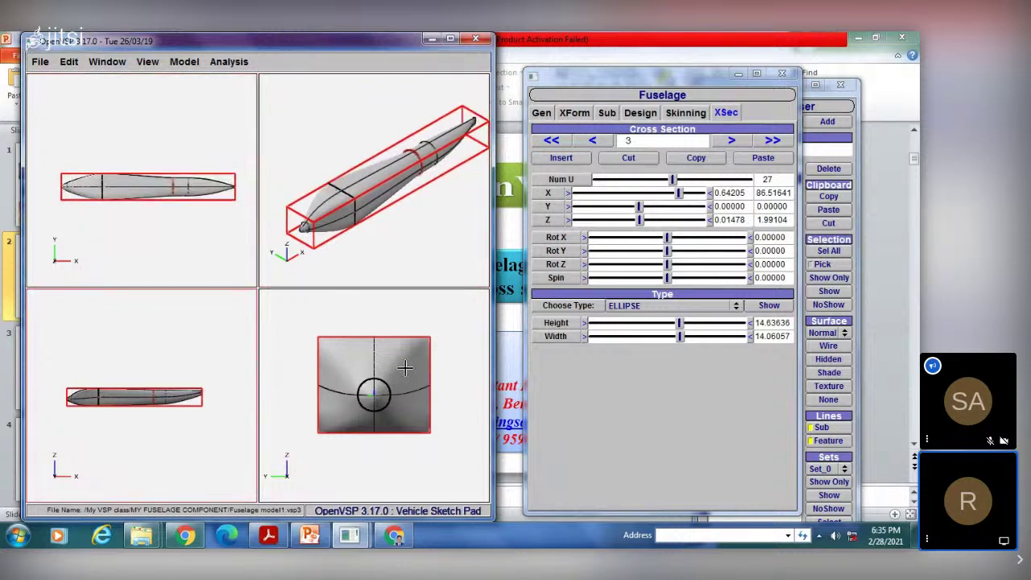
{"action": "right_click_drag", "start_coordinate": [389, 370], "coordinate": [378, 380]}
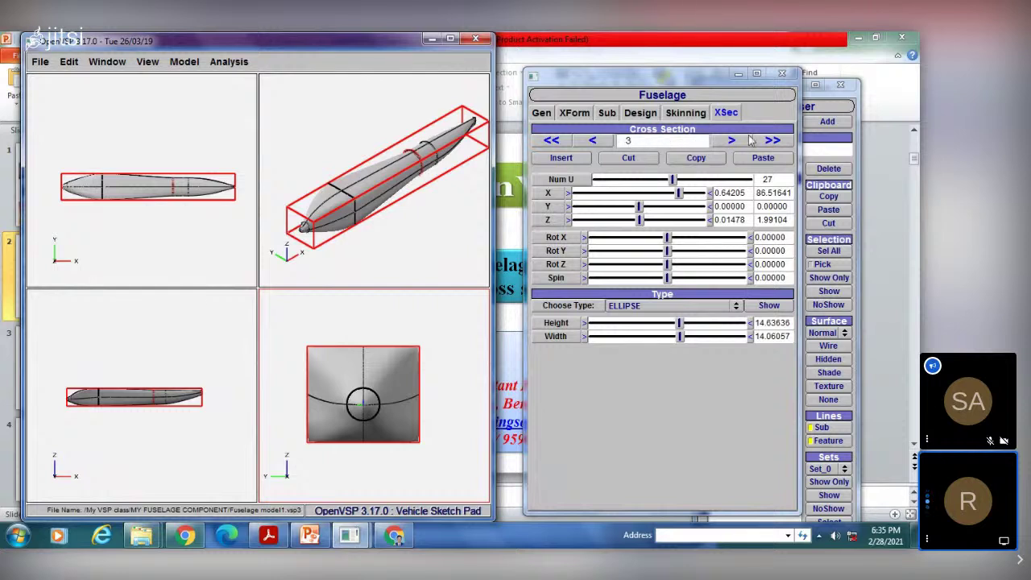
Change cross section 5 near the tail to ROUNDED_RECTANGLE and raise its height to about 6.46.
{"action": "left_click", "coordinate": [594, 140]}
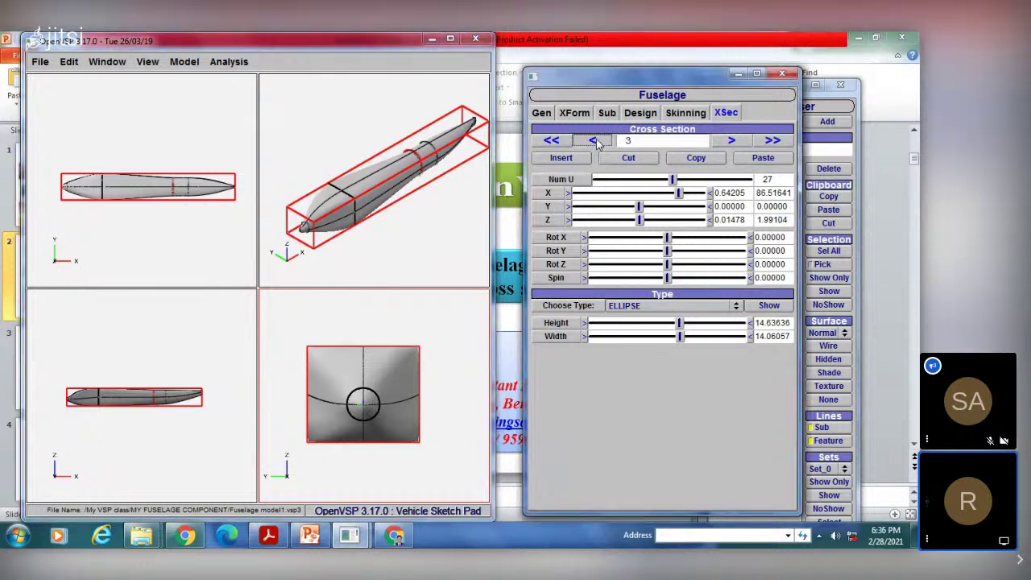
{"action": "double_click", "coordinate": [731, 141]}
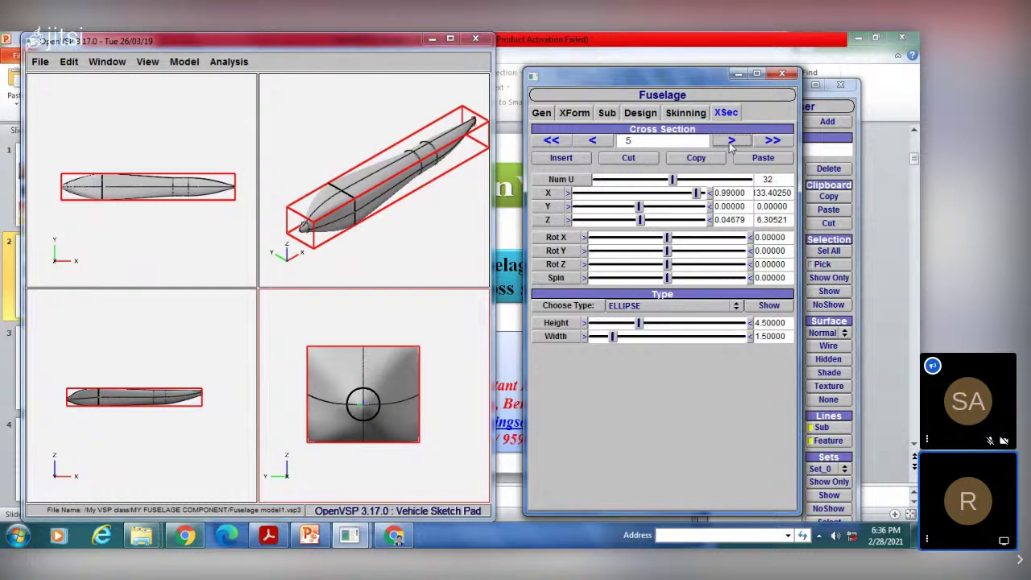
{"action": "left_click", "coordinate": [642, 306]}
{"action": "key", "text": "Escape"}
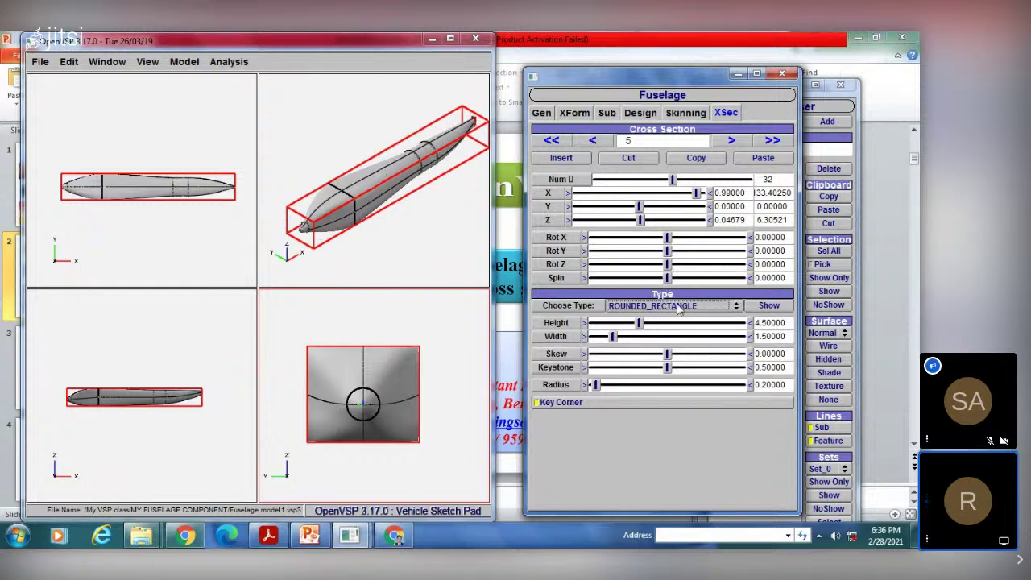
{"action": "left_click", "coordinate": [640, 323]}
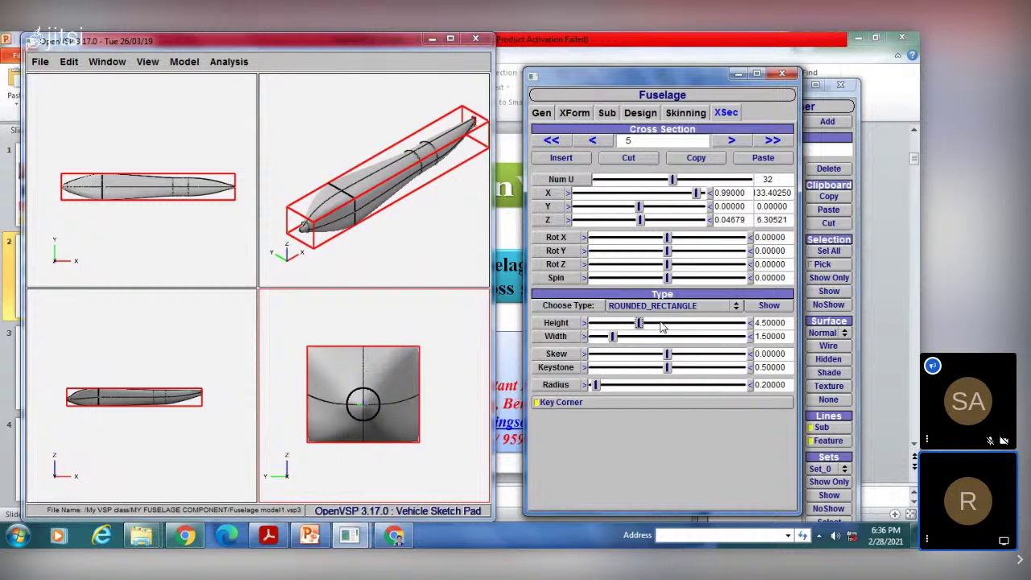
{"action": "left_click", "coordinate": [660, 323]}
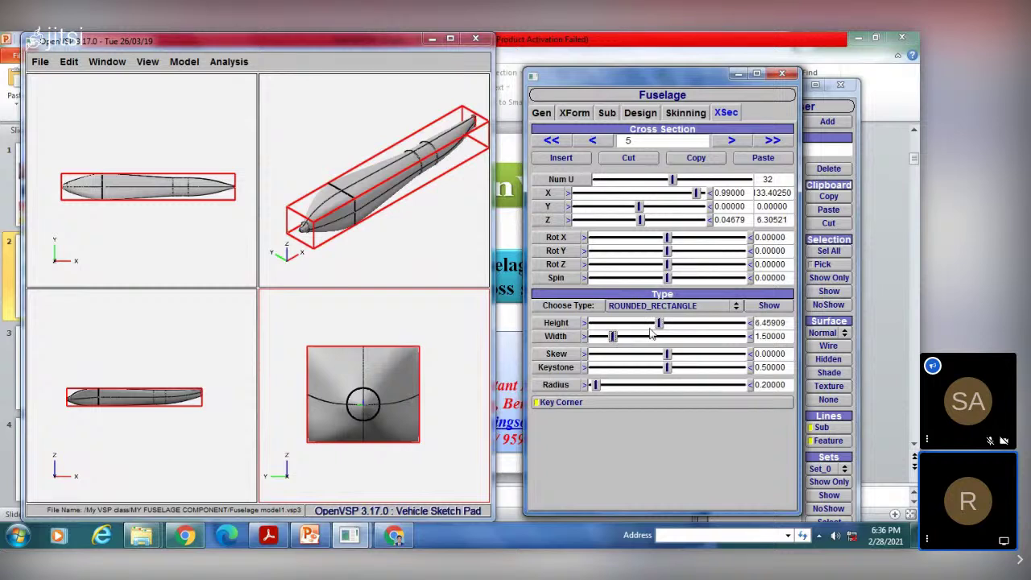
Widen the rounded-rectangle cross section 5 near the tail to about 6.64.
{"action": "left_click", "coordinate": [628, 335]}
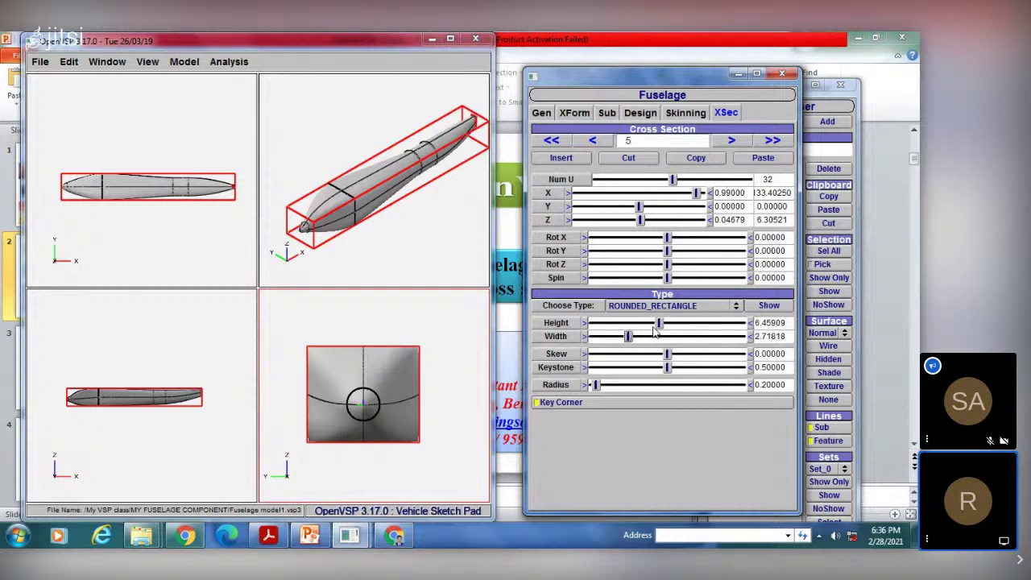
{"action": "left_click", "coordinate": [652, 336]}
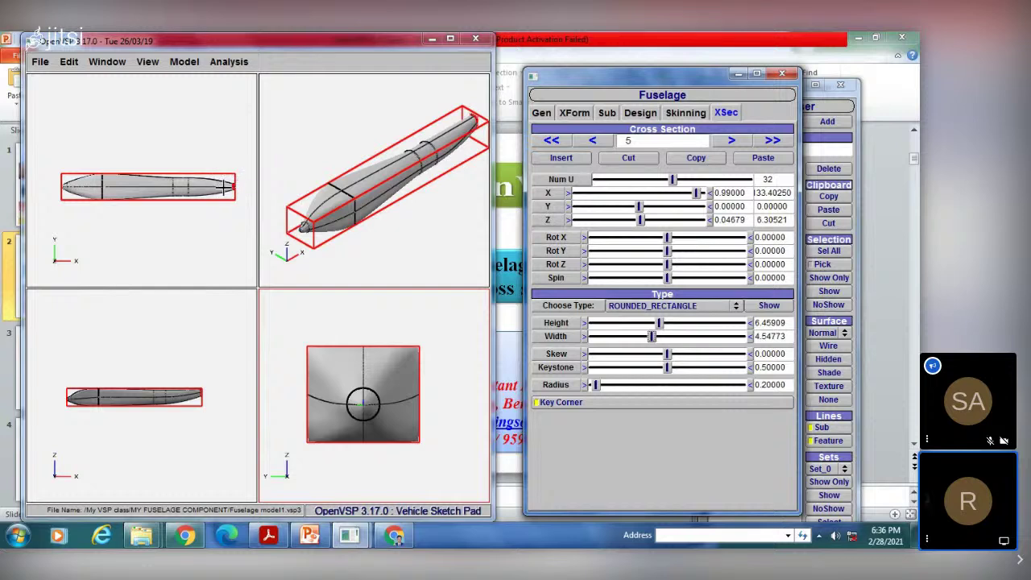
{"action": "scroll", "coordinate": [229, 198], "scroll_direction": "up", "scroll_amount": 2}
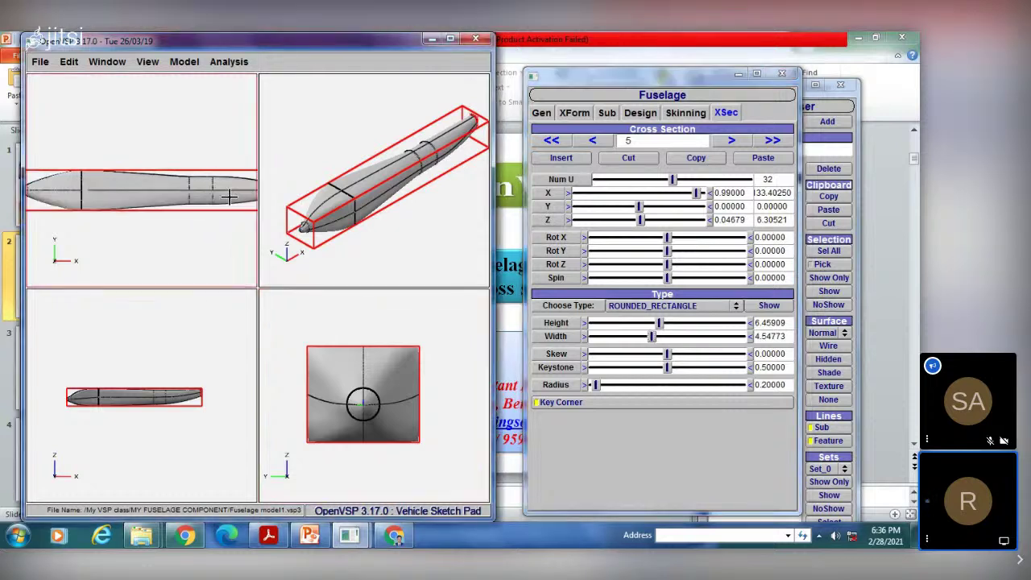
{"action": "scroll", "coordinate": [229, 197], "scroll_direction": "up", "scroll_amount": 1}
{"action": "scroll", "coordinate": [231, 214], "scroll_direction": "up", "scroll_amount": 1}
{"action": "right_click_drag", "start_coordinate": [231, 214], "coordinate": [177, 191]}
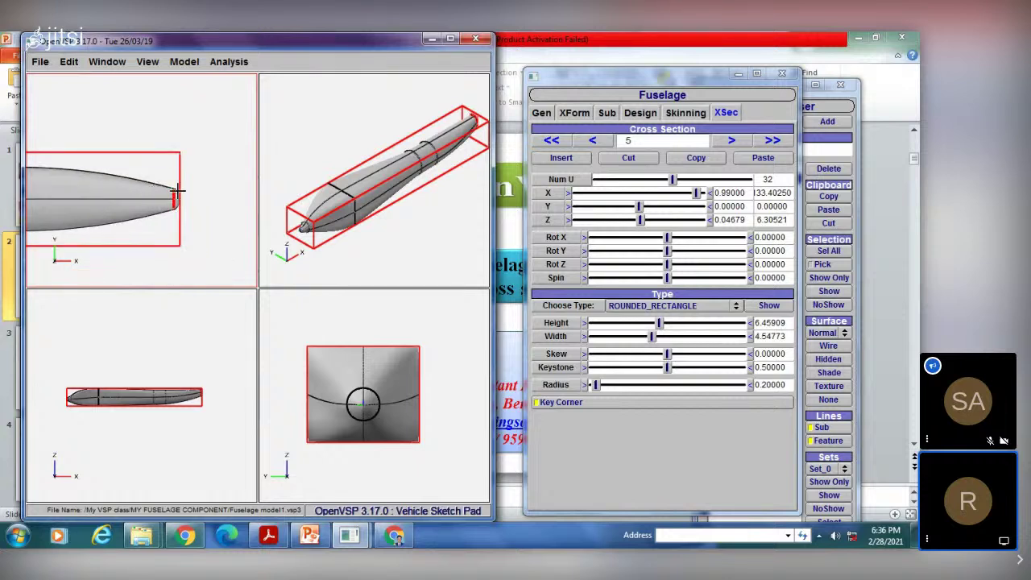
{"action": "scroll", "coordinate": [177, 192], "scroll_direction": "up", "scroll_amount": 4}
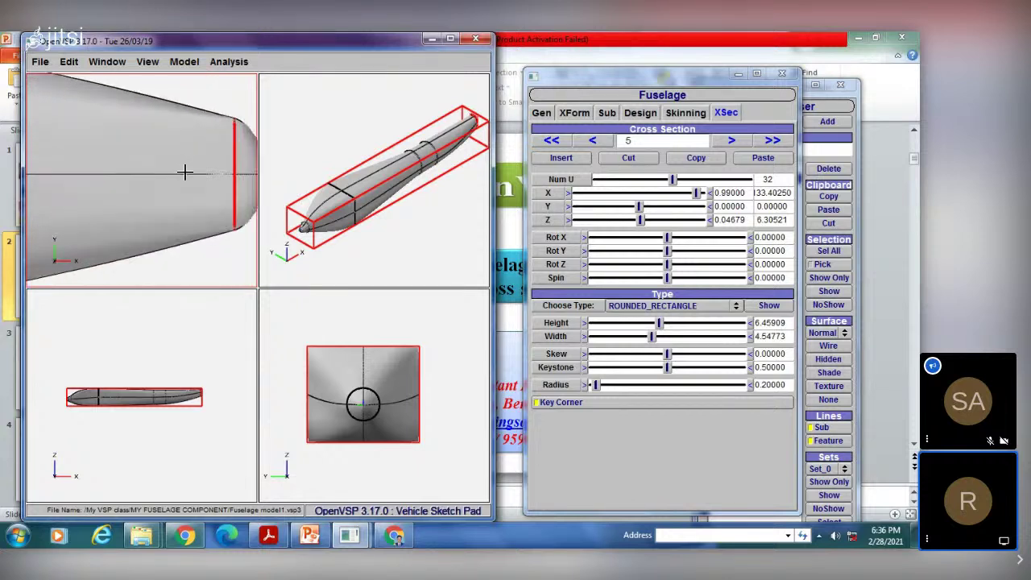
{"action": "scroll", "coordinate": [185, 172], "scroll_direction": "down", "scroll_amount": 2}
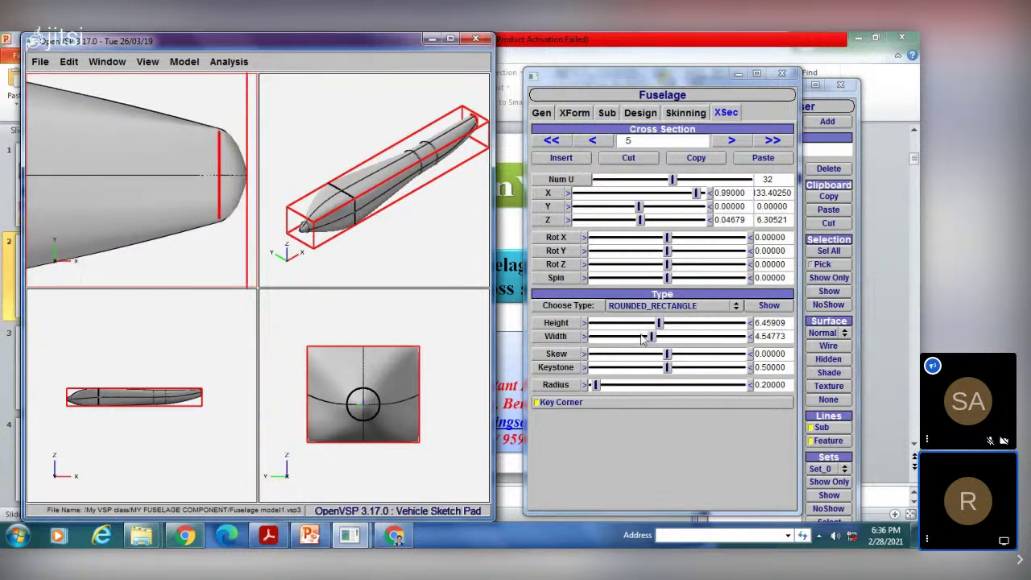
{"action": "left_click_drag", "start_coordinate": [652, 337], "coordinate": [678, 336]}
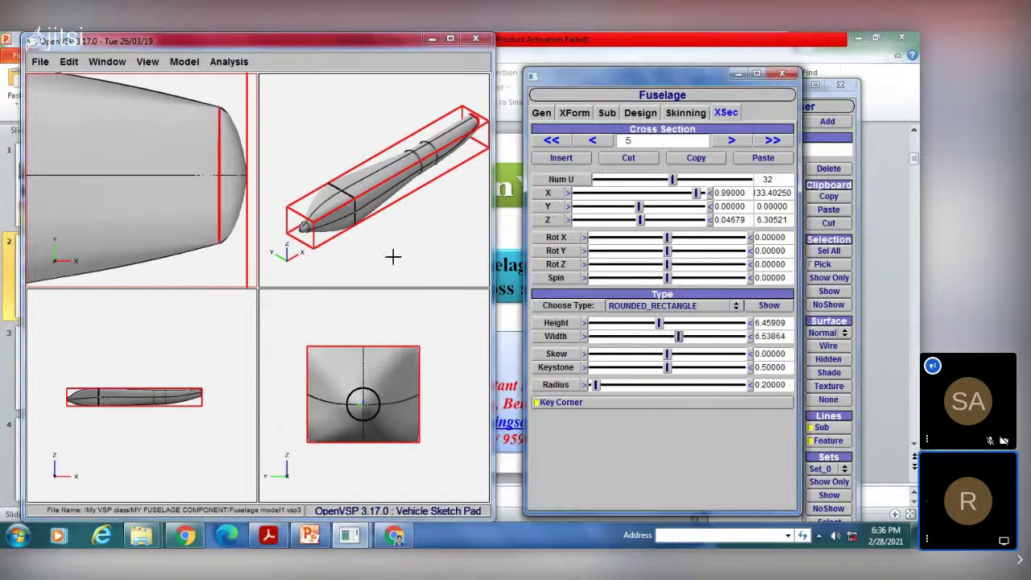
Increase the corner radius of cross section 5 to about 1.99.
{"action": "scroll", "coordinate": [394, 248], "scroll_direction": "down", "scroll_amount": 4}
{"action": "scroll", "coordinate": [188, 166], "scroll_direction": "down", "scroll_amount": 4}
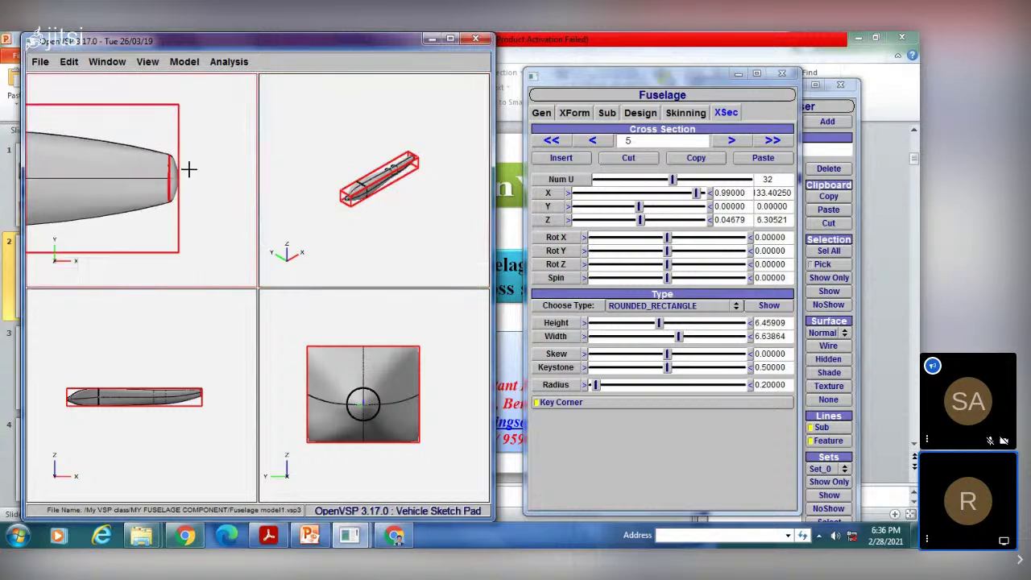
{"action": "scroll", "coordinate": [161, 348], "scroll_direction": "down", "scroll_amount": 3}
{"action": "scroll", "coordinate": [161, 347], "scroll_direction": "down", "scroll_amount": 1}
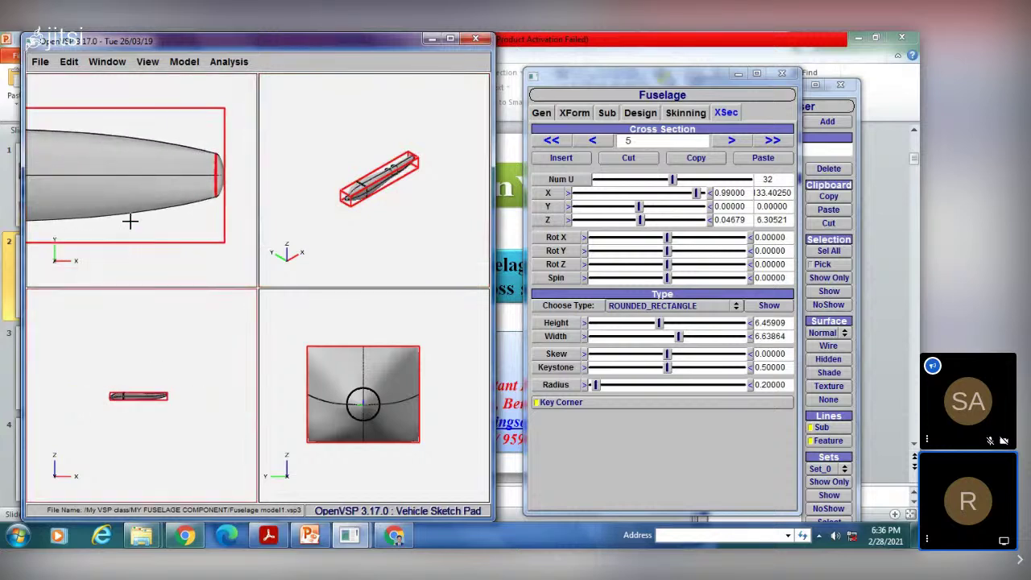
{"action": "scroll", "coordinate": [135, 165], "scroll_direction": "down", "scroll_amount": 3}
{"action": "scroll", "coordinate": [358, 234], "scroll_direction": "down", "scroll_amount": 1}
{"action": "scroll", "coordinate": [358, 227], "scroll_direction": "down", "scroll_amount": 1}
{"action": "scroll", "coordinate": [376, 329], "scroll_direction": "down", "scroll_amount": 3}
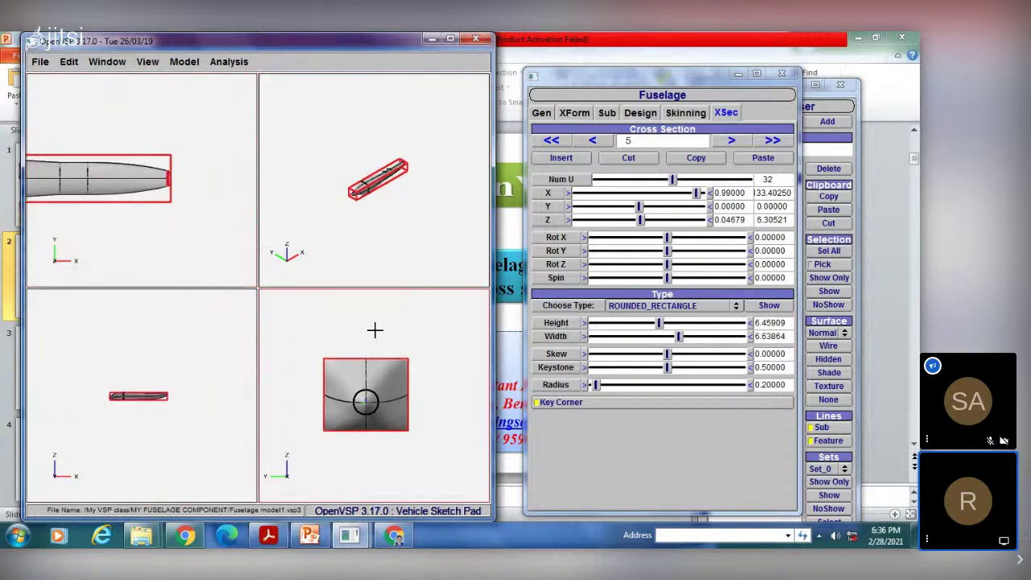
{"action": "scroll", "coordinate": [127, 211], "scroll_direction": "down", "scroll_amount": 2}
{"action": "scroll", "coordinate": [141, 165], "scroll_direction": "down", "scroll_amount": 2}
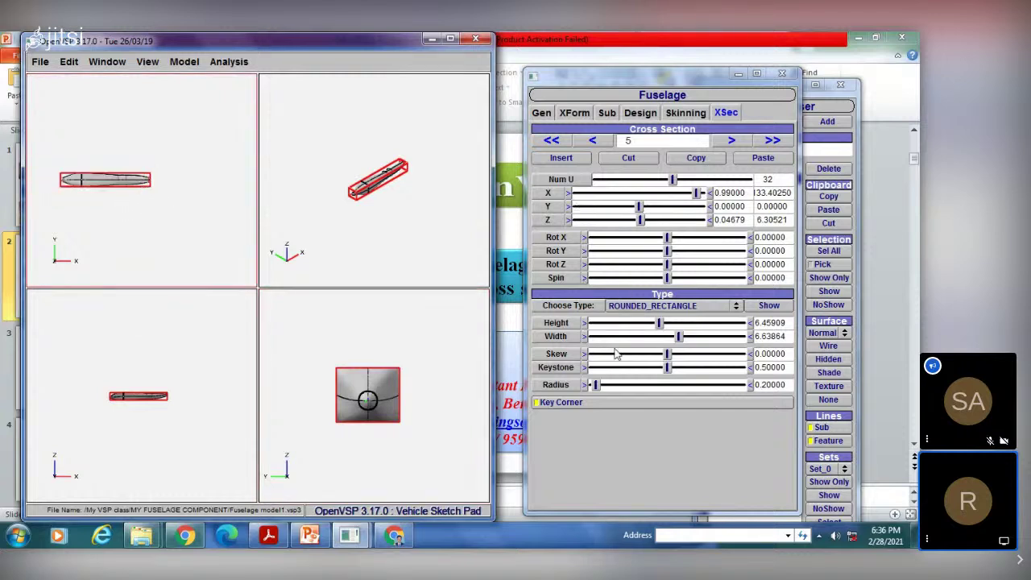
{"action": "left_click_drag", "start_coordinate": [597, 385], "coordinate": [622, 385]}
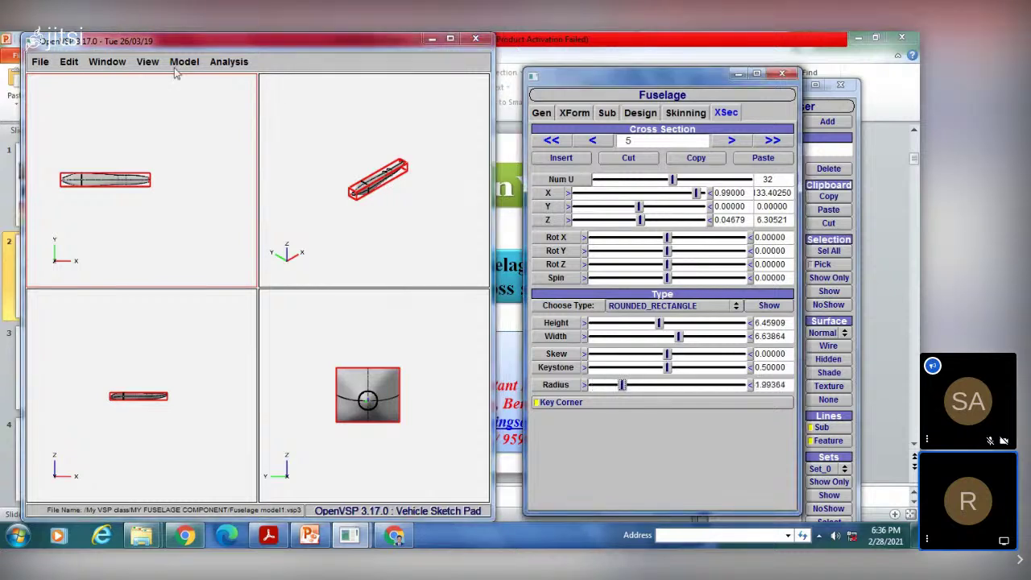
Return the model window to a single view and turn the fuselage to show it more from the side.
{"action": "left_click", "coordinate": [148, 62]}
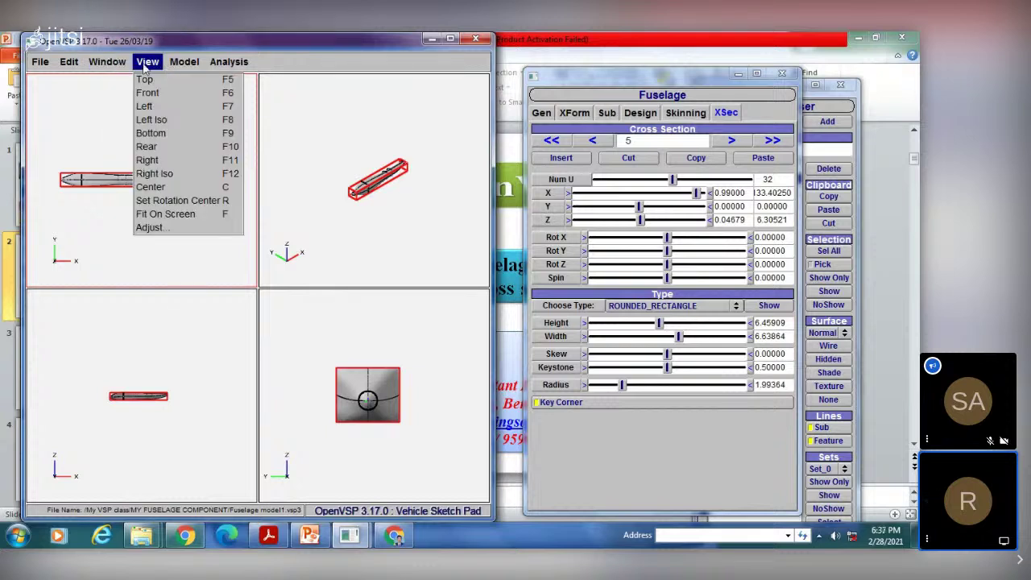
{"action": "left_click", "coordinate": [96, 79]}
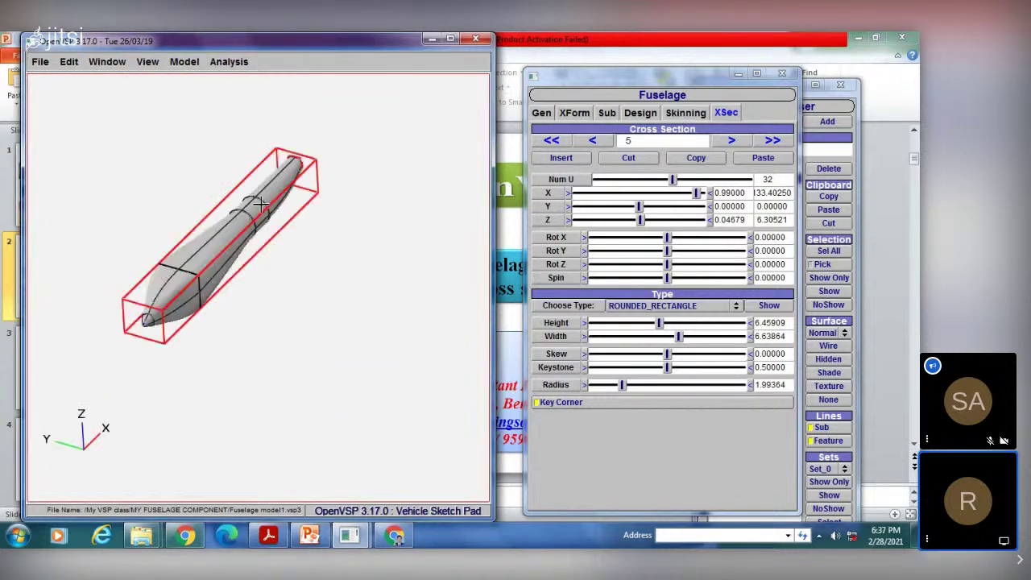
{"action": "left_click_drag", "start_coordinate": [183, 158], "coordinate": [362, 309]}
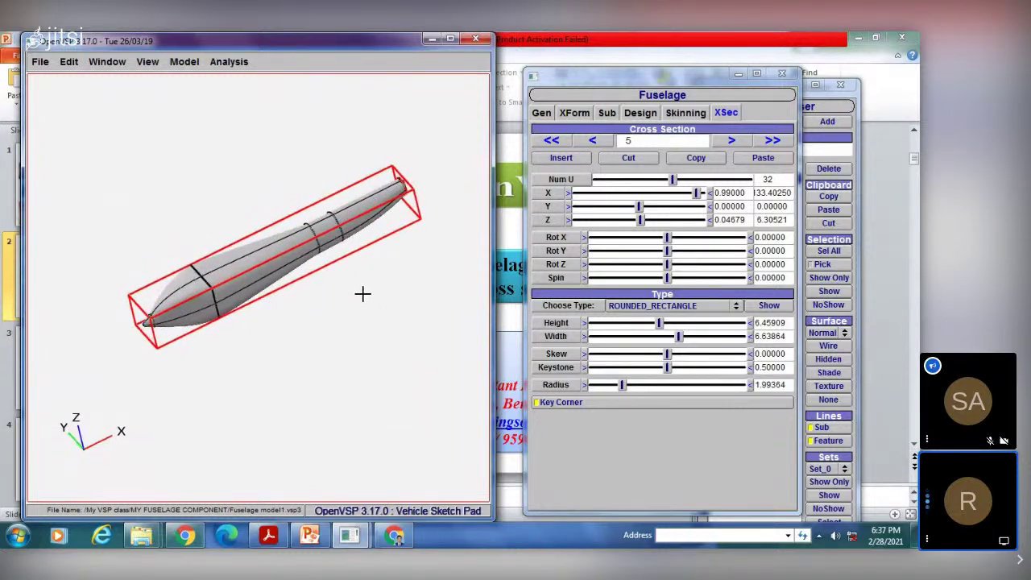
Change the type of cross section 5 to FOUR_DIGIT_MOD.
{"action": "left_click", "coordinate": [685, 113]}
{"action": "left_click", "coordinate": [725, 113]}
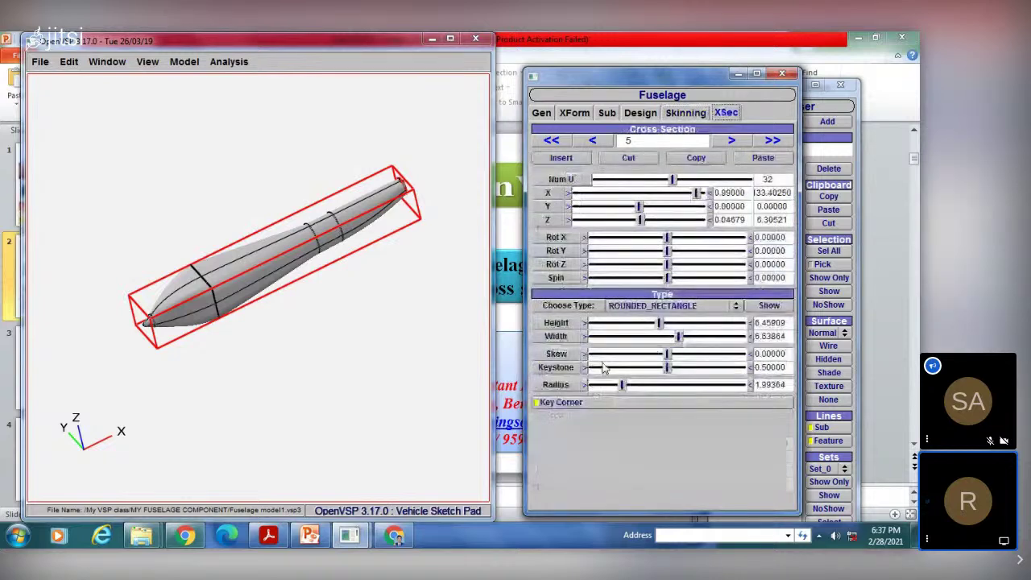
{"action": "left_click", "coordinate": [652, 306]}
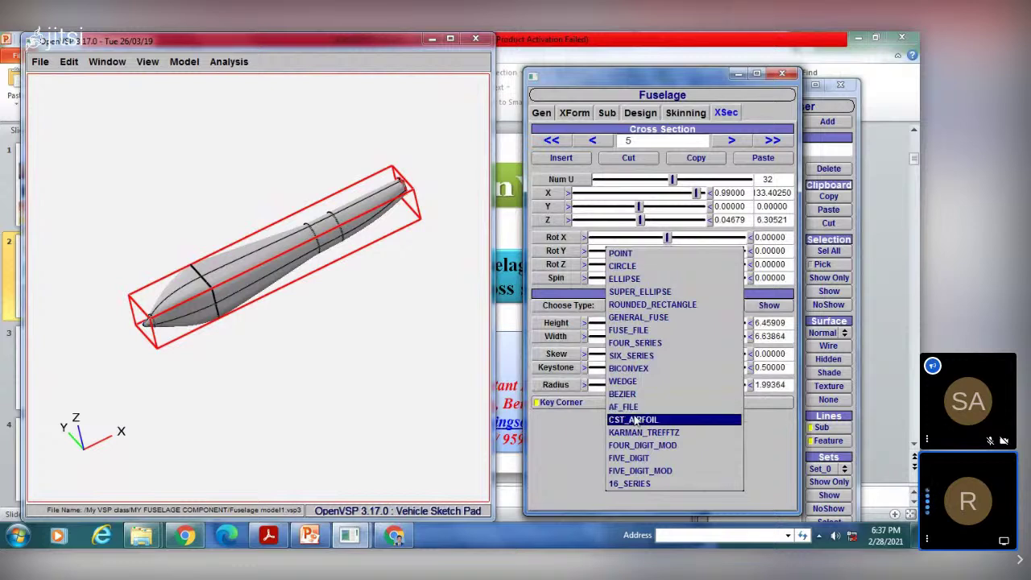
{"action": "key", "text": "Escape"}
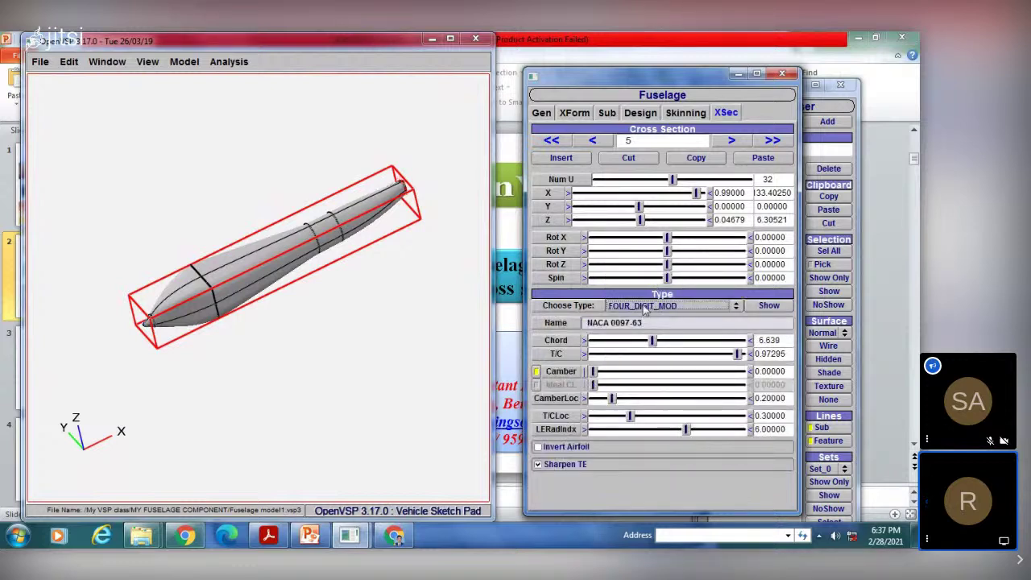
Go to cross section 0 at the nose and display the fuselage as a wireframe.
{"action": "left_click", "coordinate": [593, 141]}
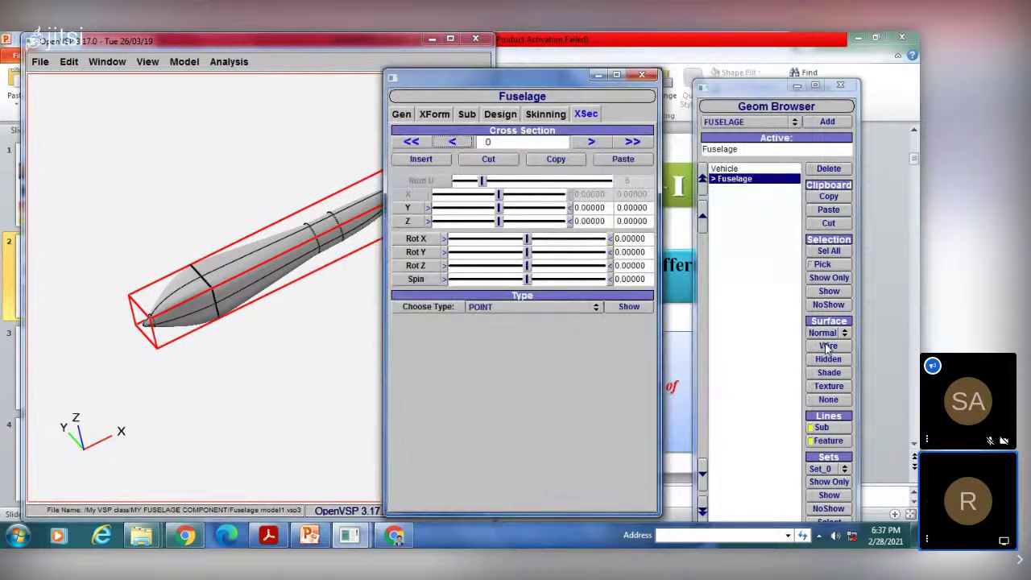
{"action": "left_click", "coordinate": [827, 346]}
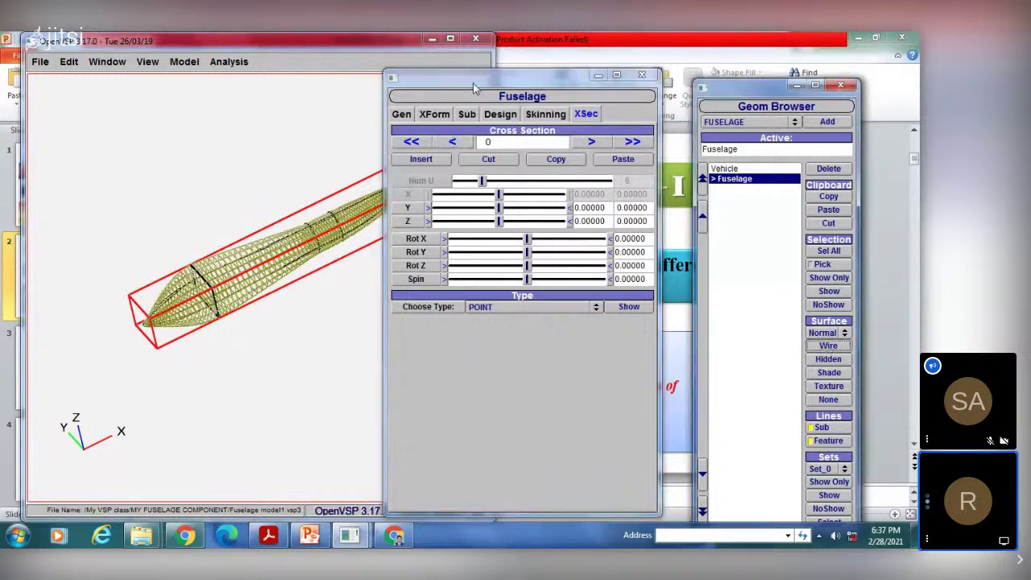
{"action": "left_click_drag", "start_coordinate": [475, 87], "coordinate": [616, 87]}
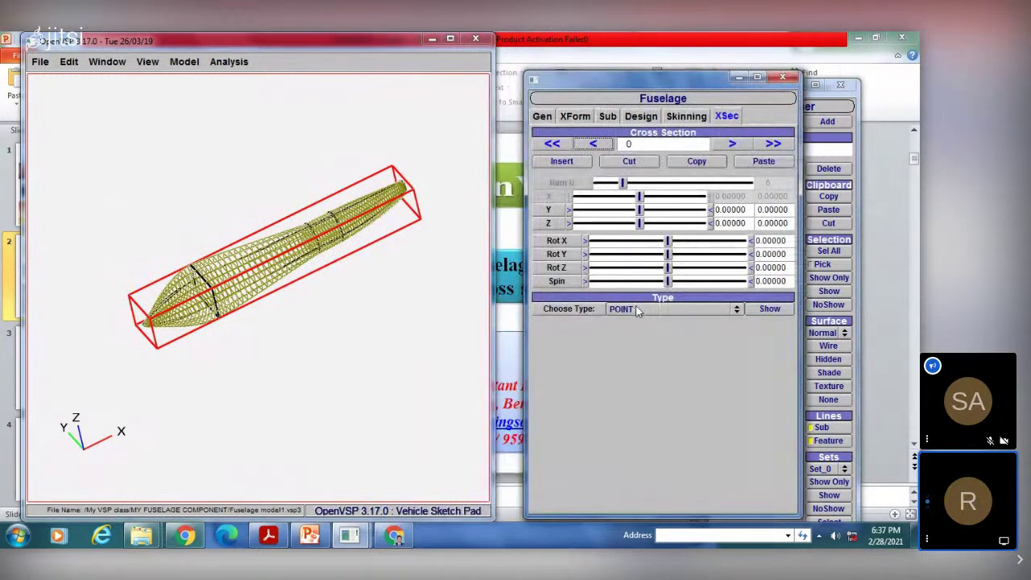
Change cross section 0 at the nose from a point to CIRCLE and enlarge its diameter to about 5.73.
{"action": "left_click", "coordinate": [635, 309]}
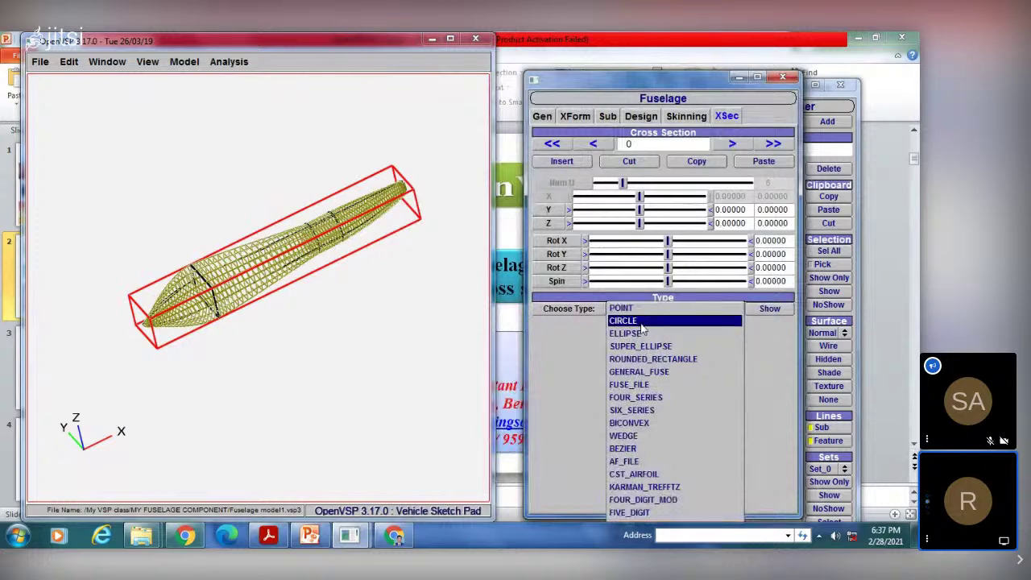
{"action": "left_click", "coordinate": [641, 322]}
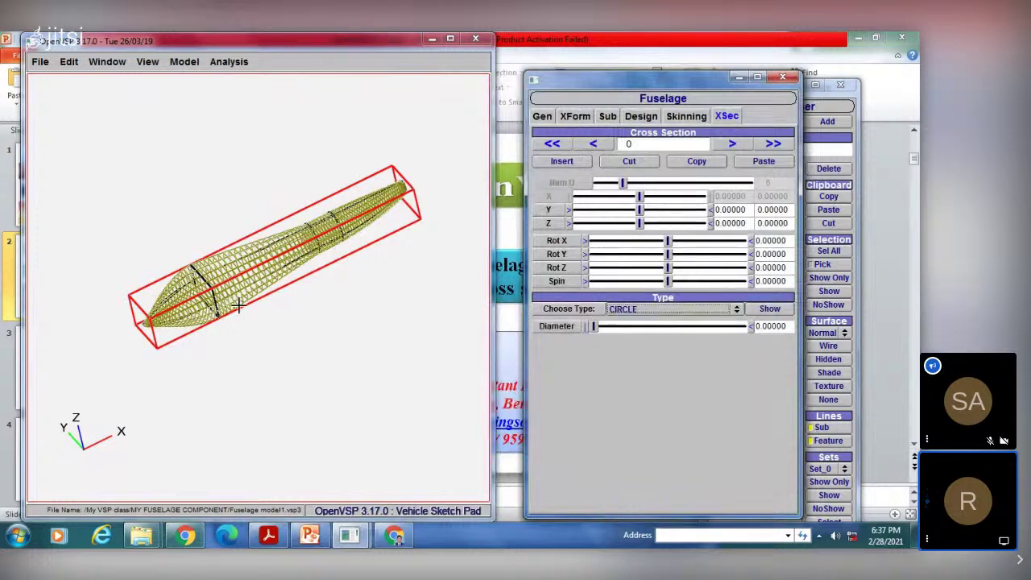
{"action": "scroll", "coordinate": [245, 313], "scroll_direction": "up", "scroll_amount": 3}
{"action": "scroll", "coordinate": [338, 300], "scroll_direction": "up", "scroll_amount": 5}
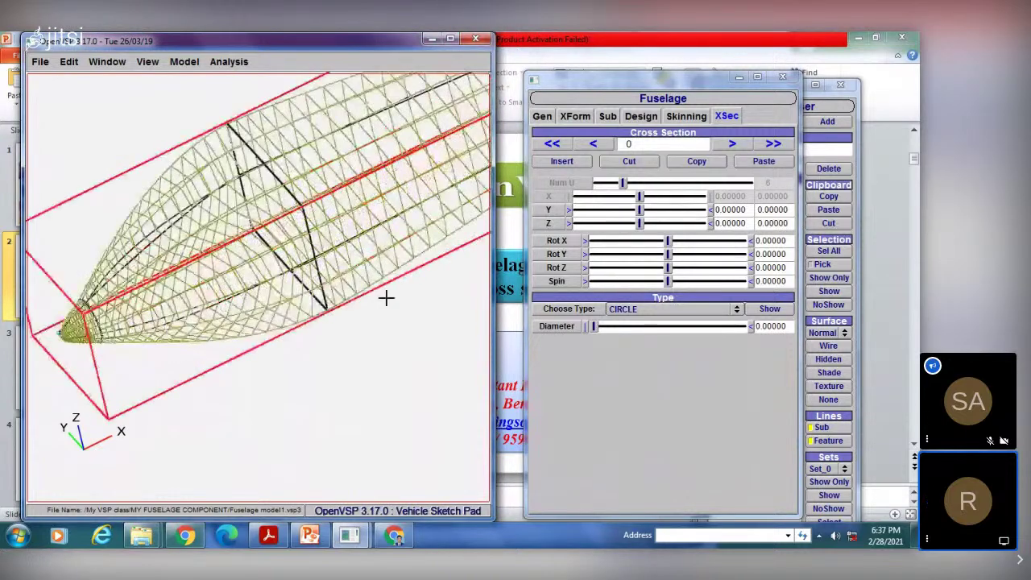
{"action": "left_click", "coordinate": [615, 327]}
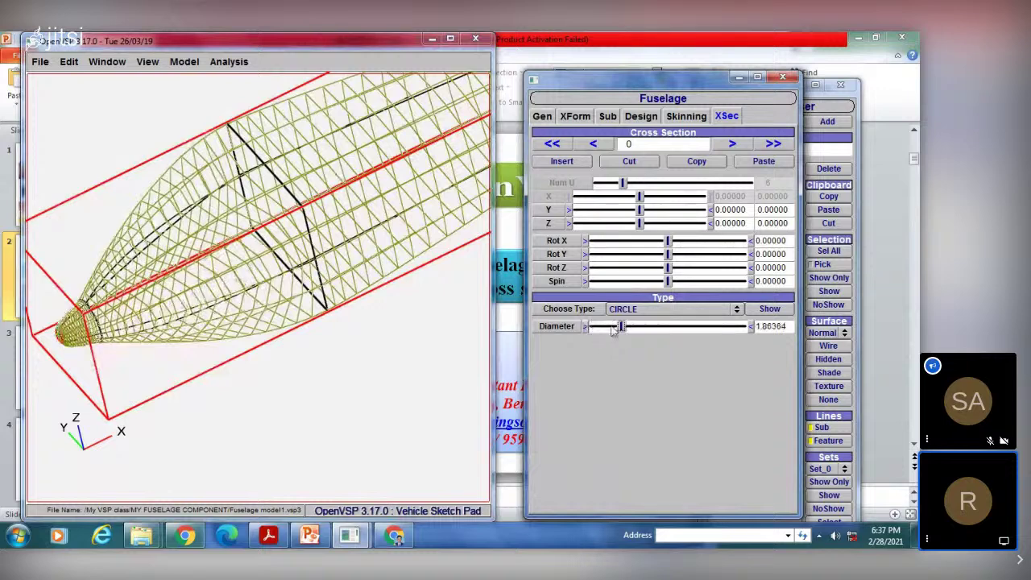
{"action": "scroll", "coordinate": [156, 329], "scroll_direction": "down", "scroll_amount": 5}
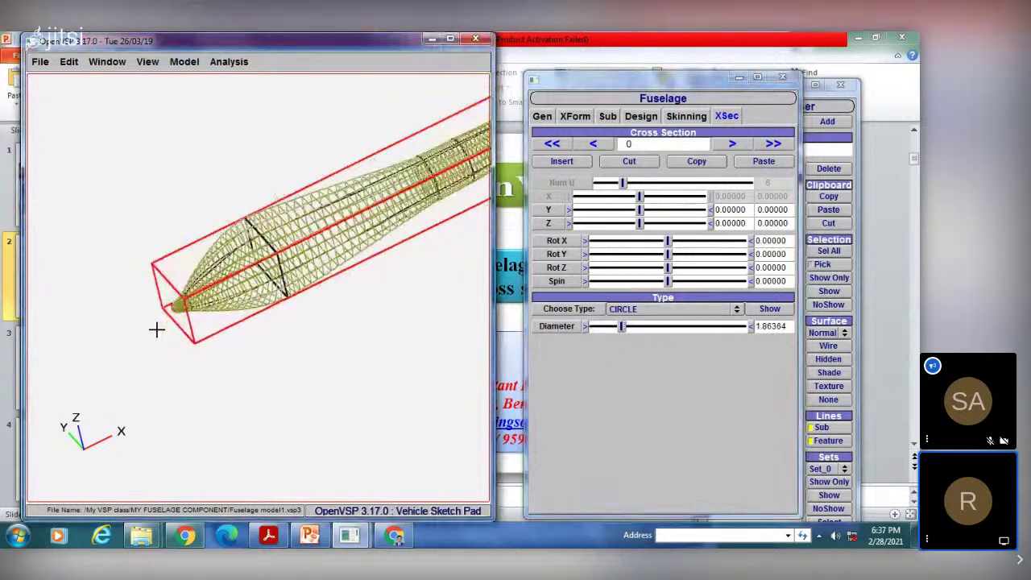
{"action": "scroll", "coordinate": [156, 329], "scroll_direction": "up", "scroll_amount": 8}
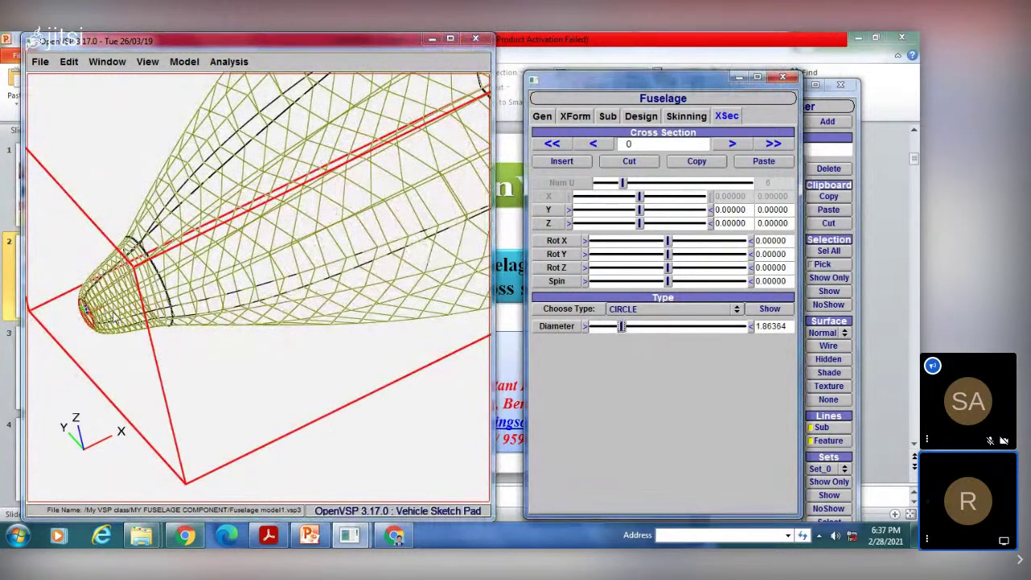
{"action": "left_click_drag", "start_coordinate": [621, 325], "coordinate": [678, 326]}
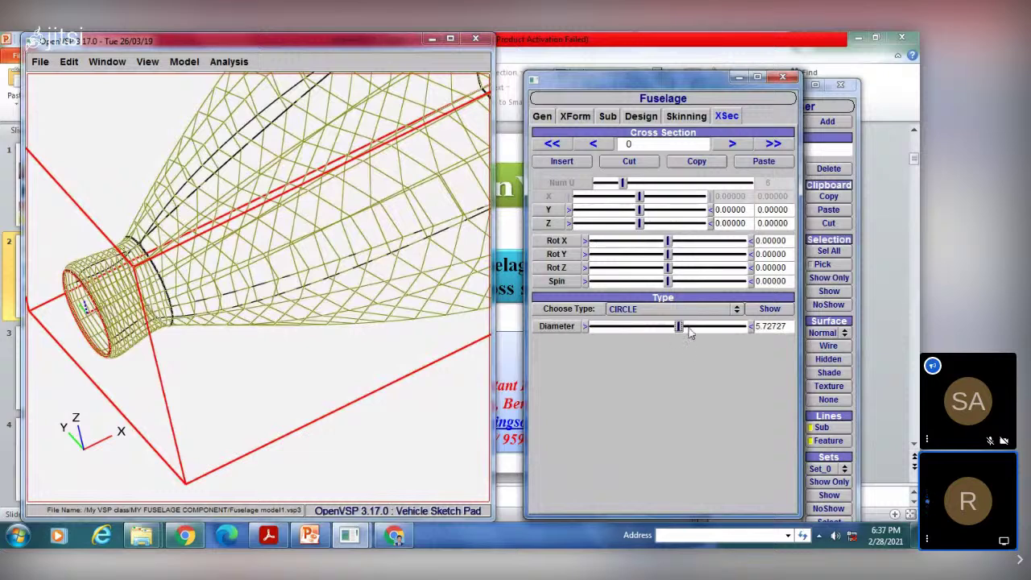
Keep the nose section as CIRCLE, increase its diameter to about 7.95 and view the whole fuselage.
{"action": "left_click", "coordinate": [636, 312]}
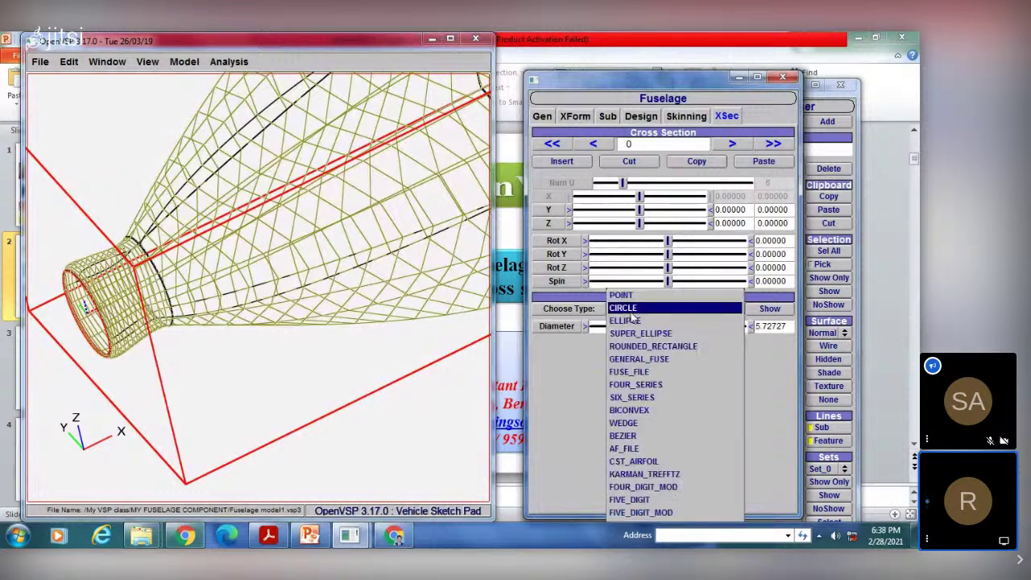
{"action": "left_click", "coordinate": [633, 312]}
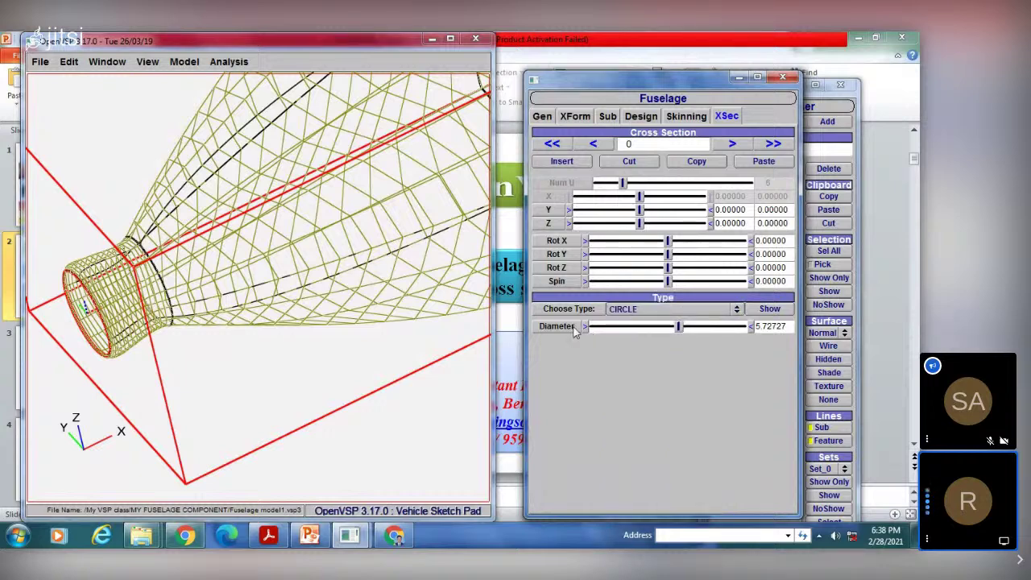
{"action": "left_click", "coordinate": [699, 326]}
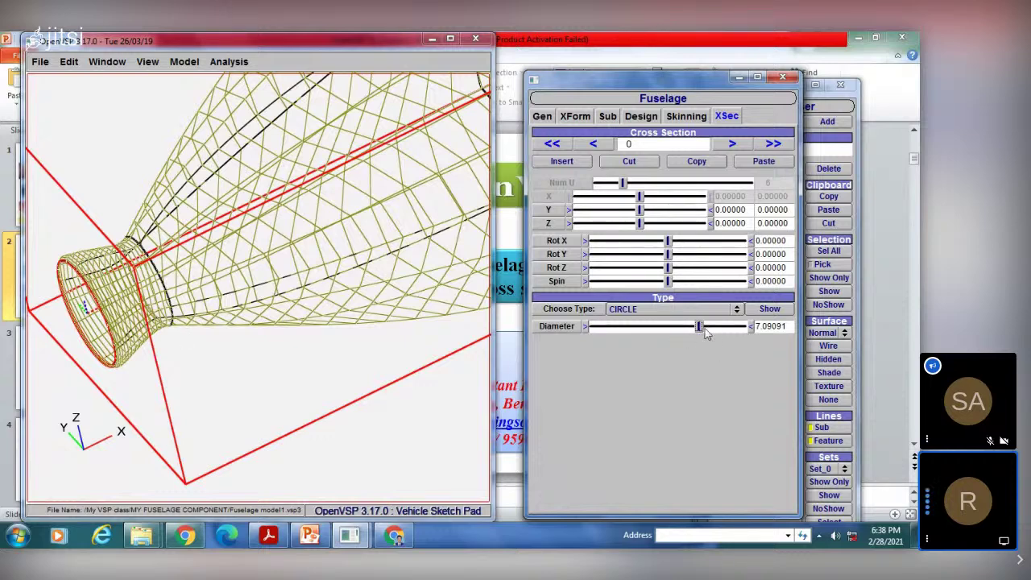
{"action": "left_click_drag", "start_coordinate": [703, 331], "coordinate": [689, 327]}
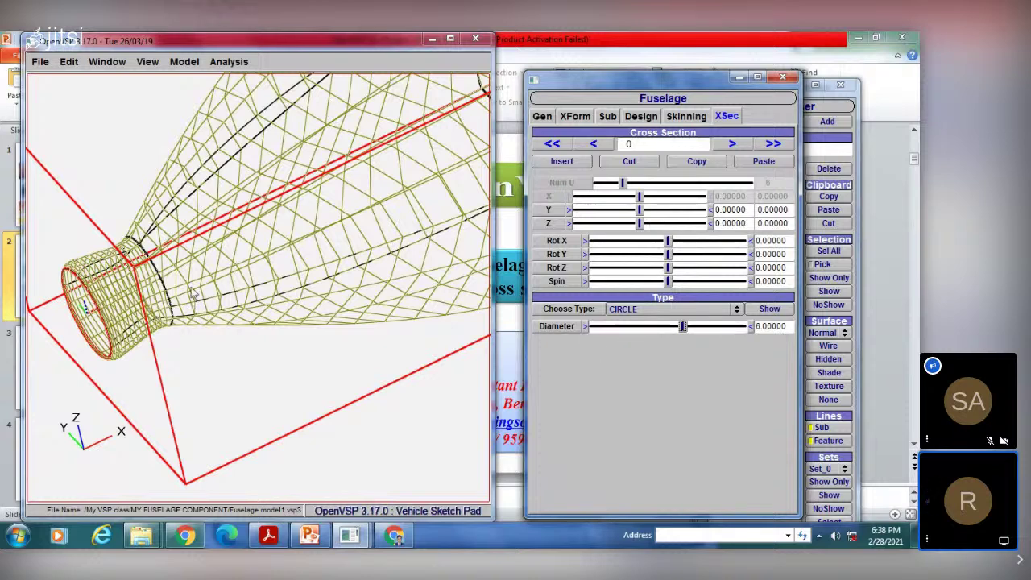
{"action": "left_click_drag", "start_coordinate": [192, 292], "coordinate": [215, 291]}
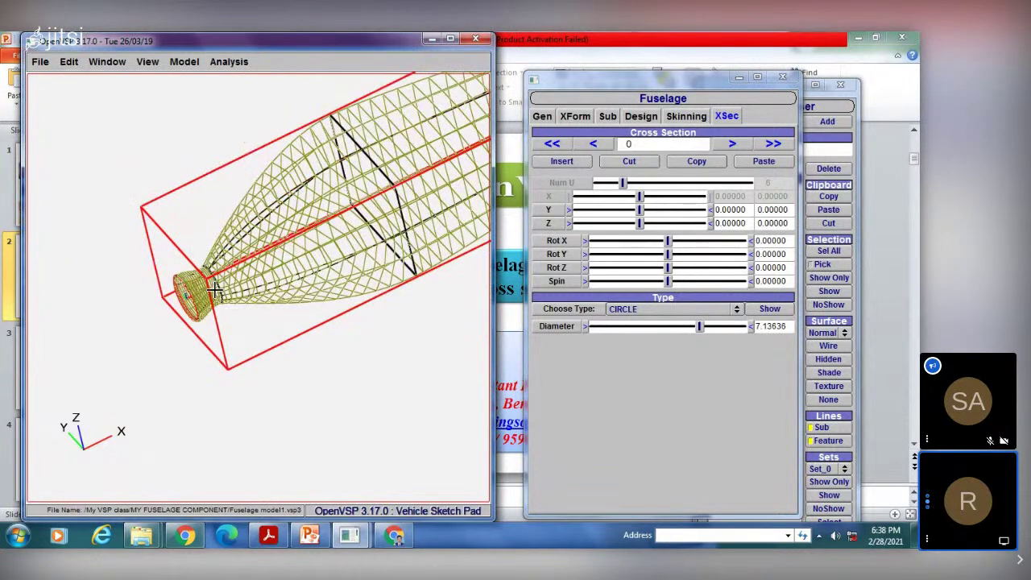
{"action": "left_click", "coordinate": [709, 328]}
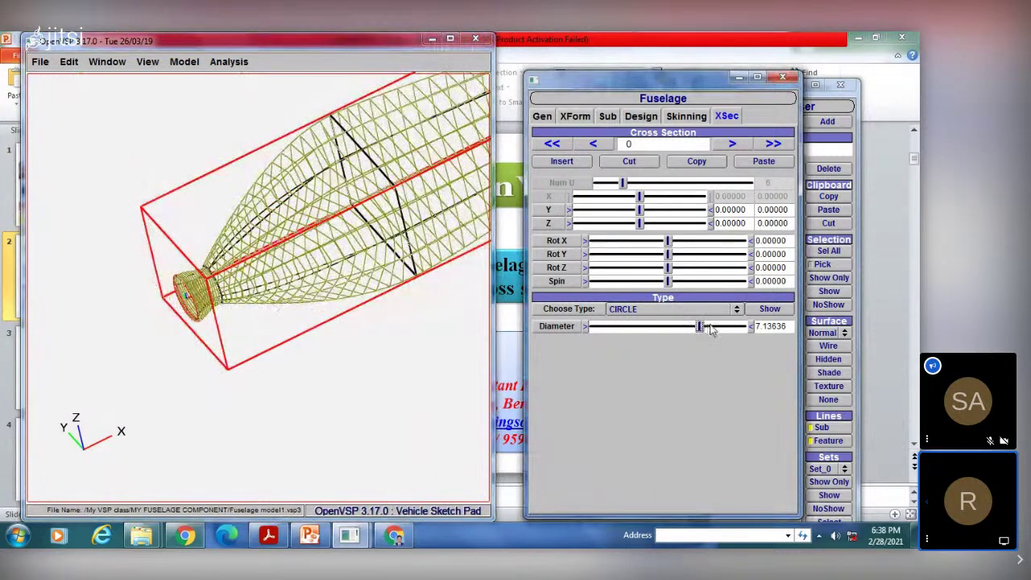
{"action": "left_click_drag", "start_coordinate": [292, 350], "coordinate": [244, 240]}
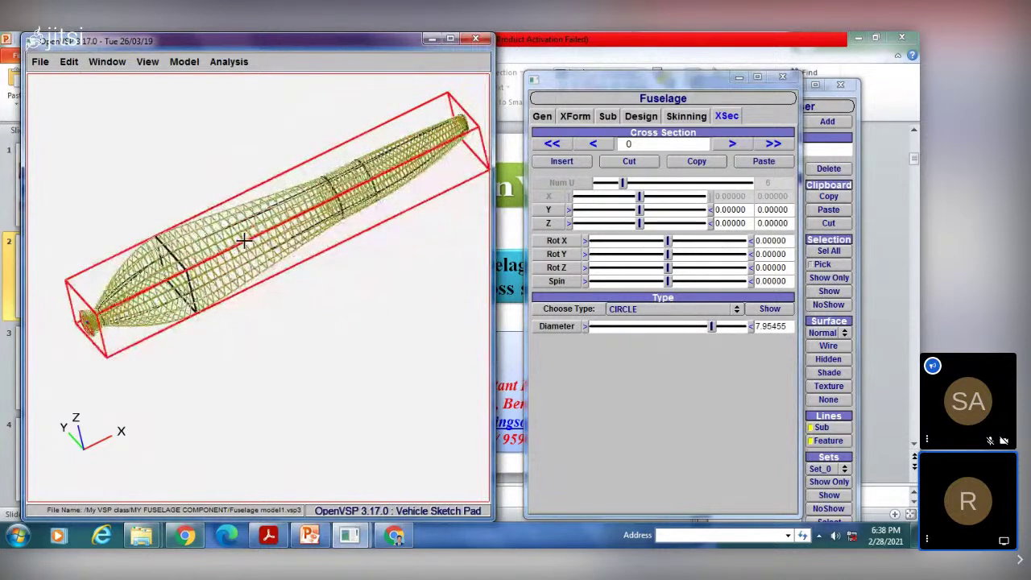
Change cross section 6 at the tail from a point to CIRCLE and enlarge its diameter to about 8.36.
{"action": "left_click", "coordinate": [732, 145]}
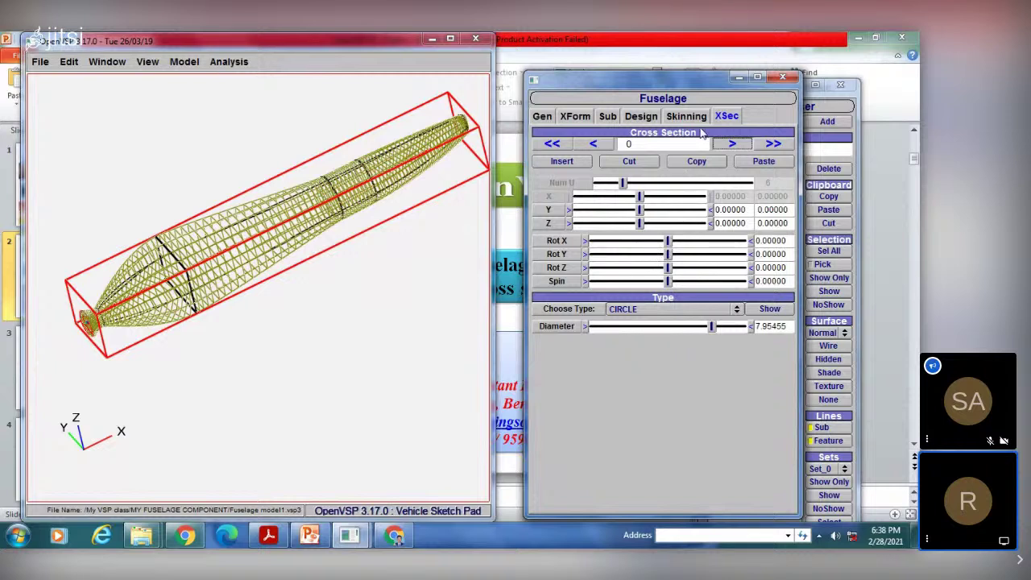
{"action": "left_click", "coordinate": [626, 161]}
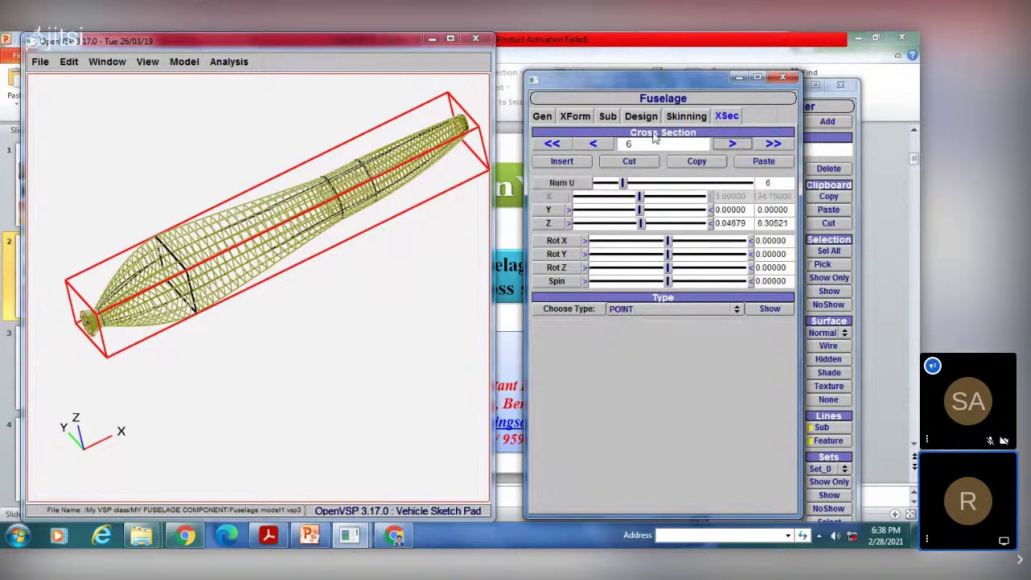
{"action": "left_click", "coordinate": [641, 310]}
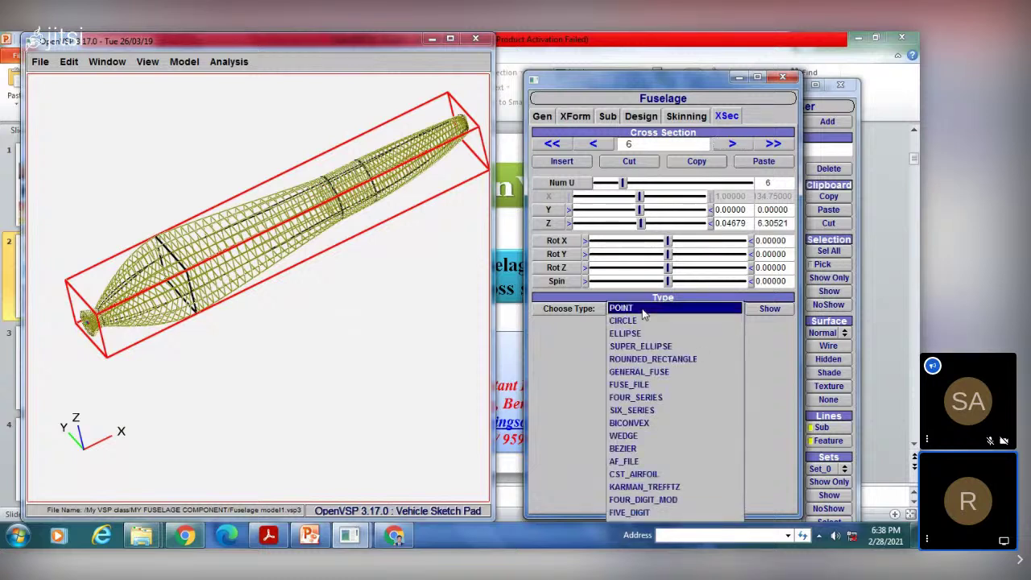
{"action": "key", "text": "Escape"}
{"action": "scroll", "coordinate": [701, 310], "scroll_direction": "down", "scroll_amount": 1}
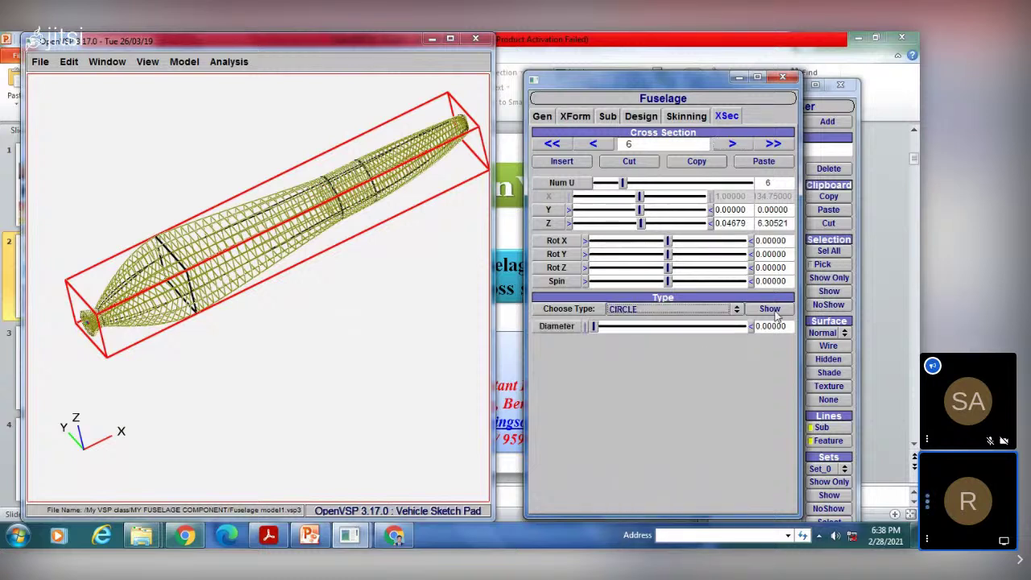
{"action": "left_click", "coordinate": [641, 330]}
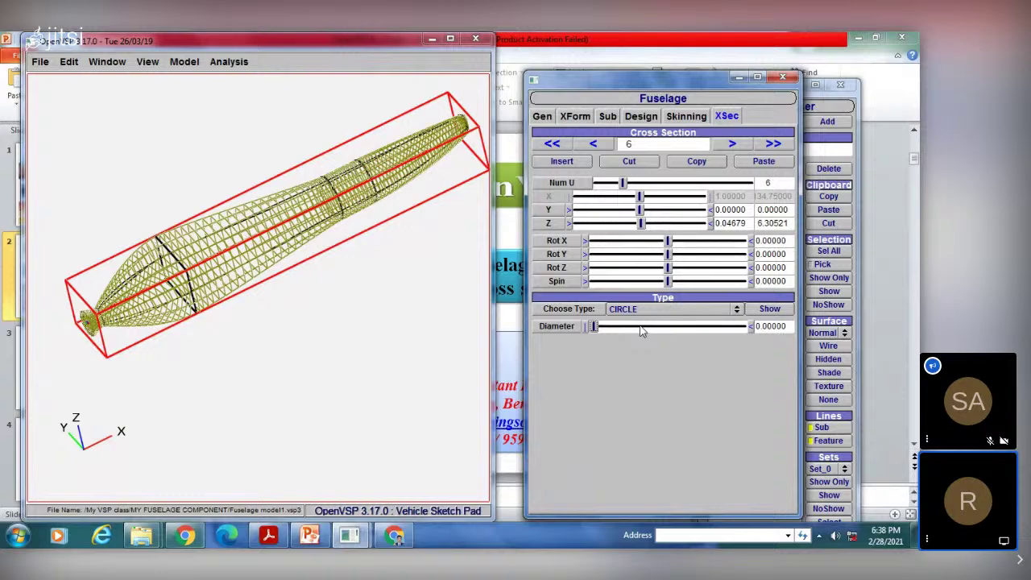
{"action": "left_click", "coordinate": [680, 326]}
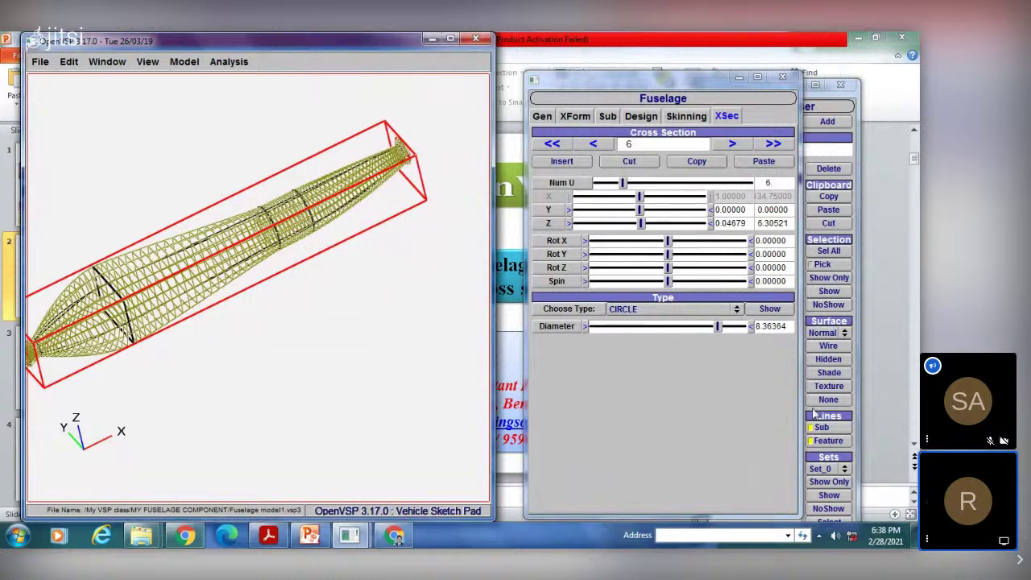
Display the fuselage as a shaded surface and show it in the left isometric view.
{"action": "left_click", "coordinate": [829, 373]}
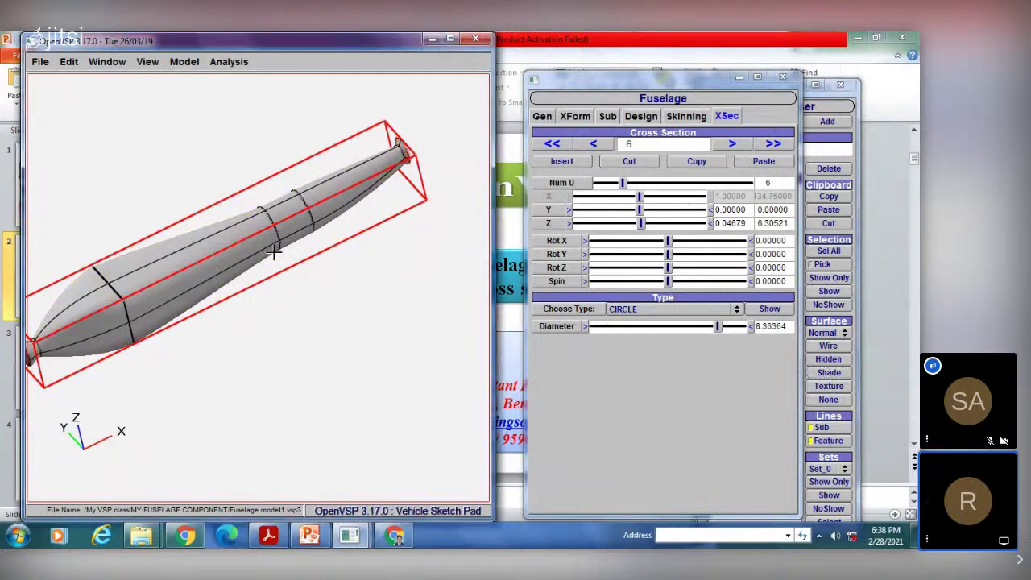
{"action": "mouse_move", "coordinate": [276, 250]}
{"action": "left_mouse_down"}
{"action": "mouse_move", "coordinate": [325, 236]}
{"action": "mouse_move", "coordinate": [298, 235]}
{"action": "left_mouse_up"}
{"action": "right_click_drag", "start_coordinate": [298, 235], "coordinate": [339, 235]}
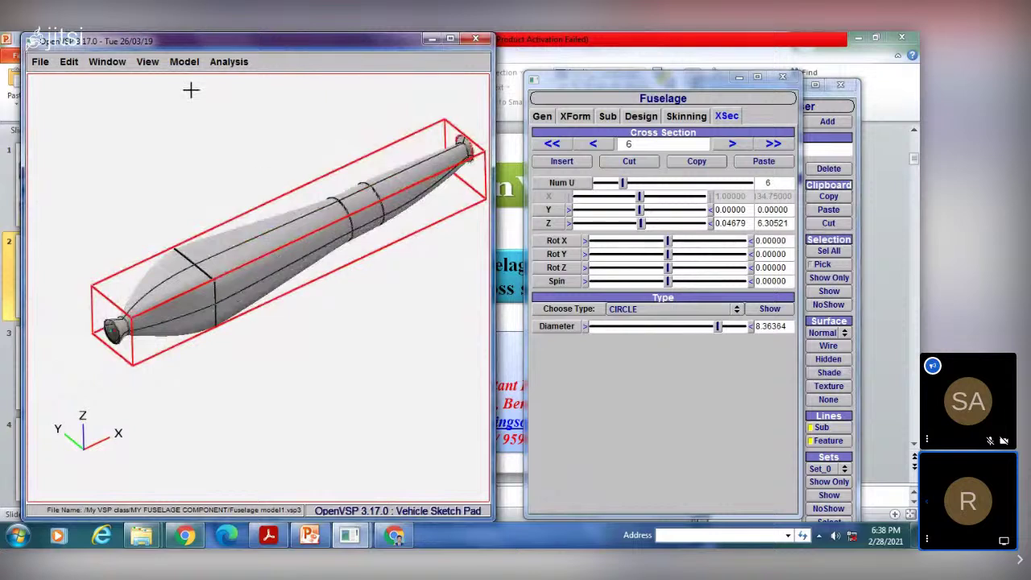
{"action": "left_click", "coordinate": [149, 64]}
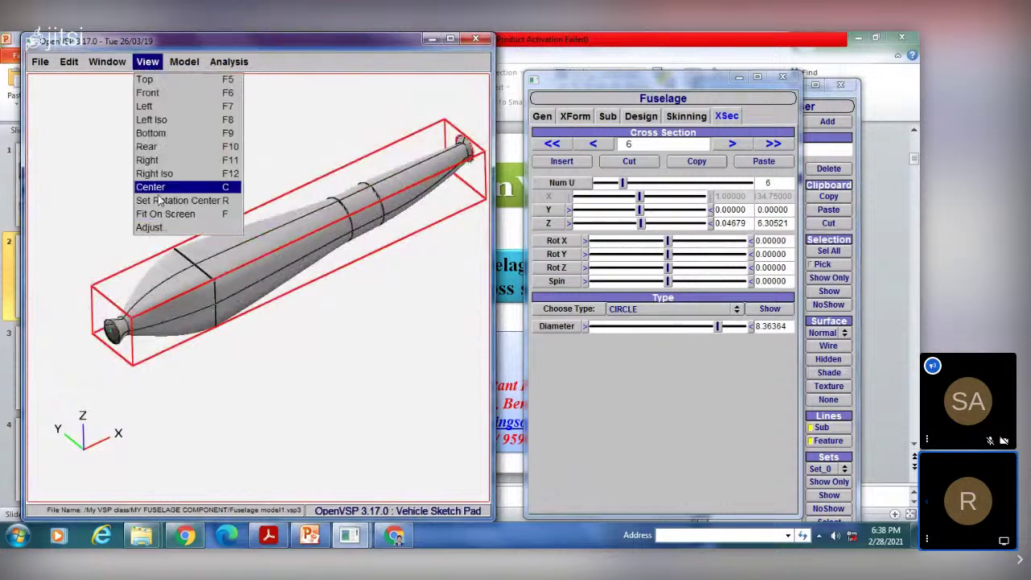
{"action": "left_click", "coordinate": [157, 121]}
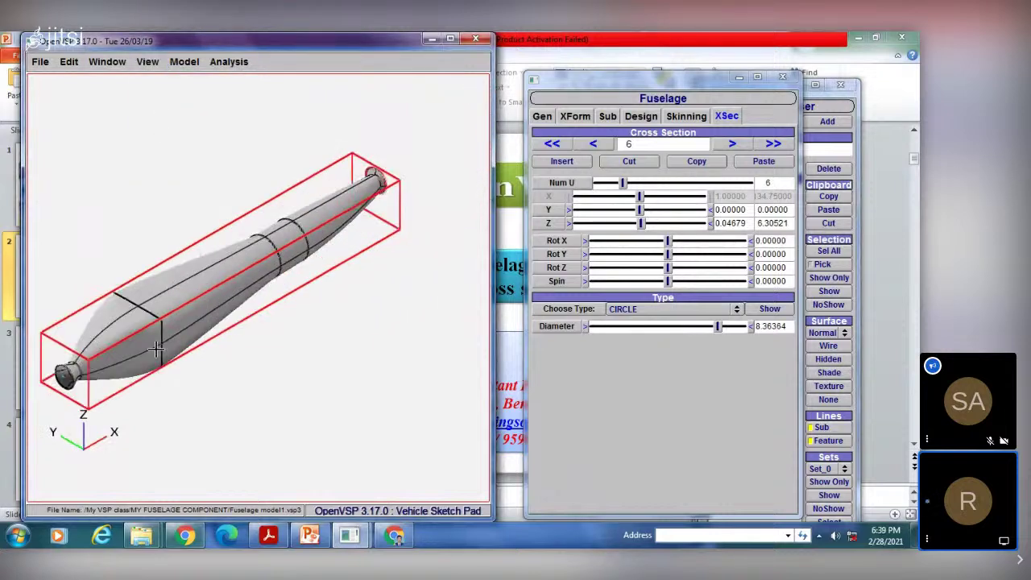
Split the display into four views and enlarge the fuselage in the front and isometric views.
{"action": "left_click", "coordinate": [179, 65]}
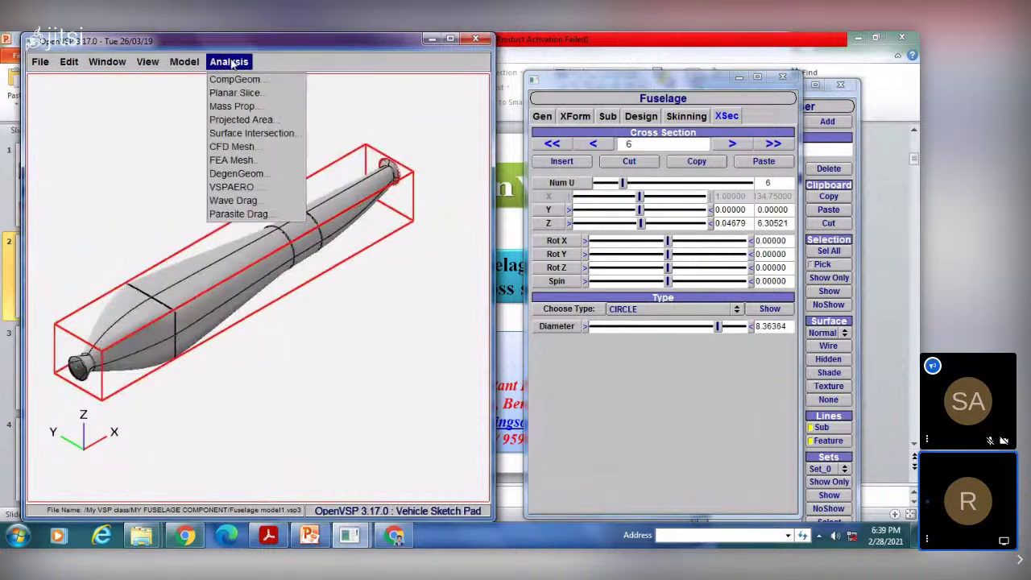
{"action": "mouse_move", "coordinate": [75, 64]}
{"action": "mouse_move", "coordinate": [107, 62]}
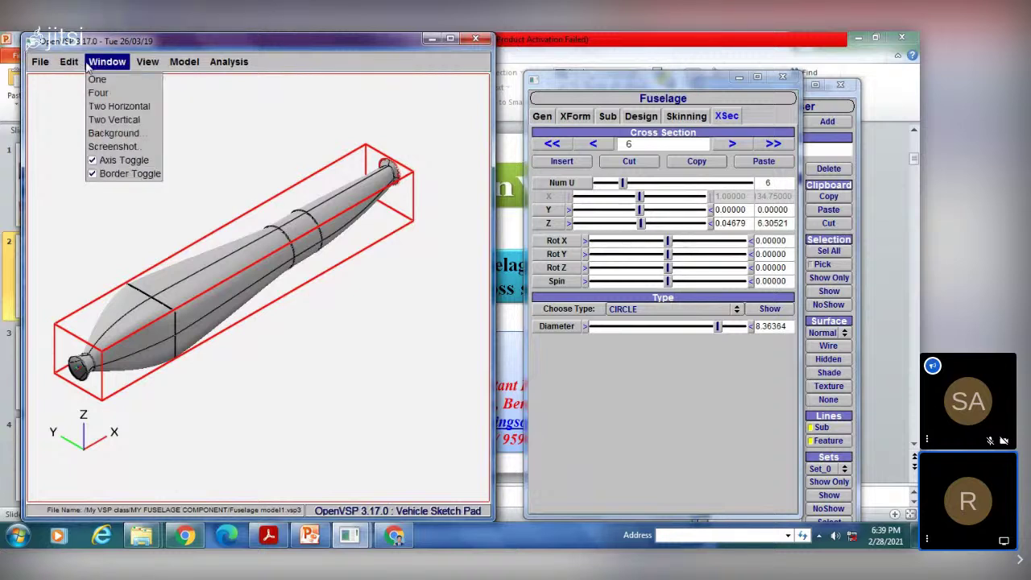
{"action": "left_click", "coordinate": [101, 89]}
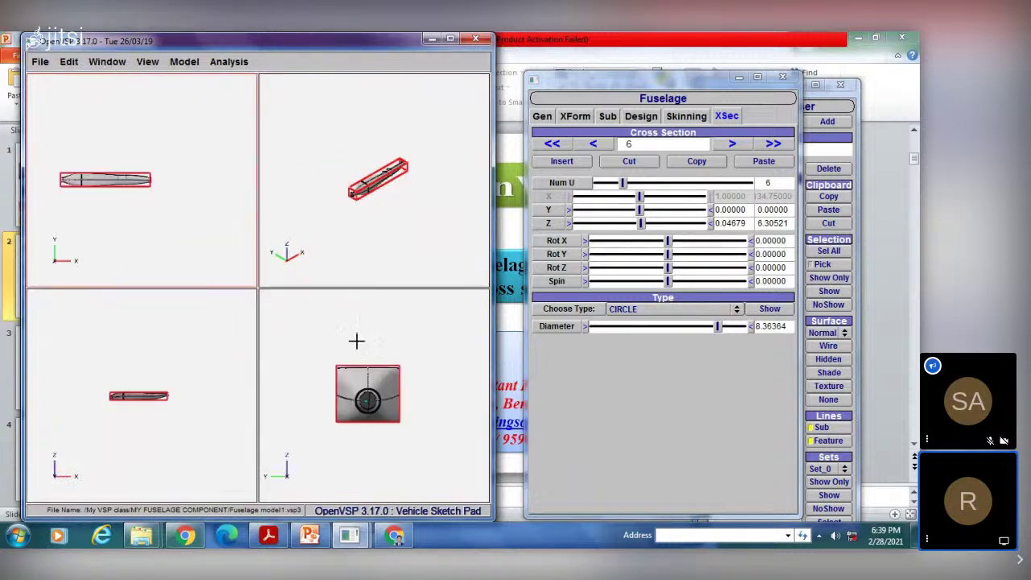
{"action": "scroll", "coordinate": [362, 357], "scroll_direction": "up", "scroll_amount": 3}
{"action": "scroll", "coordinate": [371, 219], "scroll_direction": "up", "scroll_amount": 5}
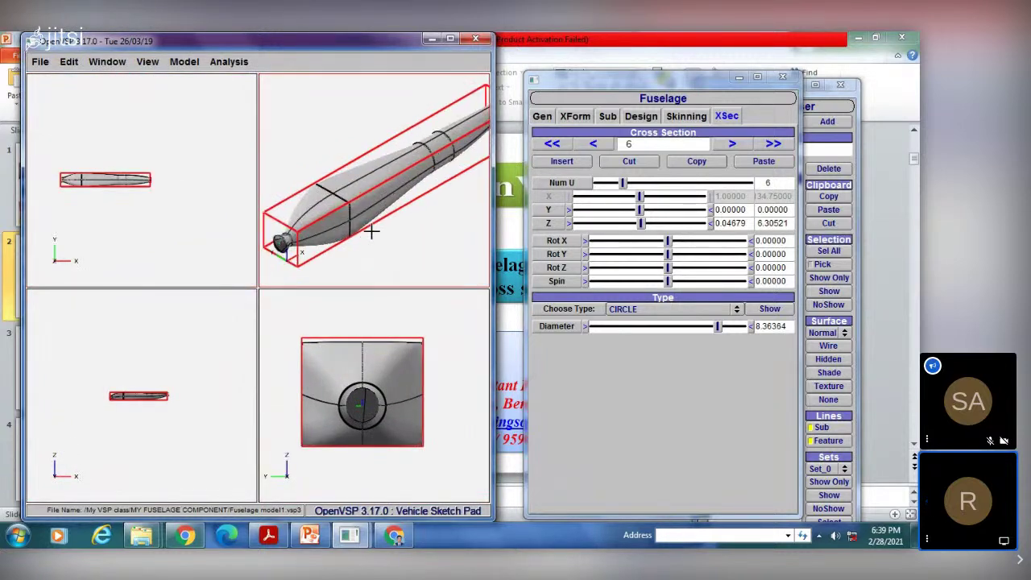
{"action": "scroll", "coordinate": [369, 227], "scroll_direction": "down", "scroll_amount": 2}
Examine the fuselage's nose, middle and tail end closely in the top view.
{"action": "scroll", "coordinate": [99, 167], "scroll_direction": "up", "scroll_amount": 5}
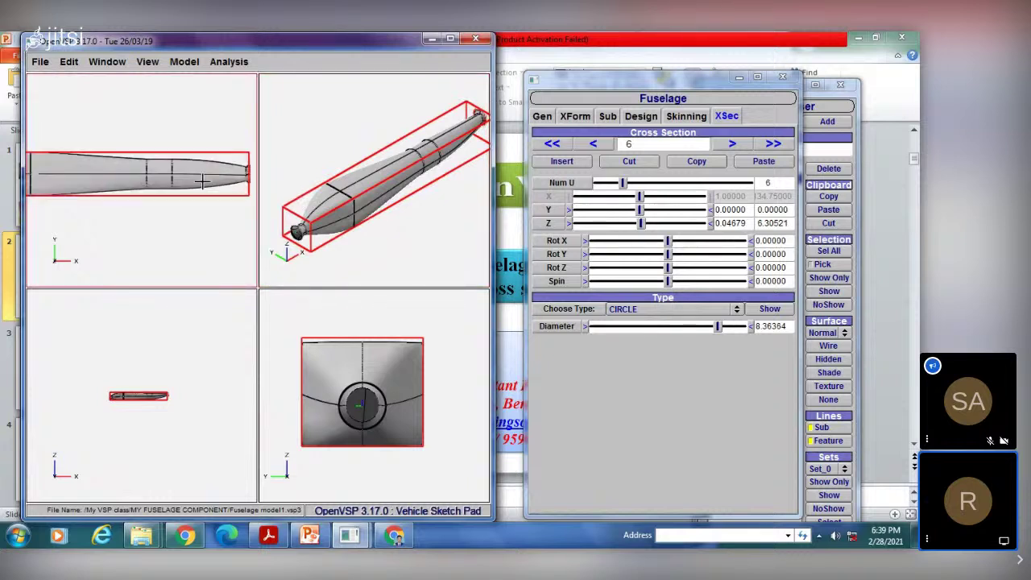
{"action": "scroll", "coordinate": [201, 182], "scroll_direction": "up", "scroll_amount": 2}
{"action": "scroll", "coordinate": [64, 182], "scroll_direction": "up", "scroll_amount": 5}
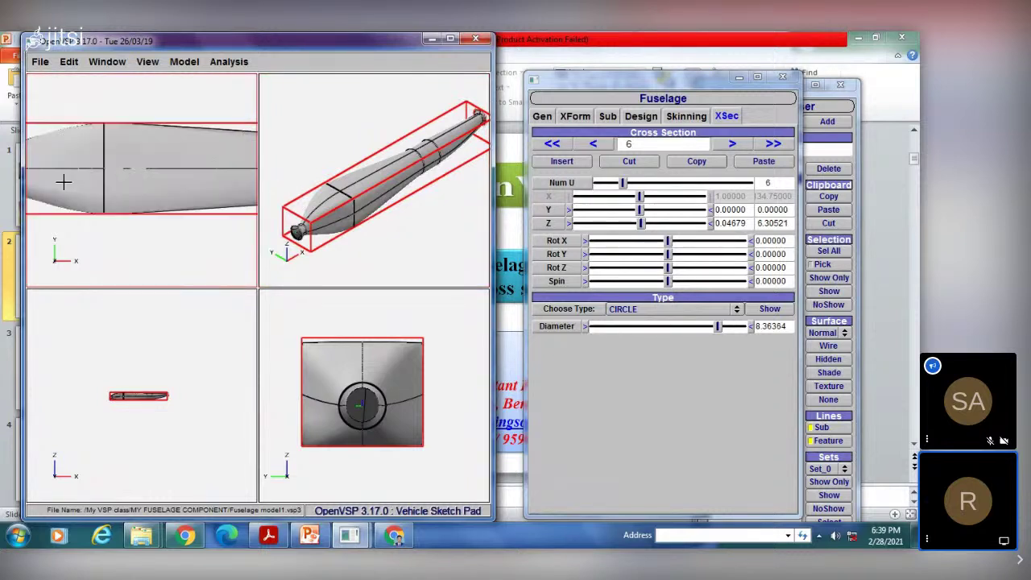
{"action": "scroll", "coordinate": [173, 177], "scroll_direction": "down", "scroll_amount": 5}
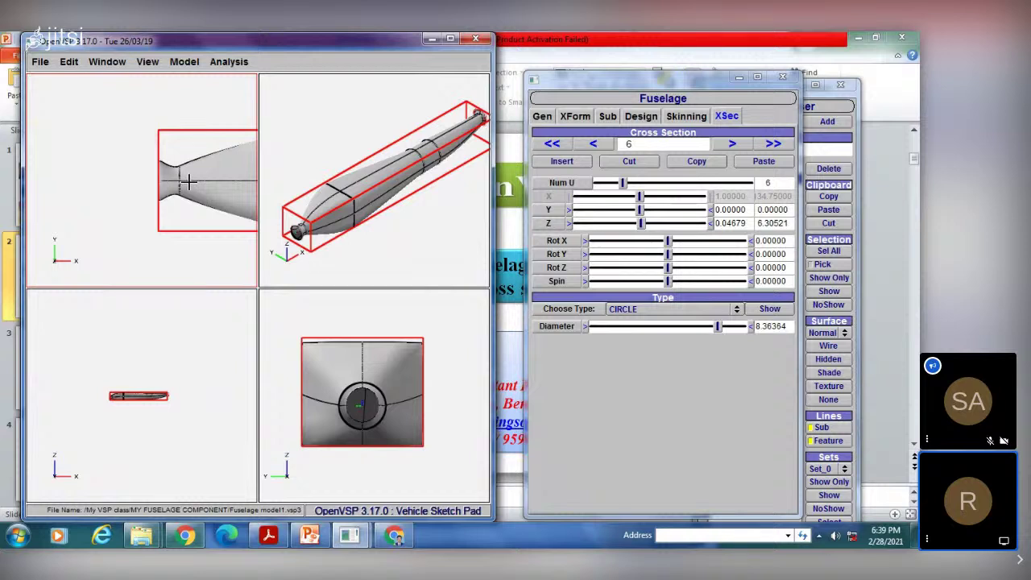
{"action": "scroll", "coordinate": [187, 182], "scroll_direction": "up", "scroll_amount": 6}
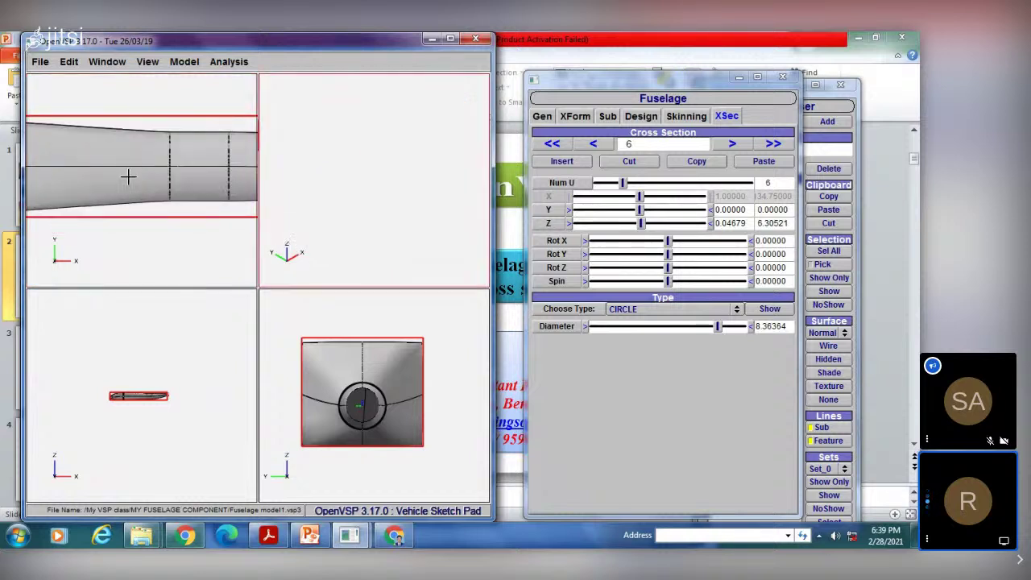
{"action": "right_click_drag", "start_coordinate": [218, 181], "coordinate": [165, 183]}
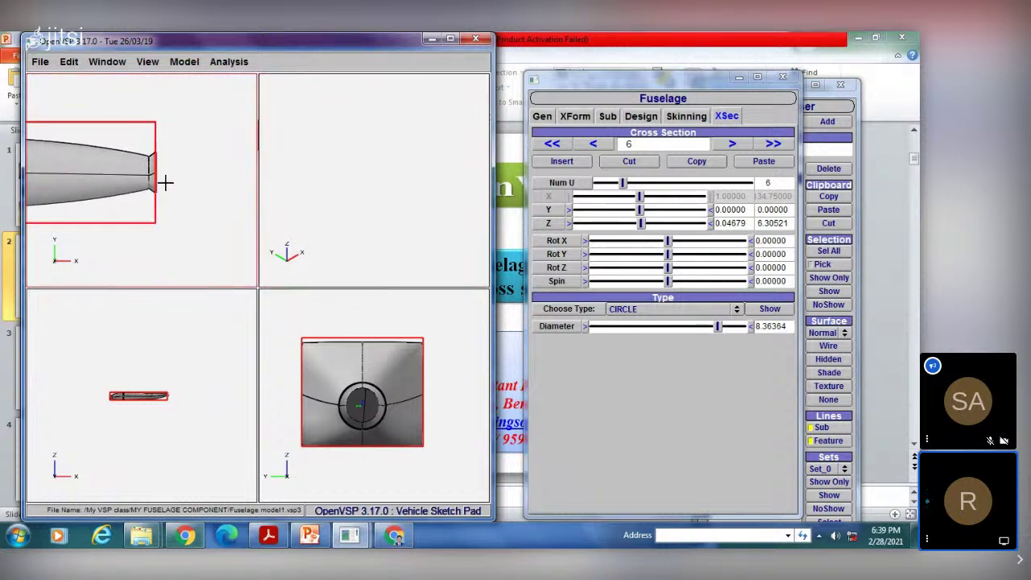
{"action": "scroll", "coordinate": [155, 186], "scroll_direction": "down", "scroll_amount": 2}
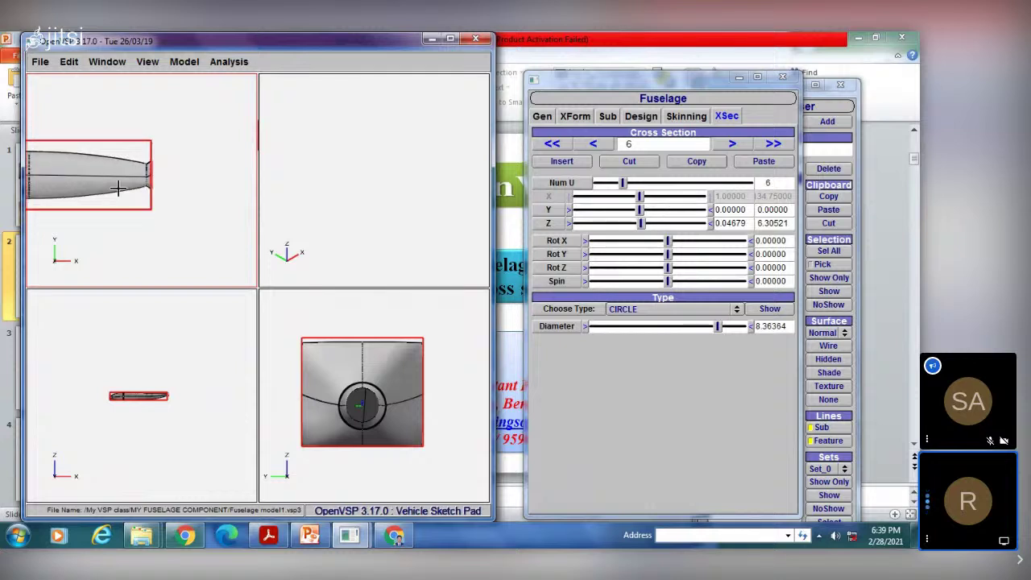
{"action": "scroll", "coordinate": [120, 193], "scroll_direction": "up", "scroll_amount": 1}
Examine the circular tail and nose ends of the fuselage closely in the side view.
{"action": "scroll", "coordinate": [133, 363], "scroll_direction": "up", "scroll_amount": 4}
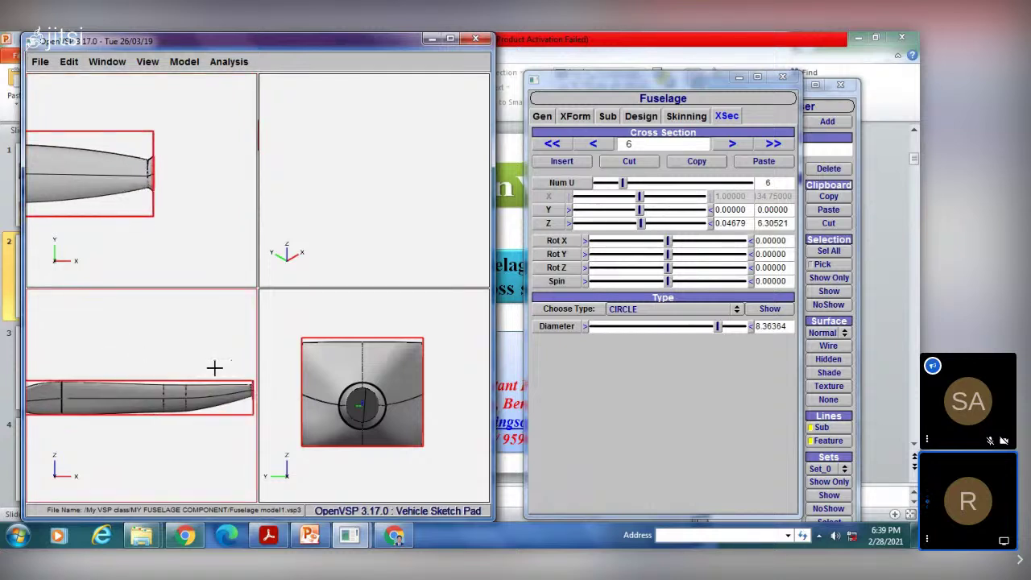
{"action": "right_click_drag", "start_coordinate": [215, 368], "coordinate": [158, 364]}
{"action": "scroll", "coordinate": [190, 313], "scroll_direction": "up", "scroll_amount": 3}
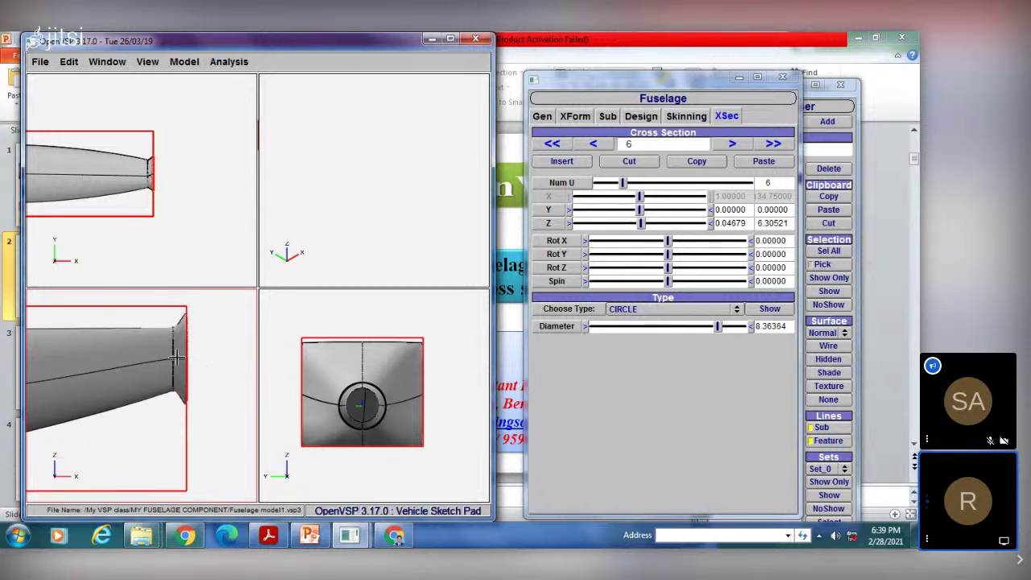
{"action": "scroll", "coordinate": [152, 348], "scroll_direction": "up", "scroll_amount": 4}
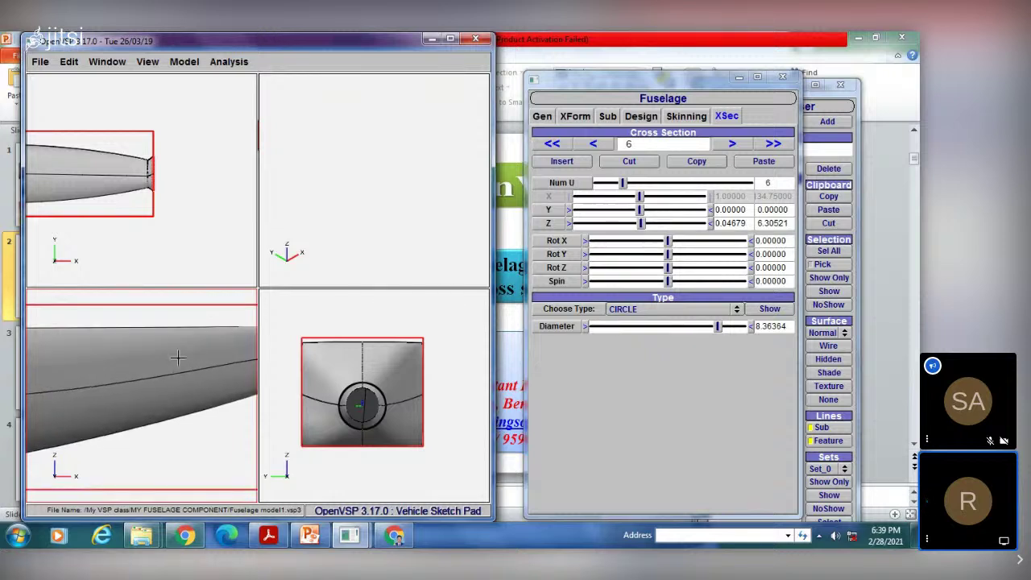
{"action": "scroll", "coordinate": [144, 367], "scroll_direction": "down", "scroll_amount": 5}
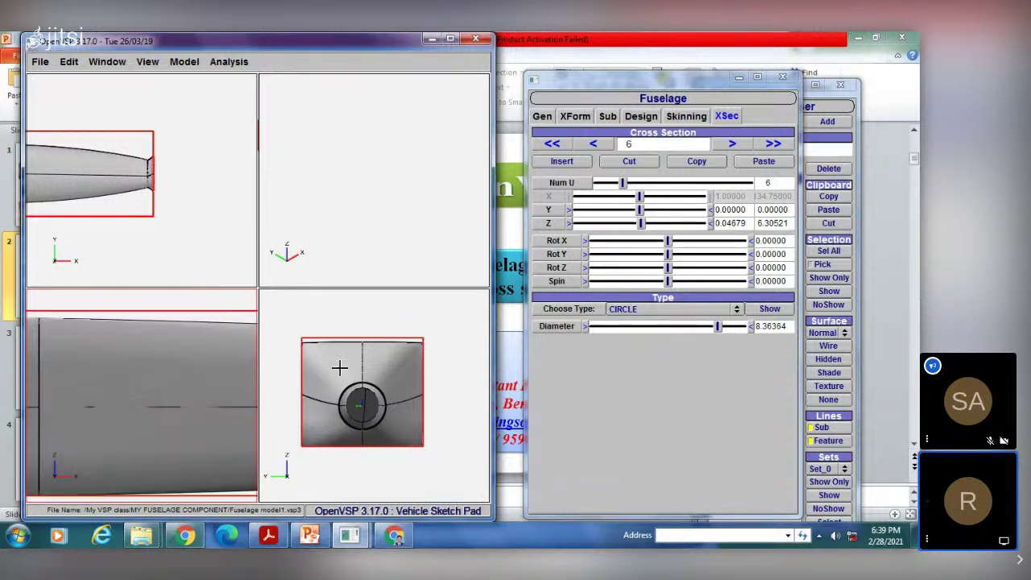
{"action": "scroll", "coordinate": [175, 362], "scroll_direction": "down", "scroll_amount": 3}
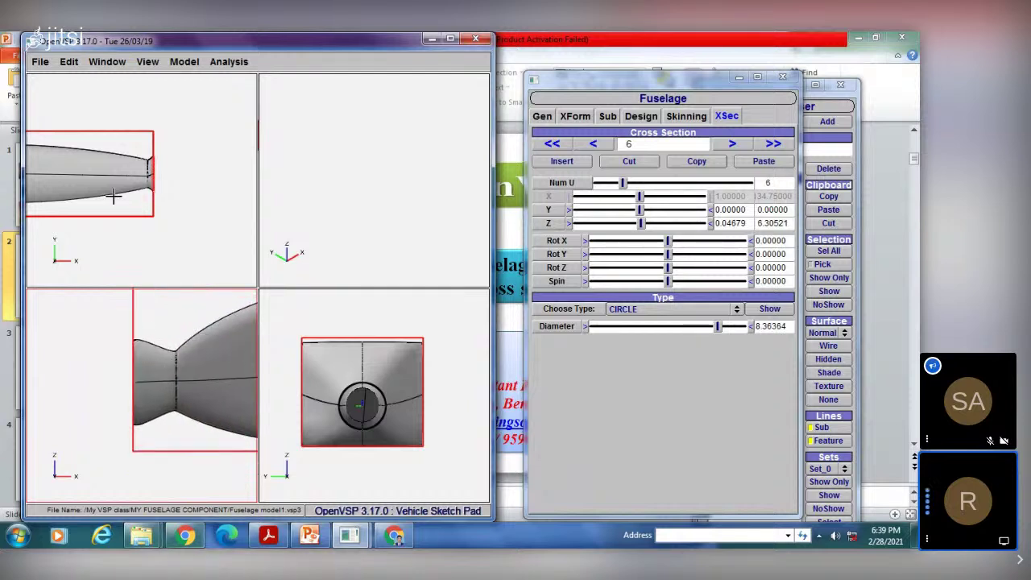
Check more of the fuselage in the top view and return the display to a single view.
{"action": "scroll", "coordinate": [113, 195], "scroll_direction": "down", "scroll_amount": 3}
{"action": "scroll", "coordinate": [153, 181], "scroll_direction": "down", "scroll_amount": 4}
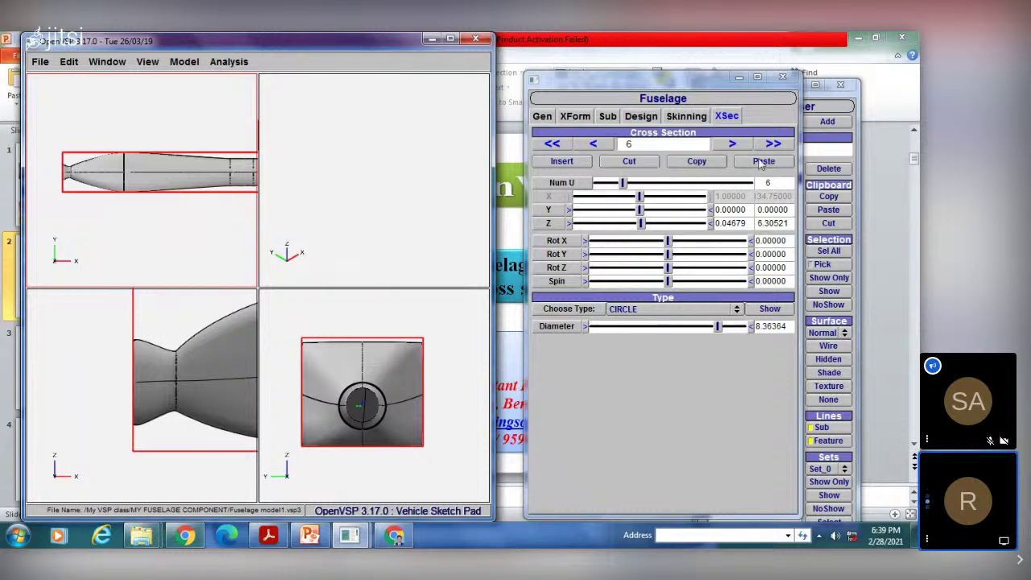
{"action": "left_click", "coordinate": [148, 64]}
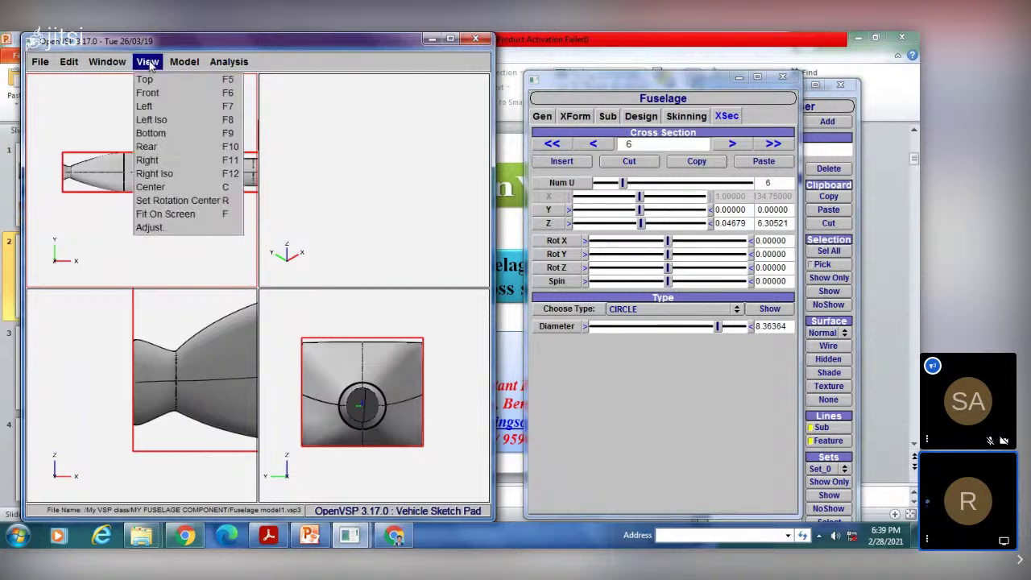
{"action": "mouse_move", "coordinate": [107, 62]}
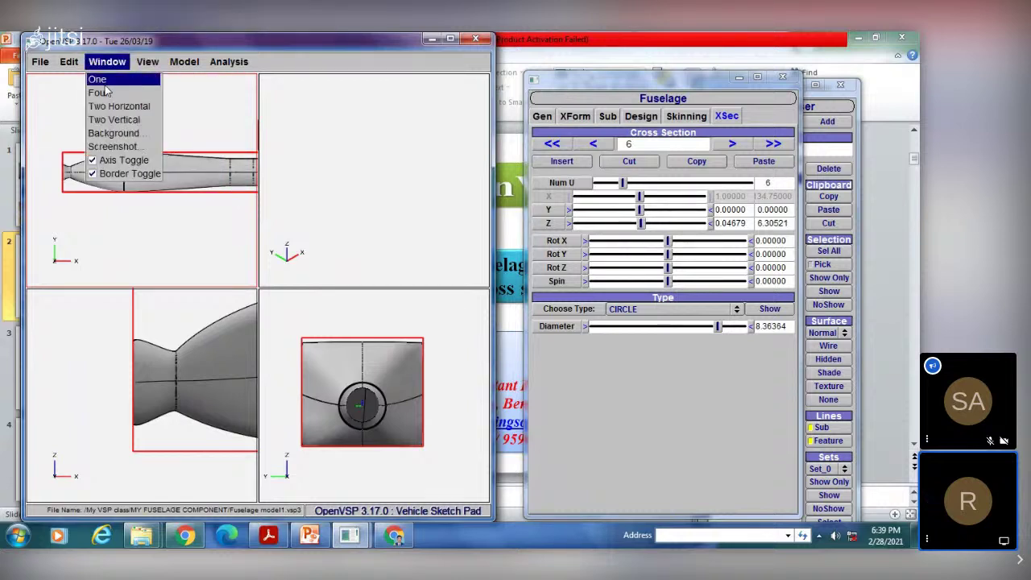
{"action": "left_click", "coordinate": [98, 80]}
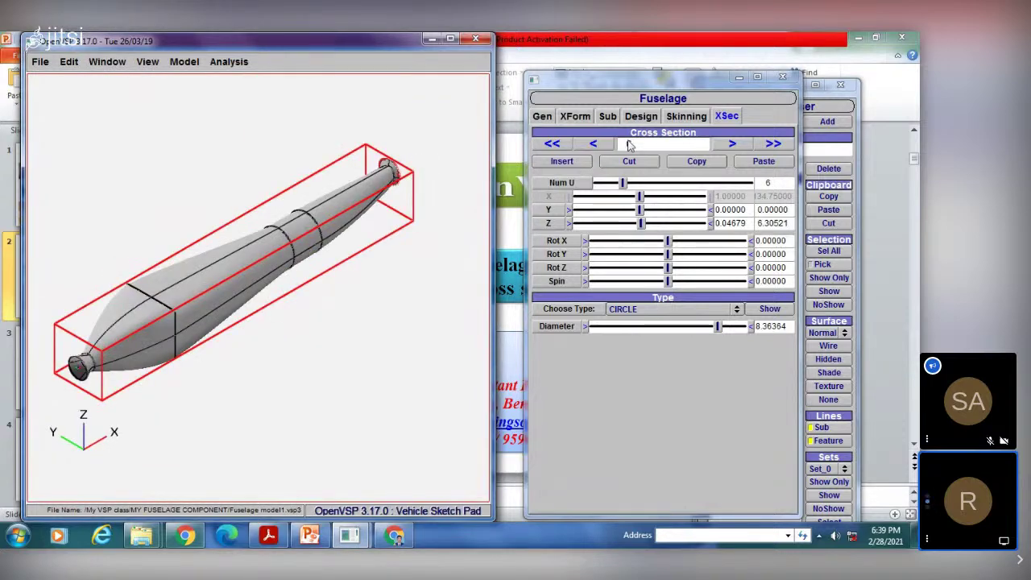
Delete the edited fuselage from the vehicle and add a new FUSELAGE component.
{"action": "left_click_drag", "start_coordinate": [703, 96], "coordinate": [604, 96]}
{"action": "left_click", "coordinate": [828, 168]}
{"action": "left_click", "coordinate": [827, 122]}
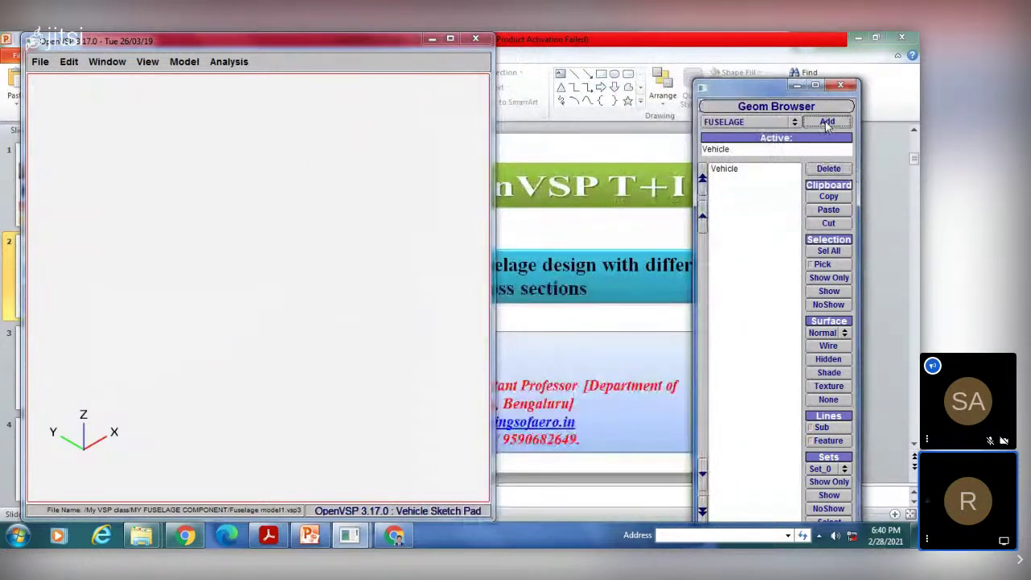
Fit the new fuselage on screen and center it in the view.
{"action": "left_click", "coordinate": [182, 62]}
{"action": "mouse_move", "coordinate": [165, 76]}
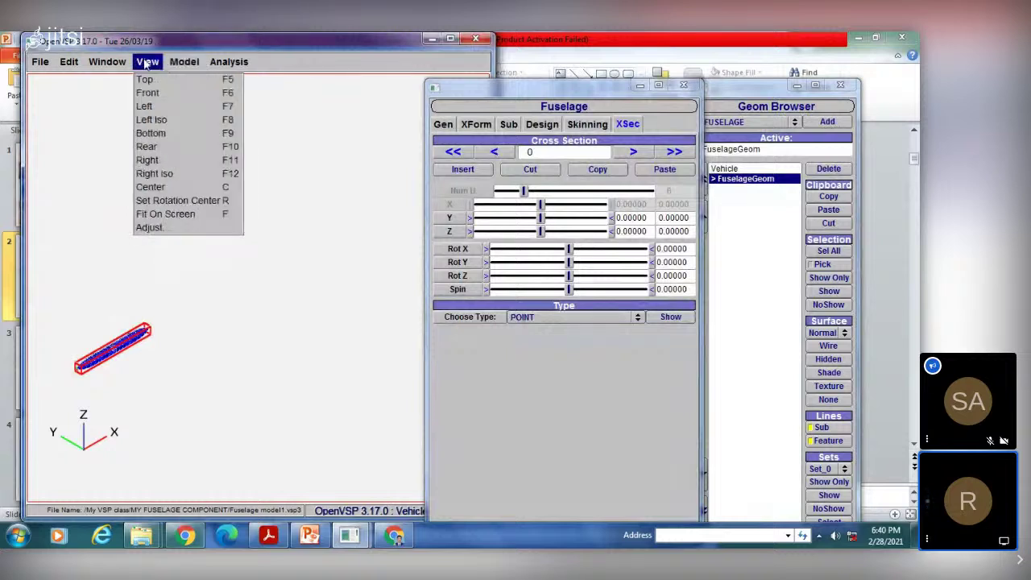
{"action": "left_click", "coordinate": [169, 219]}
{"action": "right_click_drag", "start_coordinate": [241, 283], "coordinate": [271, 202]}
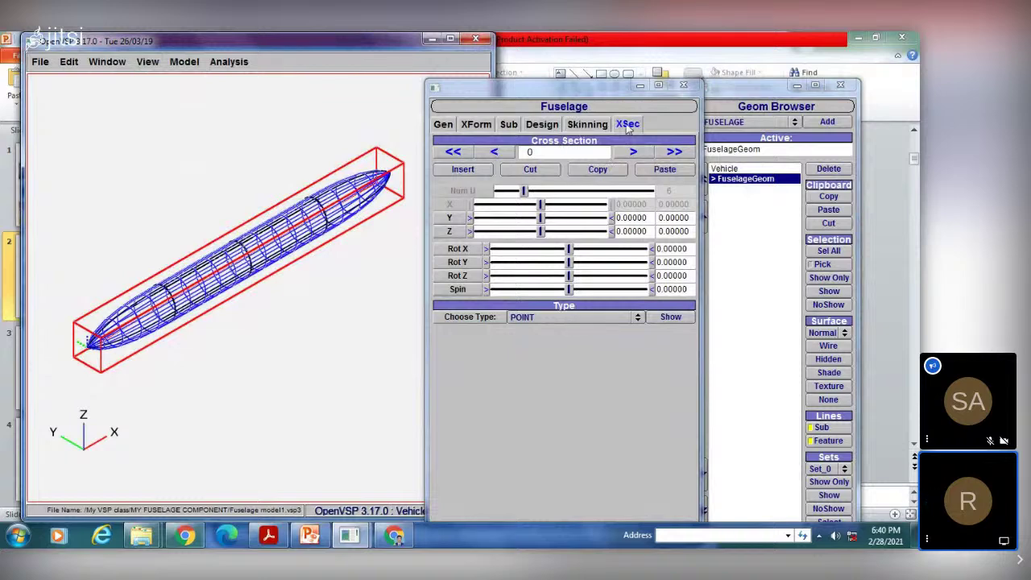
Step through the new fuselage's cross sections from 0 to 4 and back to examine their positions and types.
{"action": "left_click_drag", "start_coordinate": [554, 95], "coordinate": [612, 70]}
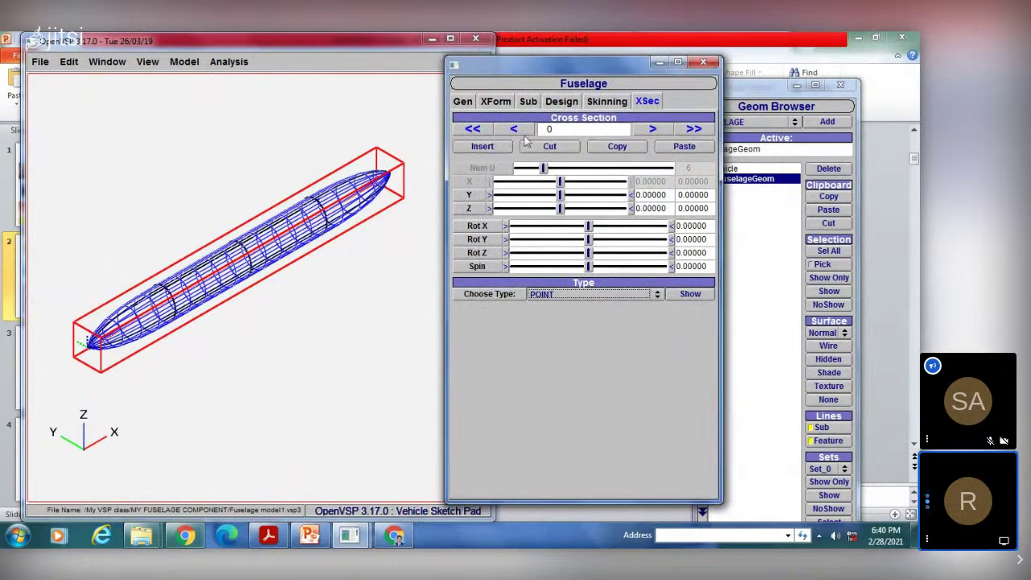
{"action": "left_click", "coordinate": [653, 130]}
{"action": "left_click", "coordinate": [652, 129]}
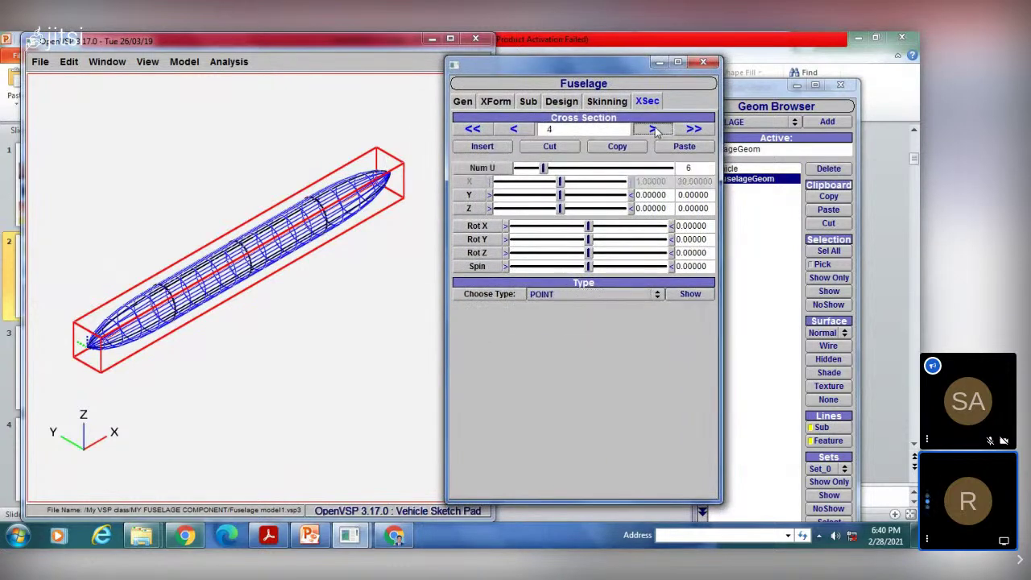
{"action": "left_click", "coordinate": [652, 130]}
{"action": "left_click", "coordinate": [653, 129]}
{"action": "left_click", "coordinate": [512, 130]}
{"action": "left_click", "coordinate": [512, 130]}
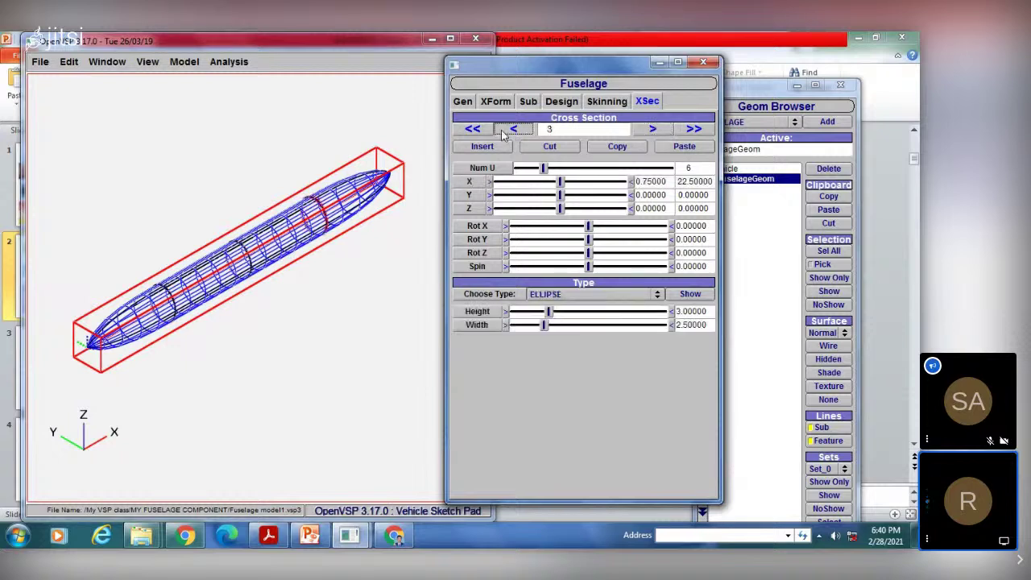
{"action": "left_click", "coordinate": [512, 130]}
{"action": "left_click", "coordinate": [512, 131]}
Copy cross section 1 and paste it in place, and cut that section from the fuselage.
{"action": "left_click", "coordinate": [655, 130]}
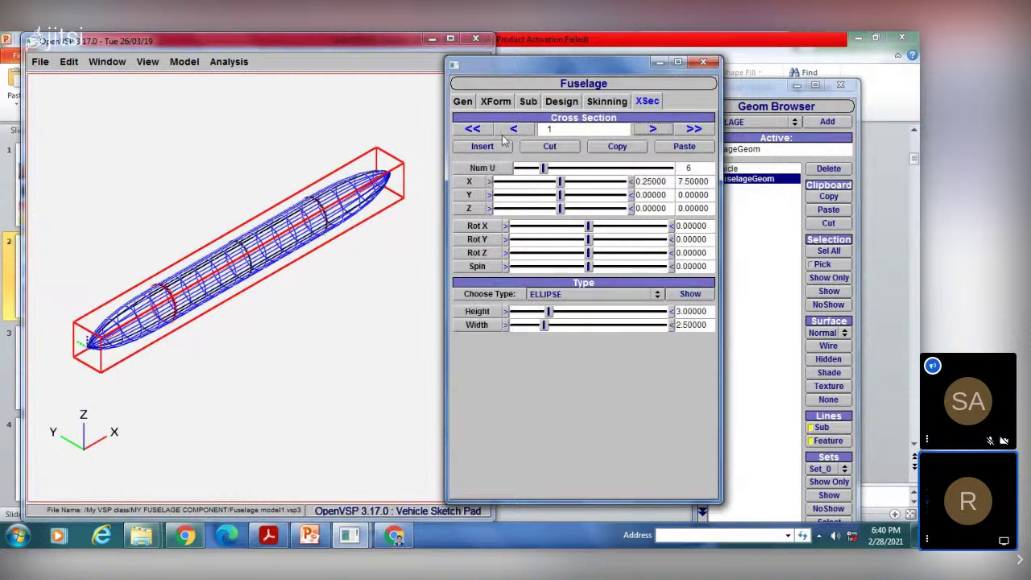
{"action": "left_click", "coordinate": [619, 146]}
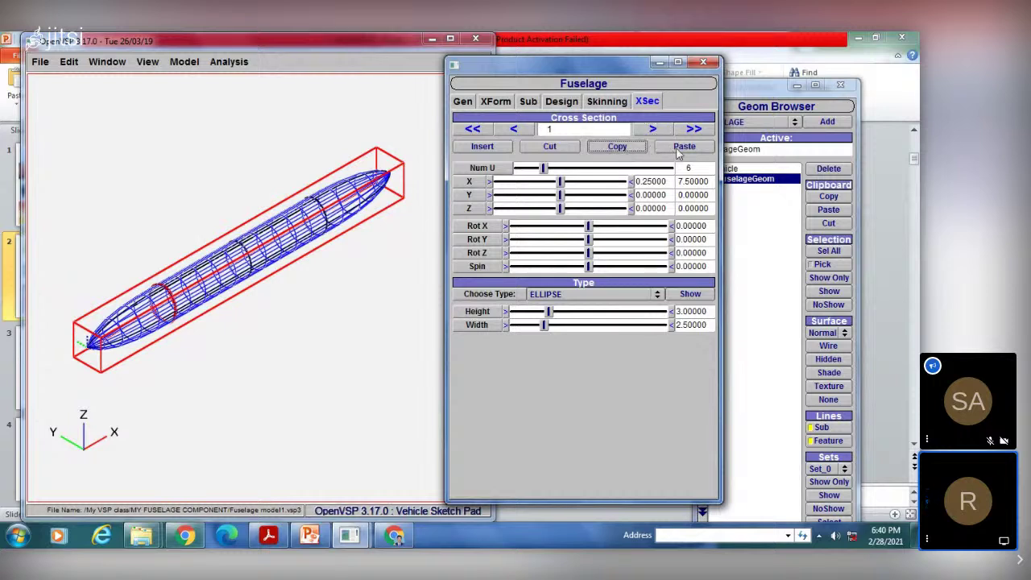
{"action": "left_click", "coordinate": [679, 150]}
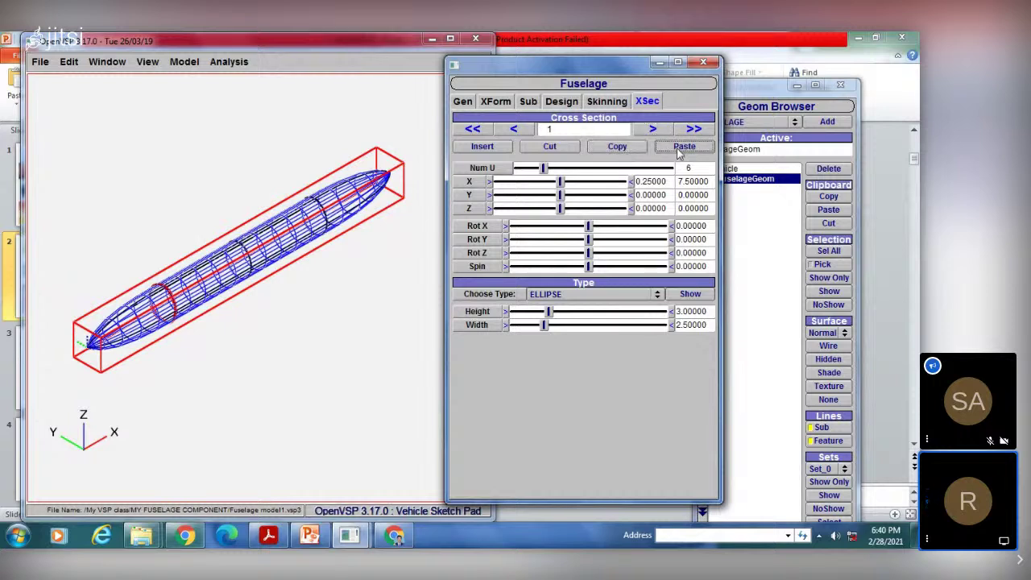
{"action": "left_click", "coordinate": [550, 148]}
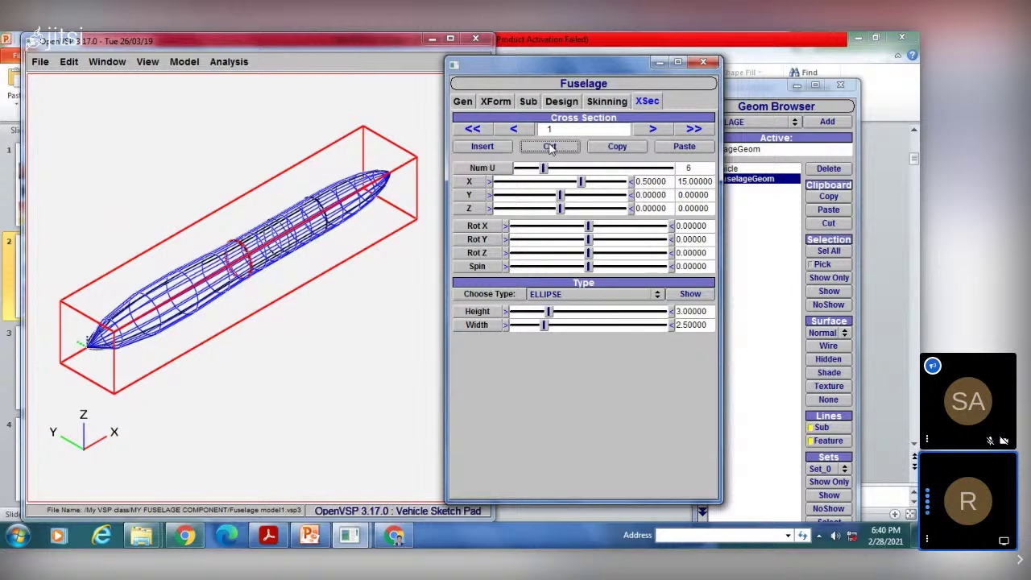
Insert one new cross section after section 1 and another after section 3.
{"action": "left_click", "coordinate": [483, 147]}
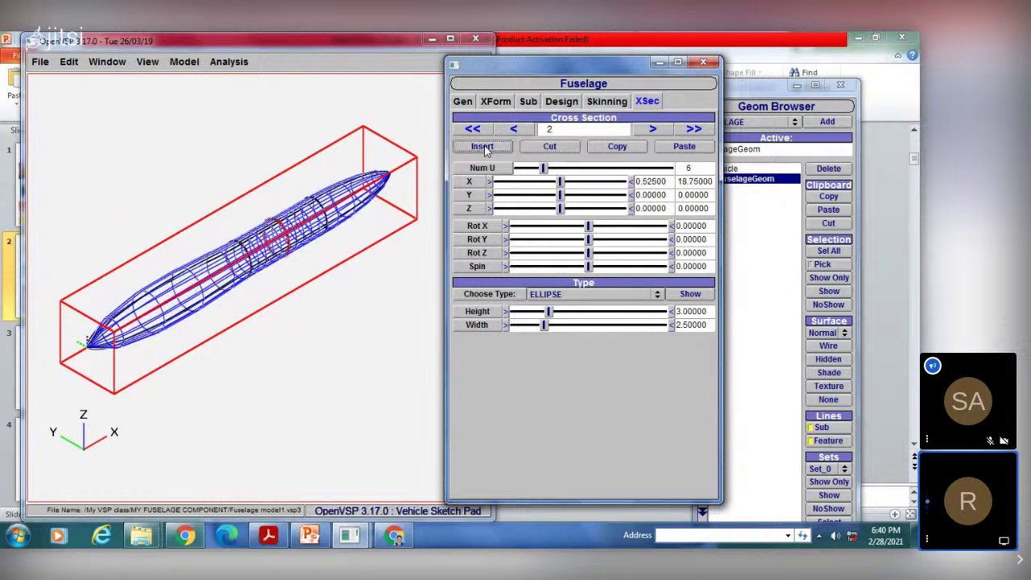
{"action": "left_click", "coordinate": [649, 132]}
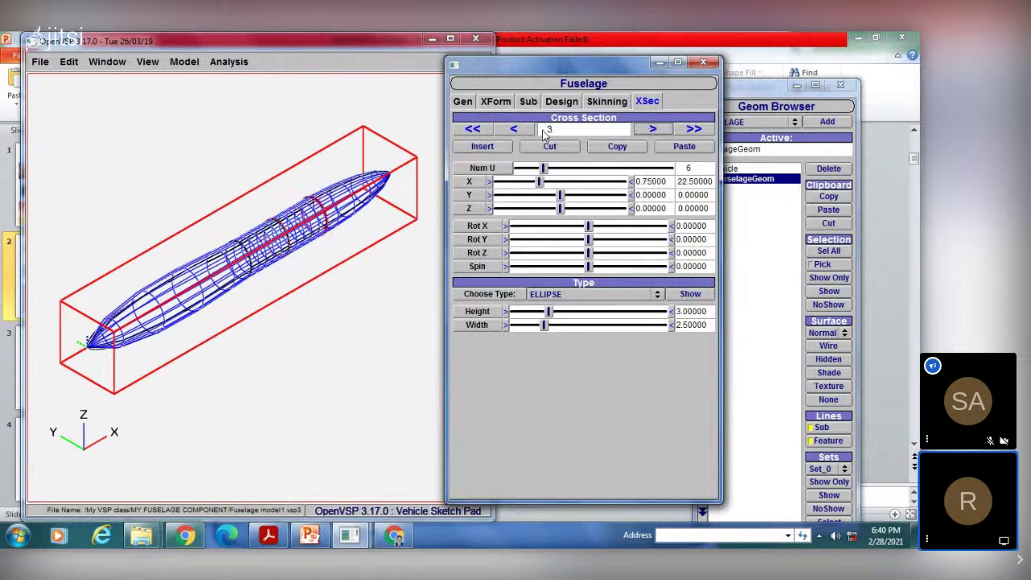
{"action": "left_click", "coordinate": [482, 147]}
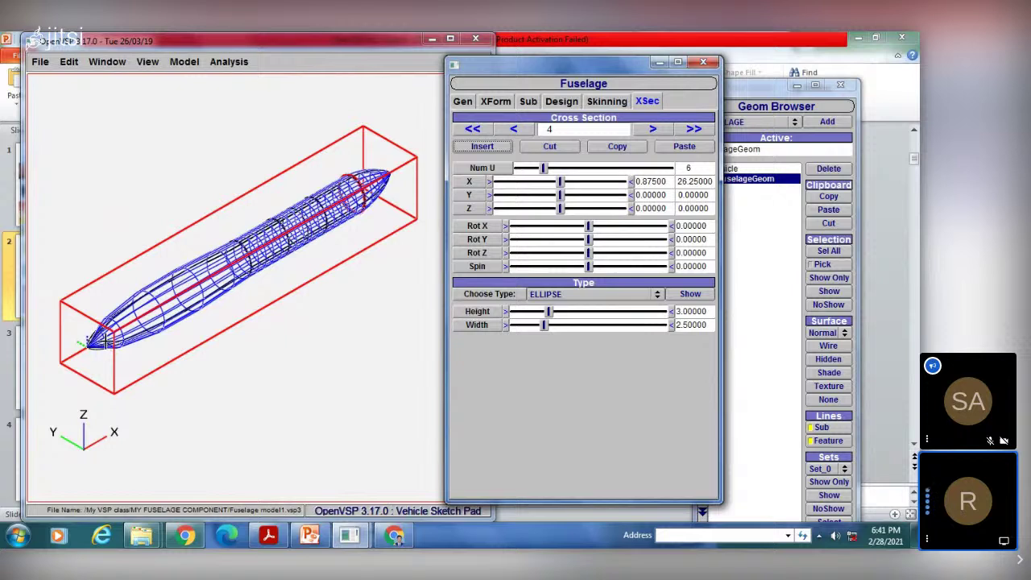
Insert a new POINT cross section directly after section 0 of the fuselage.
{"action": "left_click", "coordinate": [517, 128]}
{"action": "left_click", "coordinate": [517, 128]}
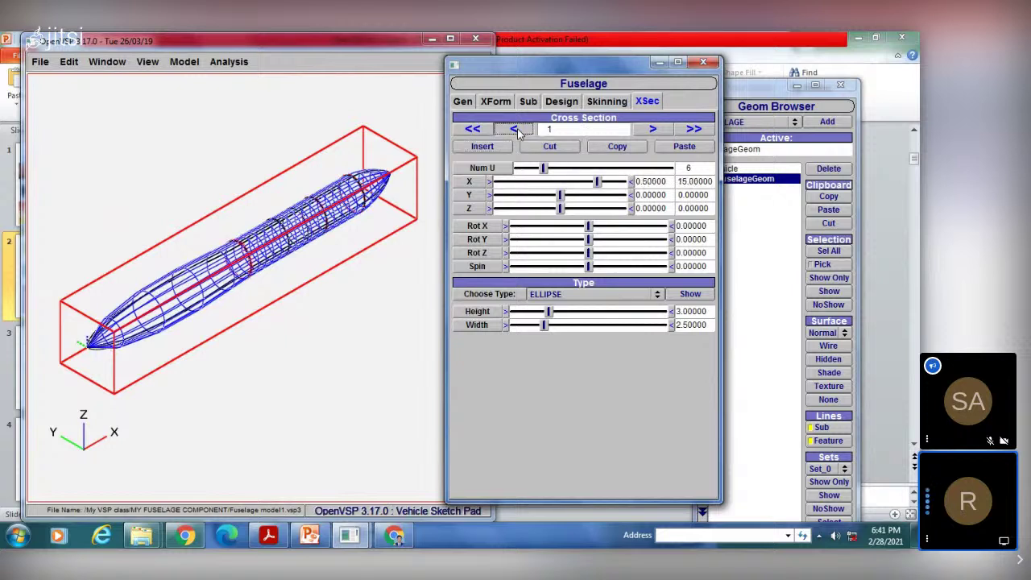
{"action": "left_click", "coordinate": [517, 128]}
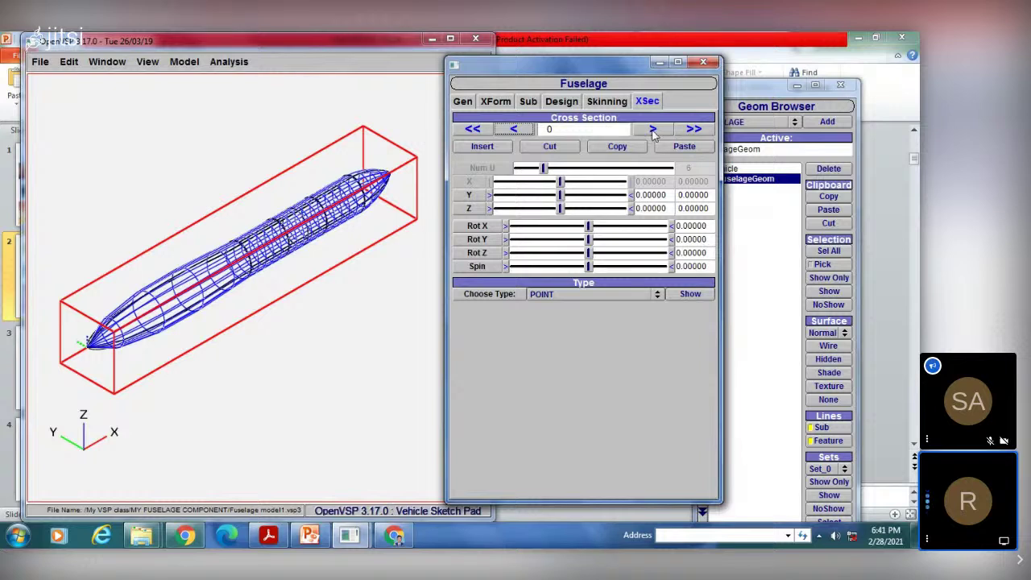
{"action": "left_click", "coordinate": [483, 146]}
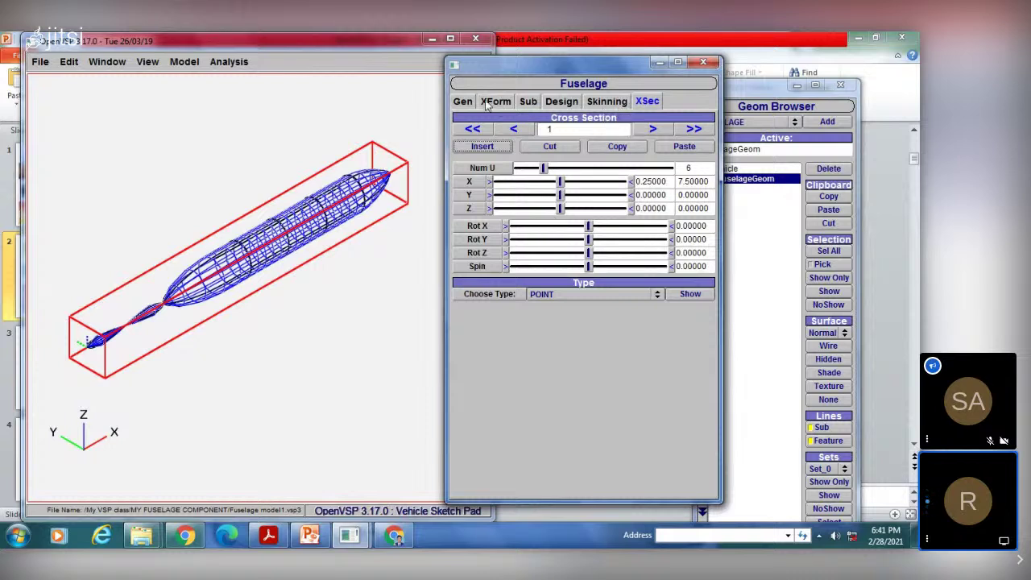
Lengthen the fuselage slightly and check its transform and general settings.
{"action": "left_click", "coordinate": [561, 101]}
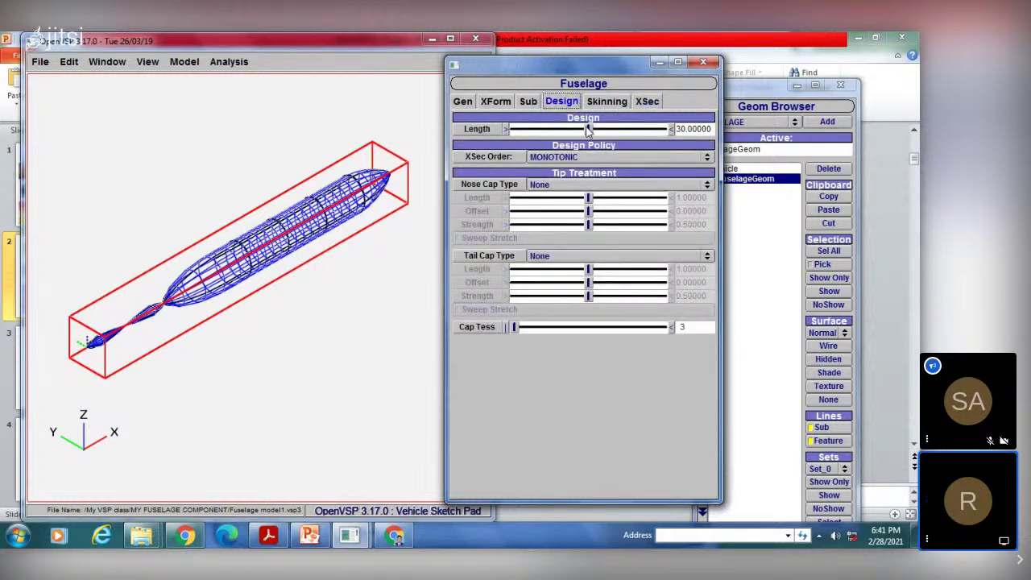
{"action": "left_click_drag", "start_coordinate": [590, 131], "coordinate": [593, 131]}
{"action": "left_click", "coordinate": [491, 102]}
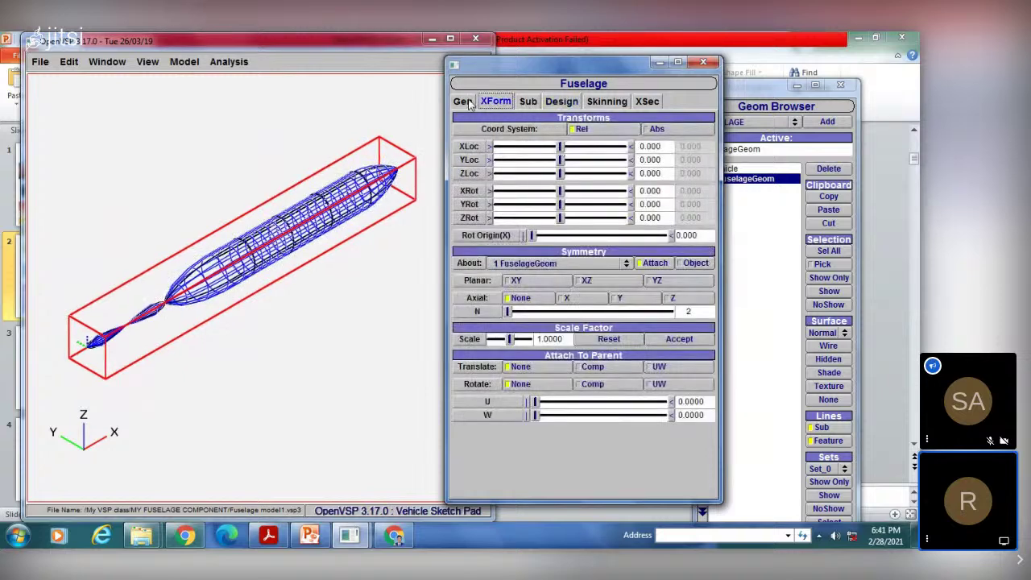
{"action": "left_click", "coordinate": [462, 101]}
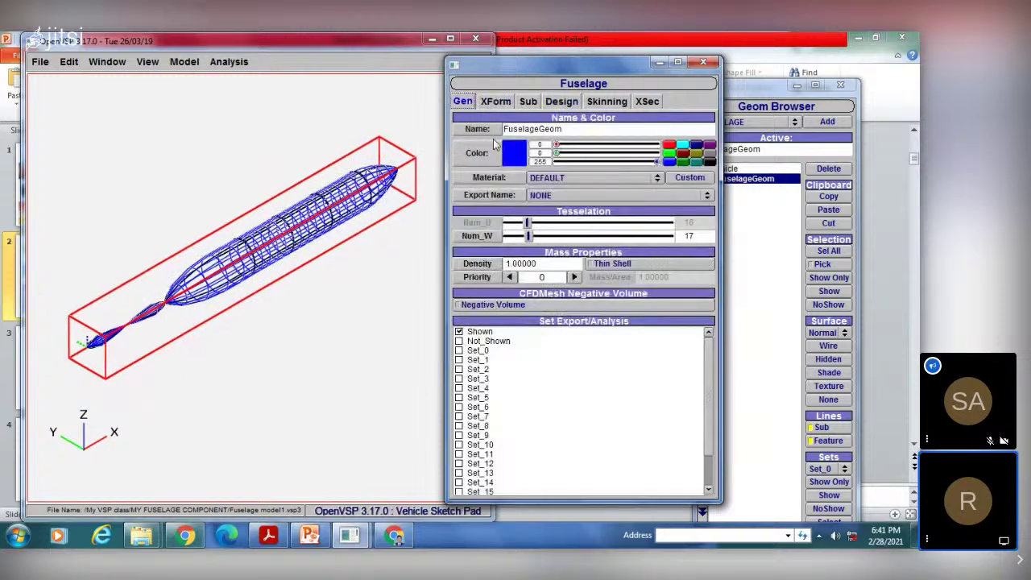
Move cross section 1 along X to about 12.61 and bring cross section 2 to the same X position.
{"action": "left_click", "coordinate": [646, 102]}
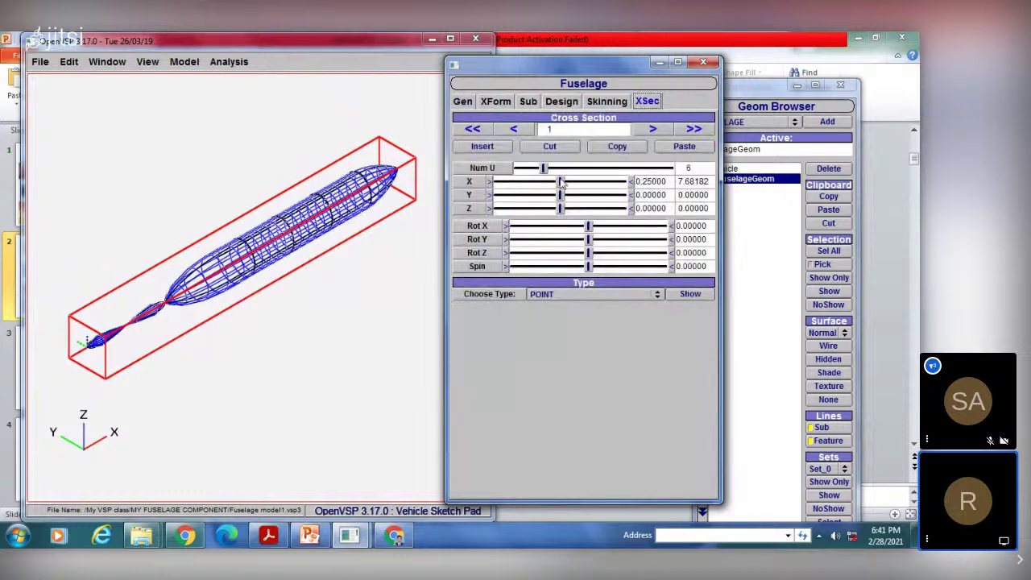
{"action": "left_click_drag", "start_coordinate": [561, 184], "coordinate": [600, 172]}
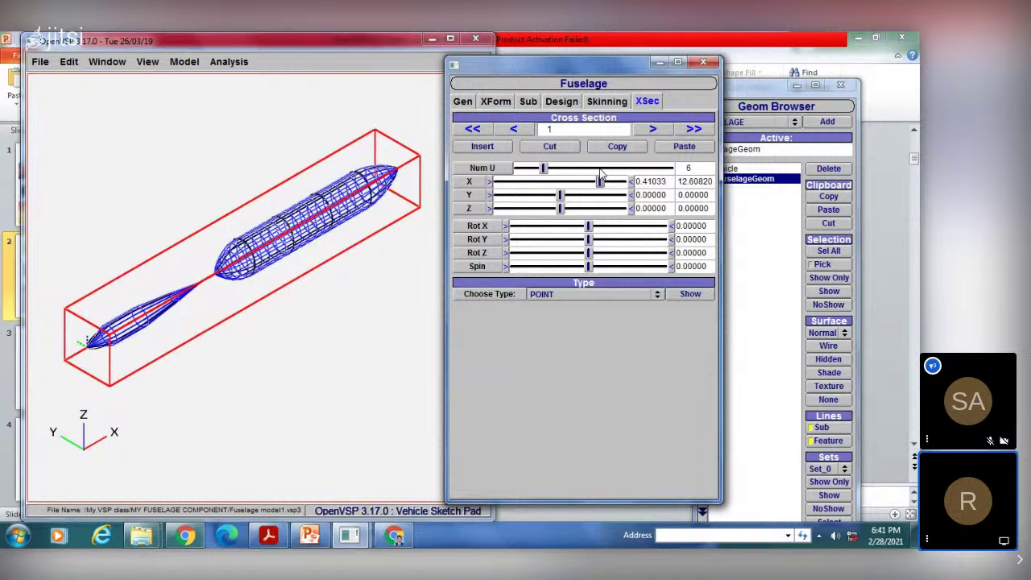
{"action": "left_click", "coordinate": [653, 129]}
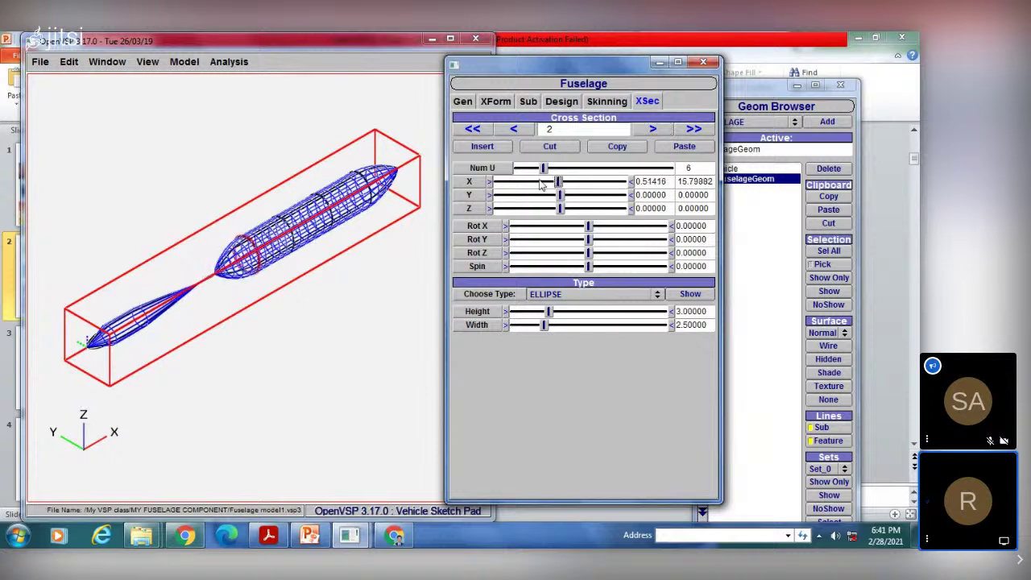
{"action": "left_click_drag", "start_coordinate": [542, 183], "coordinate": [497, 201]}
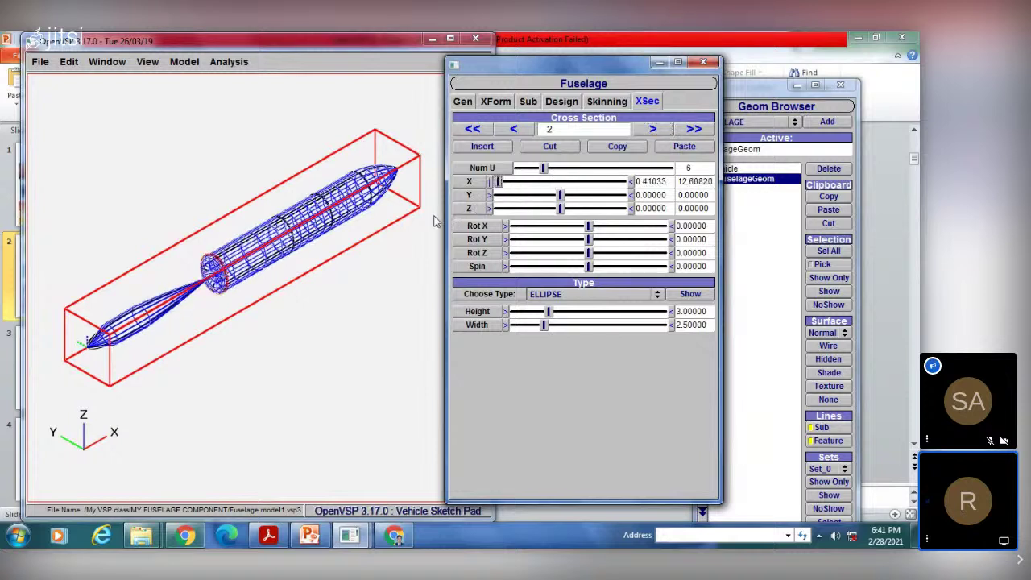
Examine the pinched part of the fuselage around the coincident sections and check cross sections 3 and 4.
{"action": "left_click", "coordinate": [652, 130]}
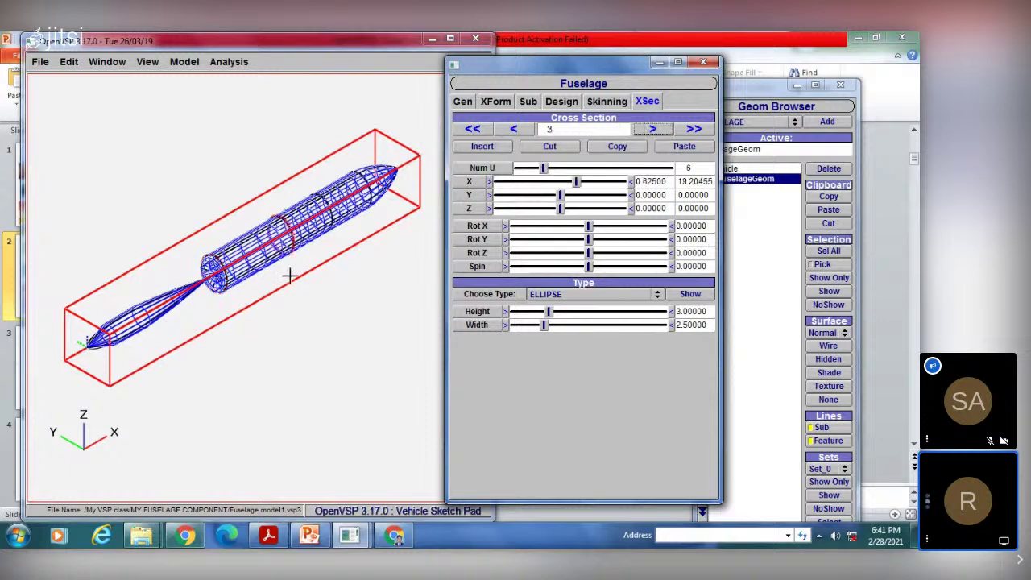
{"action": "scroll", "coordinate": [270, 272], "scroll_direction": "up", "scroll_amount": 5}
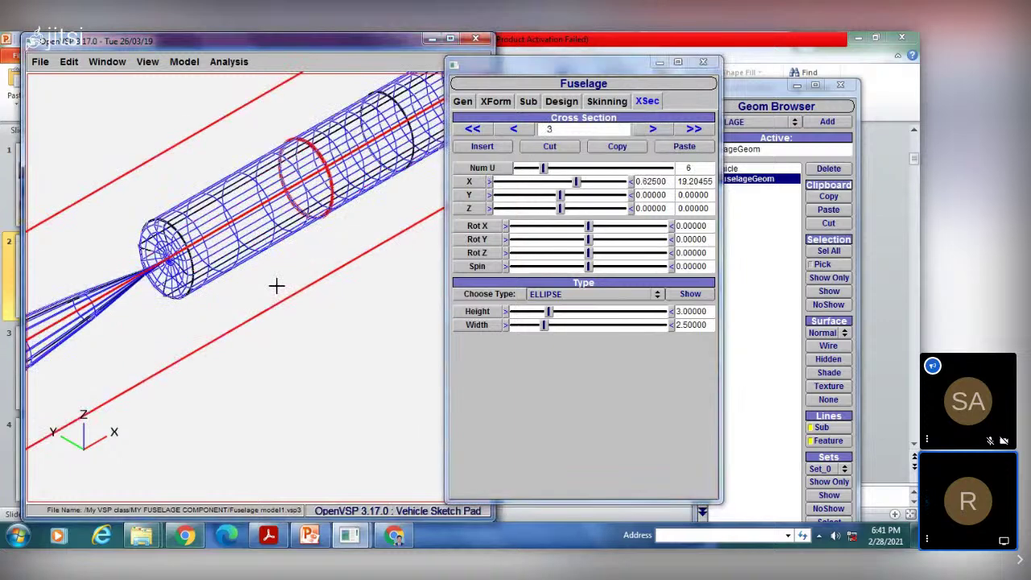
{"action": "right_click_drag", "start_coordinate": [276, 286], "coordinate": [387, 200]}
{"action": "scroll", "coordinate": [292, 236], "scroll_direction": "down", "scroll_amount": 3}
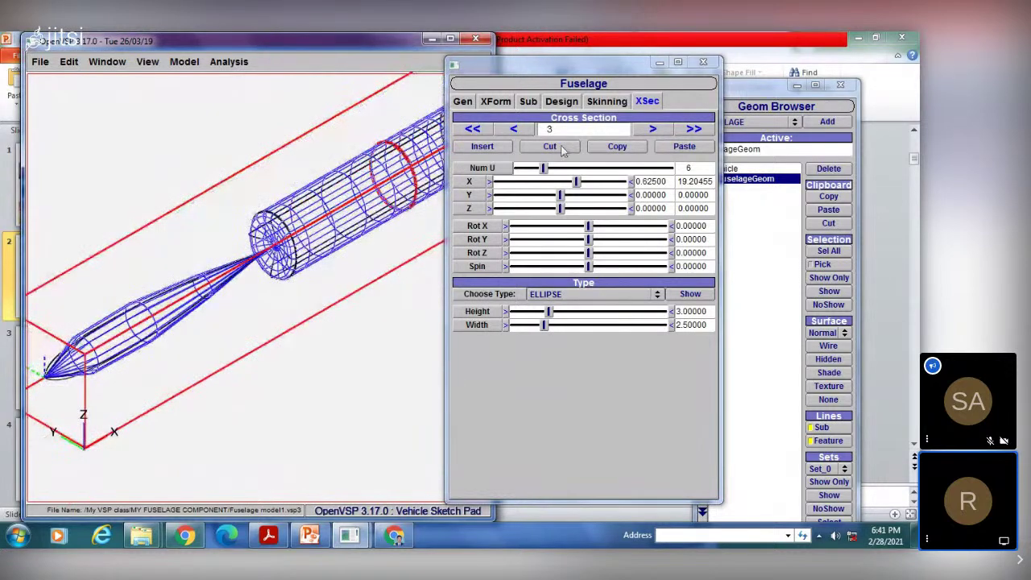
{"action": "left_click", "coordinate": [652, 129]}
Change cross section 0 to the CIRCLE type with a diameter of about 1.73.
{"action": "left_click", "coordinate": [530, 130]}
{"action": "left_click", "coordinate": [530, 131]}
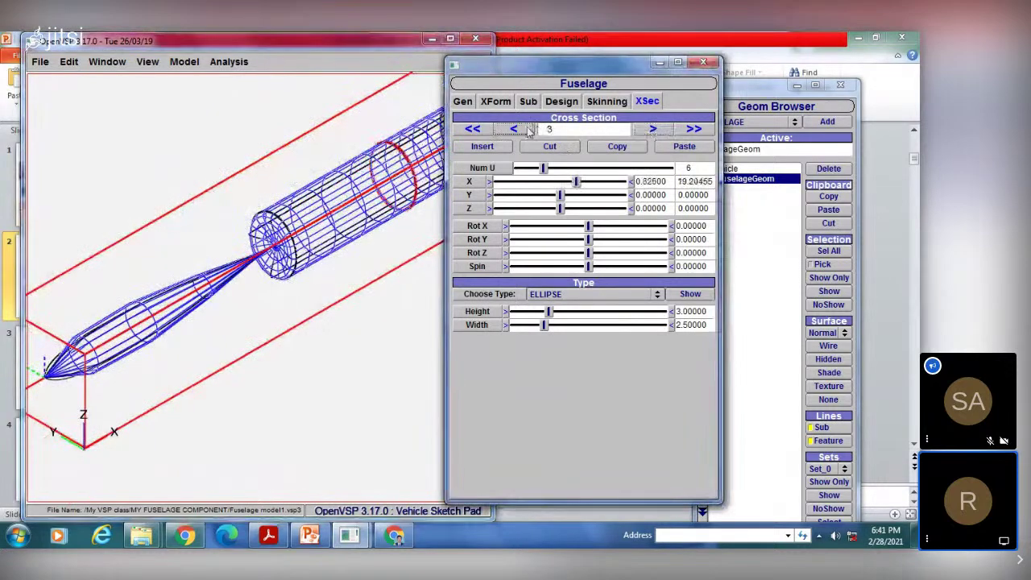
{"action": "left_click", "coordinate": [530, 130]}
{"action": "left_click", "coordinate": [530, 131]}
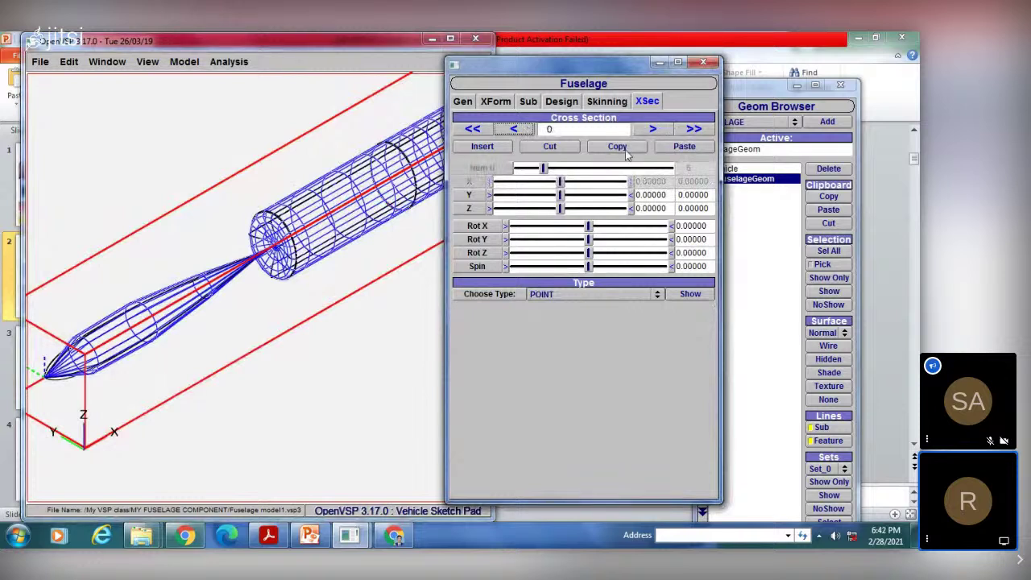
{"action": "left_click", "coordinate": [562, 183]}
{"action": "left_click", "coordinate": [561, 292]}
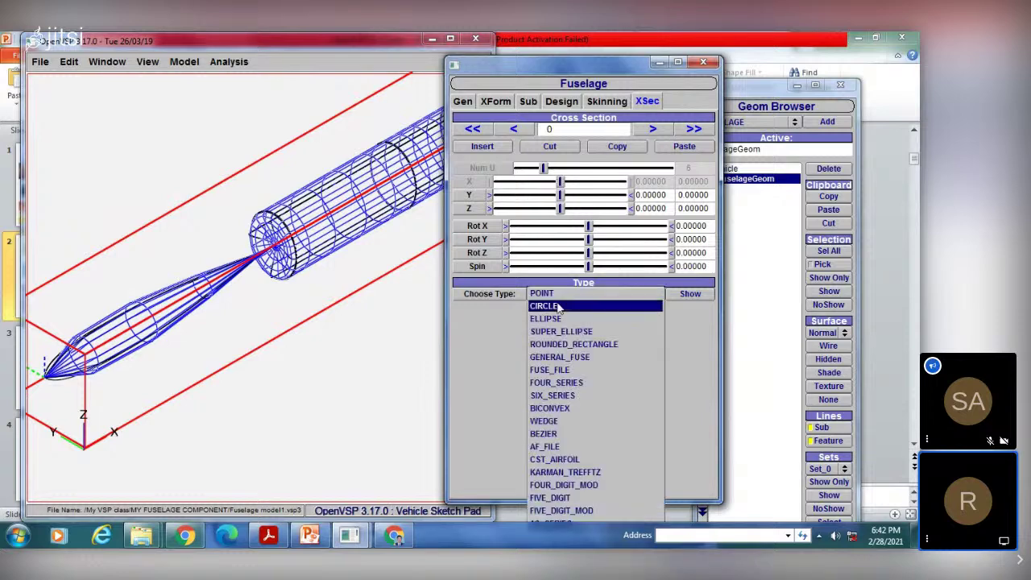
{"action": "left_click", "coordinate": [559, 308]}
{"action": "left_click_drag", "start_coordinate": [516, 313], "coordinate": [542, 311]}
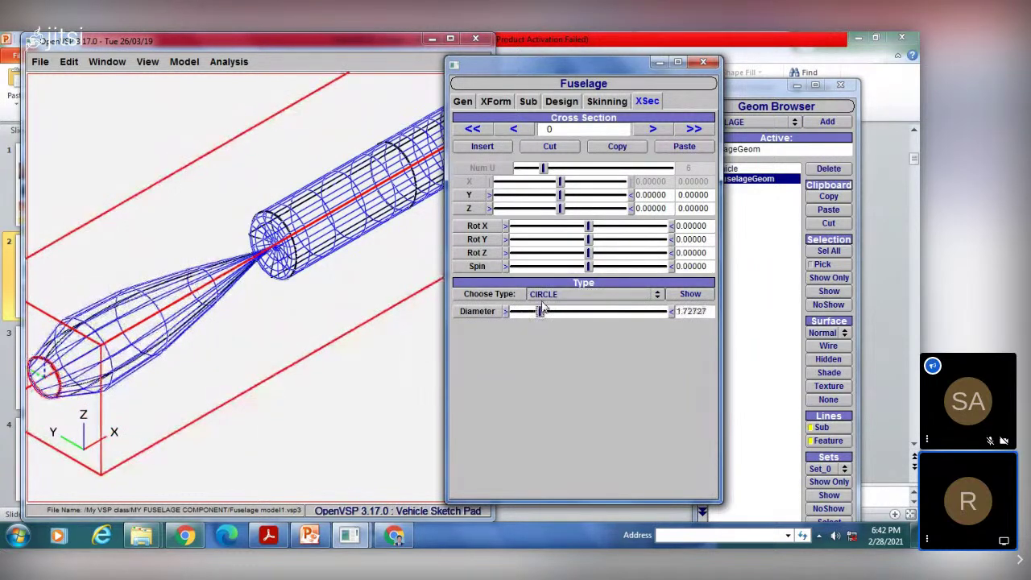
Change cross section 1 to the CIRCLE type with a diameter of about 4.59 and view the stepped fuselage shape.
{"action": "left_click", "coordinate": [652, 130]}
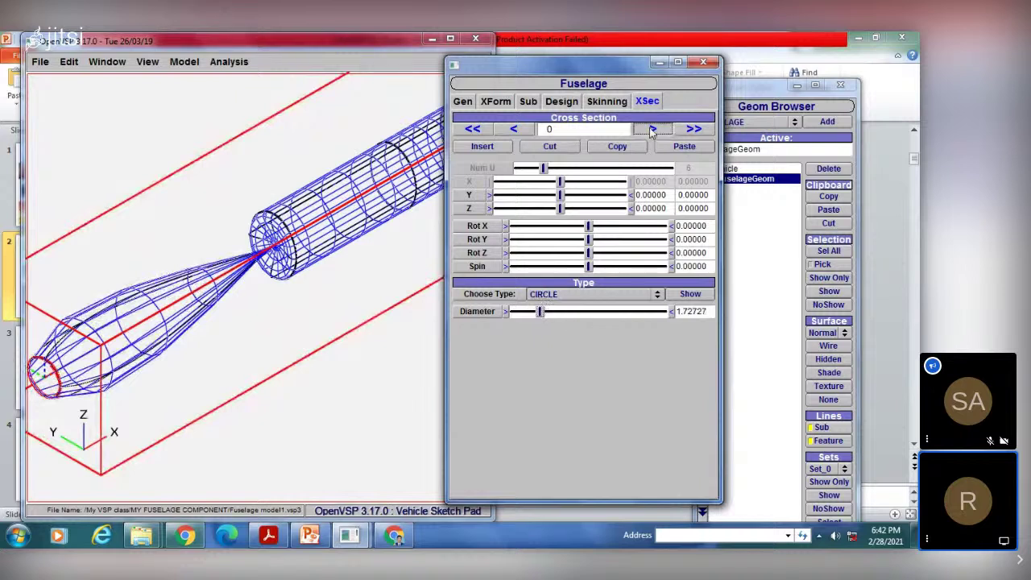
{"action": "left_click", "coordinate": [565, 295]}
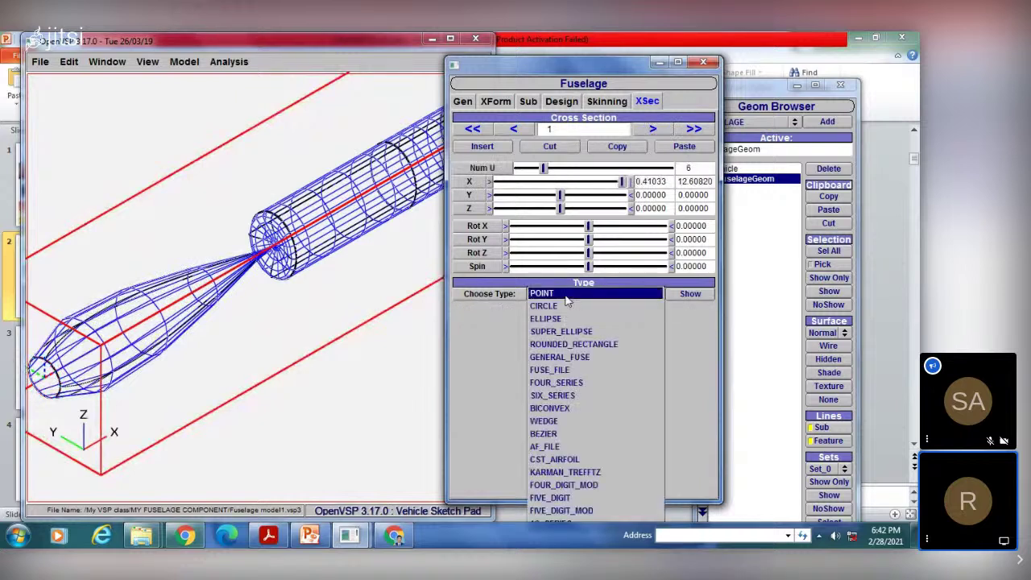
{"action": "left_click", "coordinate": [555, 304]}
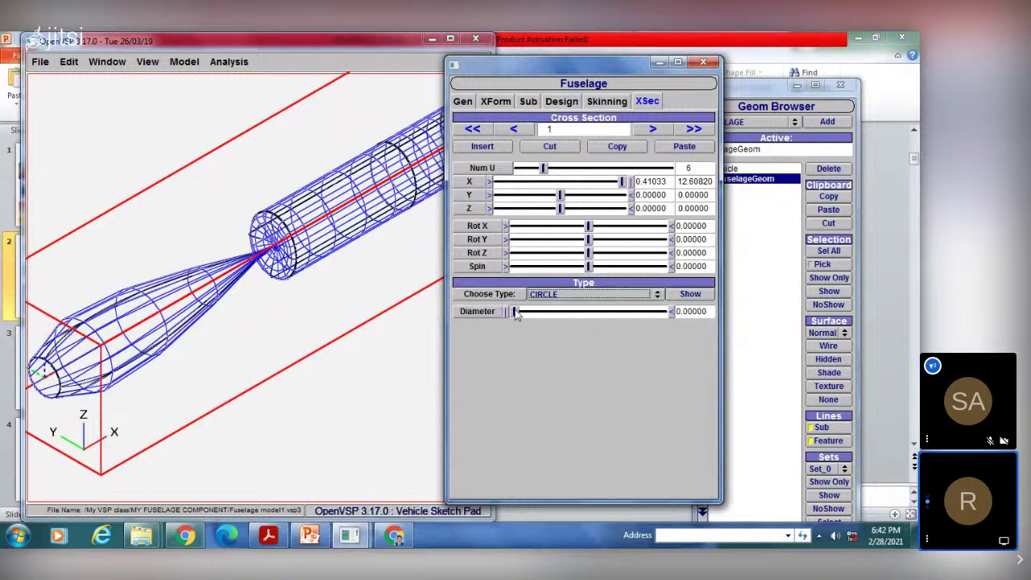
{"action": "left_click_drag", "start_coordinate": [515, 314], "coordinate": [574, 308]}
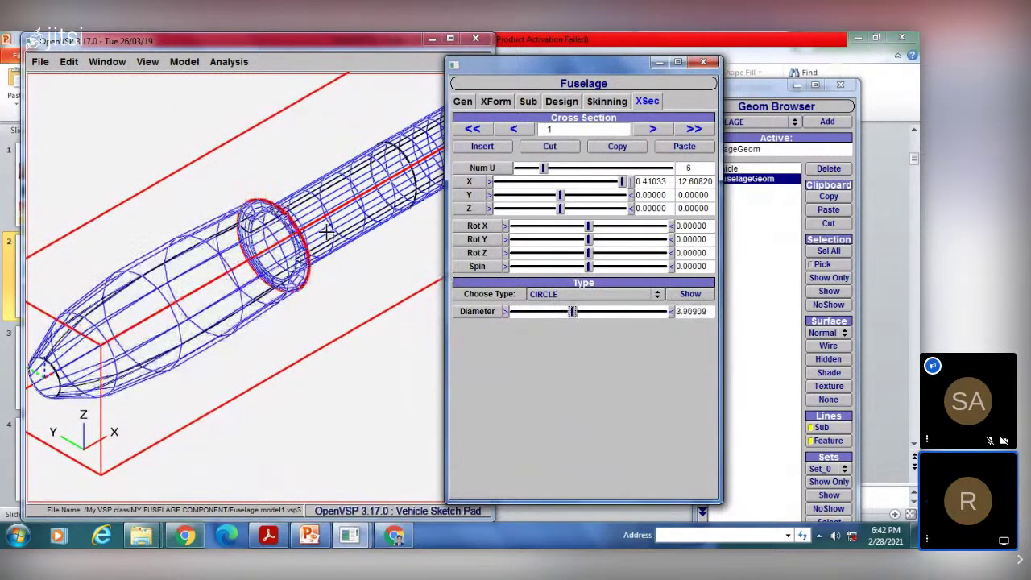
{"action": "scroll", "coordinate": [328, 231], "scroll_direction": "down", "scroll_amount": 5}
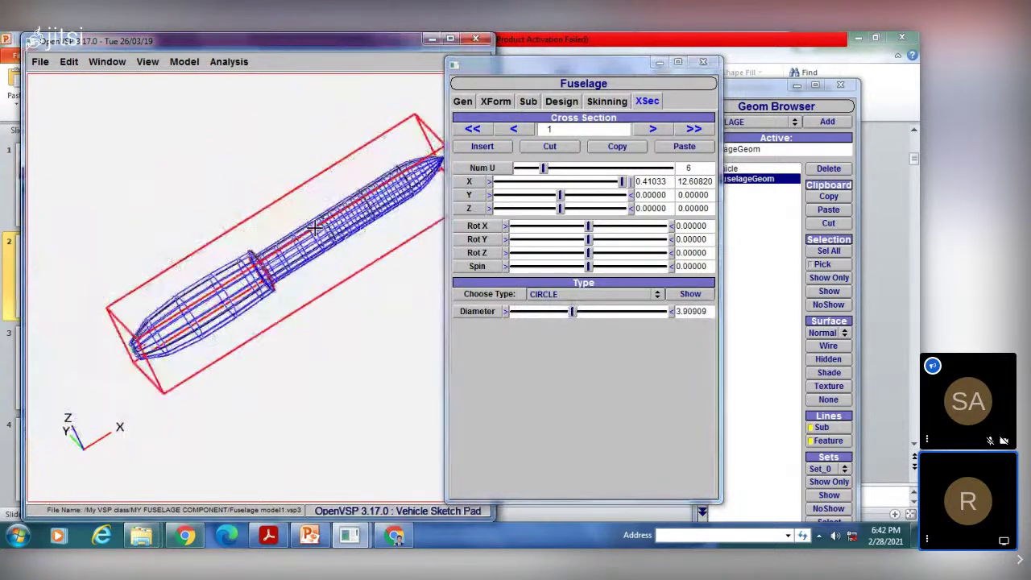
{"action": "mouse_move", "coordinate": [314, 228]}
{"action": "left_mouse_down"}
{"action": "mouse_move", "coordinate": [278, 225]}
{"action": "mouse_move", "coordinate": [299, 221]}
{"action": "left_mouse_up"}
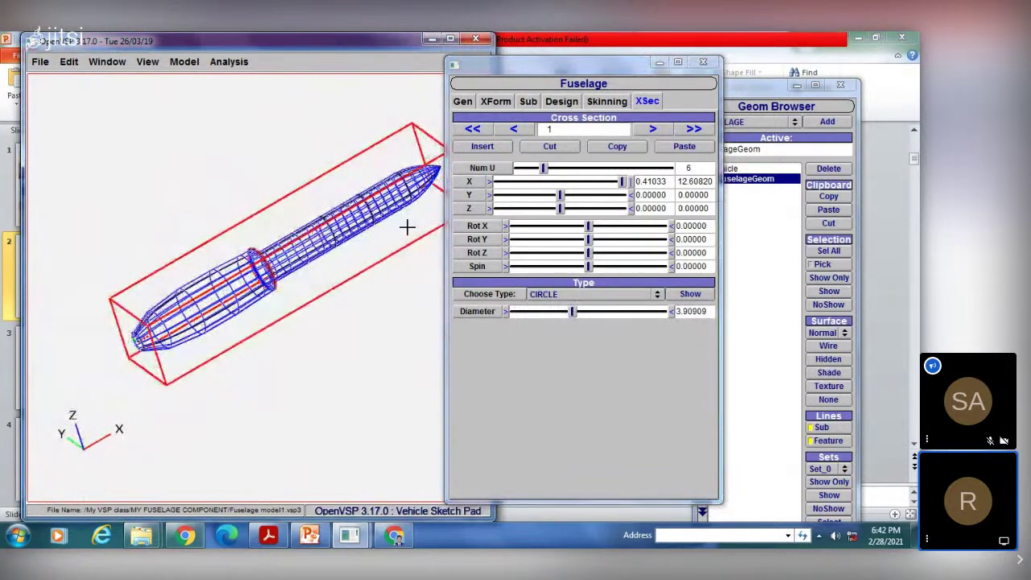
{"action": "mouse_move", "coordinate": [573, 311]}
{"action": "left_mouse_down"}
{"action": "mouse_move", "coordinate": [593, 311]}
{"action": "mouse_move", "coordinate": [582, 311]}
{"action": "left_mouse_up"}
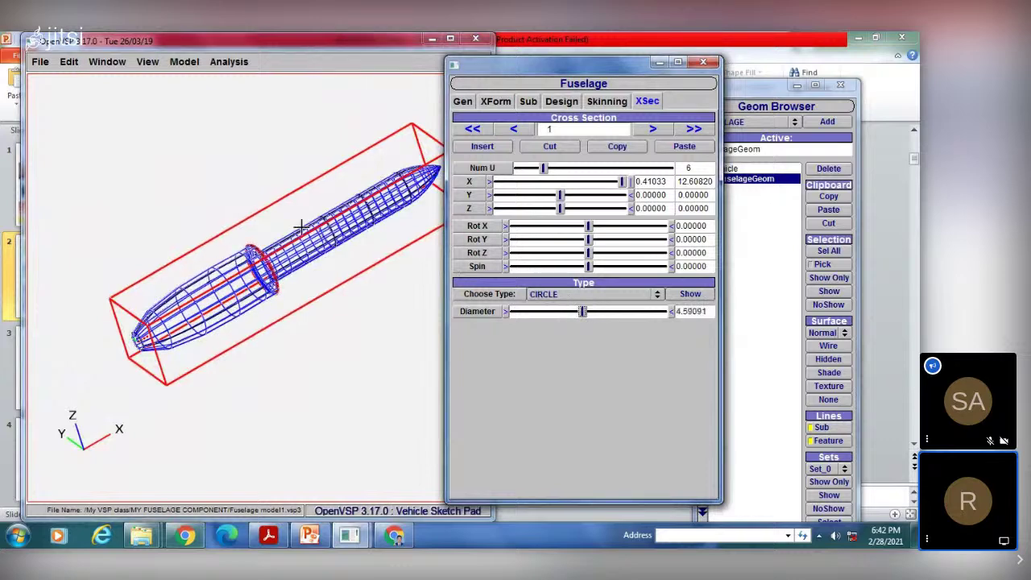
{"action": "left_click_drag", "start_coordinate": [299, 227], "coordinate": [338, 225]}
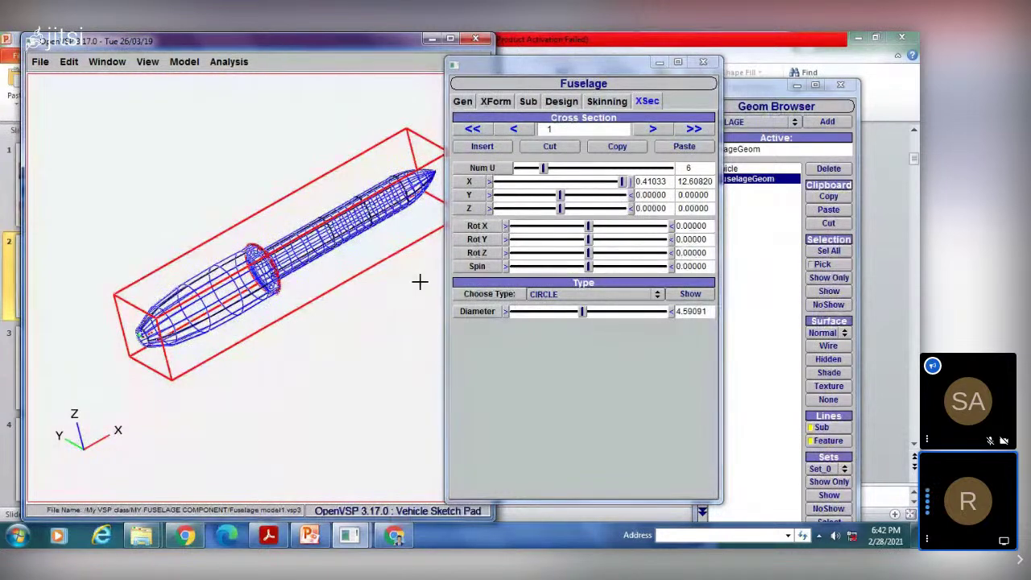
Display the stepped fuselage with the Shade surface style and clear its selection.
{"action": "left_click", "coordinate": [746, 295]}
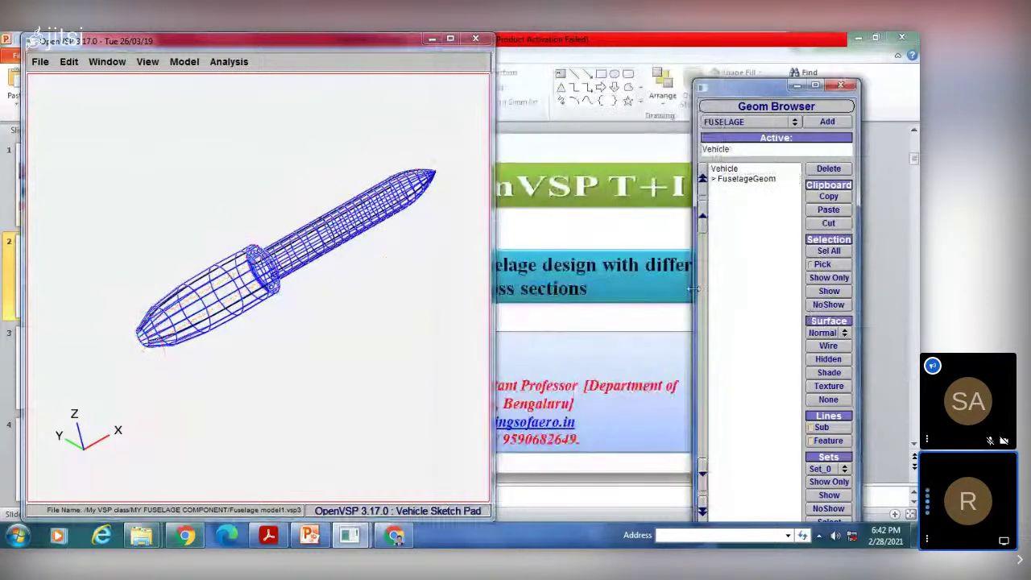
{"action": "left_click", "coordinate": [829, 373]}
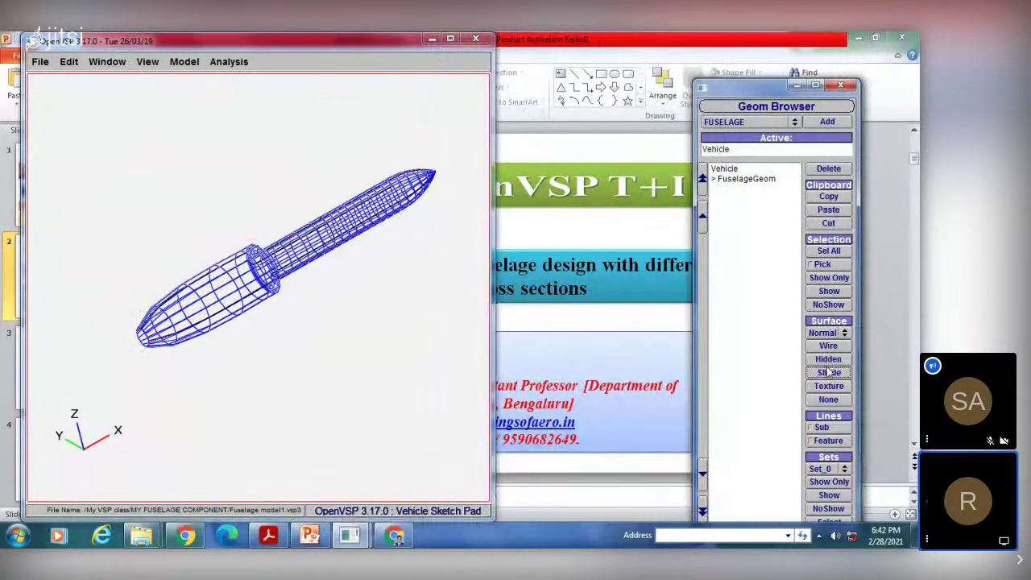
{"action": "left_click", "coordinate": [754, 180]}
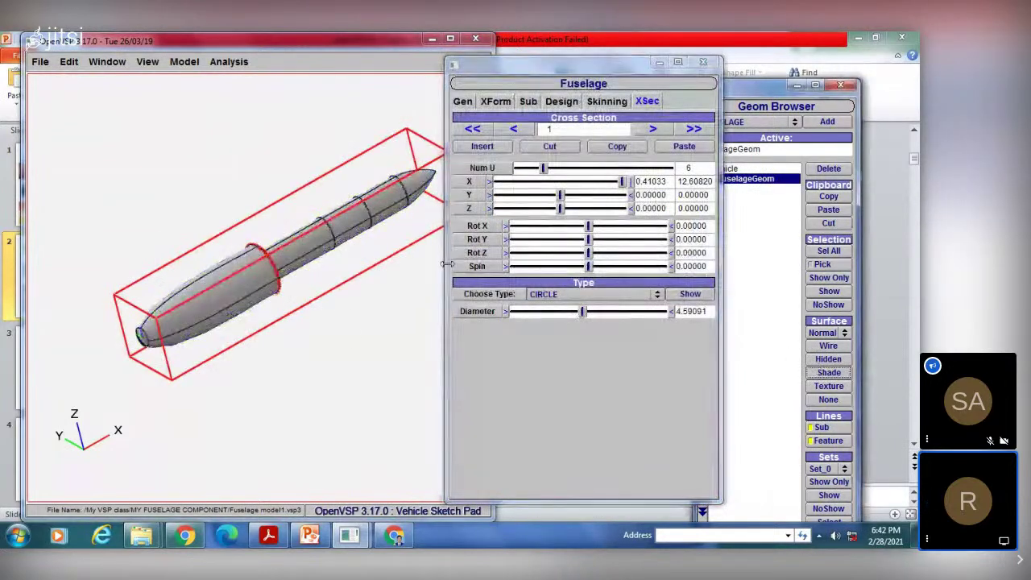
{"action": "left_click", "coordinate": [787, 313]}
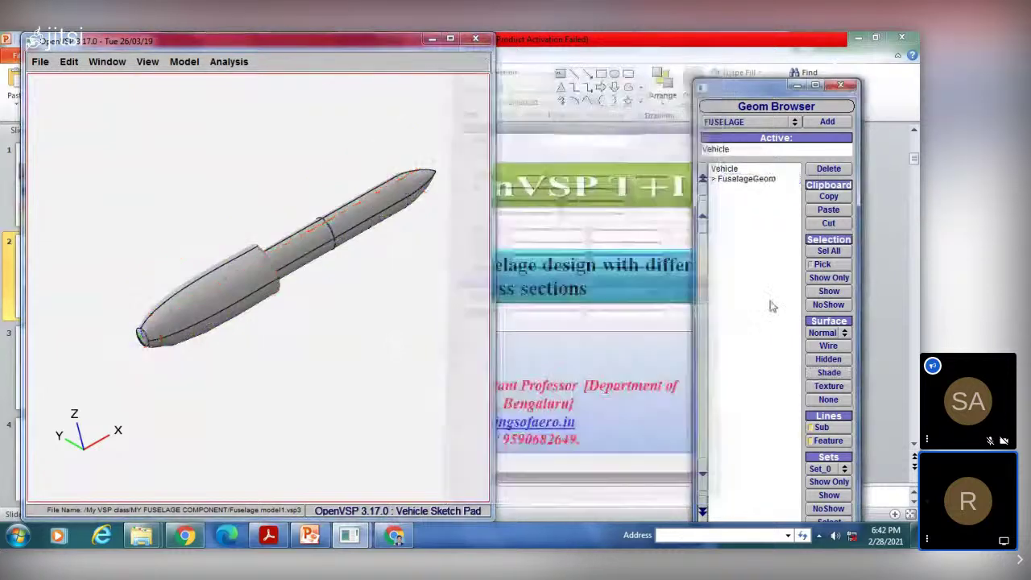
Set the view to Right Iso and examine the shaded stepped fuselage from several sides, including its narrow rear part.
{"action": "left_click_drag", "start_coordinate": [266, 258], "coordinate": [290, 201]}
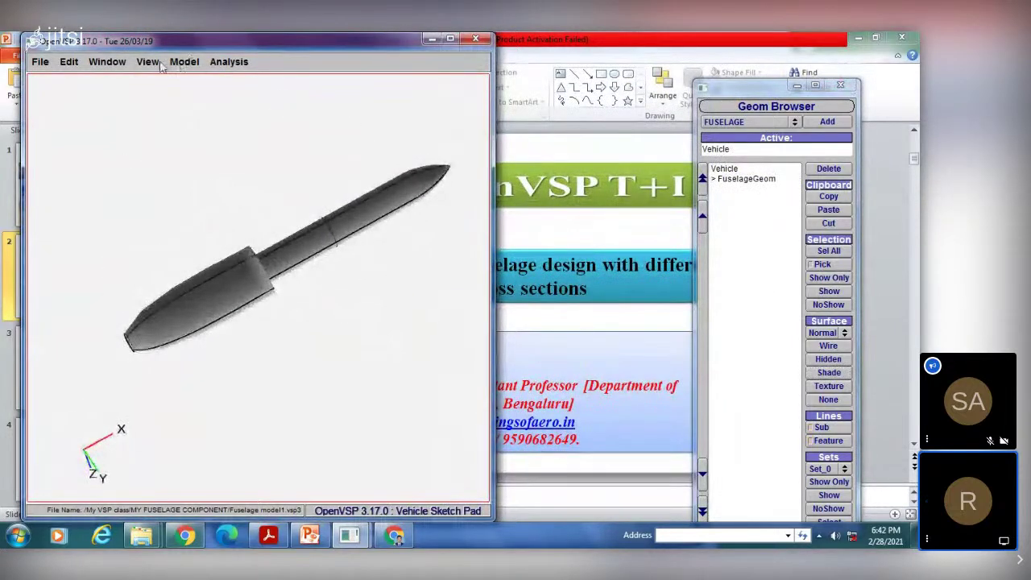
{"action": "left_click", "coordinate": [157, 64]}
{"action": "key", "text": "Right"}
{"action": "mouse_move", "coordinate": [153, 63]}
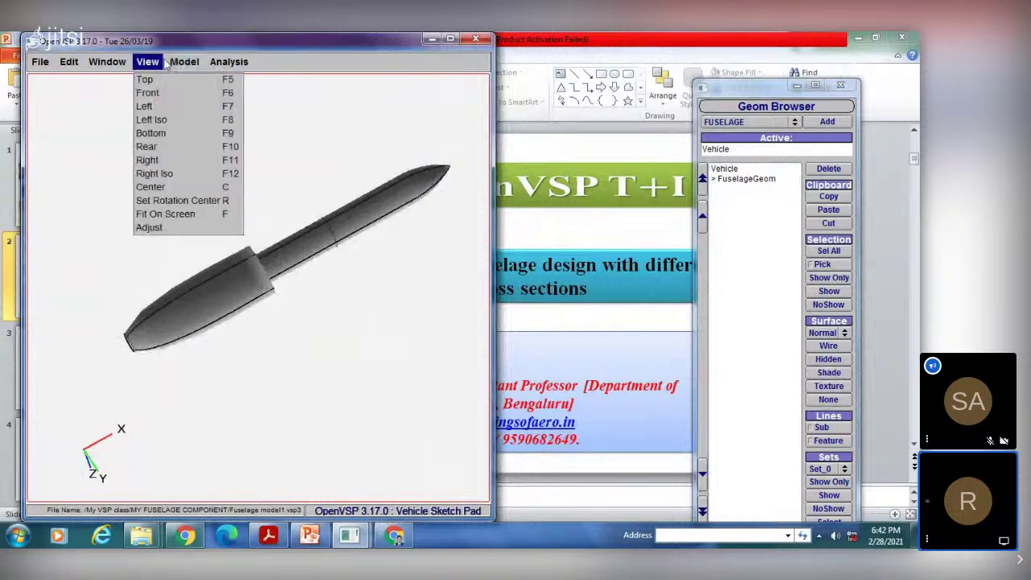
{"action": "left_click", "coordinate": [156, 173]}
{"action": "right_click_drag", "start_coordinate": [231, 214], "coordinate": [327, 260]}
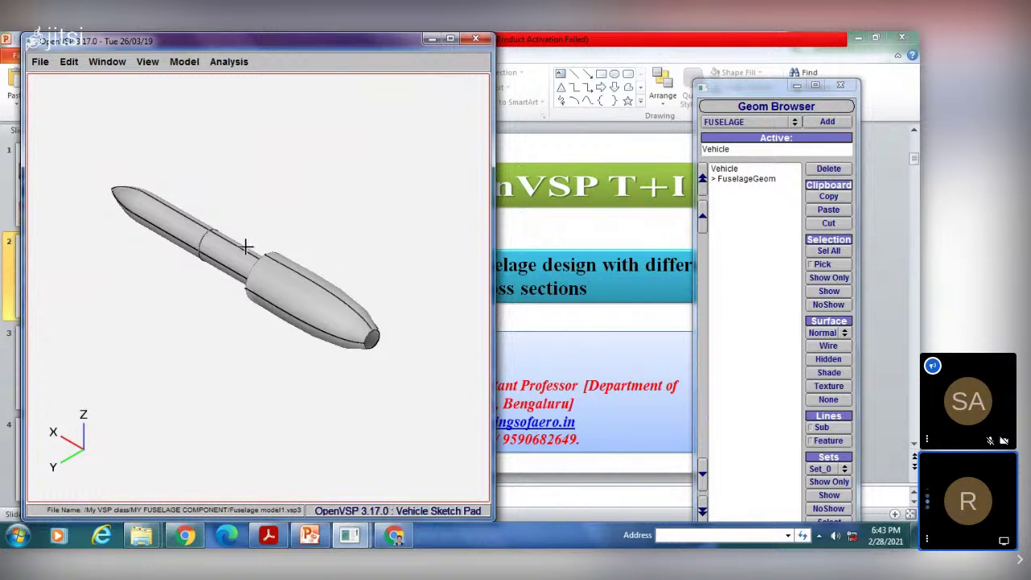
{"action": "left_click_drag", "start_coordinate": [242, 244], "coordinate": [205, 276]}
{"action": "right_click_drag", "start_coordinate": [205, 277], "coordinate": [274, 228]}
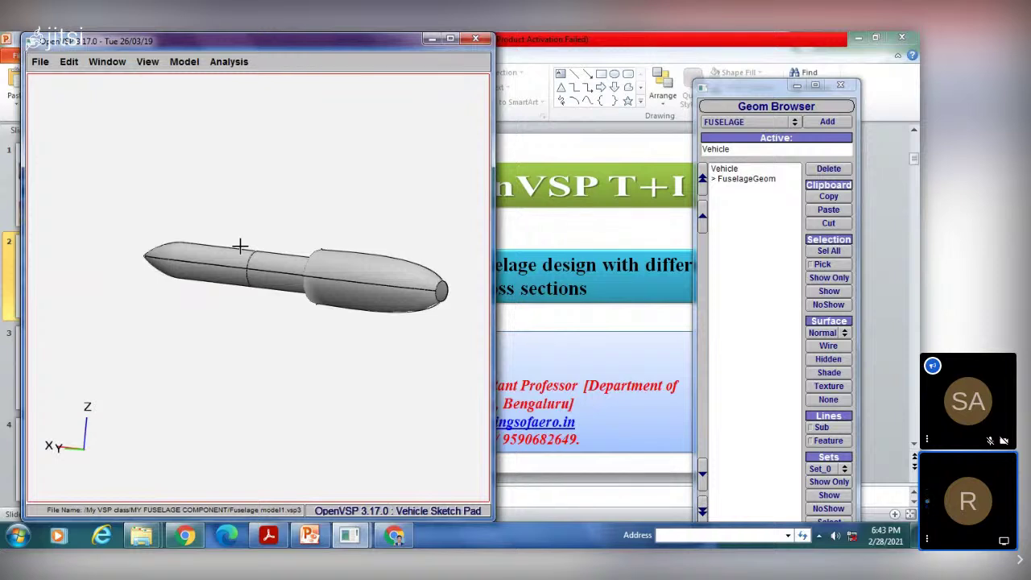
{"action": "left_click_drag", "start_coordinate": [284, 319], "coordinate": [302, 202]}
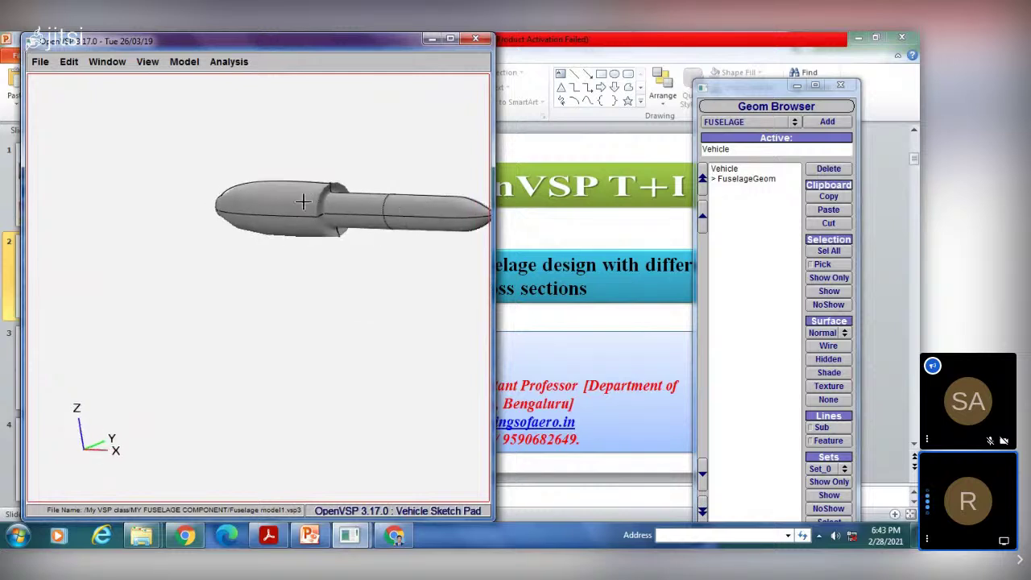
{"action": "right_click_drag", "start_coordinate": [303, 201], "coordinate": [237, 202]}
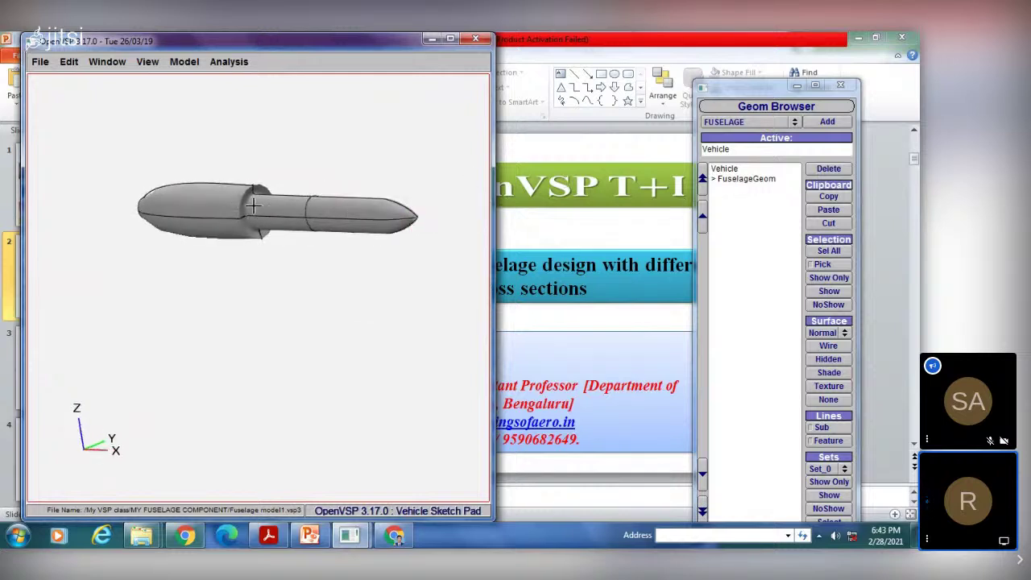
{"action": "left_click_drag", "start_coordinate": [253, 205], "coordinate": [322, 242]}
Reopen the fuselage's XSec settings at cross section 1, move them aside and inspect the step in the body.
{"action": "left_click", "coordinate": [735, 180]}
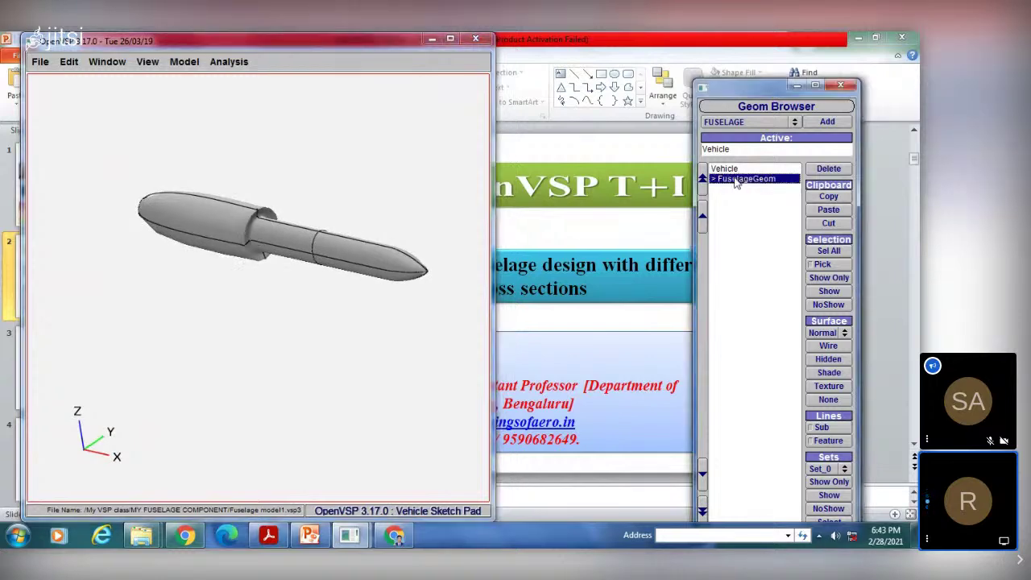
{"action": "left_click_drag", "start_coordinate": [551, 64], "coordinate": [438, 76]}
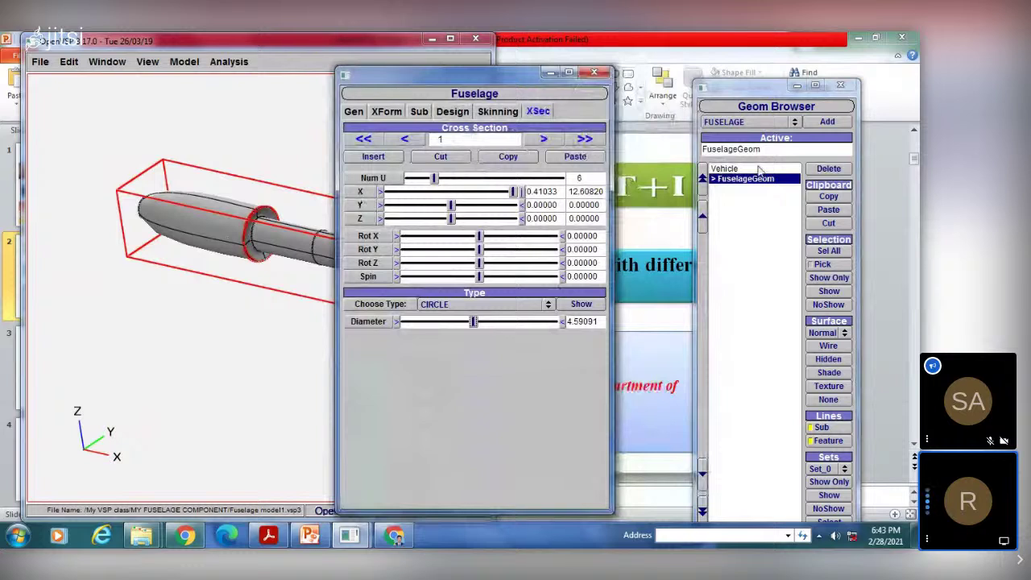
{"action": "left_click", "coordinate": [452, 111]}
{"action": "left_click", "coordinate": [538, 111]}
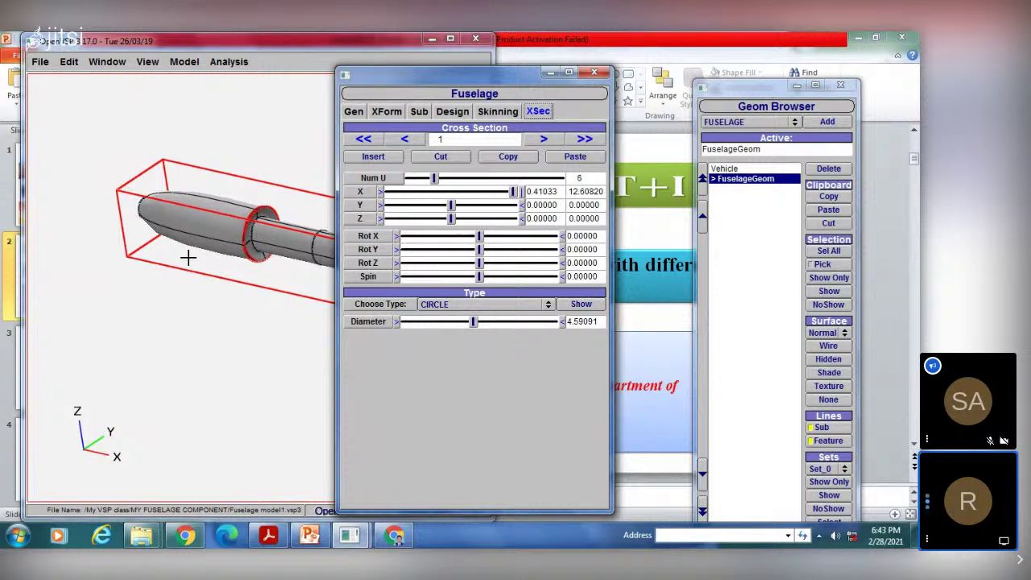
{"action": "left_click_drag", "start_coordinate": [188, 255], "coordinate": [244, 207]}
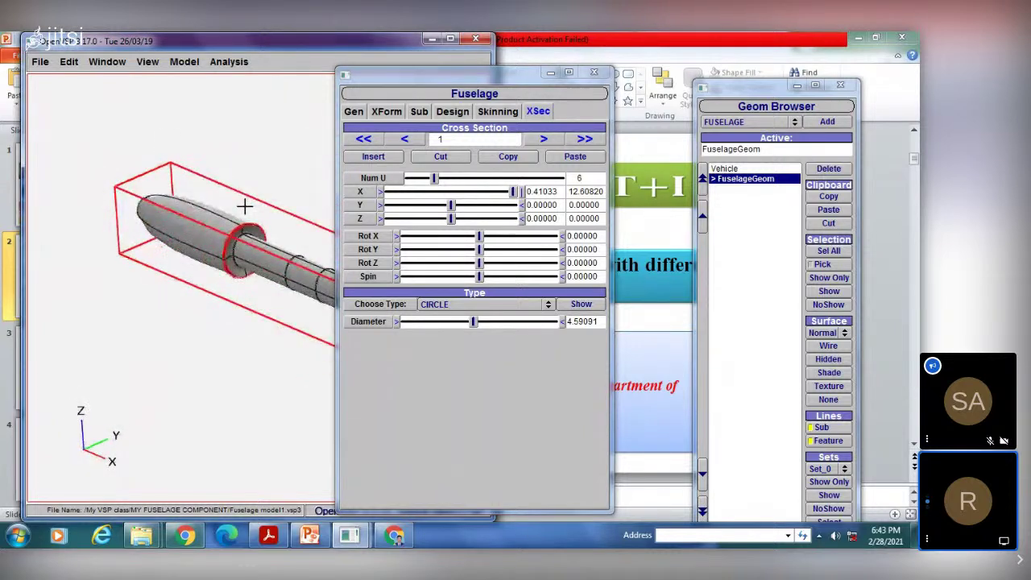
Switch to the PowerPoint presentation, present slide 2 with the class topic full screen, and end the show.
{"action": "left_click", "coordinate": [310, 535]}
{"action": "left_click", "coordinate": [91, 208]}
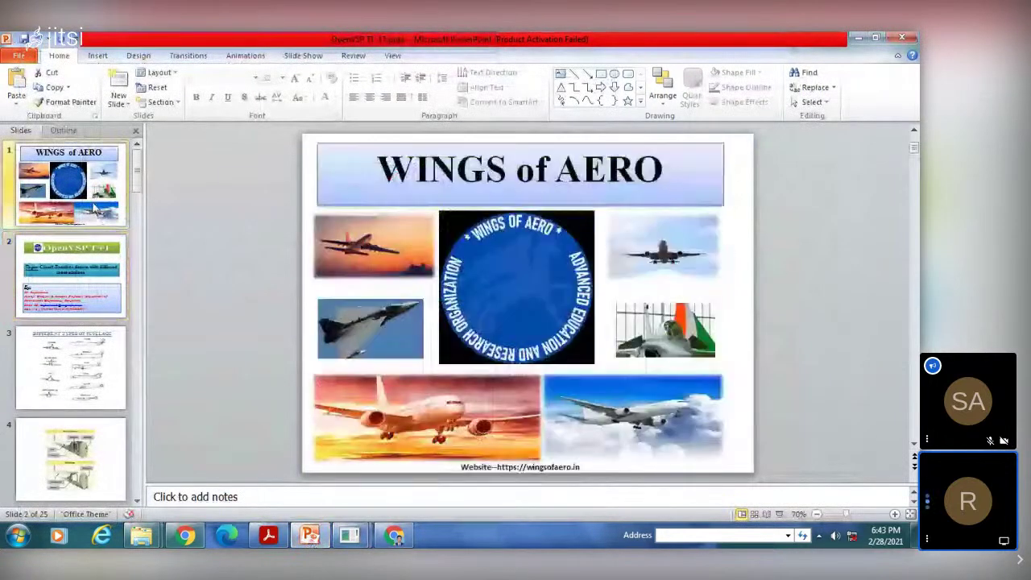
{"action": "left_click", "coordinate": [95, 274]}
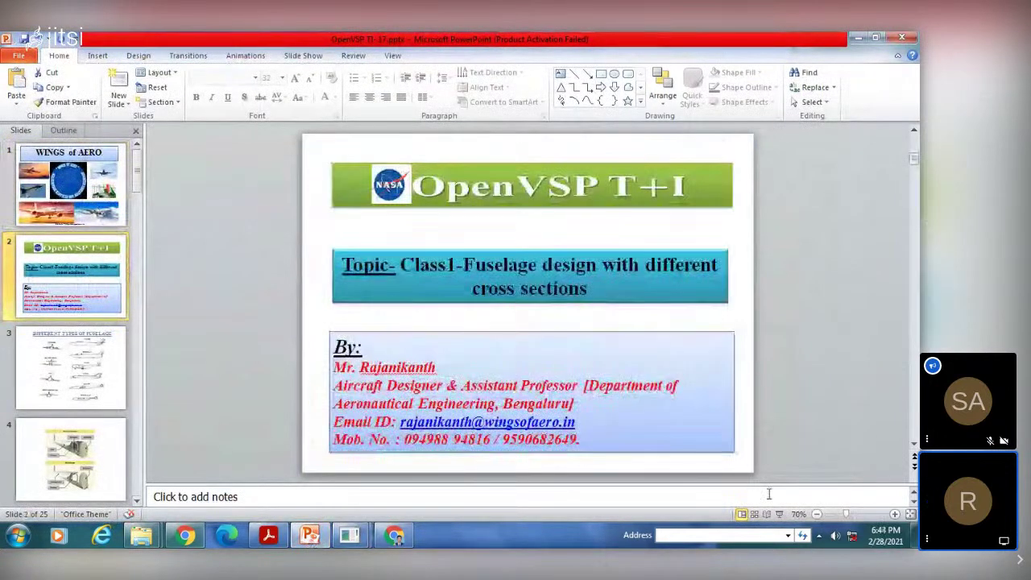
{"action": "left_click", "coordinate": [778, 514]}
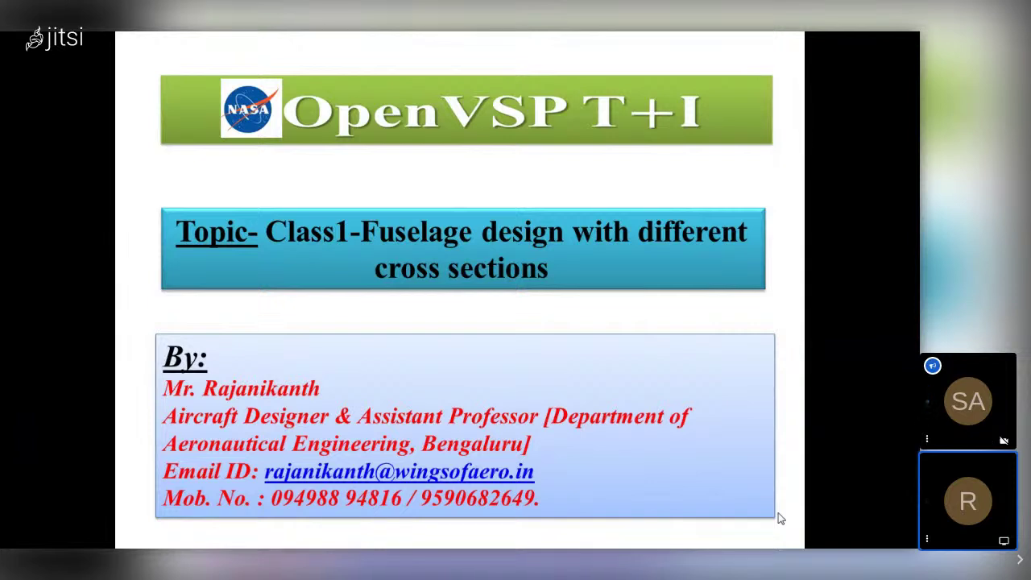
{"action": "right_click", "coordinate": [842, 483]}
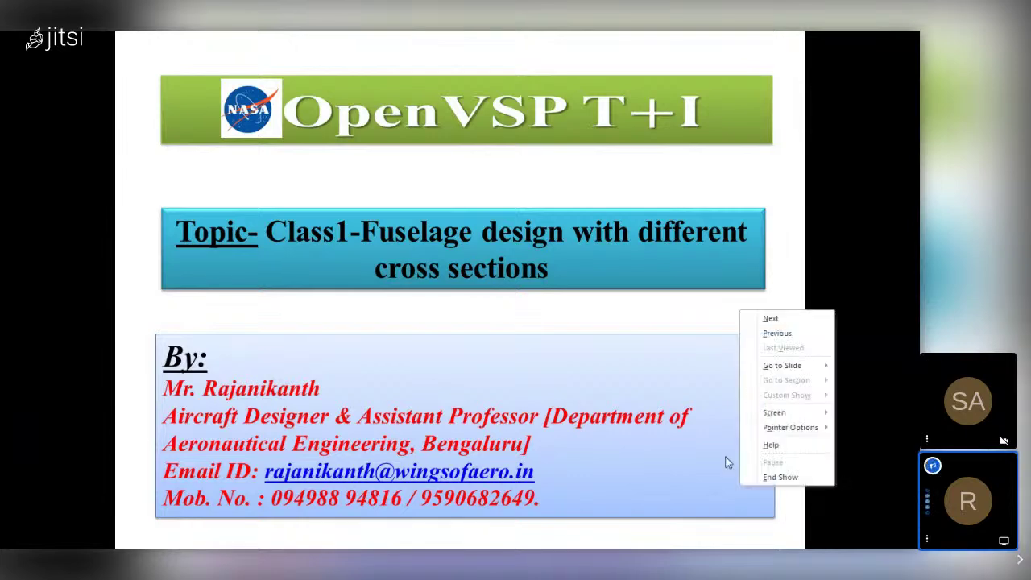
{"action": "left_click", "coordinate": [795, 480]}
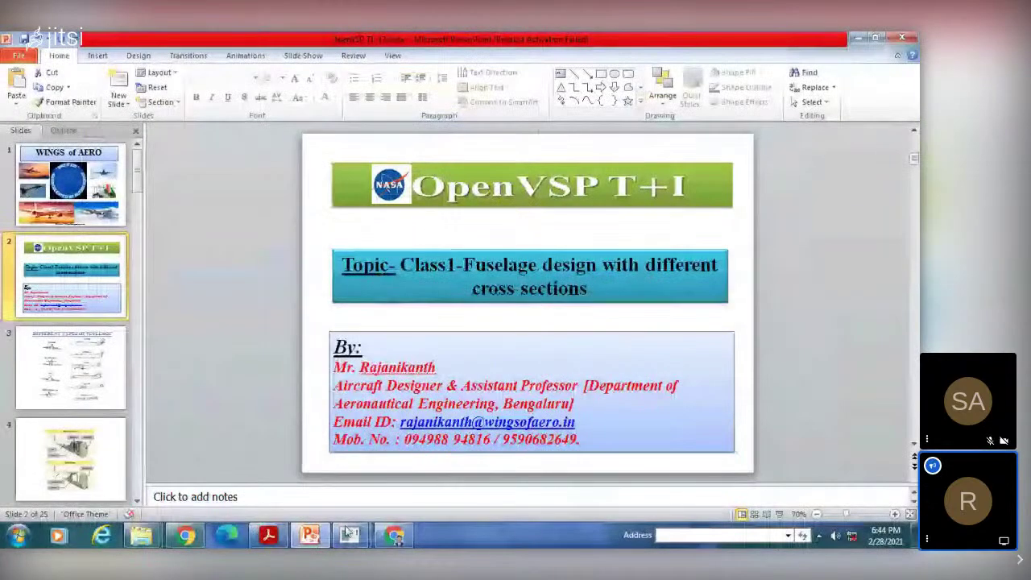
Switch to the Jitsi training session in Chrome and leave the call.
{"action": "left_click", "coordinate": [391, 536]}
{"action": "scroll", "coordinate": [535, 423], "scroll_direction": "down", "scroll_amount": 4}
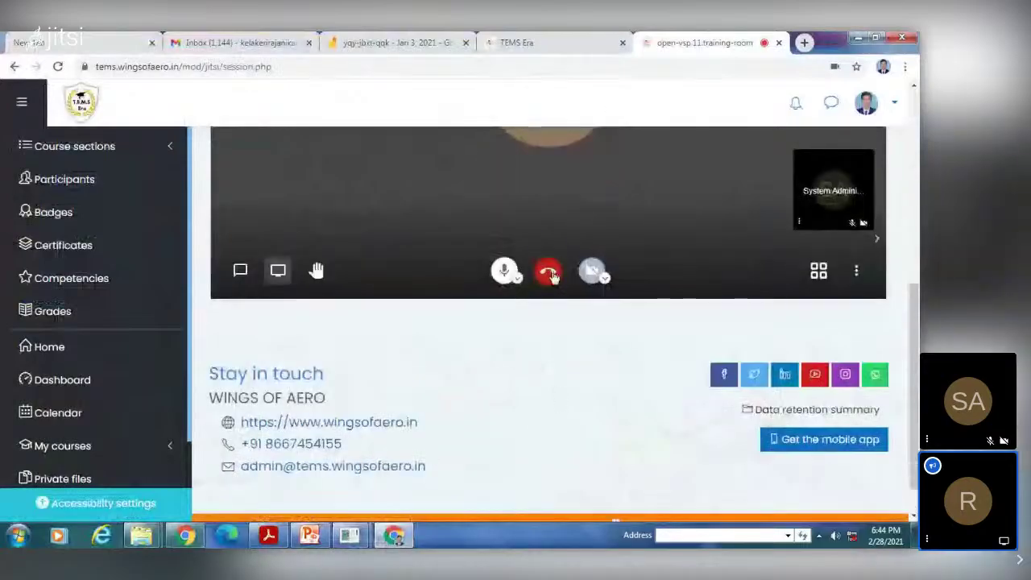
{"action": "left_click", "coordinate": [548, 273]}
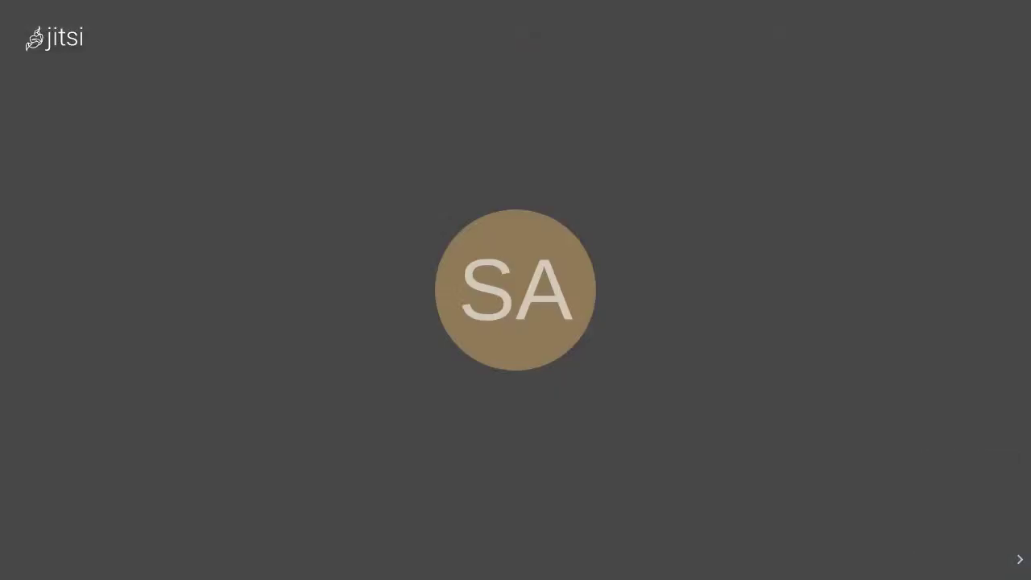